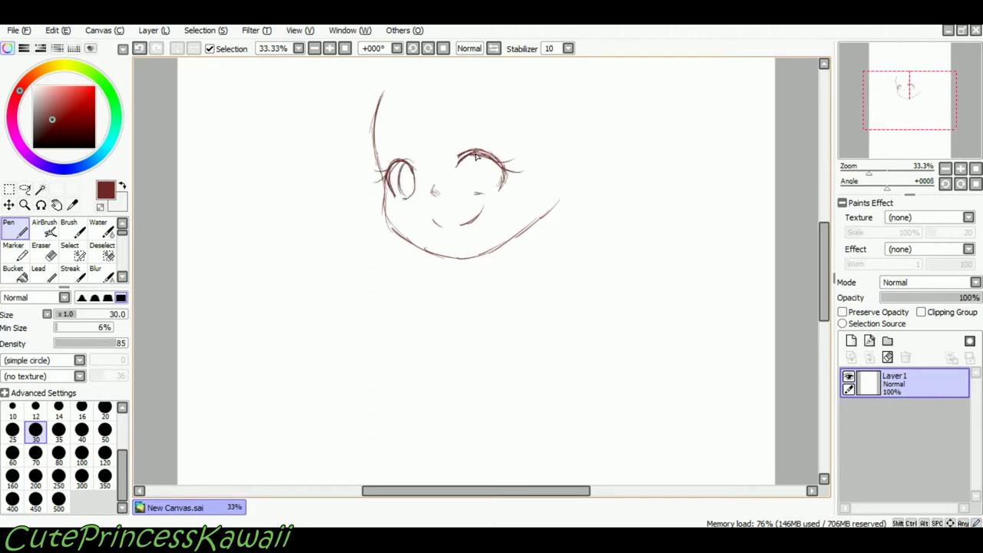
Refine the upper lash line of the eye on the right and outline its oval iris.
key(ctrl+z)
mouse_move(493, 158)
mouse_down()
mouse_move(487, 192)
mouse_move(499, 165)
mouse_up()
key(ctrl+z)
key(ctrl+z)
drag(464, 221, 478, 217)
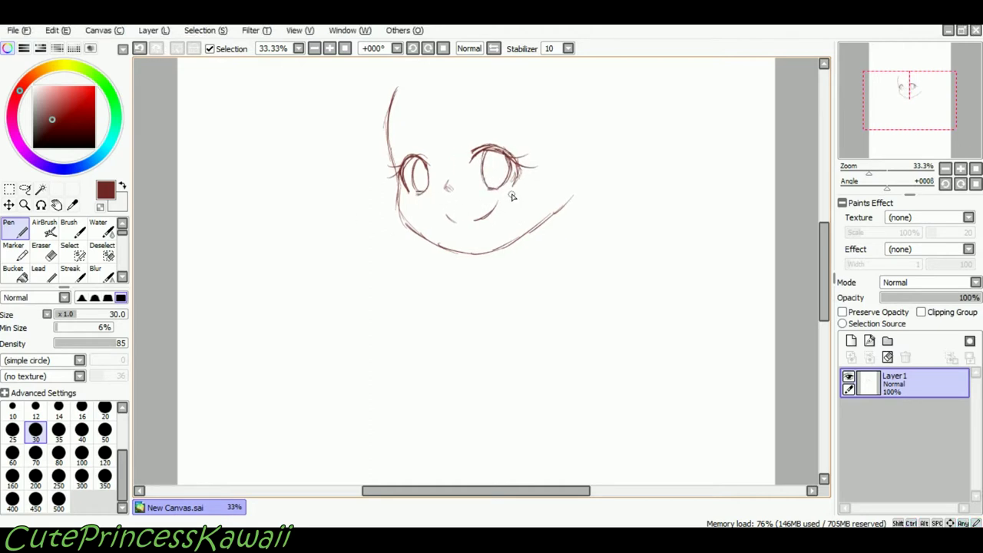
Sketch arched eyebrows and small lid creases above both eyes, and short blush lines on the cheeks.
drag(408, 209, 405, 253)
key(ctrl+z)
drag(462, 145, 522, 166)
key(ctrl+z)
mouse_move(414, 190)
mouse_down()
mouse_move(385, 173)
mouse_move(376, 187)
mouse_up()
key(ctrl+z)
key(ctrl+z)
drag(489, 175, 483, 186)
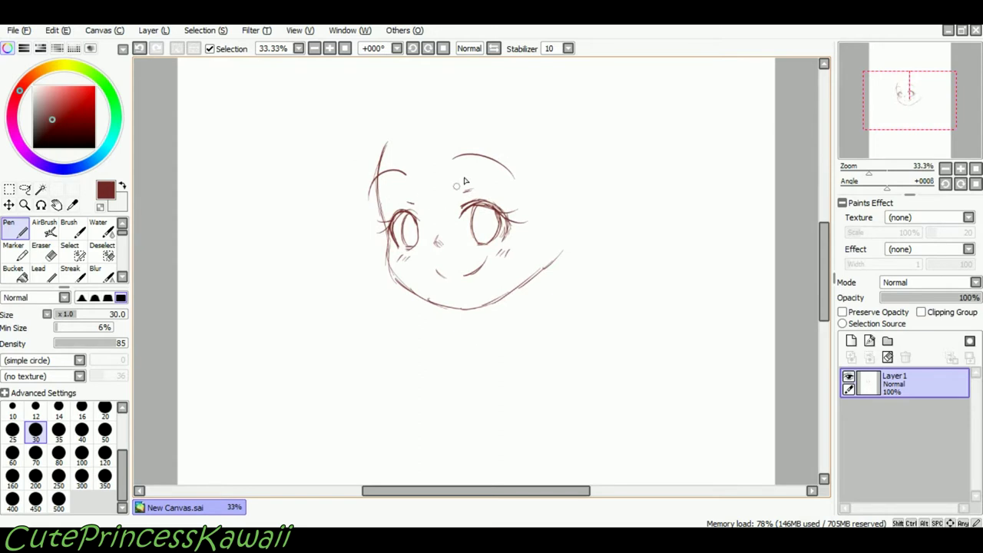
Sketch the first straight fringe strands above the nose and change the pen colour to a lighter reddish brown.
drag(418, 209, 441, 204)
drag(448, 137, 444, 186)
right_click(447, 178)
click(74, 48)
click(42, 191)
click(75, 49)
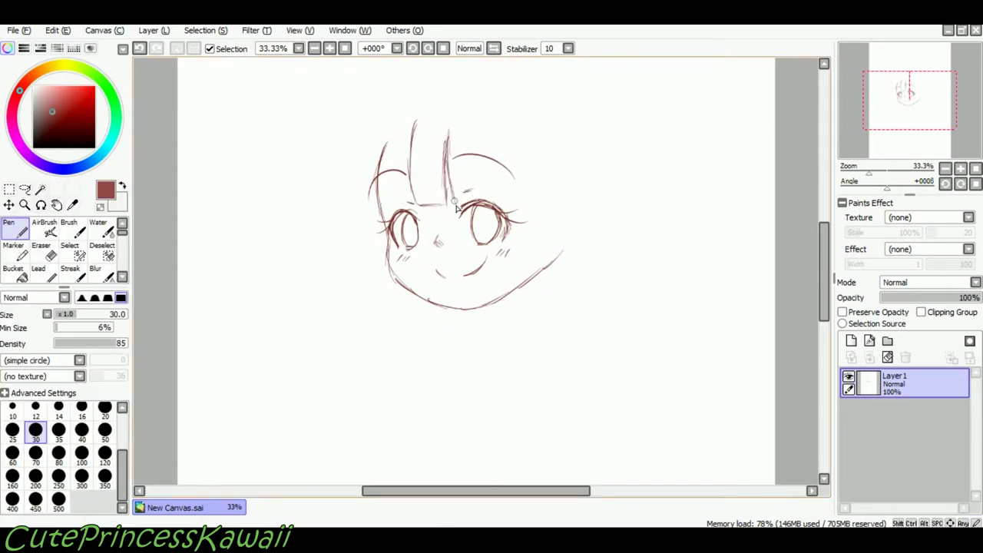
Add more long fringe strands on both sides of the forehead, ending just above the eyes.
drag(495, 129, 490, 201)
drag(410, 148, 397, 203)
drag(376, 124, 367, 205)
drag(399, 168, 373, 221)
drag(496, 165, 504, 208)
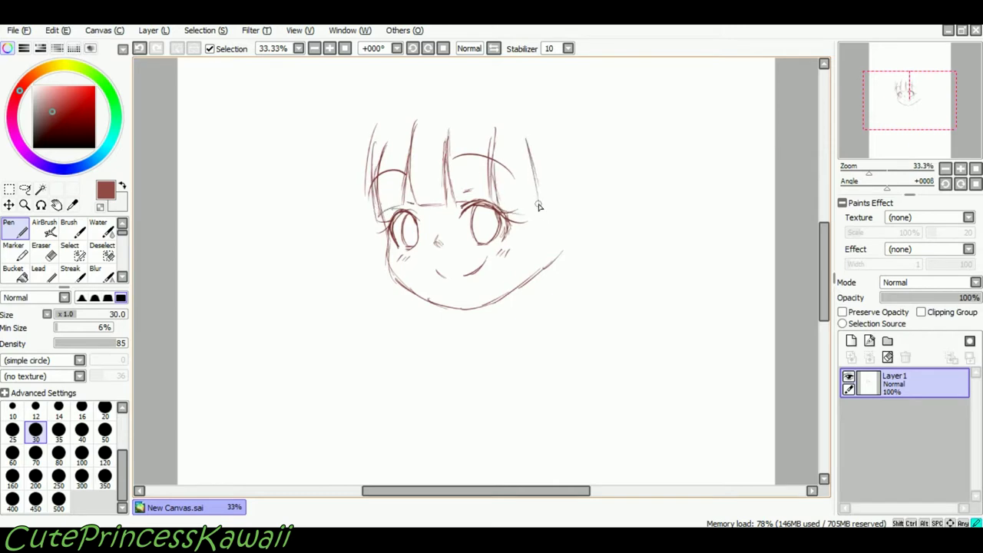
Sketch long side locks that frame the face and taper to points below the chin.
drag(533, 127, 550, 231)
drag(543, 185, 547, 266)
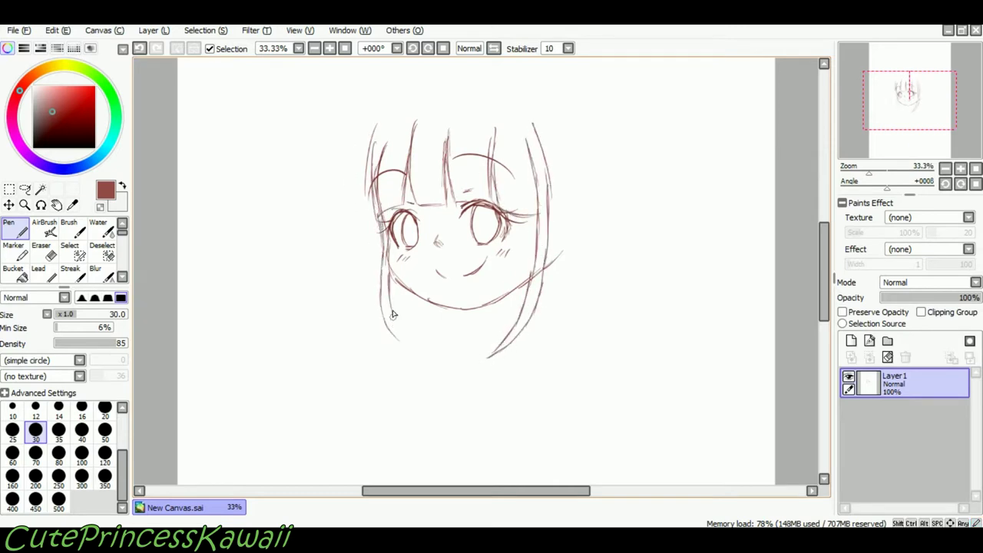
drag(475, 179, 456, 211)
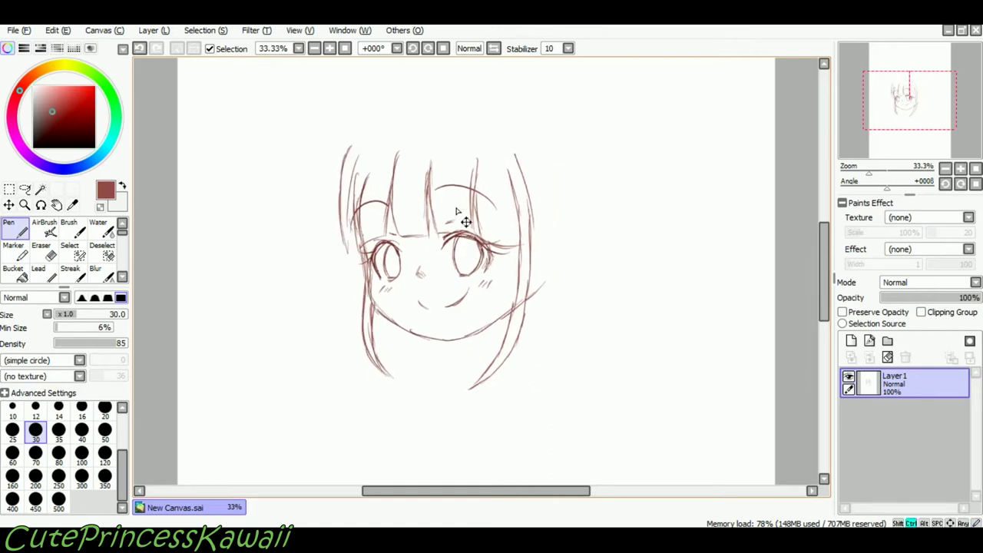
Sketch the rounded top contour of the hair from one side of the head to the other.
mouse_move(372, 127)
mouse_down()
mouse_move(497, 108)
mouse_move(567, 146)
mouse_move(571, 120)
mouse_move(537, 153)
mouse_move(551, 142)
mouse_move(541, 128)
mouse_up()
key(ctrl+z)
key(ctrl+z)
key(ctrl+z)
key(ctrl+z)
key(ctrl+z)
key(ctrl+z)
key(ctrl+z)
Sketch hair ties with two round bobbles on both sides of the head, and the ear behind the right side lock.
drag(563, 147, 567, 146)
drag(567, 144, 581, 134)
key(ctrl+z)
drag(560, 175, 562, 195)
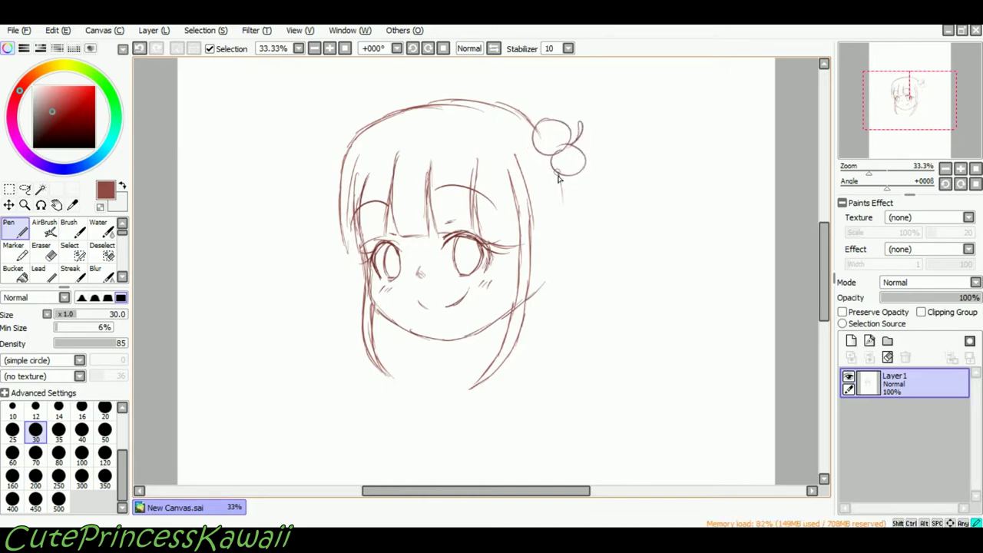
drag(529, 245, 542, 270)
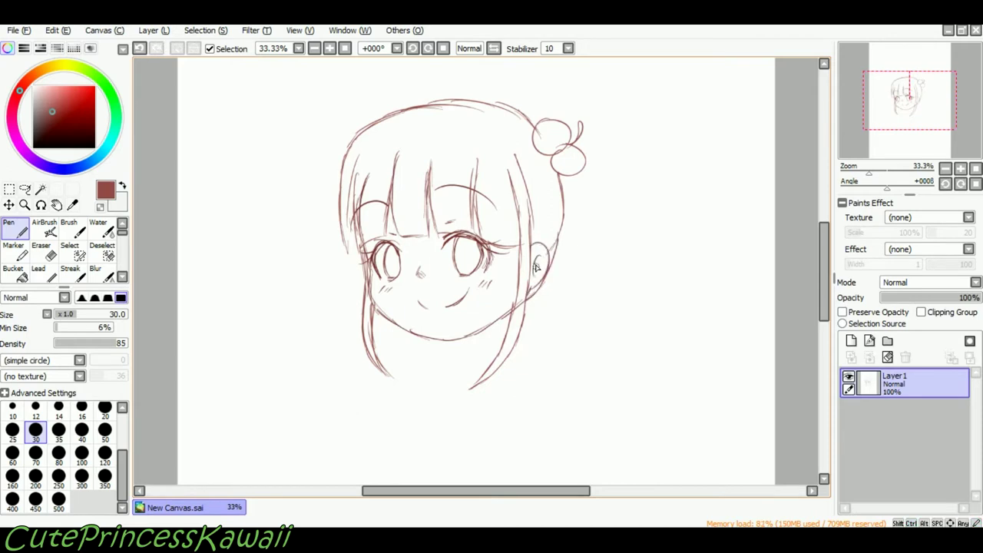
drag(397, 114, 393, 113)
drag(367, 115, 369, 129)
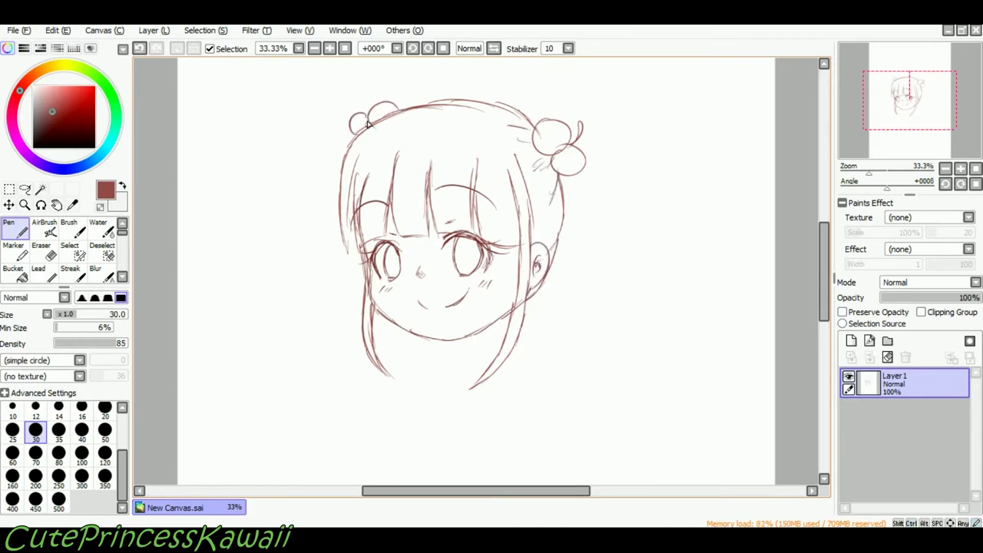
mouse_move(576, 138)
mouse_down()
mouse_move(607, 141)
mouse_move(626, 177)
mouse_up()
key(ctrl+z)
key(ctrl+z)
mouse_move(572, 138)
mouse_down()
mouse_move(617, 139)
mouse_move(616, 182)
mouse_move(627, 188)
mouse_move(624, 238)
mouse_up()
mouse_move(569, 175)
mouse_down()
mouse_move(660, 298)
mouse_move(616, 326)
mouse_up()
drag(643, 271, 666, 357)
mouse_move(609, 320)
mouse_down()
mouse_move(652, 347)
mouse_move(635, 396)
mouse_up()
drag(624, 358, 687, 407)
drag(666, 347, 698, 398)
drag(334, 127, 324, 304)
key(ctrl+z)
key(ctrl+z)
key(ctrl+z)
key(ctrl+z)
key(ctrl+z)
key(ctrl+z)
key(ctrl+z)
key(ctrl+z)
key(ctrl+z)
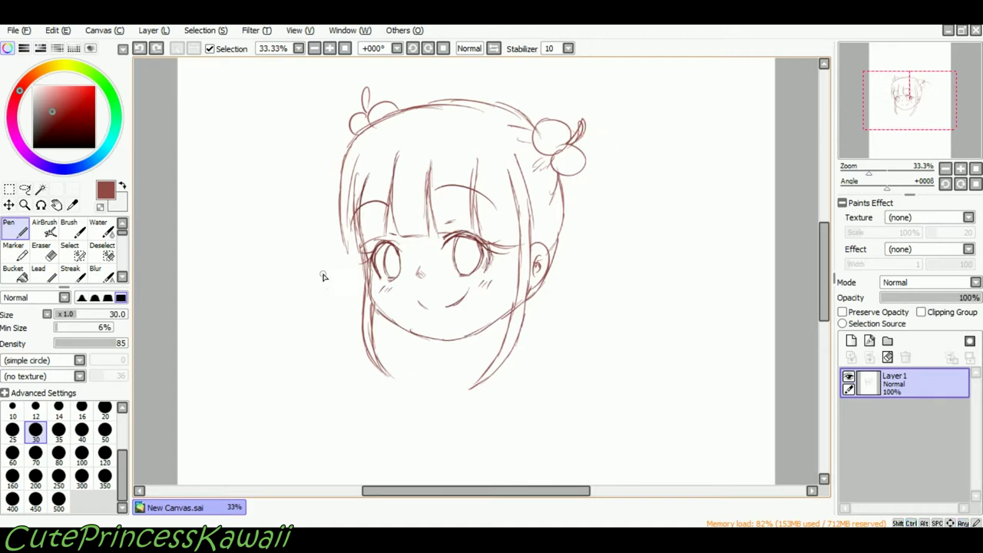
Sketch the wavy pigtail hanging from the hair tie on the right side of the head.
mouse_move(572, 131)
mouse_down()
mouse_move(604, 143)
mouse_move(591, 258)
mouse_up()
mouse_move(614, 218)
mouse_down()
mouse_move(607, 280)
mouse_move(621, 265)
mouse_move(585, 298)
mouse_move(645, 339)
mouse_up()
drag(568, 266, 596, 375)
drag(634, 328, 614, 401)
drag(636, 350, 653, 428)
Sketch the matching wavy pigtail on the left side of the head, ending in a pointed curl.
drag(337, 123, 322, 261)
drag(321, 223, 341, 341)
drag(377, 309, 375, 346)
drag(322, 318, 340, 426)
drag(354, 372, 373, 357)
drag(393, 423, 414, 471)
drag(395, 423, 442, 461)
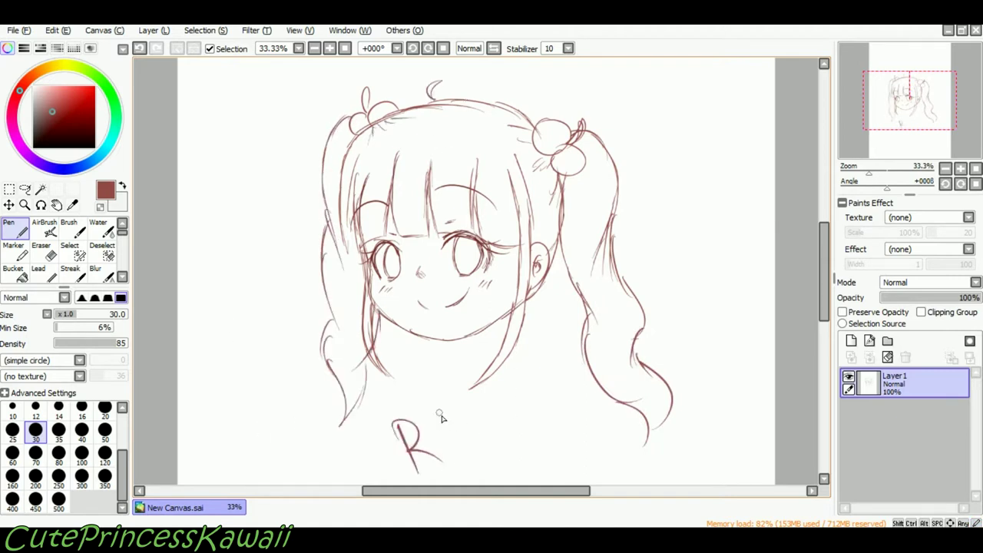
key(ctrl+z)
key(ctrl+z)
drag(526, 378, 547, 371)
drag(536, 375, 542, 398)
drag(550, 372, 570, 368)
drag(561, 371, 566, 395)
key(ctrl+z)
key(ctrl+z)
key(ctrl+z)
key(ctrl+z)
key(ctrl+z)
key(ctrl+z)
key(ctrl+z)
key(ctrl+z)
key(ctrl+z)
key(ctrl+z)
key(ctrl+z)
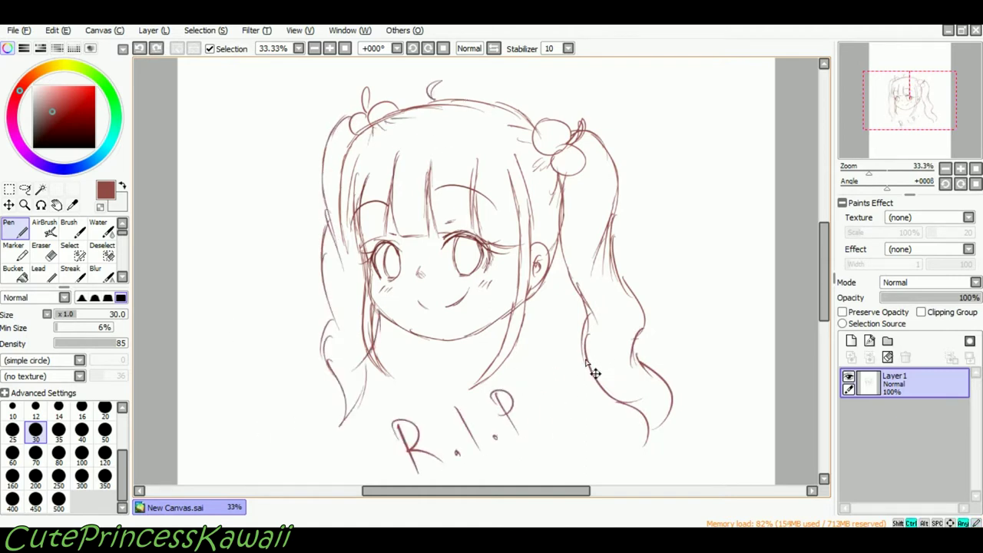
Add inner strands to the right pigtail's wave, and sketch the neck line and loose strands below the chin.
drag(602, 303, 596, 372)
drag(596, 307, 591, 343)
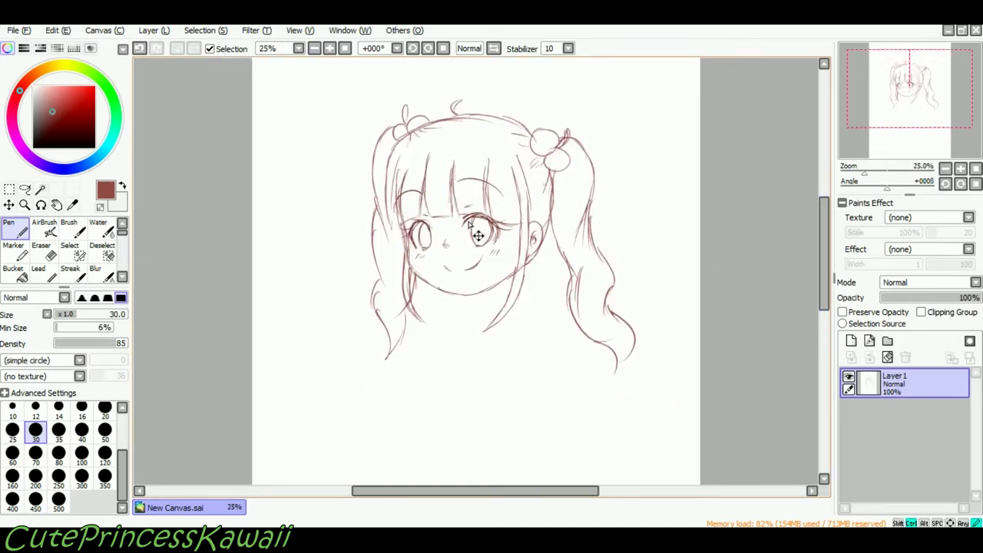
click(329, 48)
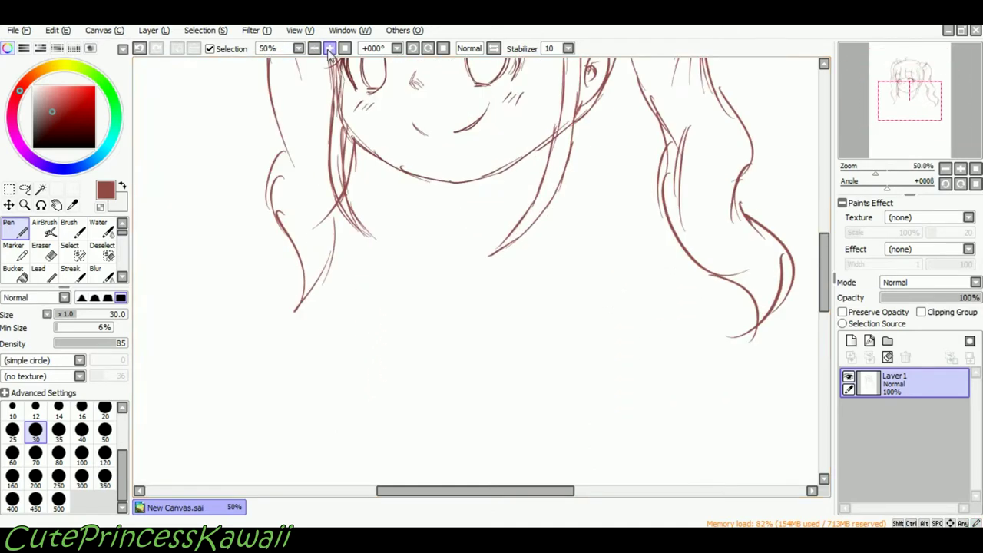
click(314, 48)
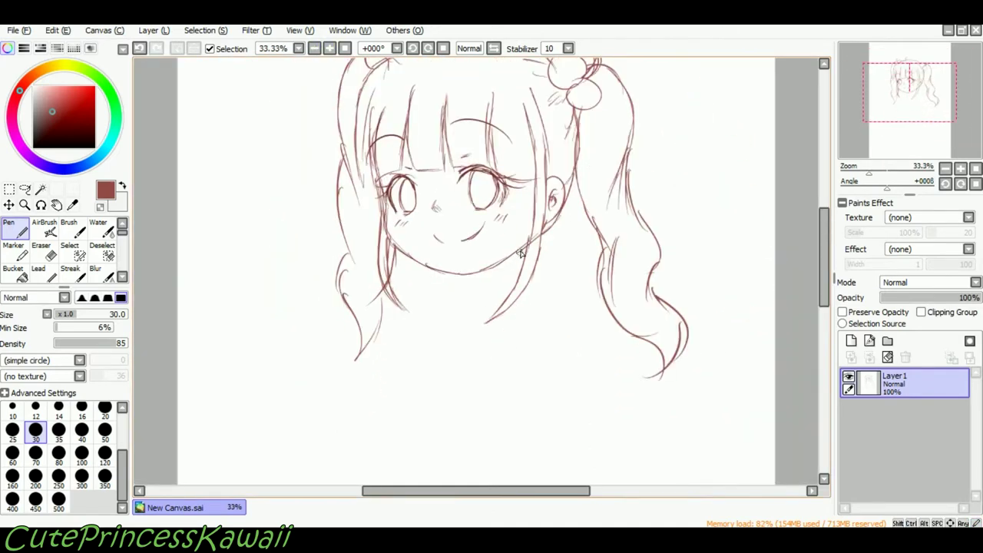
drag(464, 279, 466, 307)
drag(538, 244, 518, 303)
scroll(520, 251, down, 2)
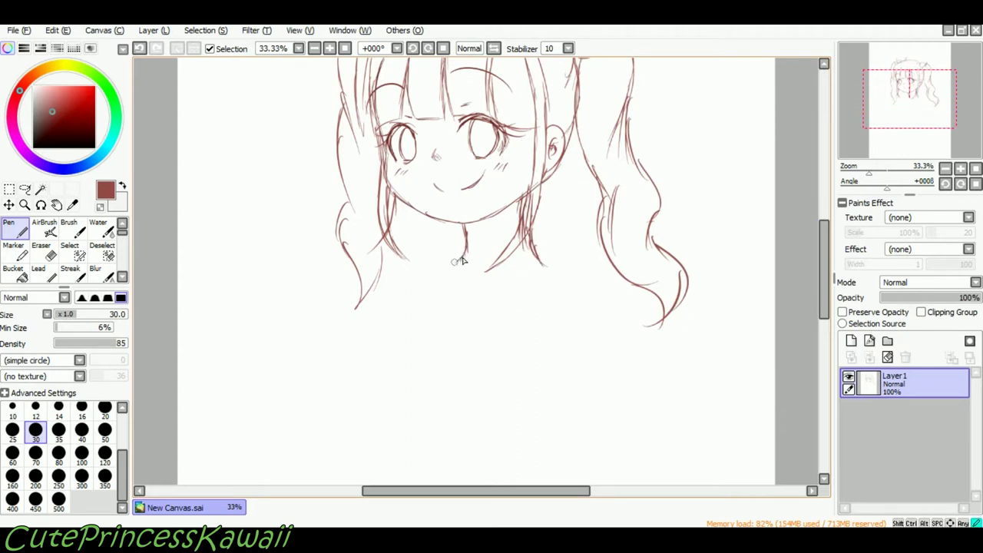
Sketch a sailor collar with a V-shaped neckline, an inner chest panel and stripe lines along its edges.
drag(456, 256, 465, 336)
drag(555, 255, 469, 336)
drag(458, 282, 538, 288)
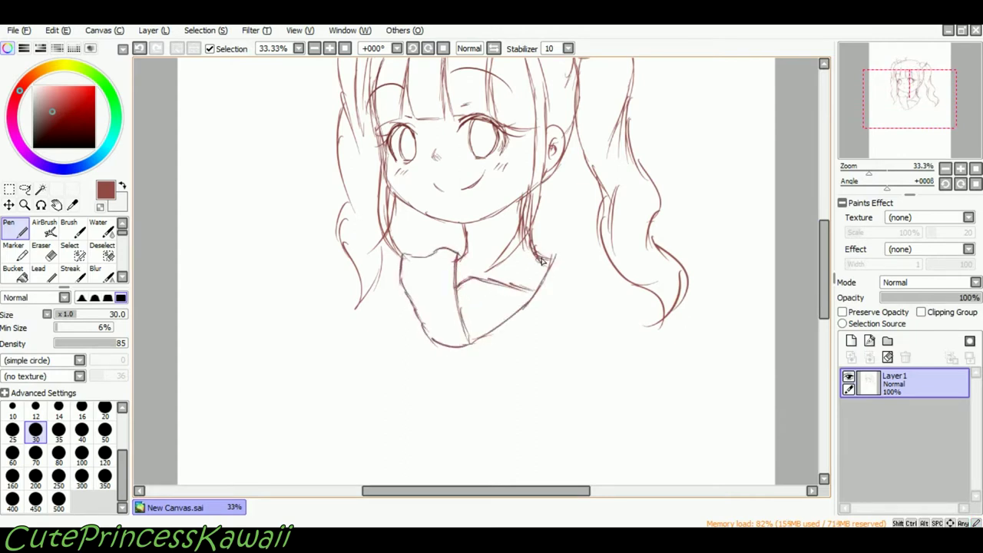
drag(526, 350, 622, 289)
drag(479, 345, 585, 293)
drag(503, 335, 595, 278)
drag(423, 259, 458, 340)
Sketch a ribbon bow at the collar's point, with a round knot and two large loops.
drag(824, 234, 824, 257)
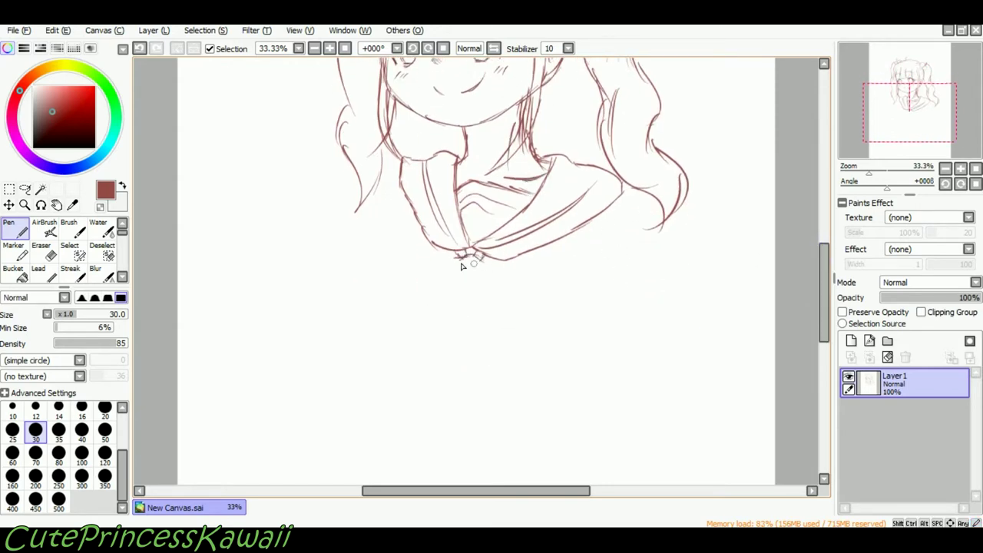
drag(456, 258, 458, 276)
key(ctrl+z)
key(ctrl+z)
key(ctrl+z)
drag(464, 250, 393, 245)
mouse_move(393, 245)
mouse_down()
mouse_move(401, 286)
mouse_move(461, 295)
mouse_up()
drag(481, 258, 537, 299)
drag(476, 292, 543, 355)
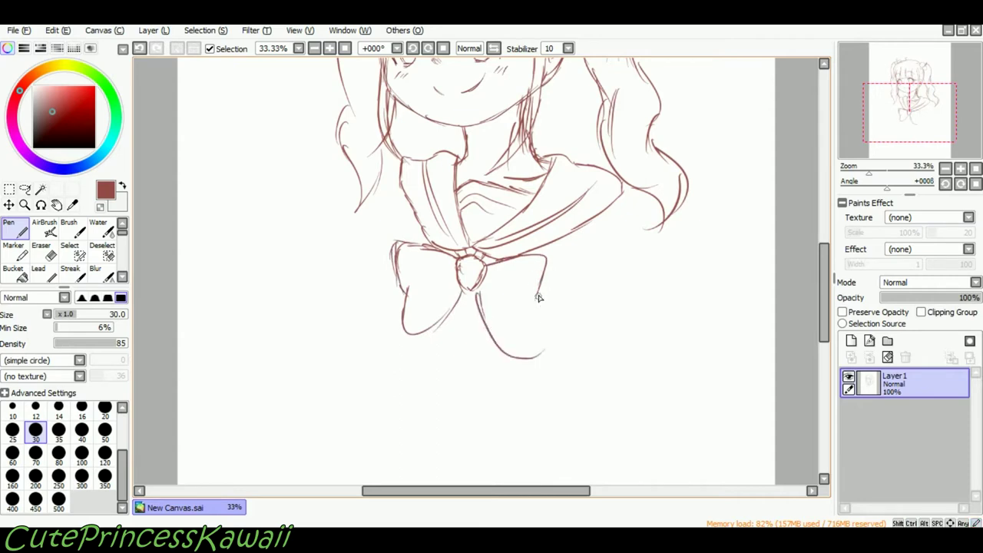
Add fold lines inside the bow loops and sketch two ribbon tails hanging below the knot.
drag(488, 281, 520, 283)
drag(500, 303, 524, 333)
drag(825, 278, 828, 314)
drag(470, 149, 491, 247)
drag(494, 244, 531, 233)
drag(468, 150, 447, 236)
drag(452, 182, 443, 208)
Sketch the shoulder and sleeve outline on the right side, down from the collar's outer corner.
mouse_move(824, 297)
mouse_down()
mouse_move(820, 268)
mouse_move(828, 312)
mouse_move(823, 285)
mouse_up()
key(ctrl+z)
drag(620, 133, 655, 154)
mouse_move(654, 154)
mouse_down()
mouse_move(646, 249)
mouse_move(662, 281)
mouse_up()
drag(602, 182, 593, 294)
drag(650, 233, 665, 297)
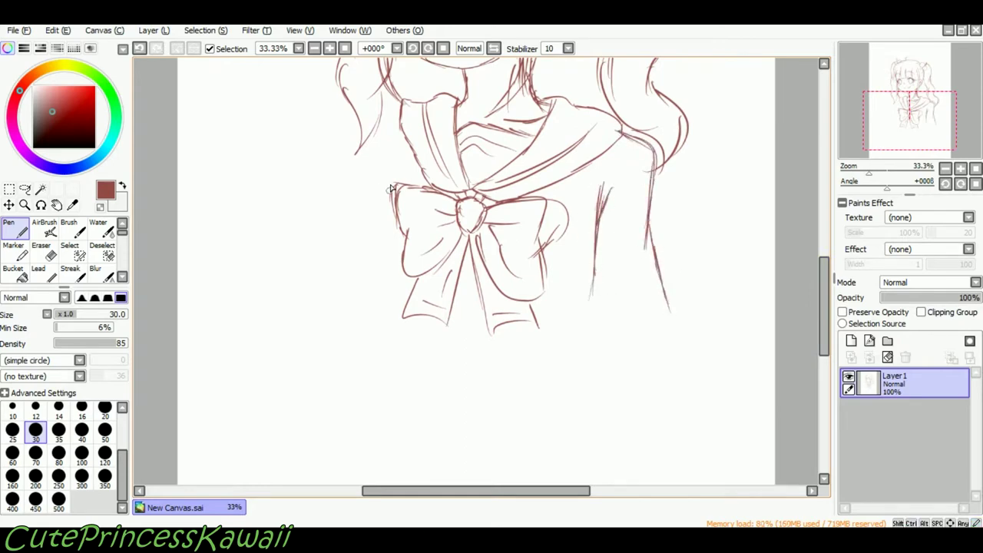
Sketch both sides of the shirt's torso, narrowing at the waist and flaring towards the hips.
drag(392, 188, 391, 336)
drag(379, 286, 395, 356)
drag(604, 206, 589, 345)
scroll(391, 192, down, 3)
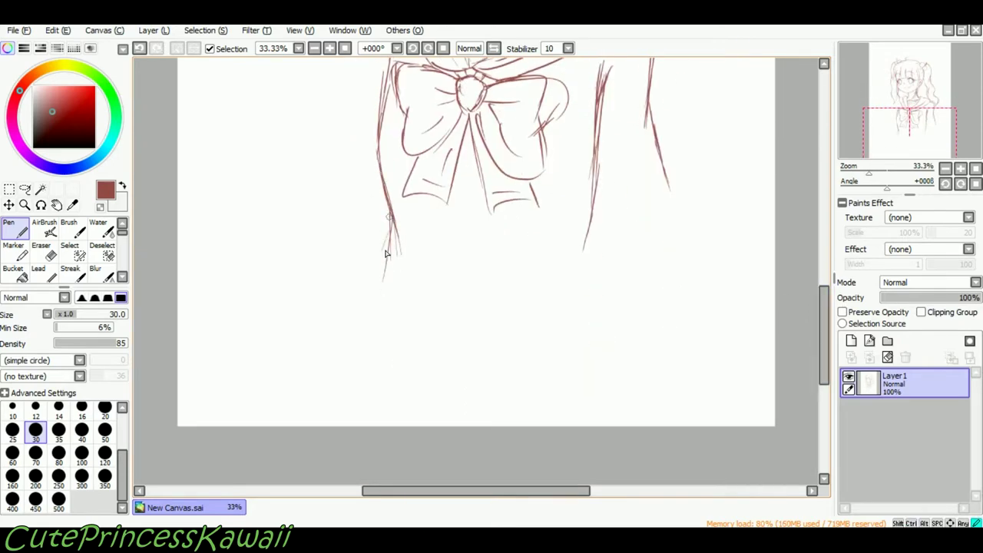
drag(391, 216, 367, 313)
drag(599, 188, 619, 289)
Sketch the curved bottom hem of the shirt and fabric folds across its front.
drag(410, 407, 498, 422)
drag(433, 415, 635, 353)
drag(614, 296, 657, 359)
drag(442, 245, 495, 341)
drag(460, 286, 537, 368)
drag(518, 323, 542, 333)
Sketch the striped cuff on the right sleeve and the arm emerging below it.
scroll(499, 346, up, 2)
mouse_move(599, 281)
mouse_down()
mouse_move(623, 282)
mouse_move(670, 253)
mouse_move(667, 261)
mouse_up()
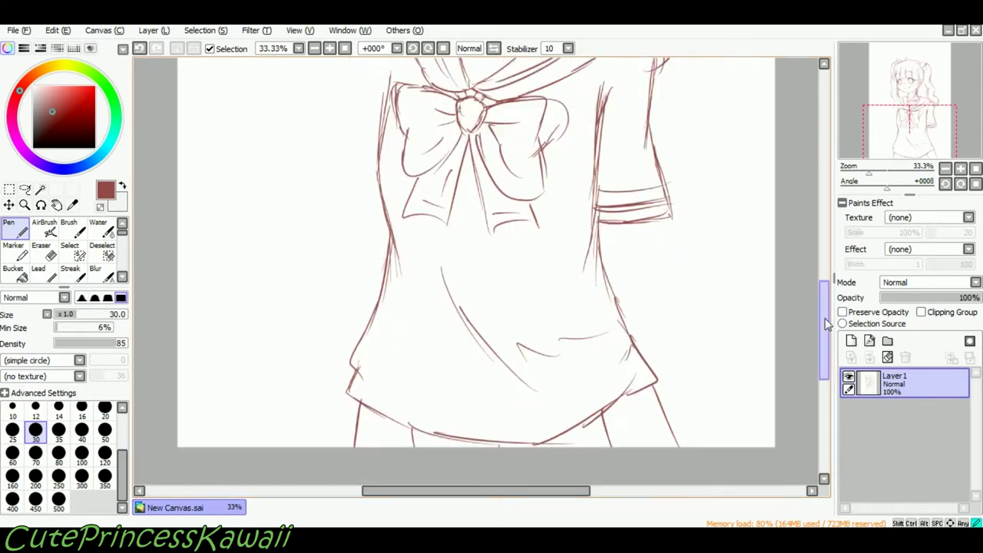
scroll(637, 165, down, 3)
mouse_move(641, 224)
mouse_down()
mouse_move(689, 386)
mouse_move(620, 233)
mouse_up()
drag(641, 165, 671, 161)
Sketch the left shoulder and the outer edge of its sleeve, angled outward from the collar.
drag(824, 335, 825, 279)
drag(399, 176, 371, 198)
drag(380, 182, 355, 234)
drag(331, 284, 384, 375)
key(ctrl+z)
drag(331, 282, 323, 297)
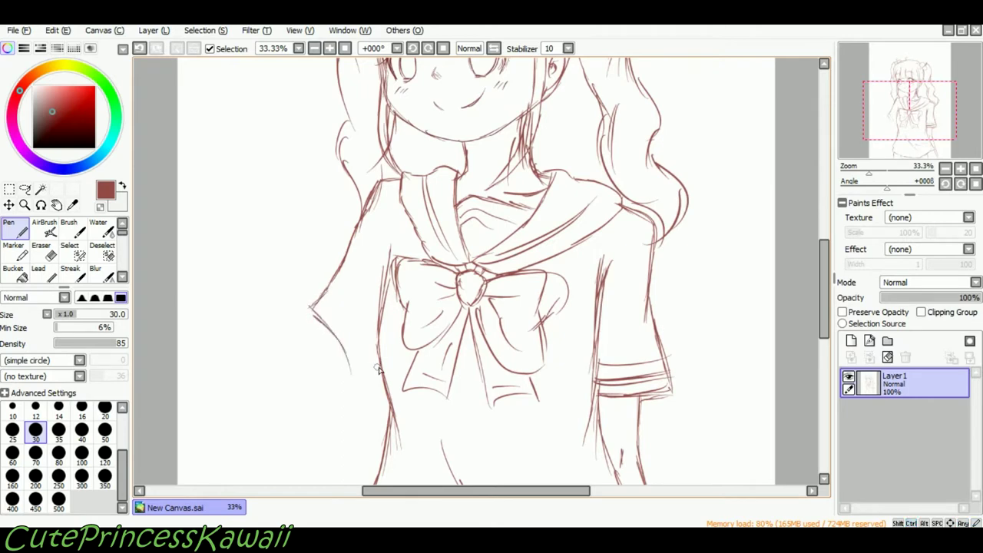
Close the left sleeve's opening with a striped cuff and add fold lines near the armpit and shoulder.
drag(349, 360, 356, 393)
drag(356, 394, 387, 359)
drag(327, 286, 378, 362)
drag(318, 295, 371, 370)
drag(385, 252, 387, 282)
drag(397, 179, 395, 229)
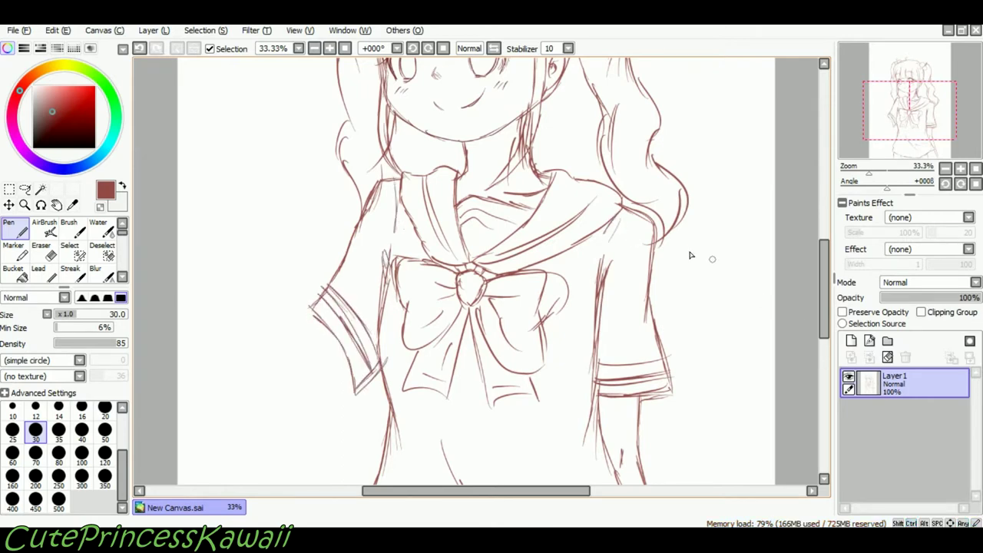
Move the whole sketch to the right on the canvas, leaving free space beside the left sleeve.
click(314, 48)
click(314, 48)
drag(494, 366, 533, 365)
click(329, 49)
click(329, 48)
drag(824, 283, 824, 300)
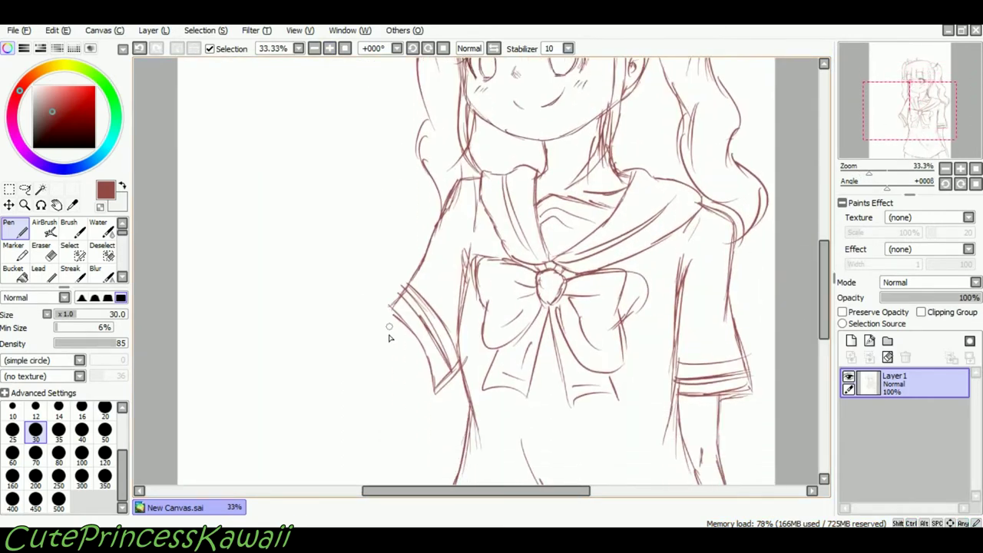
Sketch the arm emerging from the left sleeve's cuff, bent at the elbow with the forearm raised outward.
drag(301, 240, 365, 351)
drag(261, 285, 345, 406)
mouse_move(257, 253)
mouse_down()
mouse_move(361, 421)
mouse_move(436, 377)
mouse_up()
drag(346, 326, 379, 388)
drag(368, 358, 407, 325)
drag(287, 219, 364, 342)
Sketch a hand above the raised forearm with two extended fingers and the remaining fingers curled in.
key(Left)
key(Left)
key(Left)
key(Up)
key(Up)
click(329, 49)
click(329, 48)
double_click(314, 48)
key(Left)
key(Left)
key(Left)
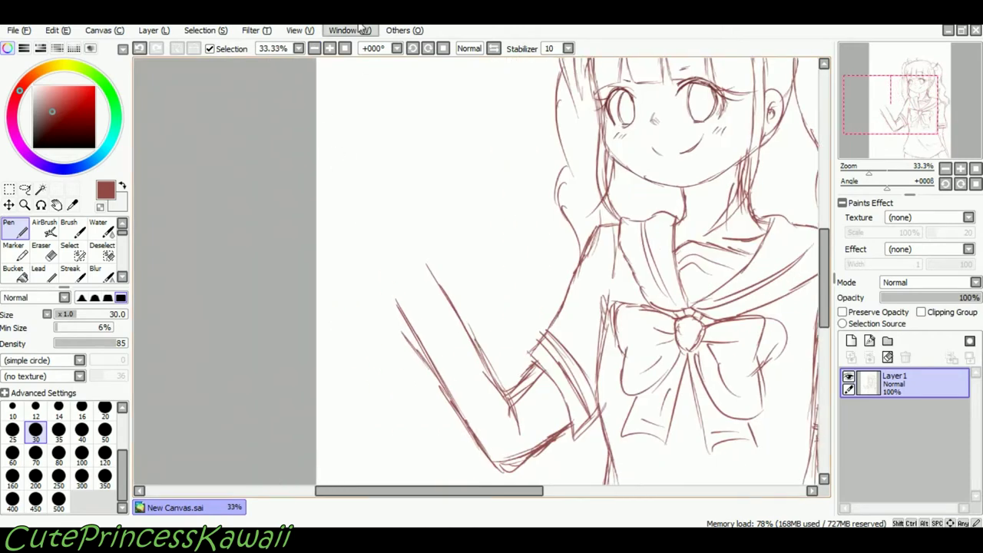
key(ctrl+plus)
key(ctrl+z)
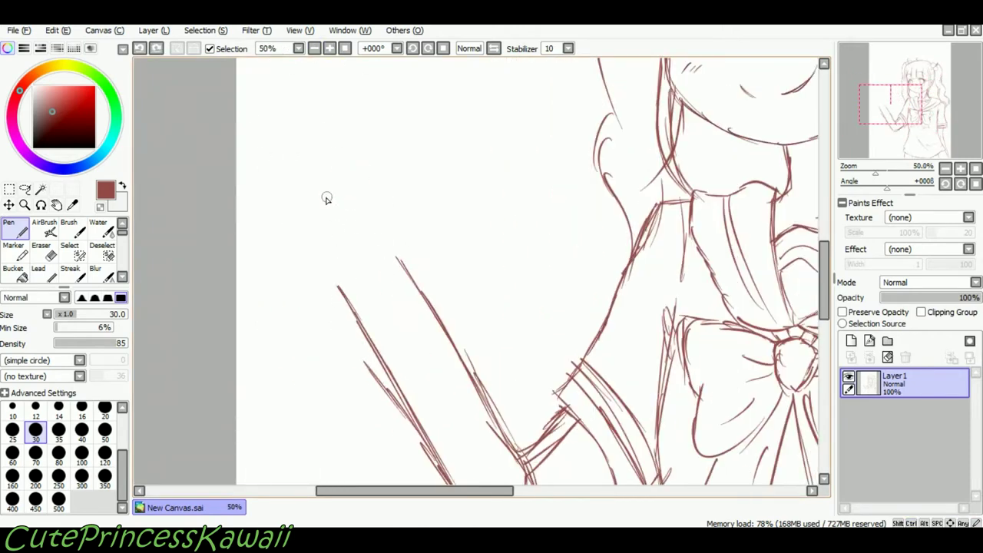
key(ctrl+z)
drag(340, 181, 360, 181)
mouse_move(315, 195)
mouse_down()
mouse_move(288, 158)
mouse_move(324, 185)
mouse_up()
drag(317, 201, 307, 221)
drag(309, 218, 330, 250)
drag(318, 207, 328, 241)
Sketch the thumb and the side of the palm down to the wrist.
drag(360, 182, 365, 201)
drag(369, 195, 383, 215)
drag(384, 215, 404, 267)
key(ctrl+z)
key(ctrl+z)
drag(384, 214, 395, 257)
drag(396, 245, 390, 271)
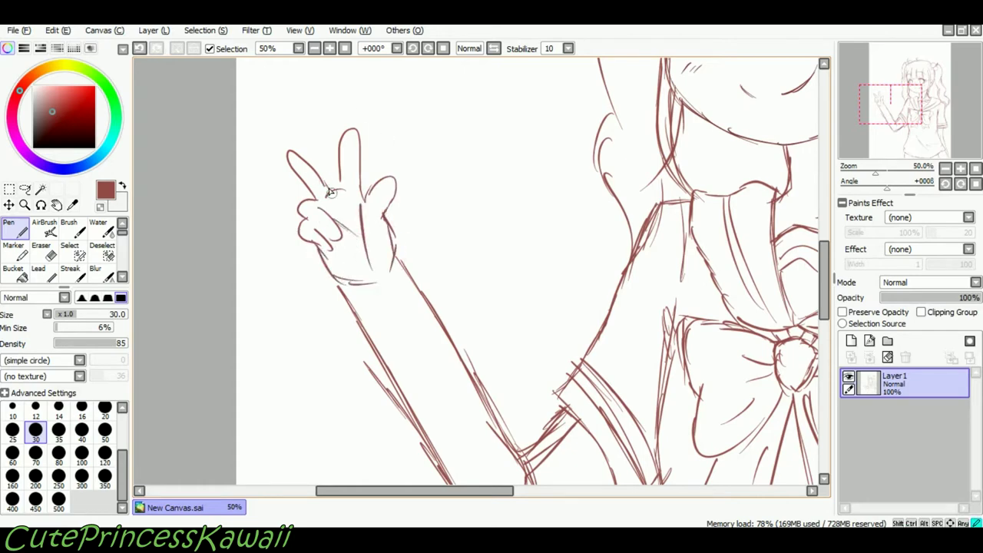
Reinforce both edges of the raised forearm below the wrist with additional strokes.
drag(354, 300, 392, 354)
drag(398, 265, 450, 349)
drag(422, 308, 477, 384)
drag(377, 333, 411, 406)
Transform the whole sketch by pulling its left side inward, leaving more margin beside the raised hand.
click(345, 48)
key(ctrl+t)
mouse_move(342, 299)
mouse_down()
mouse_move(358, 296)
mouse_move(329, 302)
mouse_move(375, 300)
mouse_up()
key(Return)
Lower the drawing layer's opacity to 58% and delete the empty layer above it.
click(851, 340)
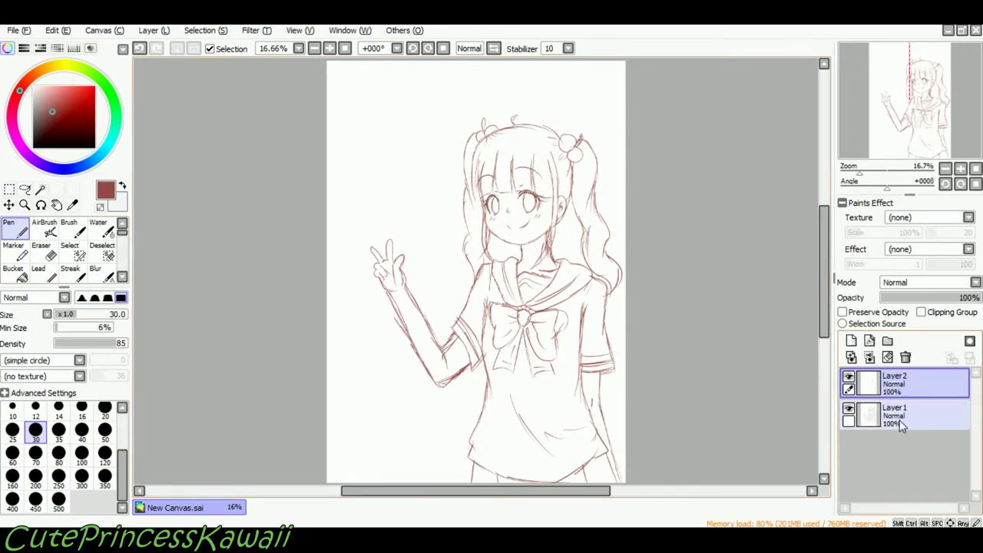
click(900, 422)
click(938, 297)
click(894, 381)
click(905, 357)
Rename the faded layer "sketch" and add a new layer for inking the right eye's upper lash line.
double_click(897, 382)
text(sketch)
key(Return)
click(851, 340)
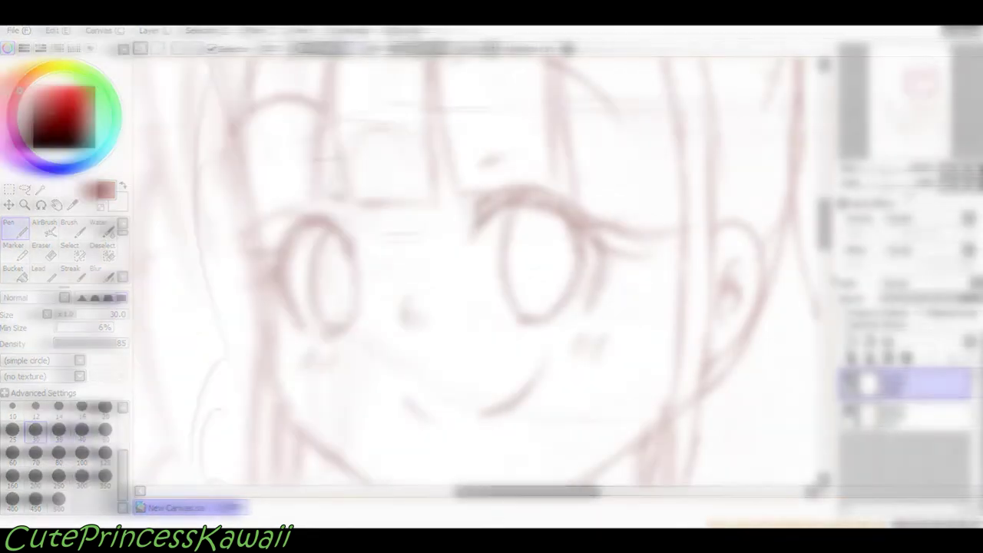
mouse_move(475, 221)
mouse_down()
mouse_move(509, 189)
mouse_move(604, 263)
mouse_move(593, 308)
mouse_move(498, 208)
mouse_up()
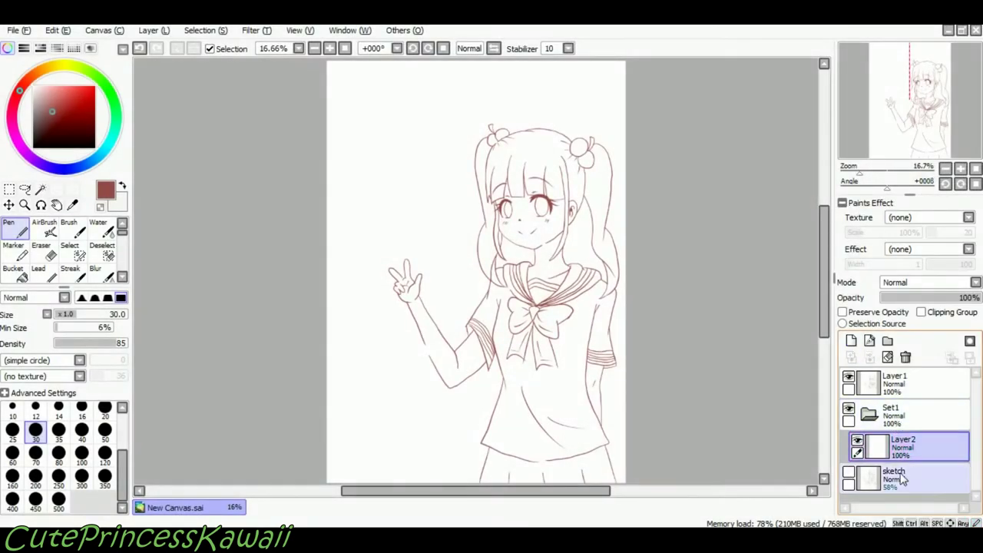
Try to bridge the gap in the raised forearm's outer line with a size 16 selection brush.
click(73, 252)
click(330, 48)
click(329, 49)
scroll(404, 351, down, 4)
scroll(375, 283, down, 1)
click(330, 49)
click(329, 48)
click(330, 49)
key(Left)
click(81, 460)
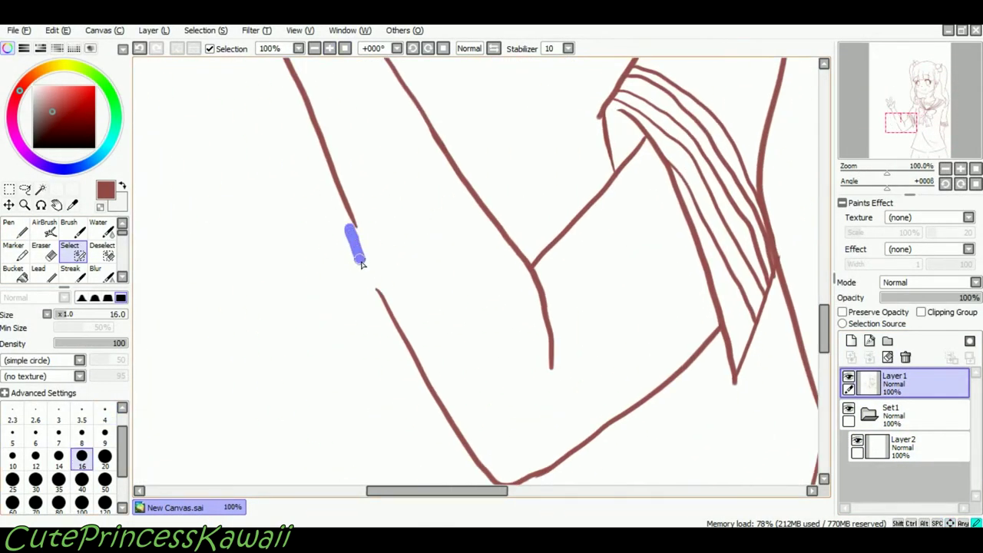
drag(359, 260, 378, 294)
drag(354, 242, 350, 226)
key(Right)
key(Down)
key(ctrl+z)
key(ctrl+z)
Draw a short curved line with the Pen from the arm's lower edge to the left cuff's lower tip.
click(15, 229)
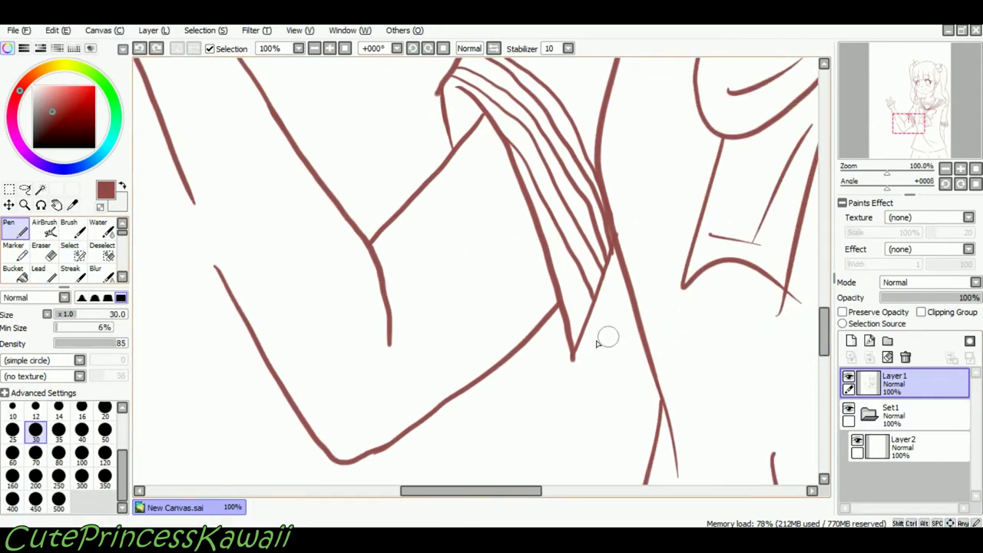
drag(542, 327, 572, 357)
key(ctrl+z)
drag(541, 326, 572, 357)
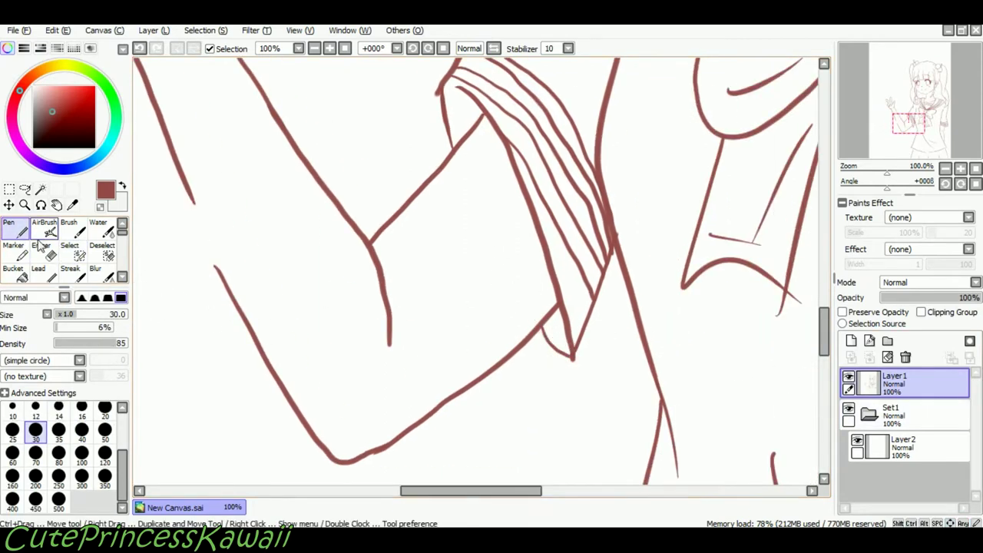
Paint a selection stroke across the gap in the raised forearm's outer line.
click(71, 250)
drag(184, 200, 217, 273)
key(Right)
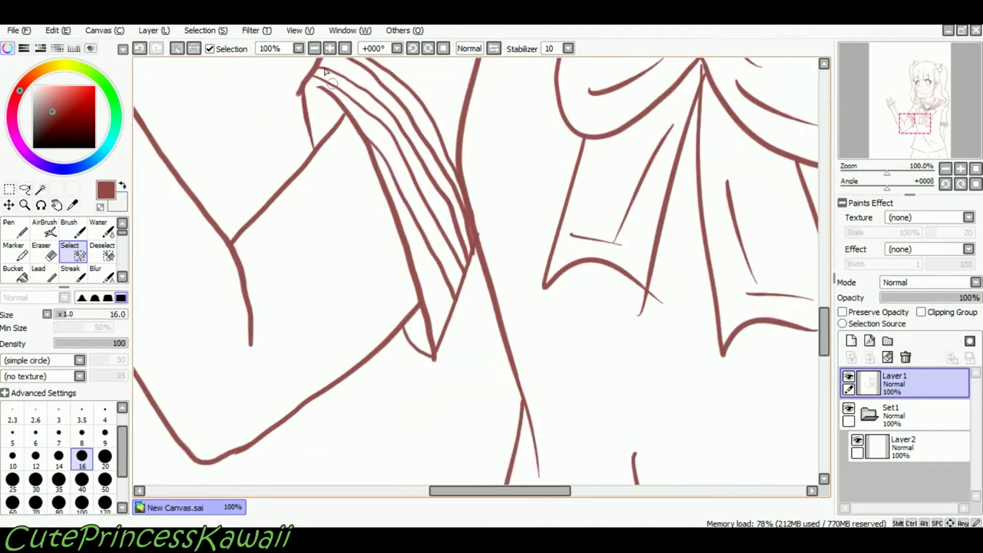
Close the small gap in the left pigtail's outer line with a dab of the selection brush.
click(315, 49)
click(315, 48)
click(314, 48)
key(Left)
key(Up)
scroll(377, 145, up, 3)
scroll(384, 216, up, 3)
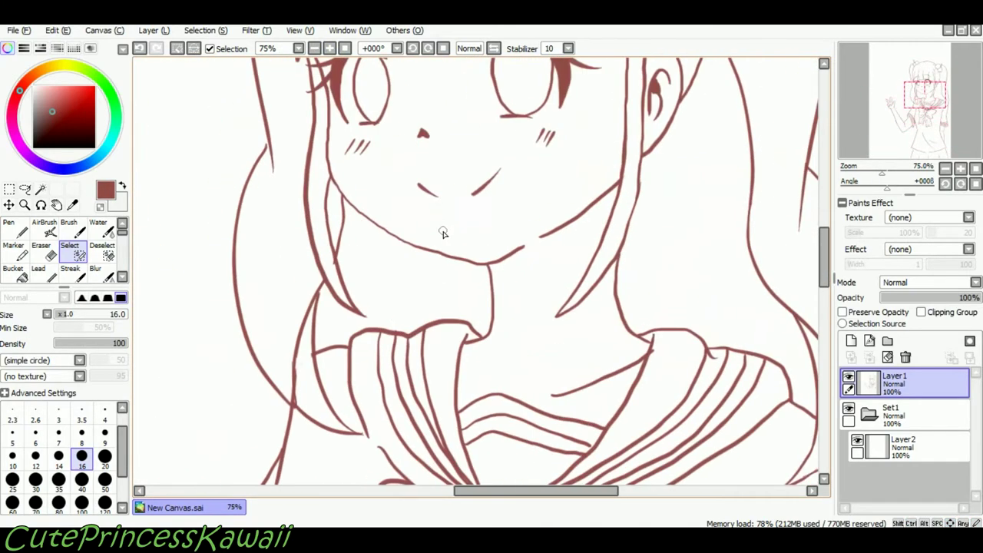
key(Left)
key(Down)
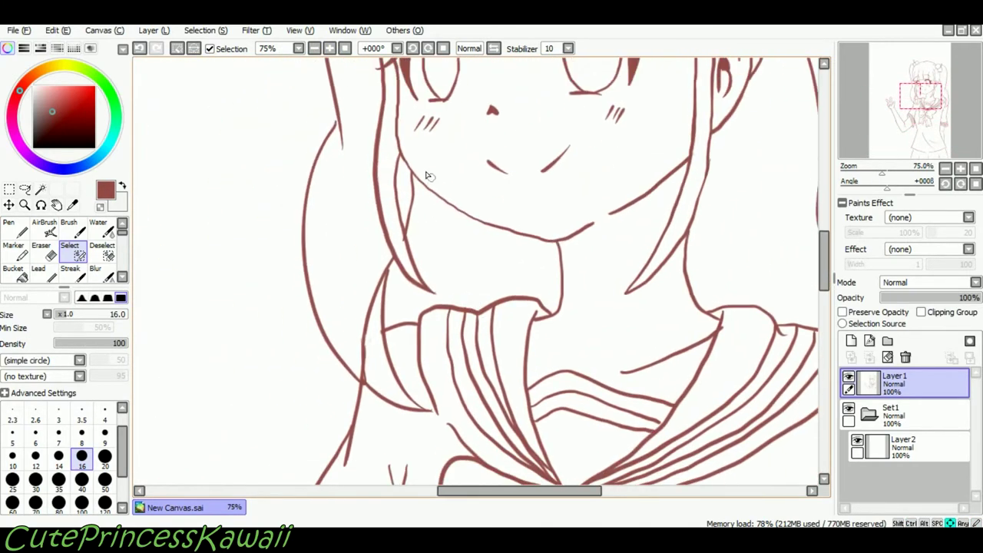
key(Up)
key(Right)
key(Down)
scroll(602, 287, down, 4)
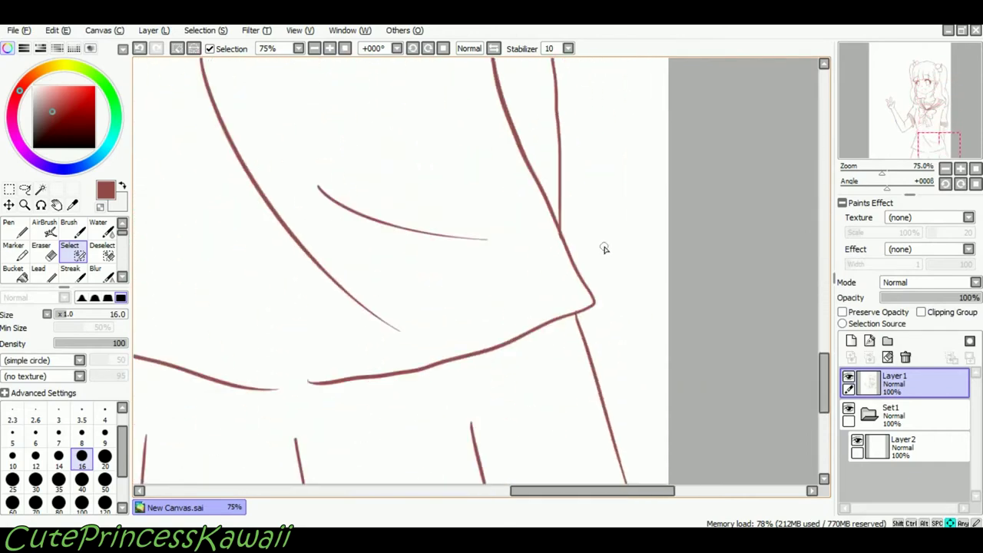
scroll(603, 249, left, 2)
scroll(607, 255, up, 6)
click(451, 396)
Examine the line art of the face, hair and body for remaining gaps in the outline.
key(Down)
key(Down)
key(Down)
key(Down)
key(Down)
key(Down)
key(Down)
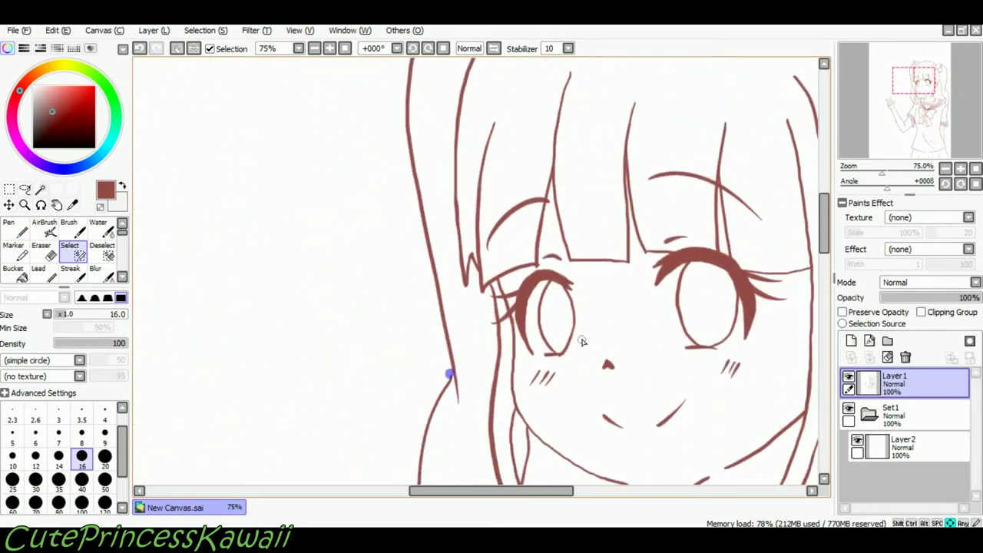
key(Right)
key(Right)
key(Right)
key(Right)
key(Right)
key(Right)
key(Right)
key(Right)
key(Right)
key(Right)
key(Right)
key(Right)
key(Down)
key(Down)
key(Down)
key(Down)
key(Down)
key(Left)
key(Left)
Select the background outside the figure with the Magic Wand and invert the selection to cover the girl.
click(345, 48)
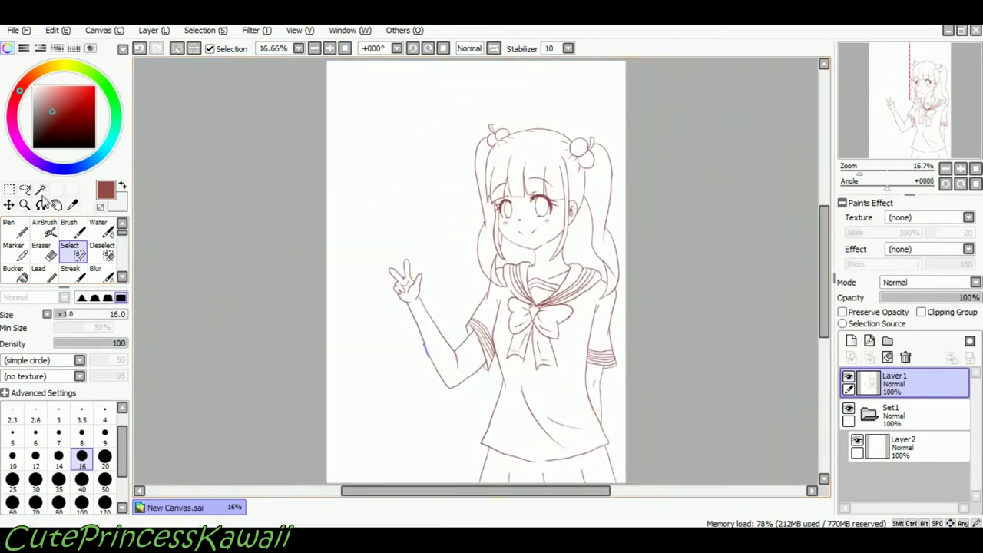
click(40, 190)
click(339, 190)
click(206, 31)
click(216, 57)
click(887, 439)
click(895, 388)
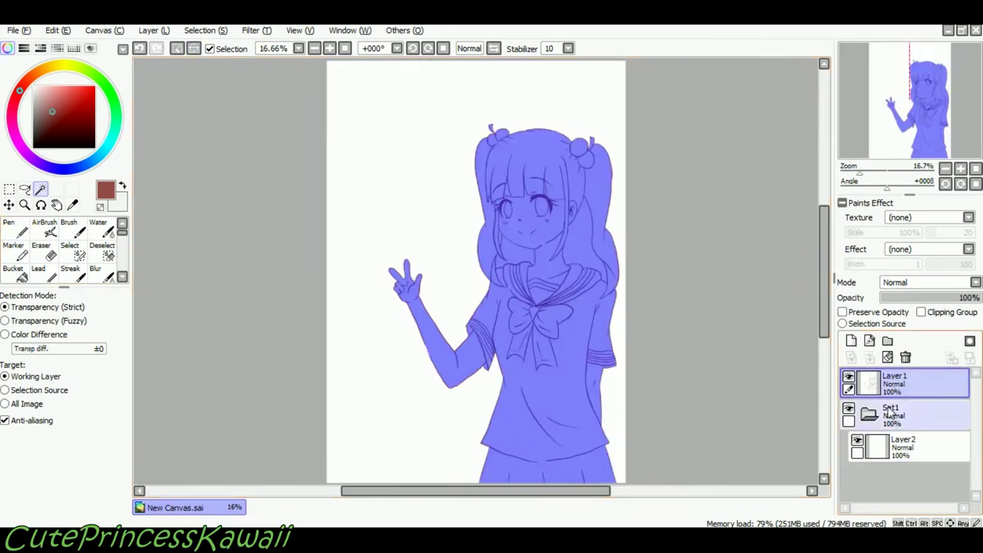
Try adding the background to the figure selection with the Magic Wand, and discard the whole selection.
click(103, 252)
key(ctrl+z)
click(40, 190)
click(358, 208)
key(ctrl+z)
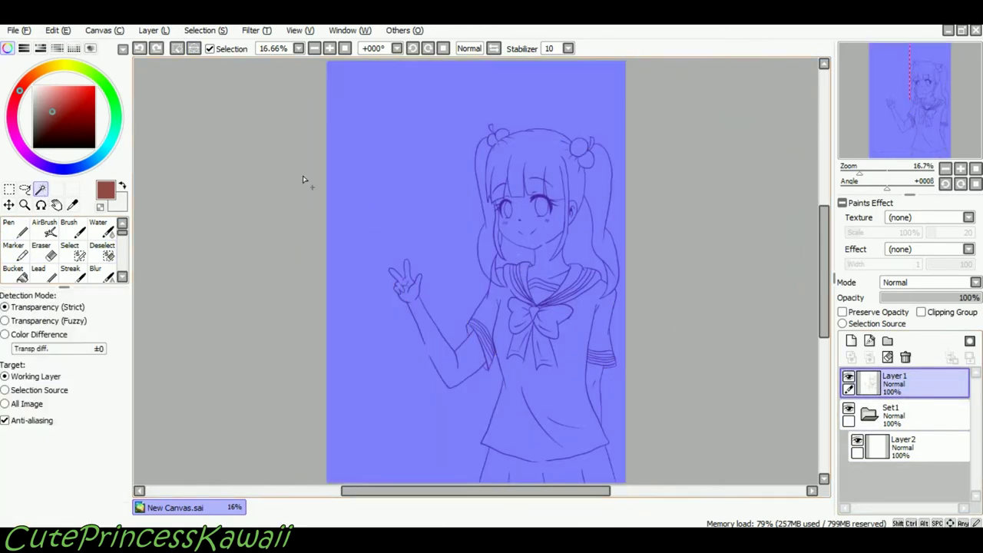
click(192, 51)
Select the background areas on both sides of the neck, between hair and collar, with the selection brush and Magic Wand.
click(71, 252)
key(Page_Up)
key(Page_Up)
key(Page_Up)
scroll(485, 178, up, 4)
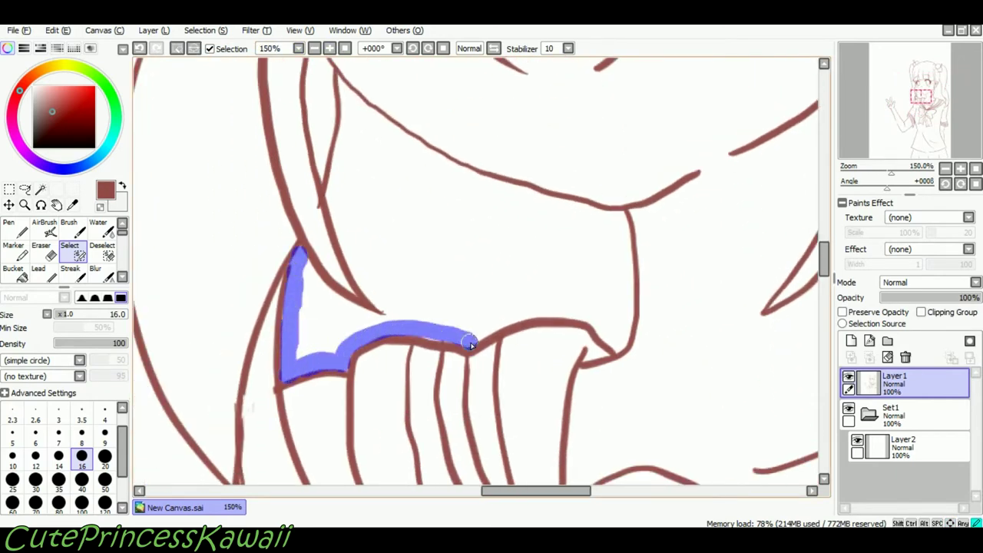
click(41, 189)
click(417, 268)
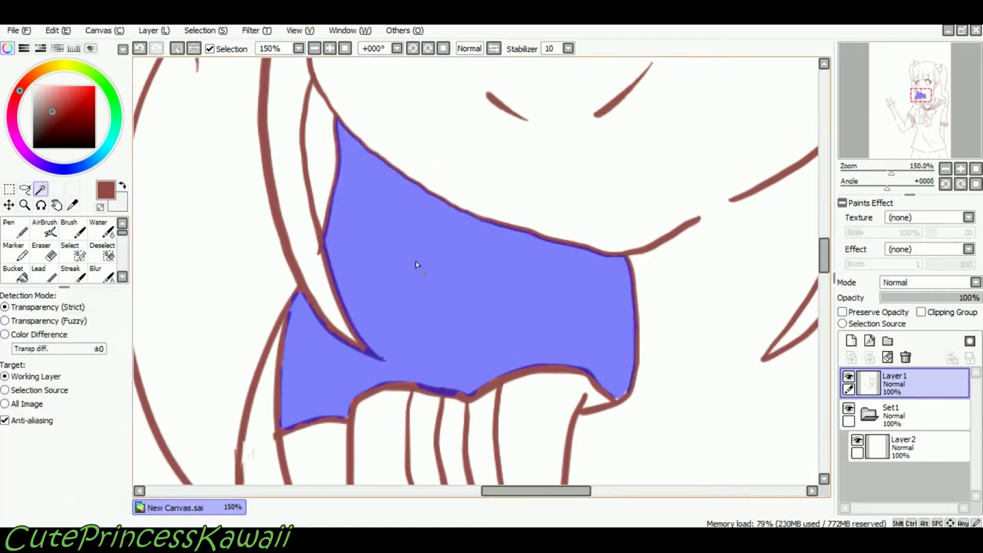
scroll(621, 281, down, 7)
click(414, 242)
click(139, 48)
Bridge the outline gaps between the two raised fingers and along the forearm's outer edge with the selection brush.
click(330, 48)
click(329, 48)
click(329, 49)
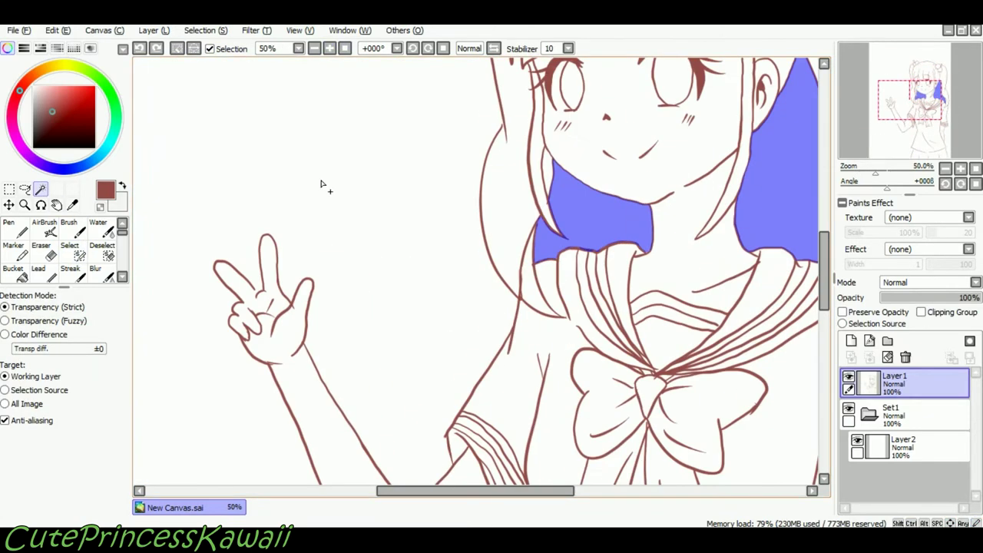
drag(318, 246, 412, 156)
click(75, 252)
drag(372, 219, 375, 221)
drag(412, 449, 413, 357)
drag(438, 327, 451, 360)
drag(451, 360, 425, 365)
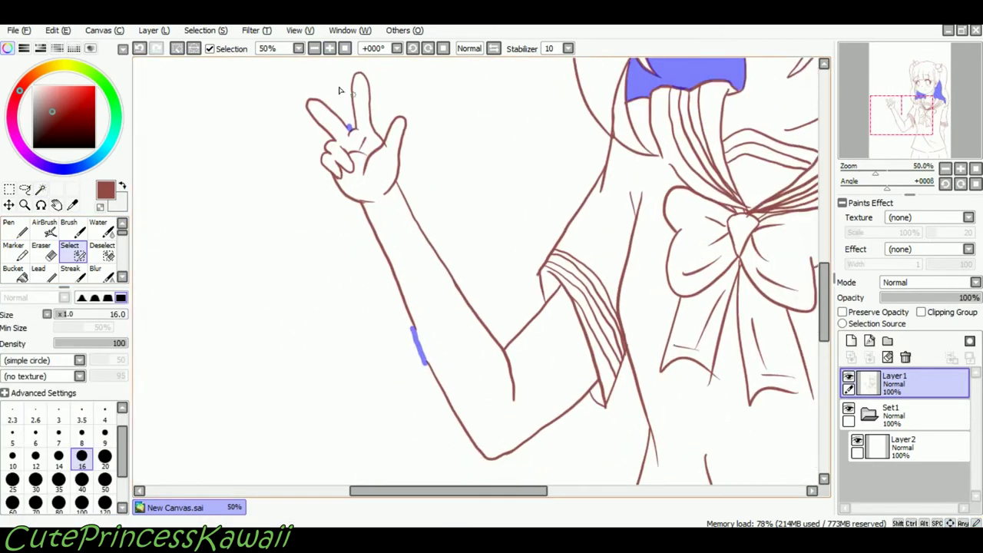
Add the outer background to the selection, invert it to isolate the girl, and make Layer2 inside Set1 active.
click(345, 48)
click(41, 189)
click(388, 192)
click(192, 50)
click(15, 229)
click(903, 447)
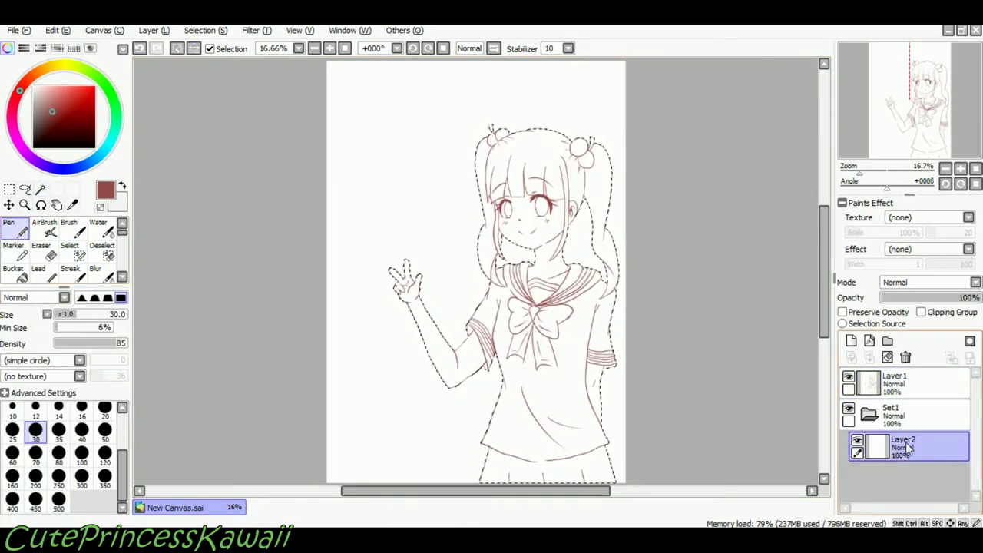
Rename the active layer inside Set1 as "gray thingy".
double_click(903, 447)
text(gray thingy)
key(Return)
Fill the whole selected figure with dark grayish brown on the gray thingy layer, using the Pen at size 500.
click(73, 48)
click(46, 203)
click(74, 49)
click(59, 501)
mouse_move(460, 225)
mouse_down()
mouse_move(516, 154)
mouse_move(395, 334)
mouse_move(575, 391)
mouse_move(562, 482)
mouse_up()
drag(611, 394, 522, 132)
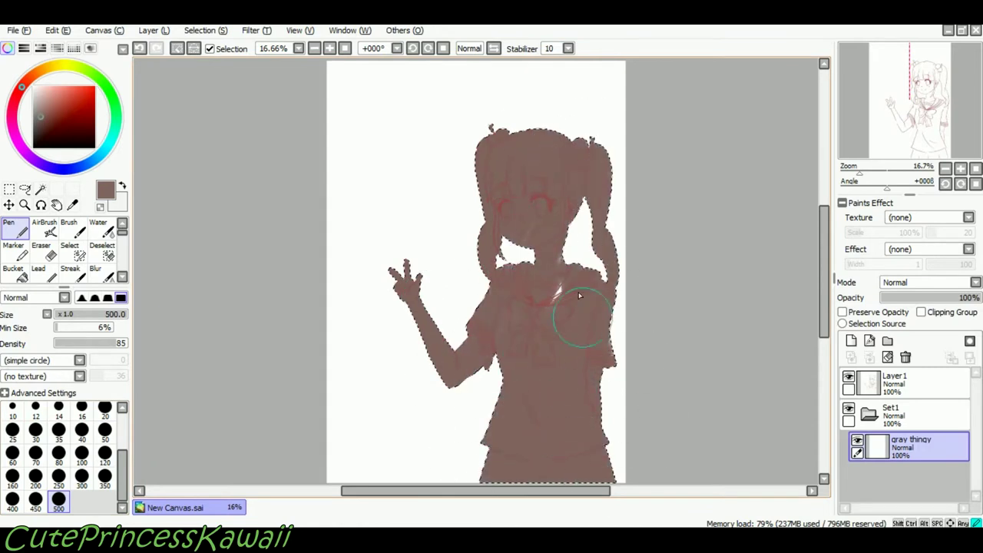
Add a new layer above gray thingy and paint the face, neck and both arms light peach with the Pen at size 350.
click(851, 341)
click(104, 455)
click(74, 48)
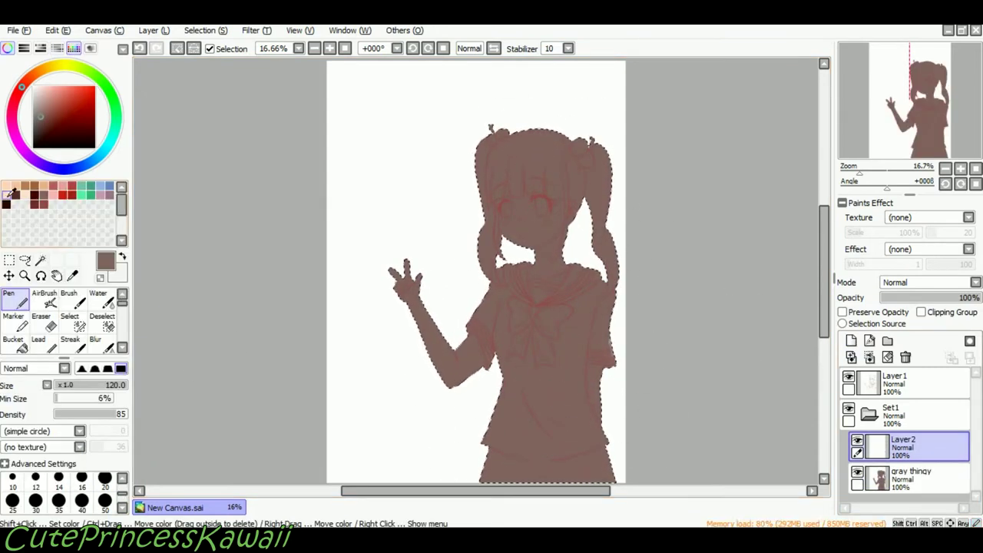
click(6, 186)
scroll(106, 501, down, 2)
click(105, 502)
scroll(506, 173, up, 1)
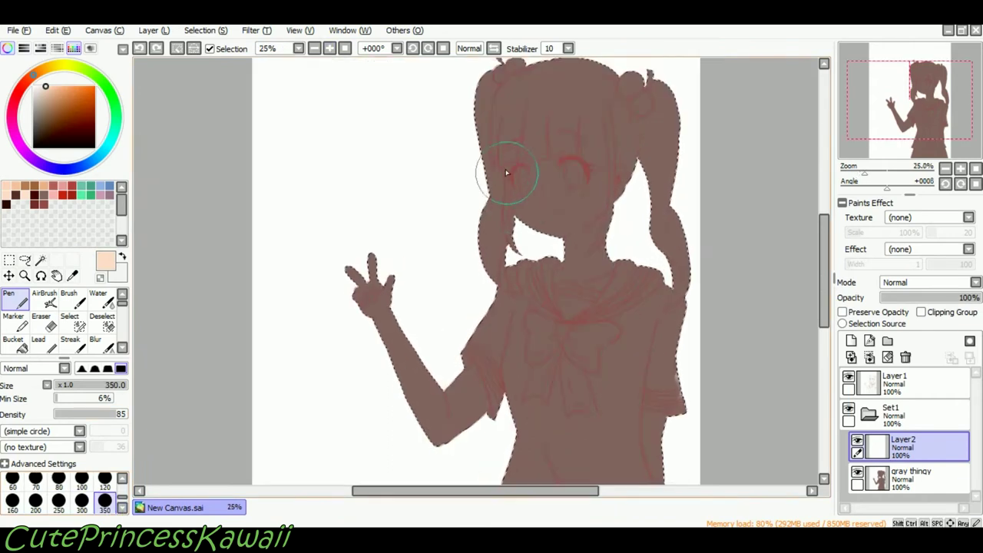
mouse_move(605, 203)
mouse_down()
mouse_move(541, 188)
mouse_move(548, 208)
mouse_move(519, 209)
mouse_move(555, 288)
mouse_move(358, 281)
mouse_move(416, 385)
mouse_move(462, 401)
mouse_up()
drag(823, 244, 815, 266)
mouse_move(657, 354)
mouse_down()
mouse_move(661, 410)
mouse_move(660, 369)
mouse_up()
drag(823, 288, 821, 260)
Shade the face below the bangs and along the side hair in darker peach with the Pen at size 120.
click(16, 186)
click(74, 49)
scroll(349, 85, up, 1)
drag(461, 115, 360, 206)
scroll(360, 206, up, 1)
click(105, 457)
mouse_move(463, 93)
mouse_down()
mouse_move(417, 139)
mouse_move(434, 205)
mouse_move(494, 206)
mouse_up()
drag(498, 136, 513, 197)
drag(417, 147, 406, 206)
drag(401, 211, 360, 228)
mouse_move(586, 142)
mouse_down()
mouse_move(591, 166)
mouse_move(590, 196)
mouse_up()
drag(524, 491, 535, 490)
mouse_move(567, 216)
mouse_down()
mouse_move(602, 220)
mouse_move(622, 285)
mouse_move(658, 220)
mouse_move(657, 265)
mouse_move(665, 223)
mouse_up()
Continue the darker peach shading around the ear, cheek edges, nose and mouth.
scroll(604, 221, down, 2)
key(Left)
key(Left)
drag(367, 186, 374, 228)
drag(482, 255, 479, 262)
key(Right)
key(Down)
mouse_move(451, 296)
mouse_down()
mouse_move(470, 305)
mouse_move(526, 283)
mouse_up()
key(Right)
drag(542, 338, 614, 273)
drag(472, 363, 511, 361)
Shade the neck beneath the jaw and along both sides down to the collarbone in darker peach.
scroll(511, 361, down, 4)
scroll(510, 361, right, 1)
mouse_move(588, 235)
mouse_down()
mouse_move(559, 209)
mouse_move(449, 294)
mouse_up()
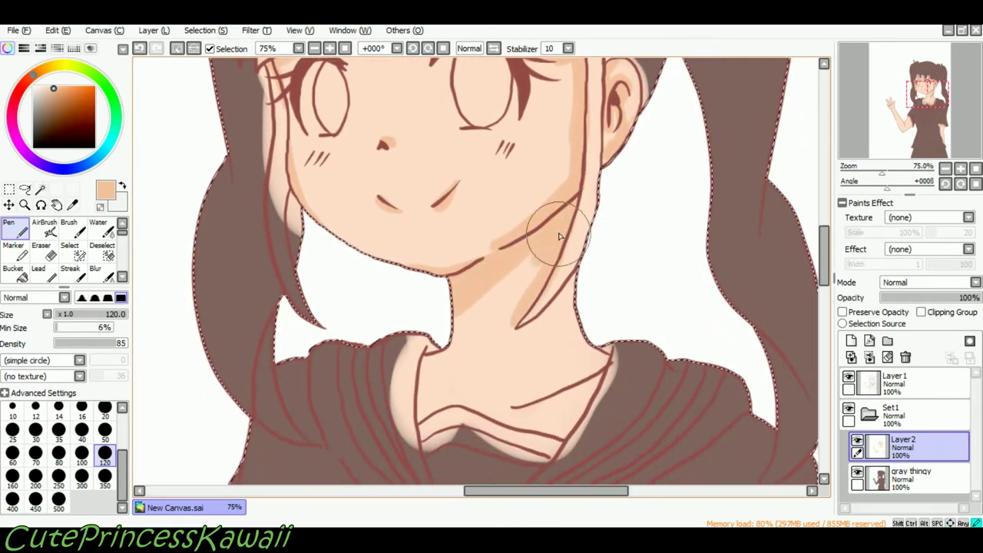
key(Right)
key(Down)
key(Down)
key(Down)
drag(548, 211, 500, 333)
key(Left)
drag(452, 281, 432, 288)
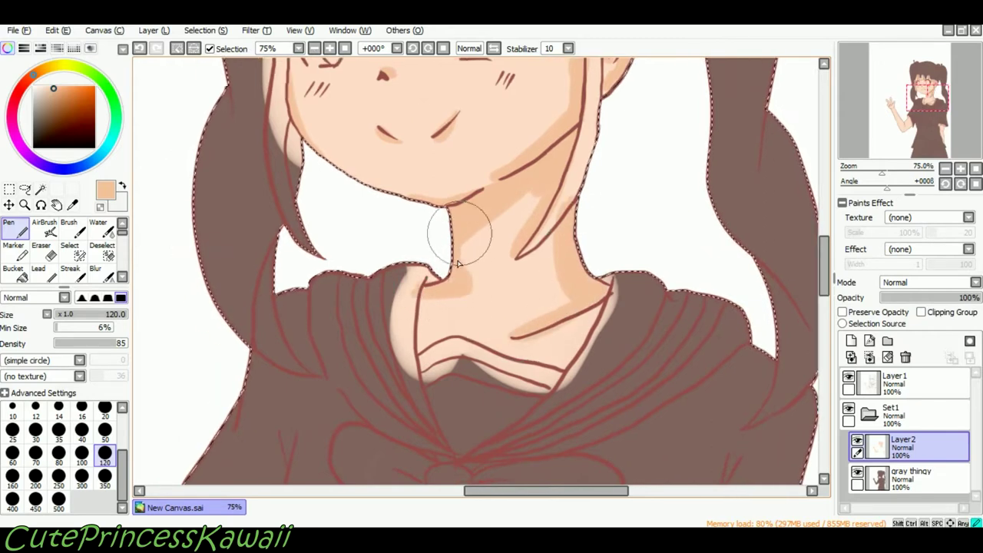
Add small darker peach shadows beneath both eyes.
key(Up)
key(Up)
key(Up)
key(Up)
key(Up)
key(Left)
key(Left)
key(Left)
key(Left)
drag(428, 183, 408, 184)
drag(588, 178, 564, 179)
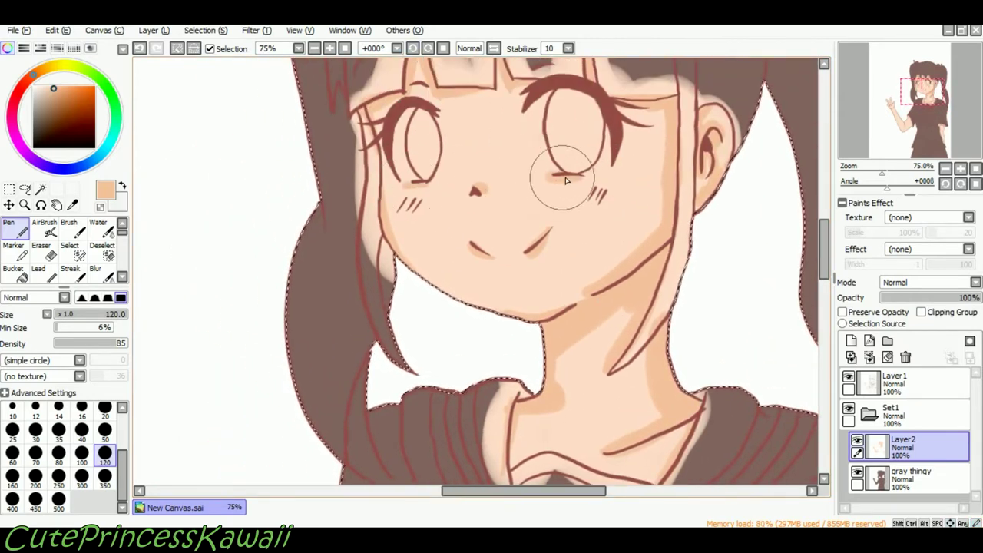
Shade the fingers and palm of the raised hand in darker peach.
click(315, 48)
key(Left)
key(Left)
key(Left)
key(Left)
key(Left)
key(Left)
key(Left)
key(Left)
key(Left)
key(Left)
key(Left)
key(Down)
key(Down)
key(Down)
key(Down)
key(Down)
key(Down)
mouse_move(332, 227)
mouse_down()
mouse_move(368, 263)
mouse_move(373, 298)
mouse_up()
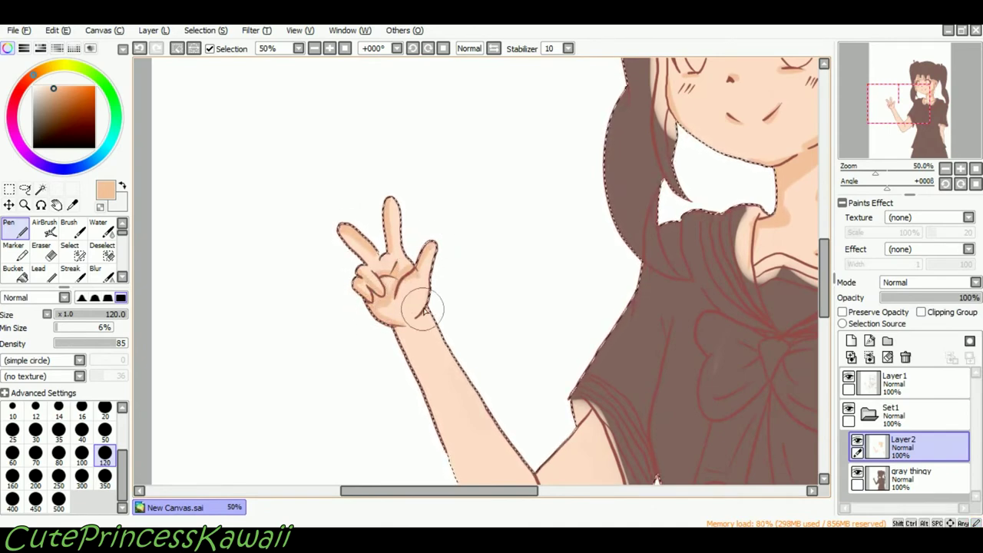
Shade the raised forearm, its upper arm and the lowered arm beneath the sleeve in darker peach.
scroll(425, 311, down, 2)
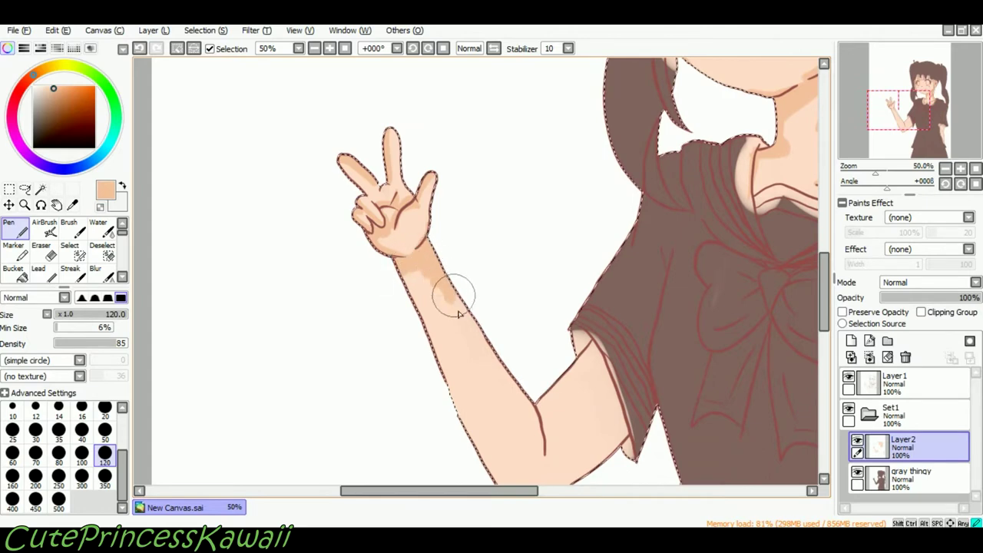
scroll(457, 314, right, 3)
scroll(456, 292, down, 3)
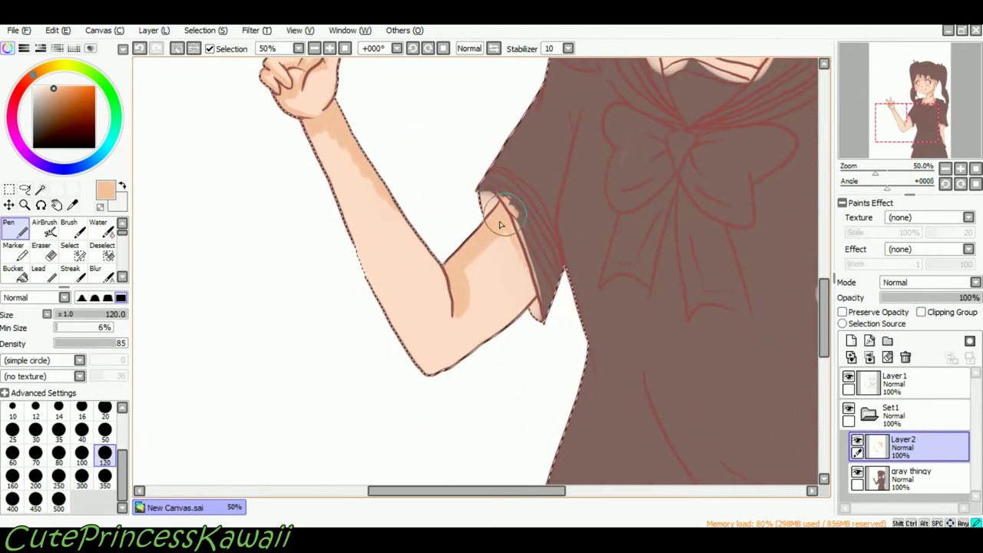
scroll(356, 314, right, 6)
scroll(356, 314, down, 1)
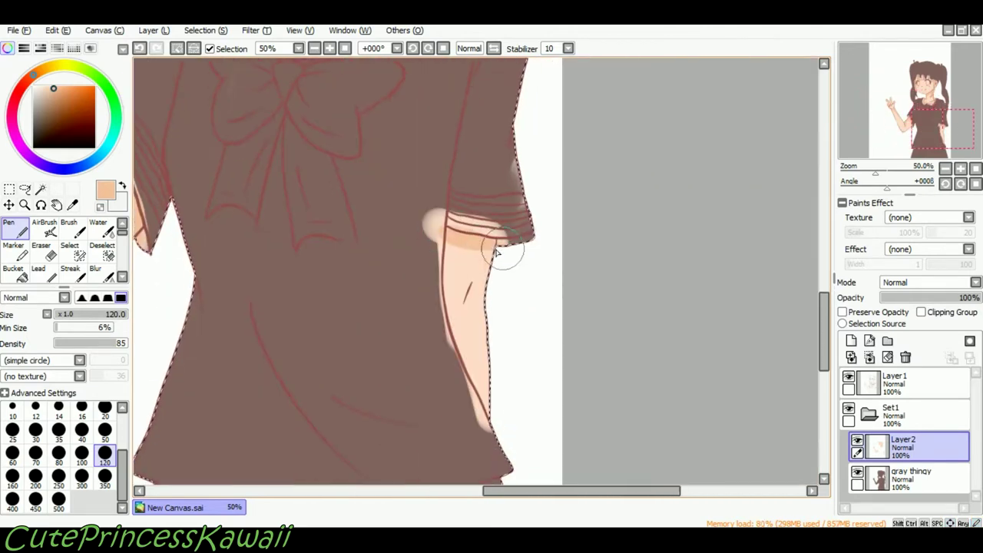
Paint deeper dusty pink shadows on the raised hand's palm and at the bent elbow.
key(Left)
key(Left)
key(Left)
key(Up)
key(Up)
key(Up)
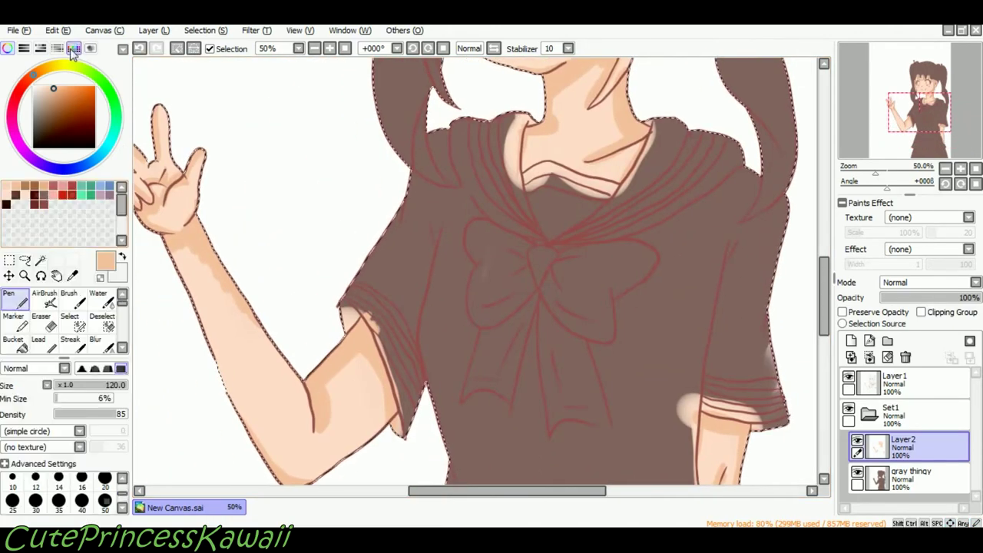
click(73, 48)
click(61, 185)
click(74, 48)
click(50, 96)
key(Left)
key(Left)
key(Left)
key(Left)
key(Left)
key(Left)
key(Left)
key(Up)
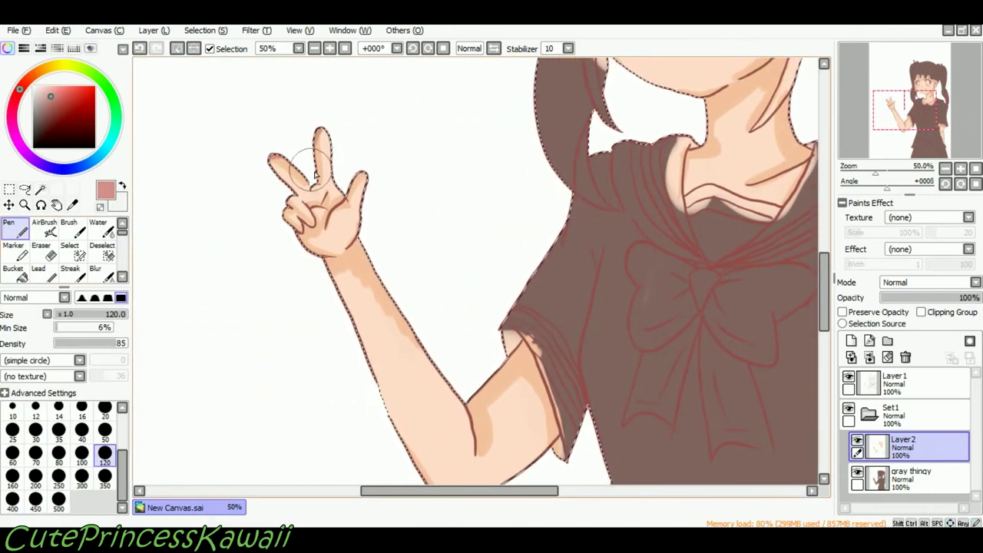
drag(315, 211, 338, 201)
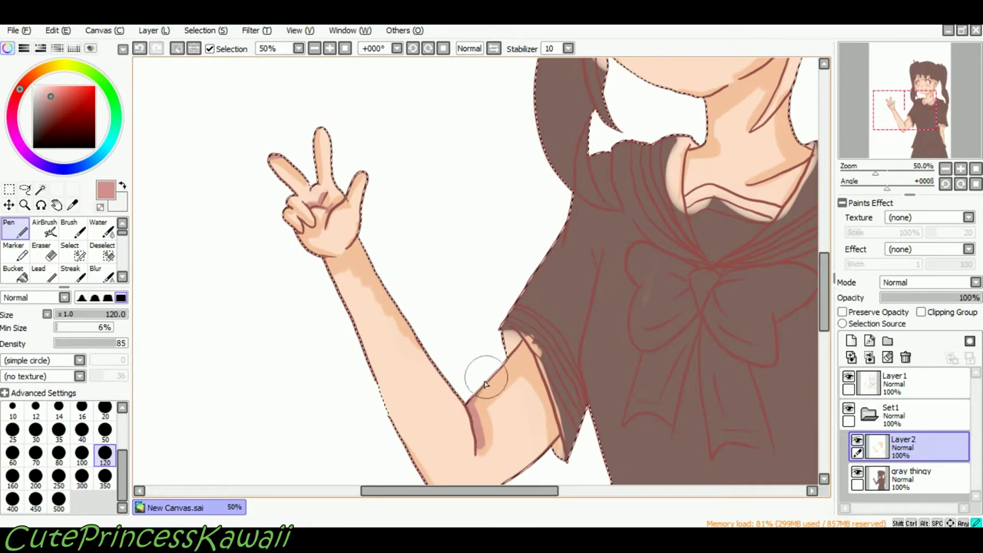
Add dusty pink shadows to the collarbone, the nose and the corners of the mouth.
scroll(481, 390, right, 5)
scroll(461, 269, up, 4)
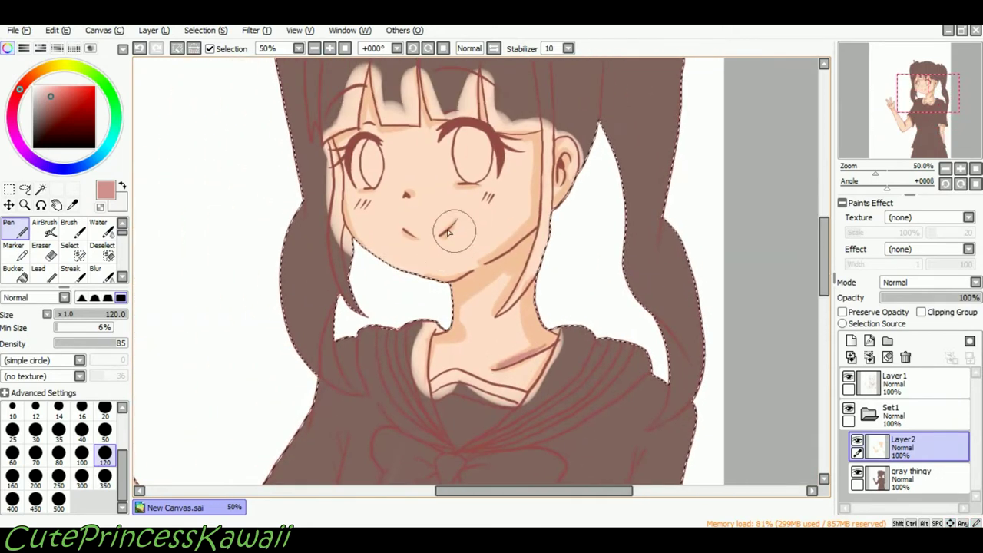
key(Up)
drag(404, 218, 410, 220)
drag(404, 255, 415, 260)
drag(443, 258, 452, 249)
Soften the shading across the forehead and cheeks with the Blur tool at size 43.
key(Up)
key(Right)
key(Left)
key(Left)
click(102, 272)
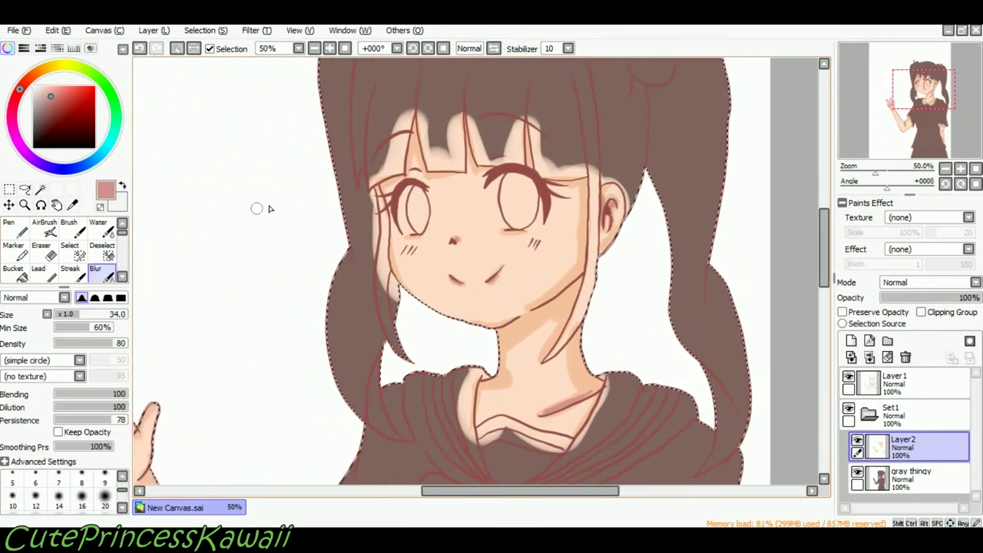
key(Up)
key(bracketright)
key(bracketright)
key(bracketright)
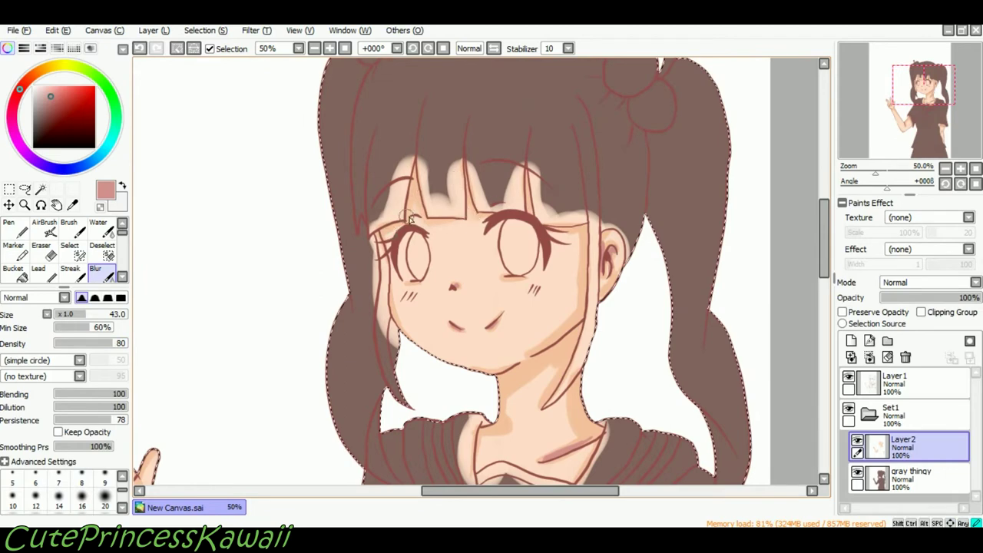
scroll(509, 221, right, 2)
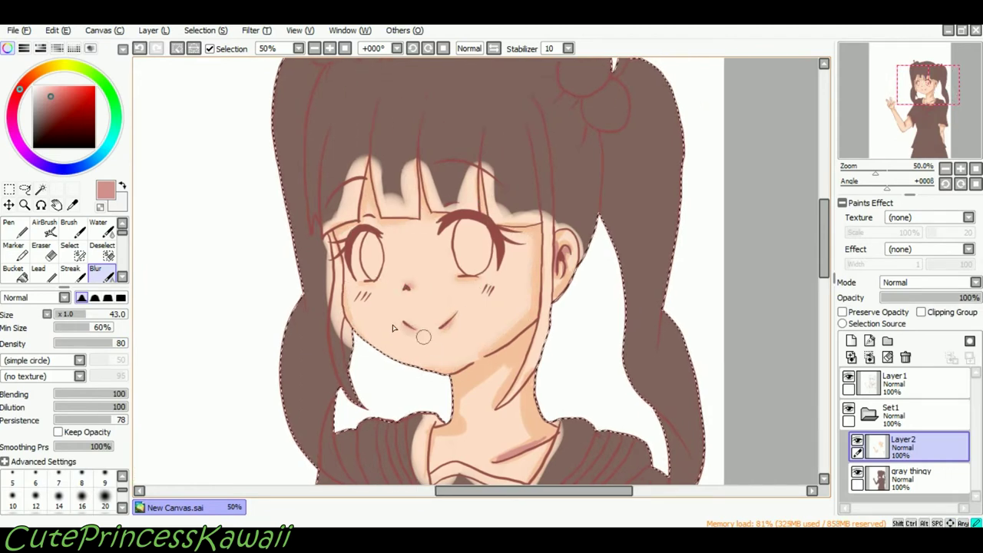
Blur the shading on the neck, collarbone and ear.
scroll(438, 348, down, 2)
scroll(426, 393, down, 1)
scroll(426, 393, right, 1)
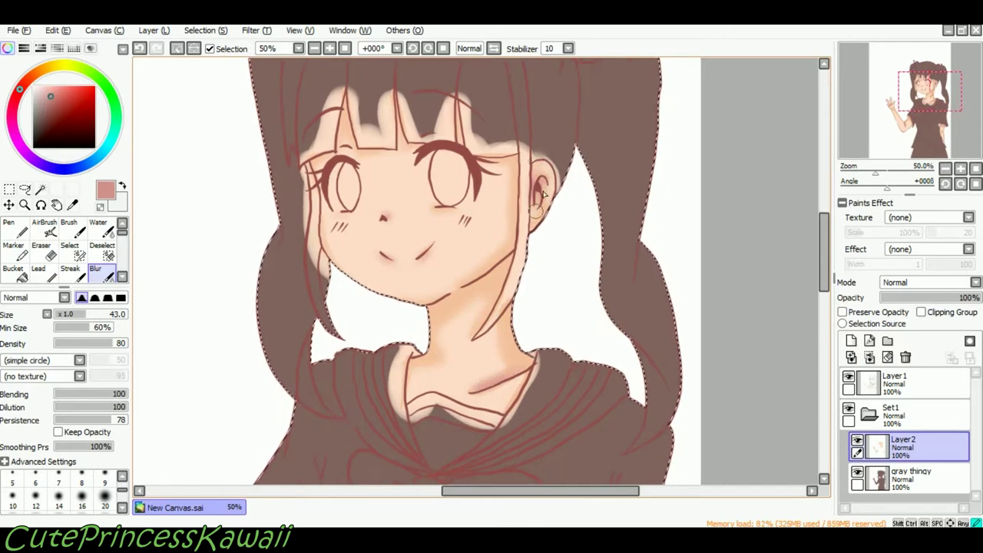
drag(543, 195, 545, 173)
Touch up the raised hand with the darker peach and soften its shading with the Blur tool at size 27.
drag(261, 338, 482, 285)
drag(297, 322, 292, 301)
right_click(272, 264)
drag(374, 175, 199, 289)
click(14, 229)
click(102, 273)
mouse_move(200, 342)
mouse_down()
mouse_move(452, 318)
mouse_move(525, 227)
mouse_up()
click(88, 314)
click(75, 314)
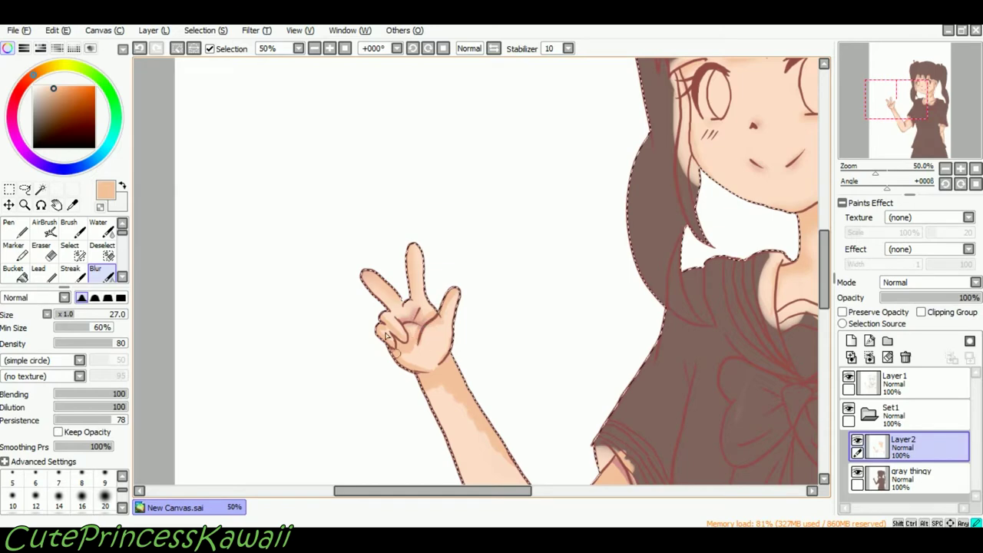
Blur the shading along the raised forearm, the elbow crease and the upper arm.
scroll(407, 361, down, 3)
scroll(399, 350, right, 1)
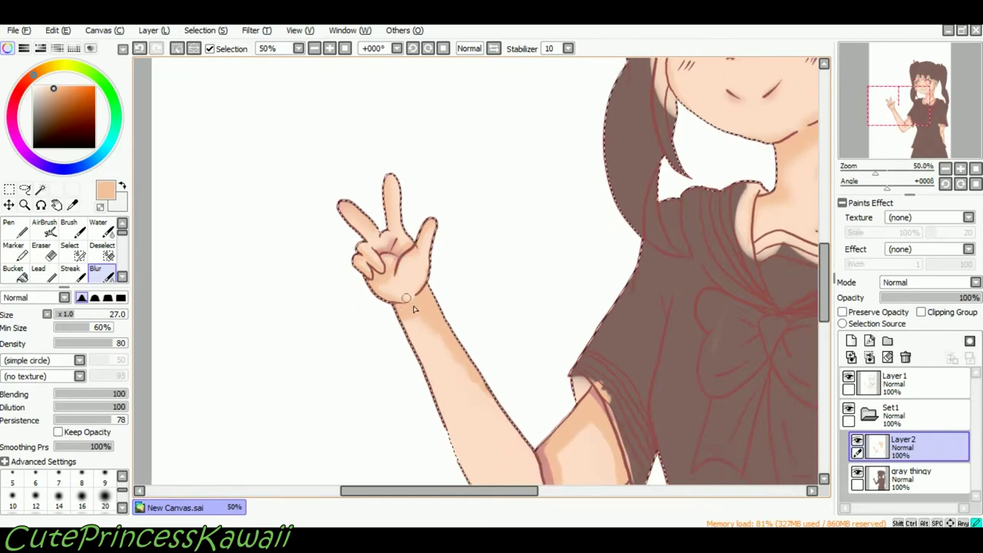
scroll(415, 308, down, 4)
scroll(460, 346, right, 3)
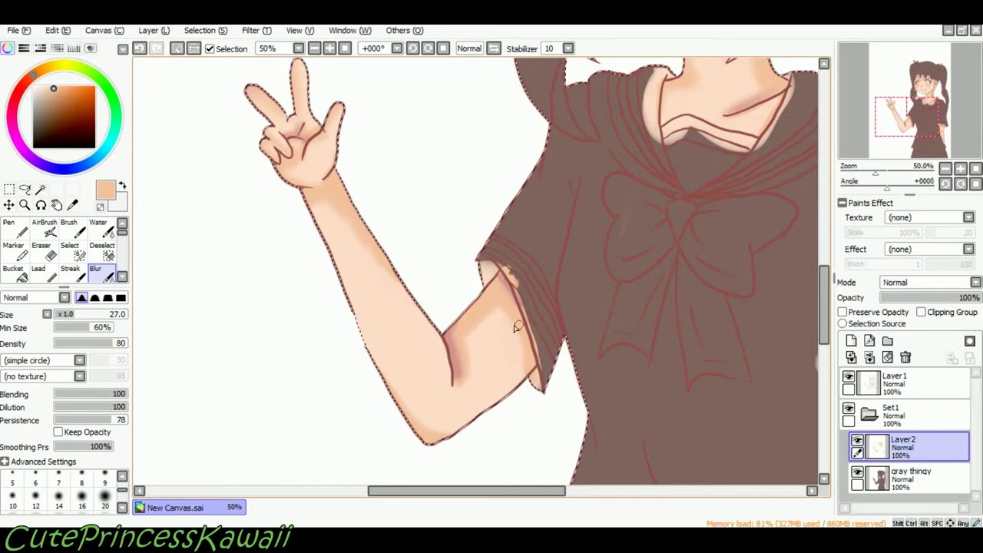
Blur the shading on the lowered arm from the sleeve edge down to the shirt hem.
scroll(525, 352, down, 2)
scroll(492, 323, right, 10)
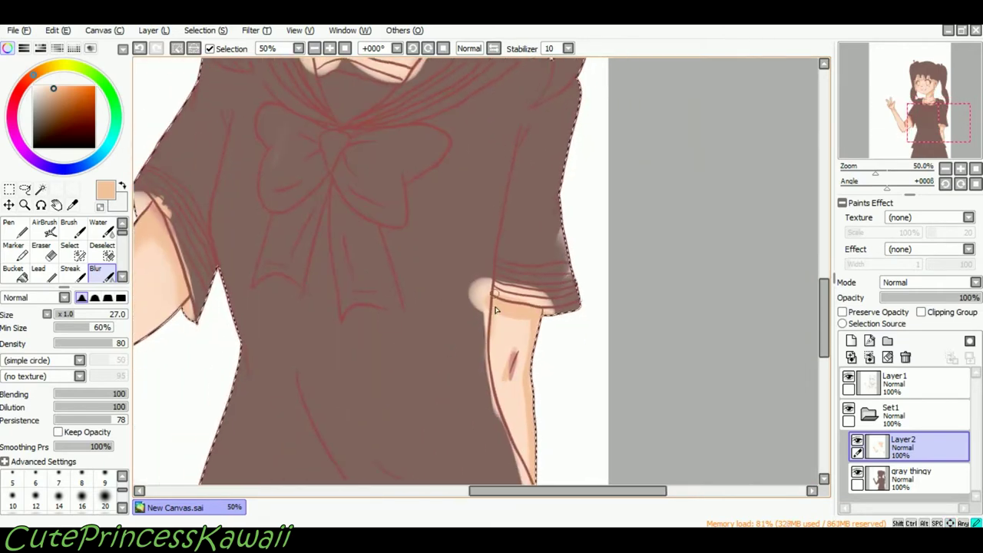
key(Down)
key(Down)
key(Down)
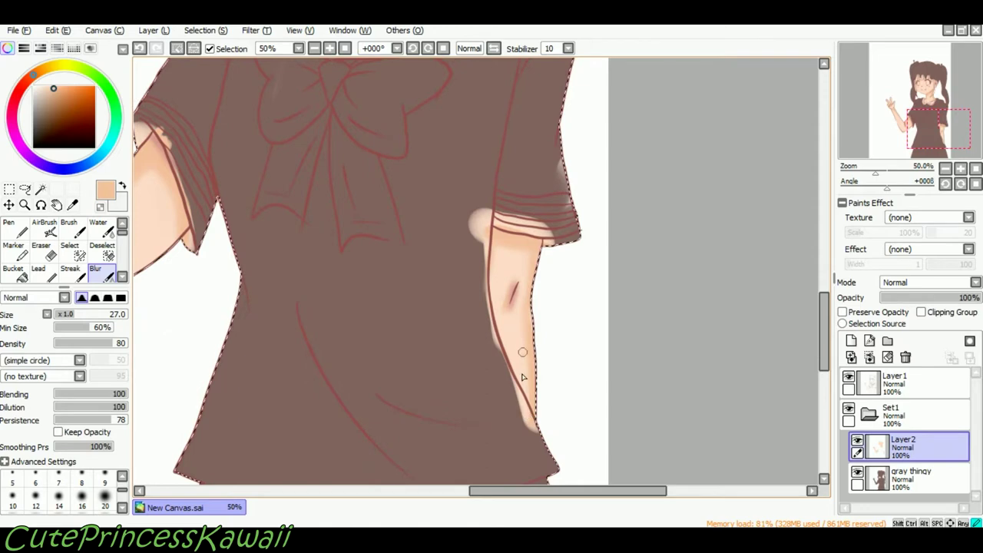
Add small pale cream highlights beside both elbow creases with the Pen at size 120, softening them with Blur.
key(Up)
key(Up)
key(Left)
key(Left)
key(Left)
click(38, 86)
click(11, 229)
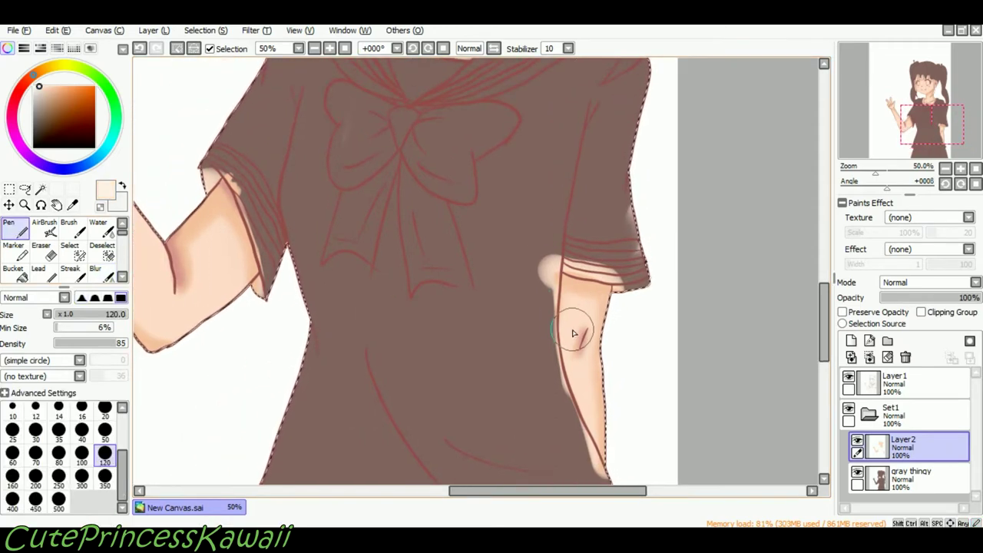
click(182, 274)
click(101, 273)
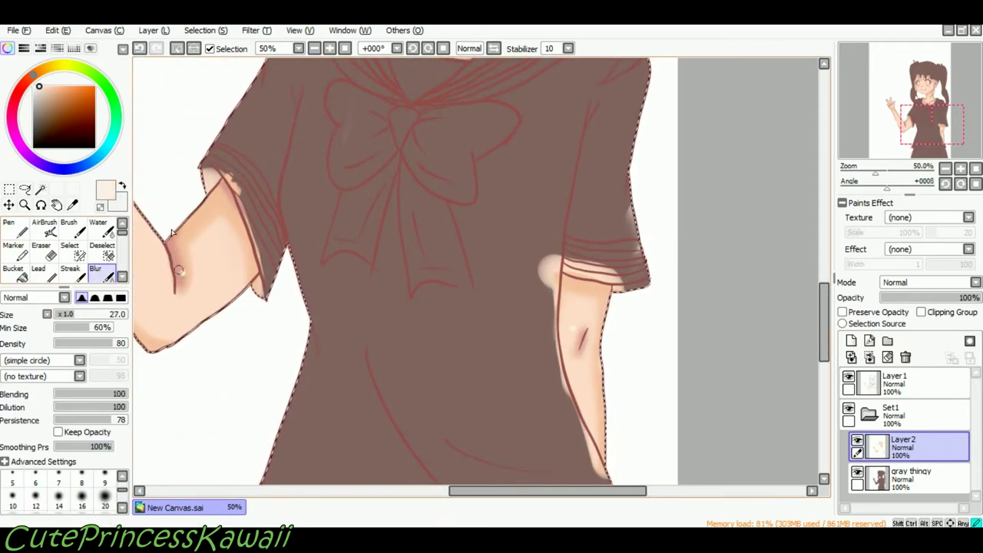
click(14, 229)
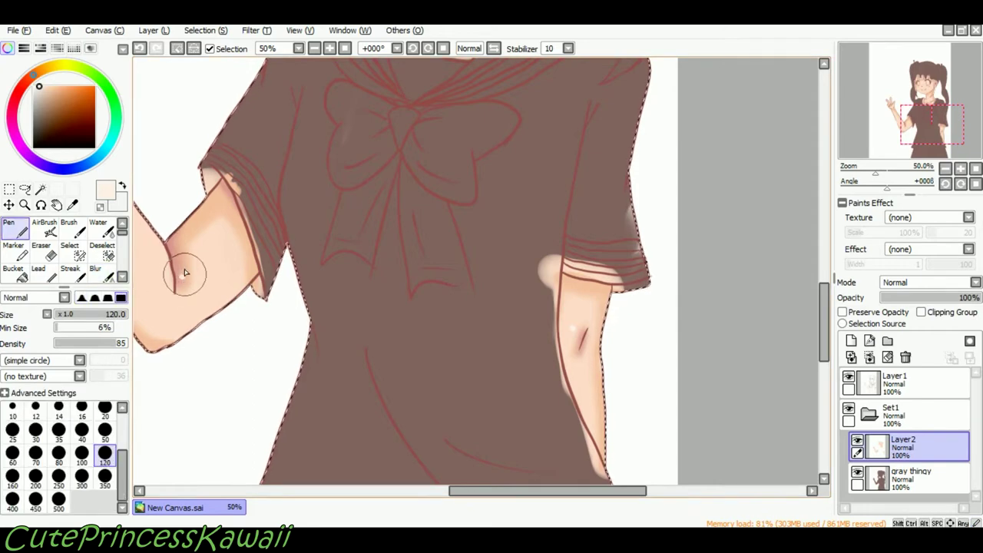
click(345, 48)
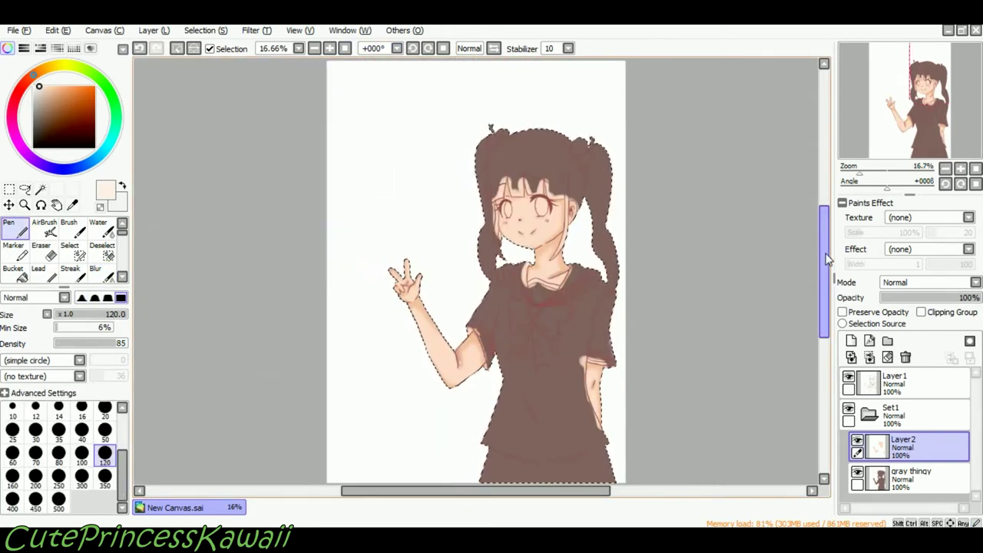
Paint soft pink blush over both cheeks with the Pen at size 120.
drag(824, 255, 824, 251)
click(328, 51)
click(328, 51)
click(328, 51)
click(328, 51)
click(328, 51)
click(314, 49)
click(314, 49)
click(13, 118)
click(46, 87)
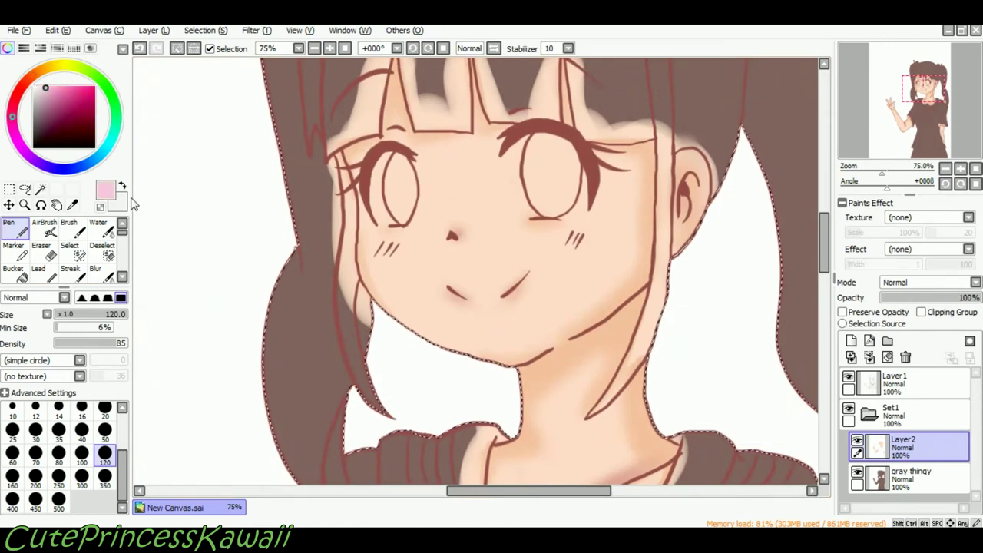
drag(381, 242, 373, 256)
drag(389, 242, 381, 256)
drag(398, 243, 391, 256)
drag(559, 238, 587, 239)
Soften the pink blush on the cheeks with the Blur tool at size 61.
click(101, 273)
drag(77, 315, 98, 315)
mouse_move(609, 224)
mouse_down()
mouse_move(561, 239)
mouse_move(582, 240)
mouse_up()
Paint the whites of both eyes in a very pale pinkish white with the Pen at size 120.
click(51, 86)
key(n)
click(102, 272)
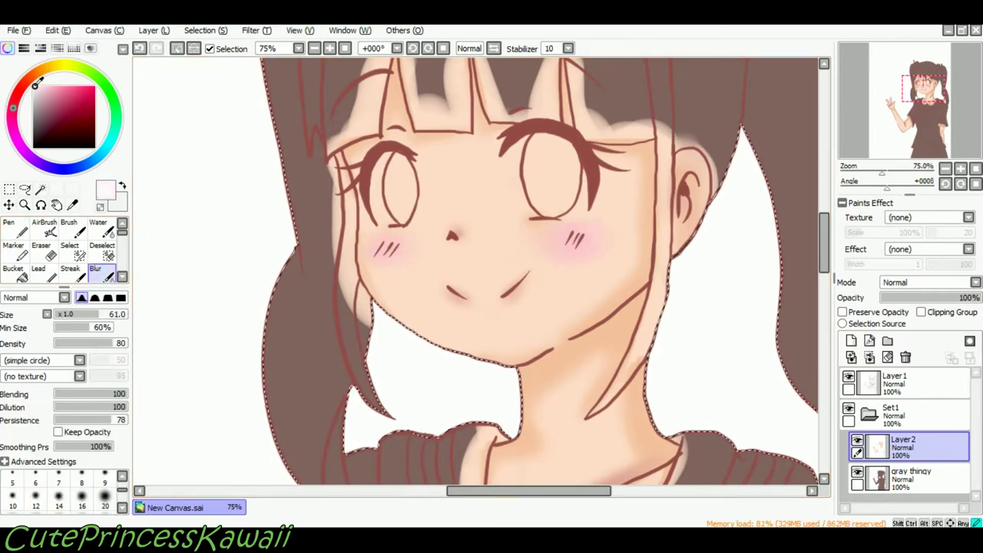
key(n)
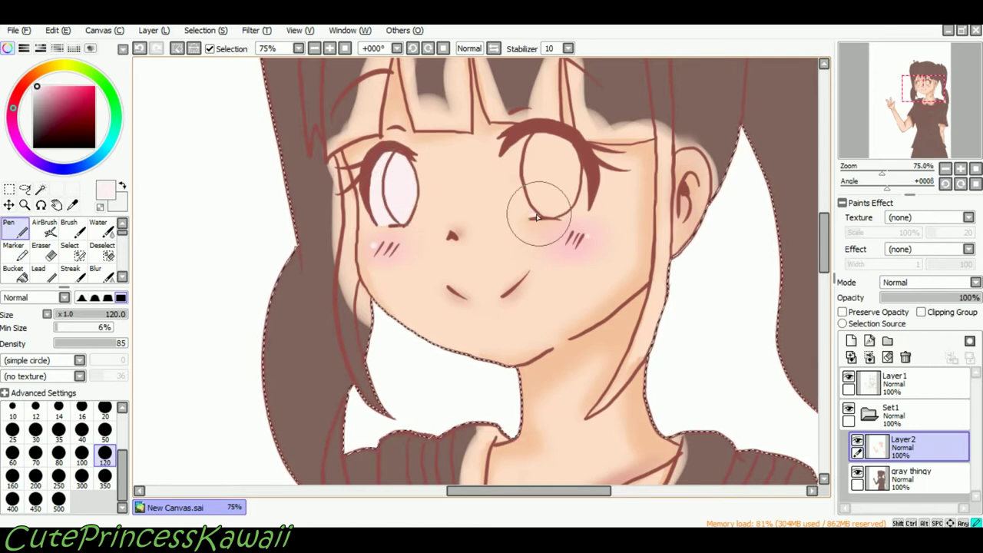
drag(553, 215, 542, 147)
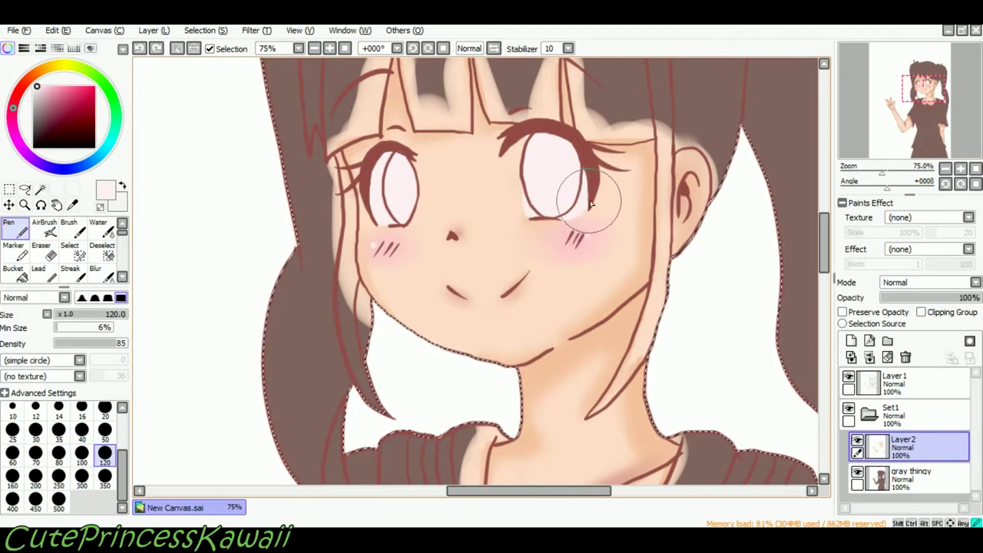
mouse_move(515, 156)
mouse_down()
mouse_move(530, 219)
mouse_move(516, 142)
mouse_move(533, 190)
mouse_up()
click(140, 49)
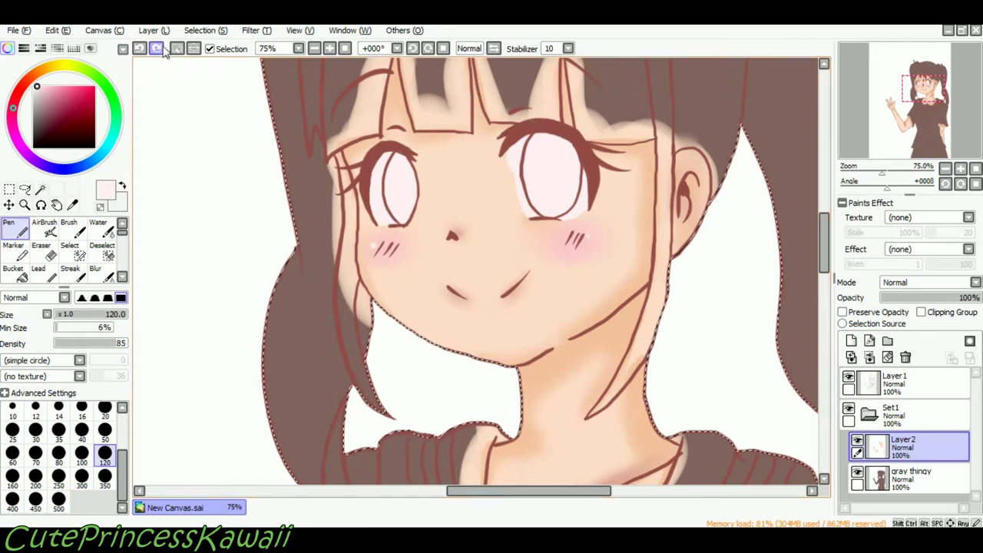
Add a new layer above the skin layer and choose a pale aqua for the hair.
click(851, 341)
click(315, 49)
click(42, 107)
click(105, 149)
click(52, 85)
click(105, 151)
click(51, 86)
click(45, 91)
click(114, 131)
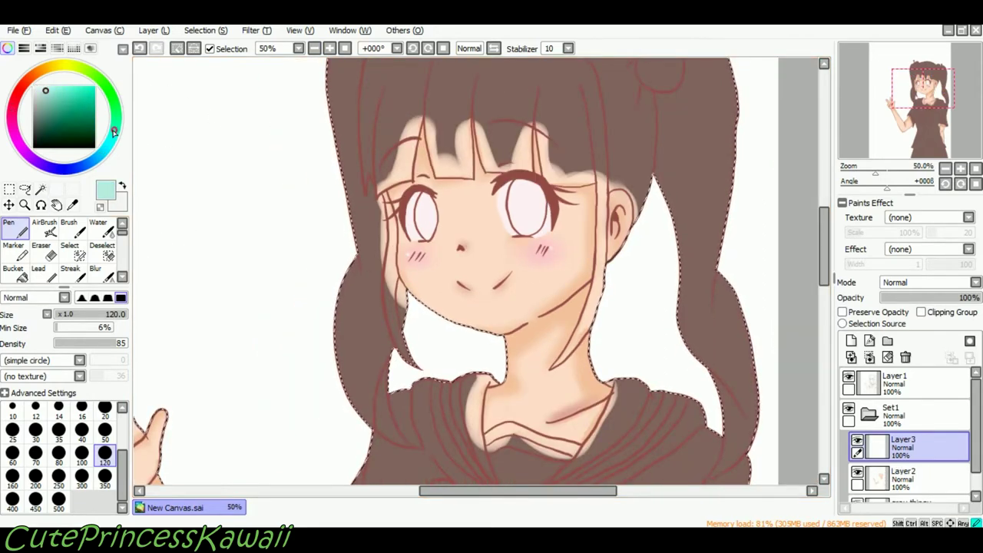
click(49, 90)
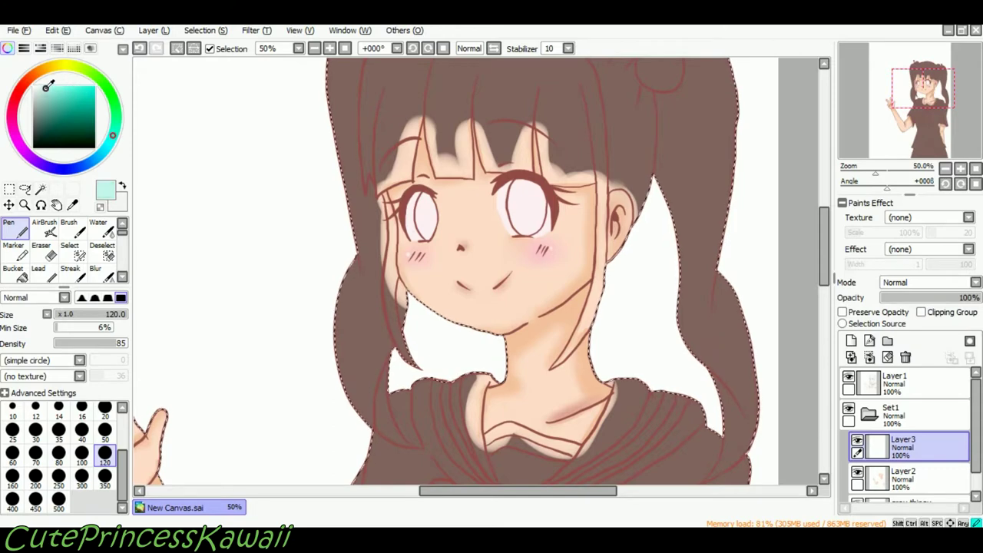
Outline the crown, both pigtails, the side strands and the bangs in pale aqua with the Pen at size 120.
key(ctrl+minus)
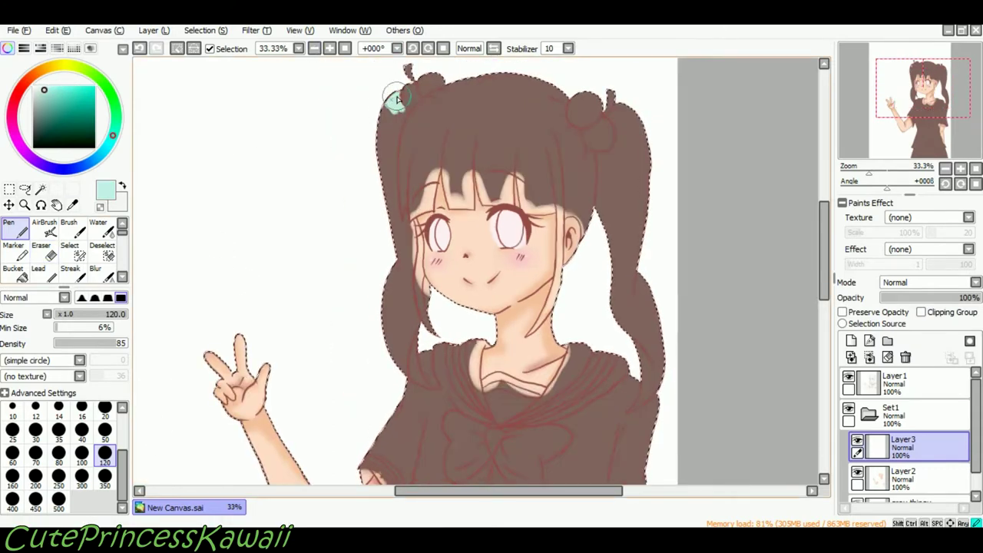
mouse_move(618, 131)
mouse_down()
mouse_move(581, 113)
mouse_move(624, 105)
mouse_move(646, 202)
mouse_move(637, 277)
mouse_up()
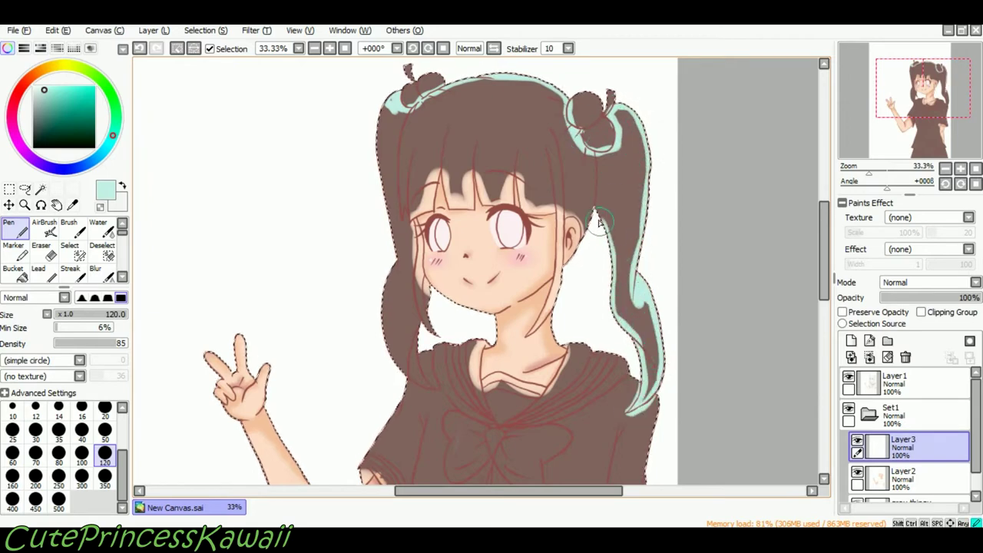
drag(599, 222, 590, 204)
drag(398, 91, 379, 150)
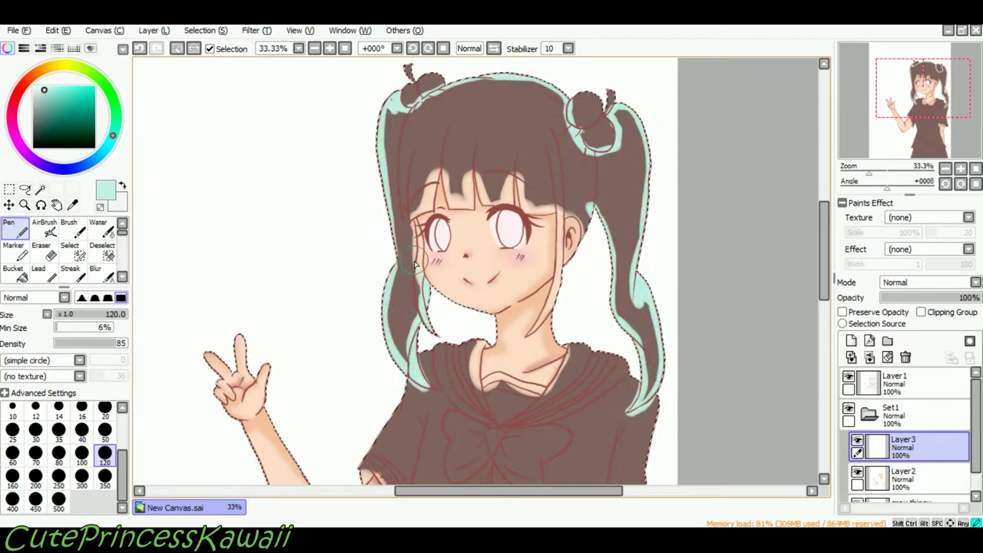
mouse_move(416, 285)
mouse_down()
mouse_move(436, 333)
mouse_move(410, 212)
mouse_move(437, 189)
mouse_up()
drag(445, 167, 452, 203)
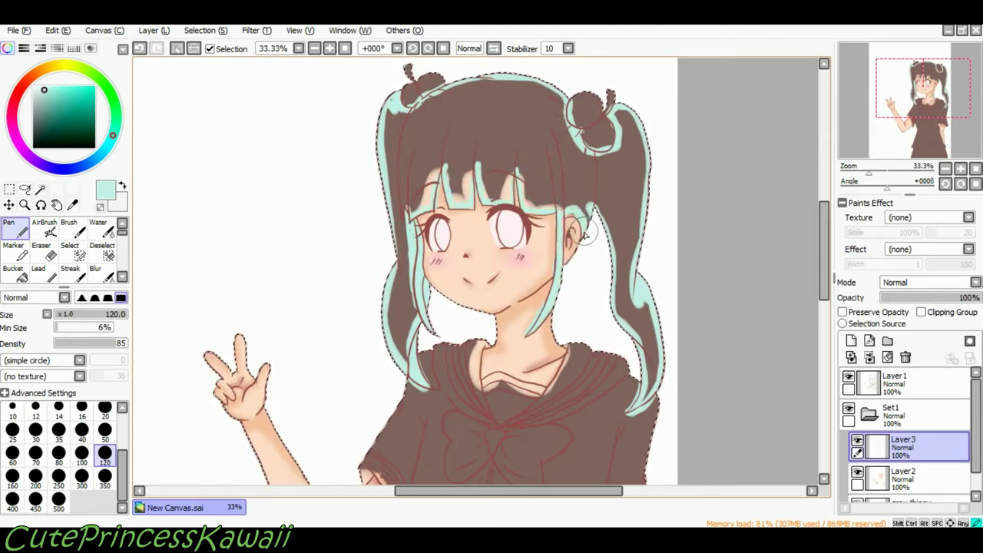
Fill the lower parts of both pigtails with pale aqua using the Pen at size 120.
click(13, 269)
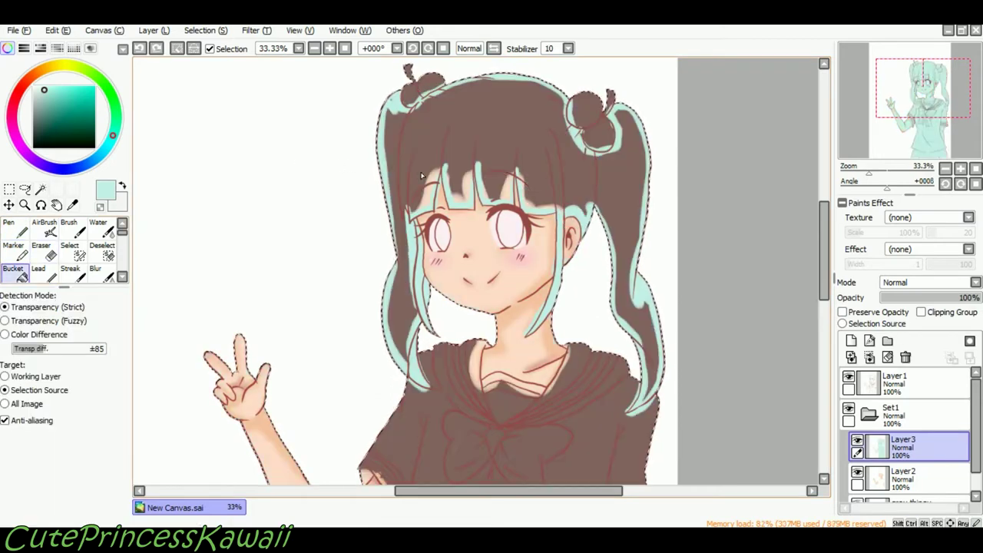
click(14, 228)
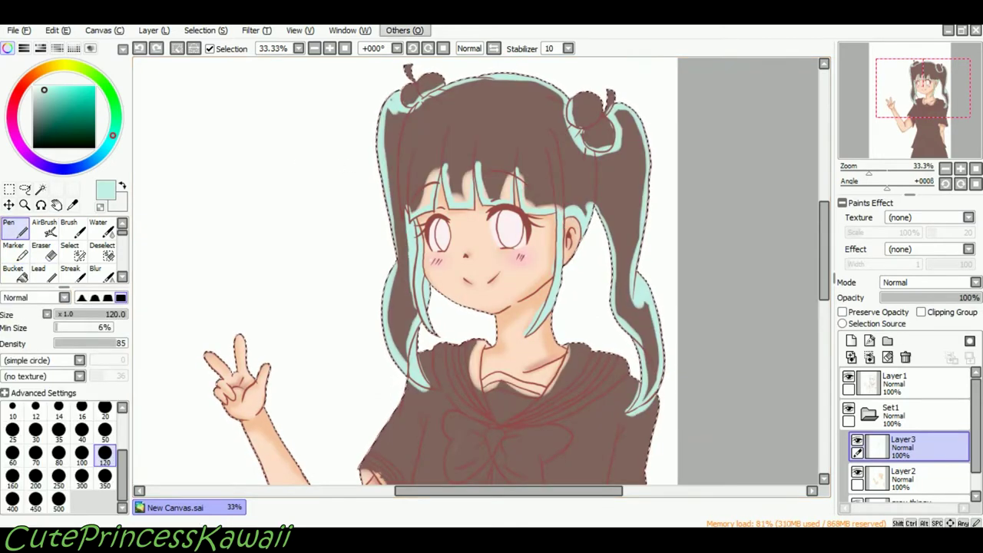
double_click(330, 48)
drag(351, 194, 357, 278)
drag(824, 242, 824, 258)
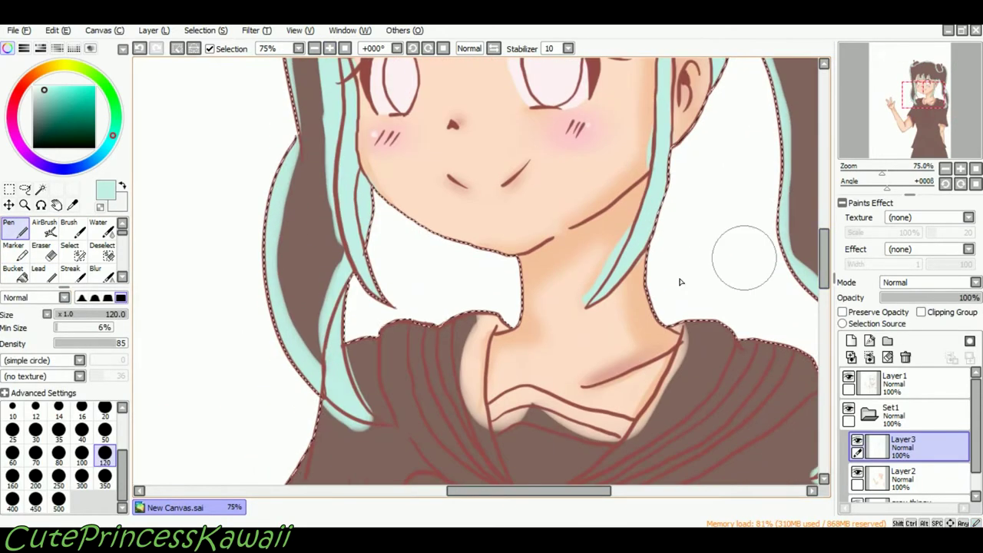
mouse_move(359, 399)
mouse_down()
mouse_move(307, 339)
mouse_move(269, 256)
mouse_move(332, 305)
mouse_up()
drag(525, 491, 577, 491)
mouse_move(619, 445)
mouse_down()
mouse_move(628, 303)
mouse_move(634, 453)
mouse_up()
Erase the aqua overspill around the pigtail tips and the side strands with the Eraser at size 20.
click(43, 253)
drag(824, 262, 824, 275)
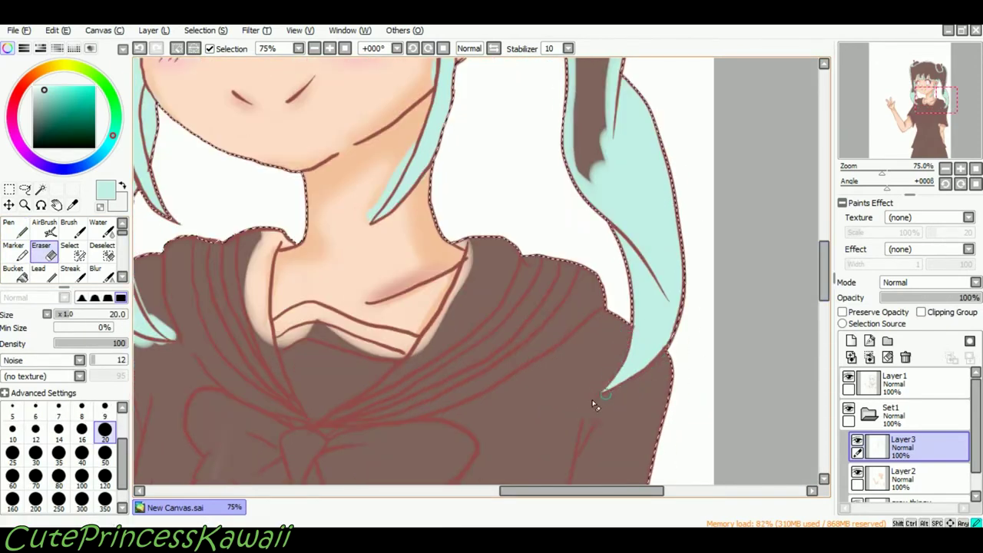
drag(539, 492, 476, 494)
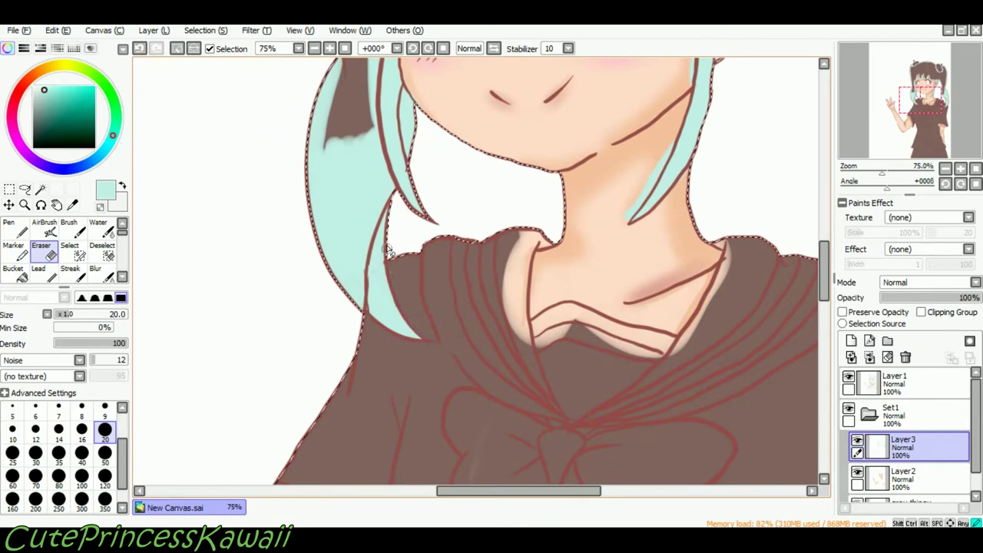
scroll(623, 191, up, 3)
key(ctrl+z)
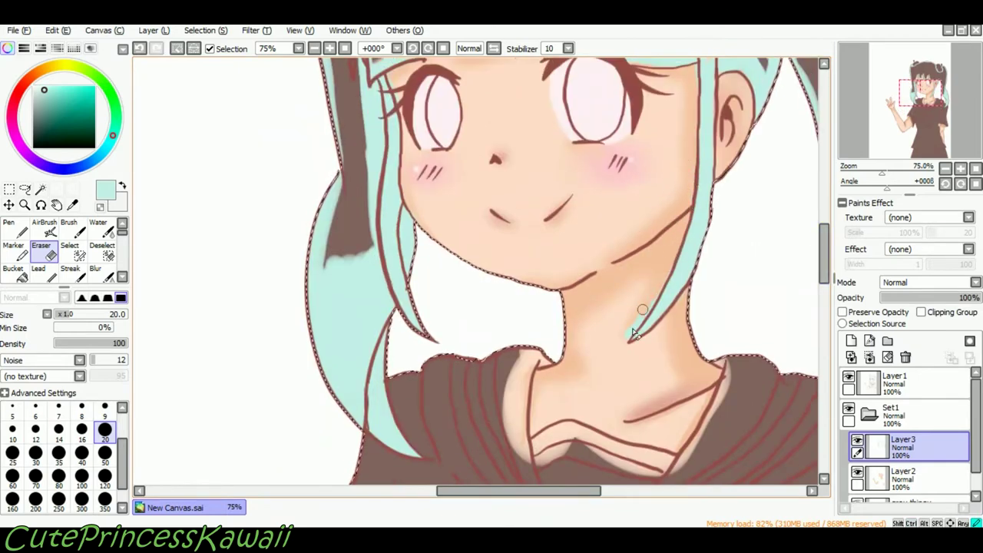
scroll(641, 324, up, 4)
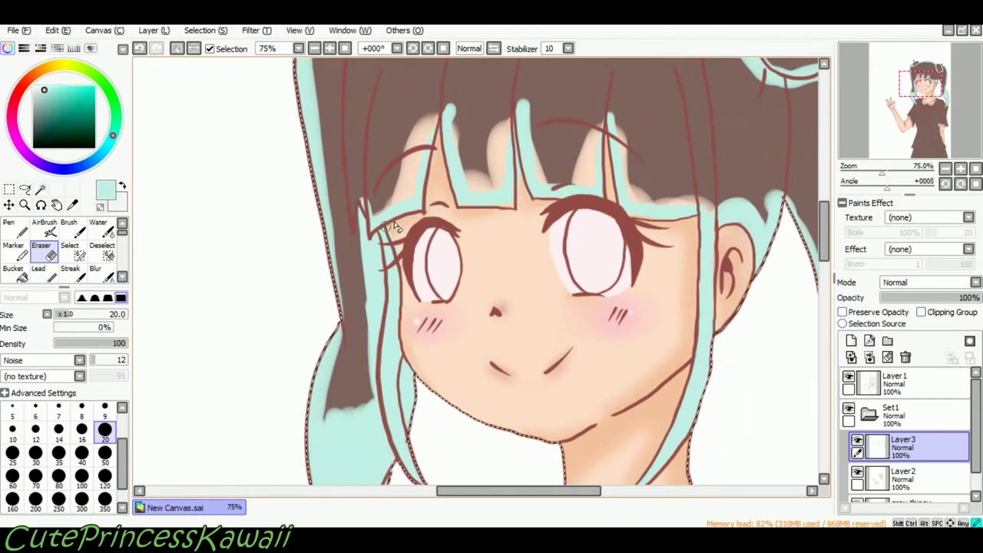
Fill the bangs with pale aqua using the Pen at size 120, and reduce the Eraser to size 14 for cleanup.
key(n)
scroll(697, 259, up, 3)
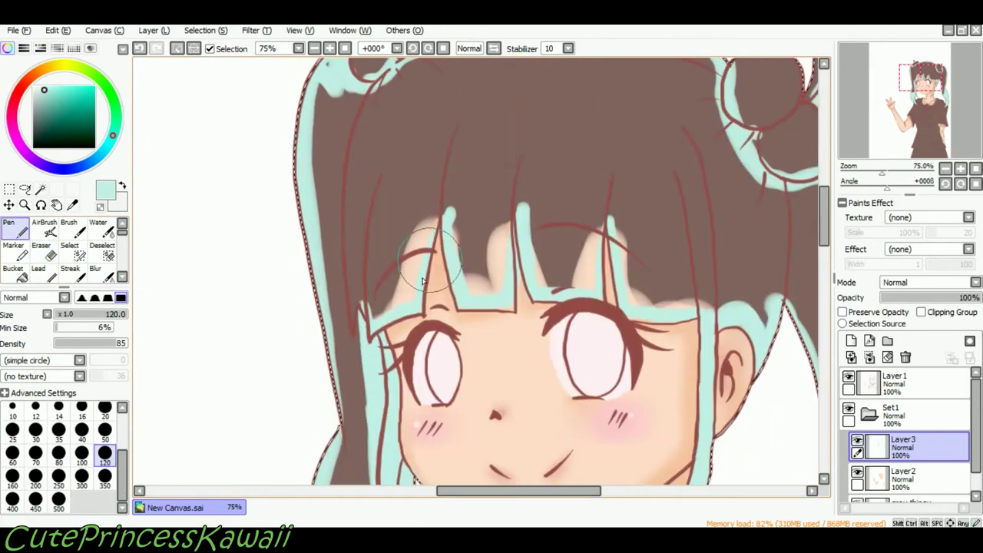
mouse_move(451, 201)
mouse_down()
mouse_move(484, 323)
mouse_move(507, 307)
mouse_move(523, 231)
mouse_move(567, 283)
mouse_move(630, 269)
mouse_up()
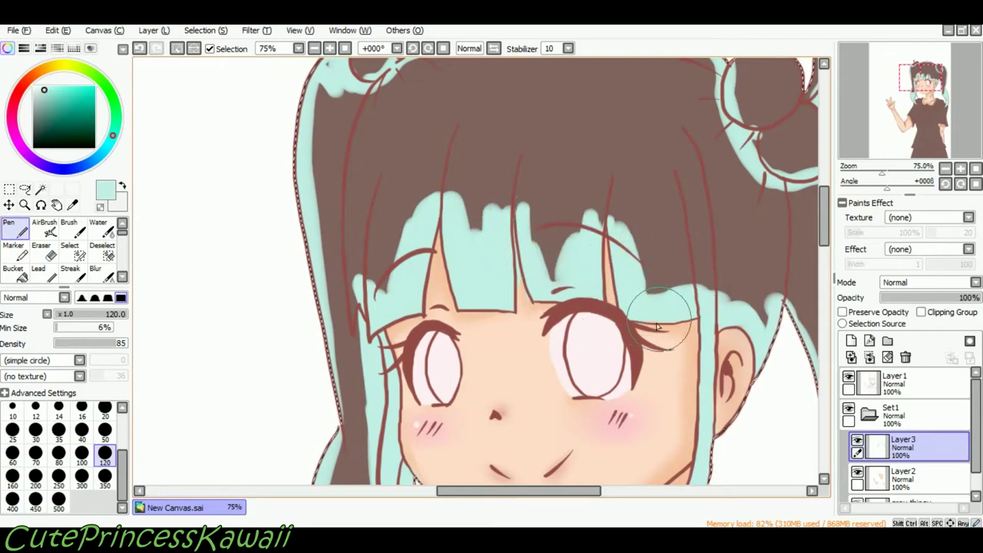
key(e)
key(bracketleft)
key(bracketleft)
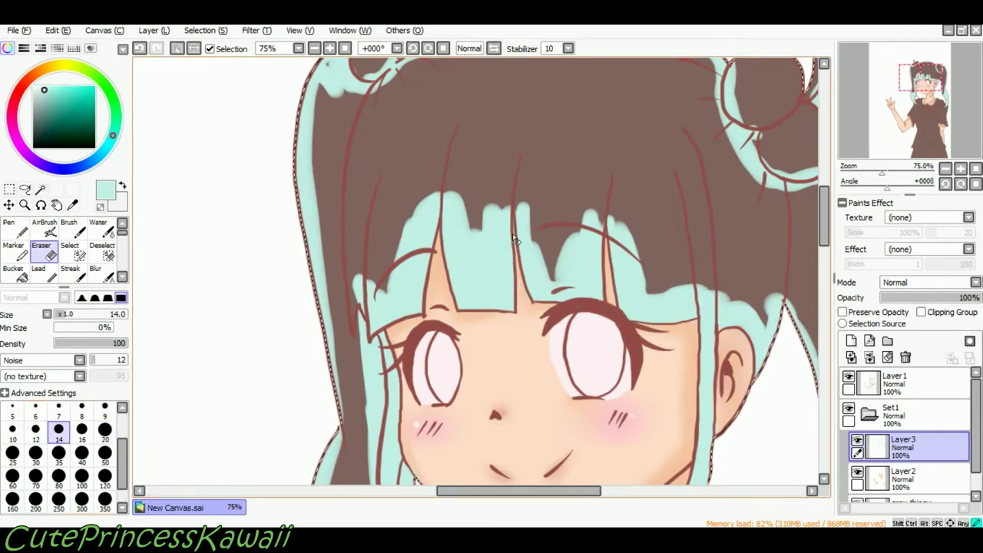
click(23, 275)
click(401, 145)
key(ctrl+z)
Fill the rest of the crown and both pigtails with pale aqua using a larger Pen.
click(43, 229)
click(17, 229)
drag(368, 145, 527, 110)
key(ctrl+z)
key(ctrl+z)
scroll(782, 346, down, 3)
click(82, 477)
mouse_move(411, 215)
mouse_down()
mouse_move(460, 201)
mouse_move(511, 227)
mouse_move(566, 214)
mouse_move(649, 223)
mouse_move(561, 279)
mouse_up()
drag(573, 237, 639, 352)
Erase the aqua from the cherry hair ties with the Eraser at size 50, refining the edges at size 20.
click(44, 252)
click(106, 459)
mouse_move(435, 162)
mouse_down()
mouse_move(430, 181)
mouse_move(454, 145)
mouse_up()
drag(598, 182, 614, 188)
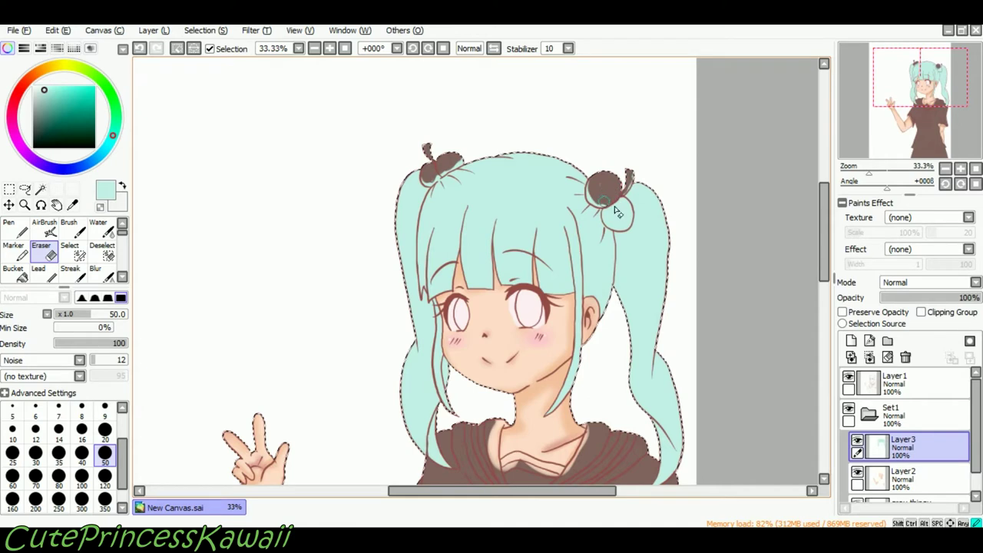
click(329, 49)
click(330, 48)
click(329, 49)
click(104, 431)
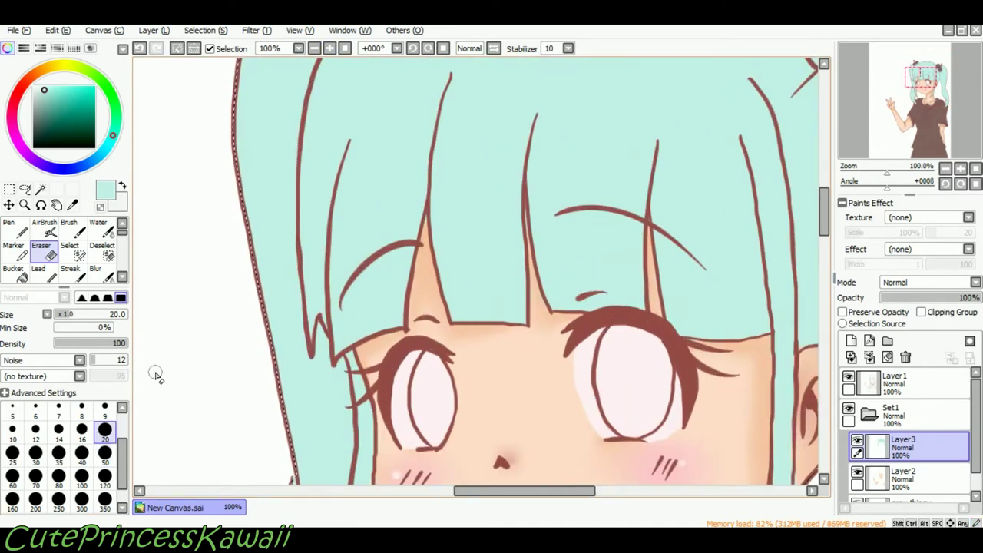
click(345, 48)
click(329, 48)
click(329, 49)
drag(322, 139, 299, 118)
Shade the crown and the hair around the cherry ties in a slightly darker aqua with the AirBrush at size 39.
click(15, 229)
click(44, 95)
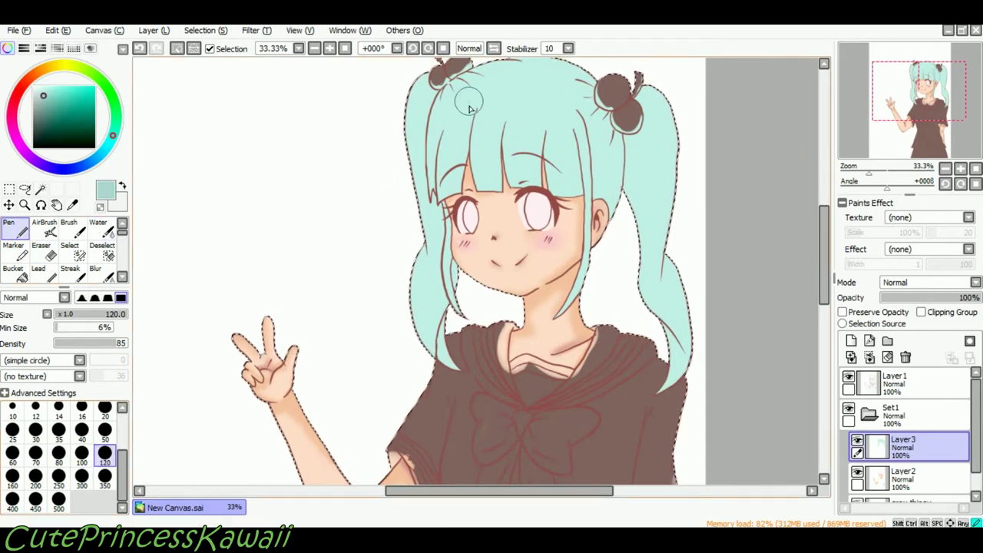
click(44, 227)
scroll(365, 86, up, 1)
scroll(377, 95, up, 3)
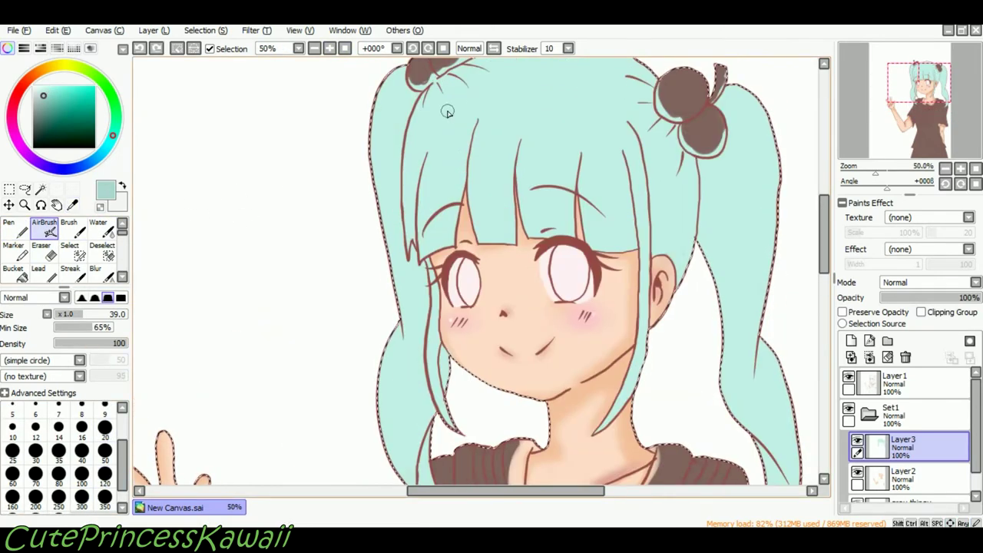
mouse_move(455, 132)
mouse_down()
mouse_move(530, 96)
mouse_move(624, 110)
mouse_up()
mouse_move(676, 185)
mouse_down()
mouse_move(690, 204)
mouse_move(677, 231)
mouse_up()
drag(414, 157, 409, 183)
Shade the bangs strand by strand and the hair beside the ear with the darker aqua AirBrush.
key(Right)
key(Right)
key(Down)
key(Down)
key(Up)
mouse_move(435, 142)
mouse_down()
mouse_move(421, 184)
mouse_move(432, 192)
mouse_move(431, 249)
mouse_up()
mouse_move(376, 169)
mouse_down()
mouse_move(380, 265)
mouse_move(364, 252)
mouse_up()
drag(479, 156, 498, 249)
drag(434, 223, 461, 261)
drag(539, 176, 548, 219)
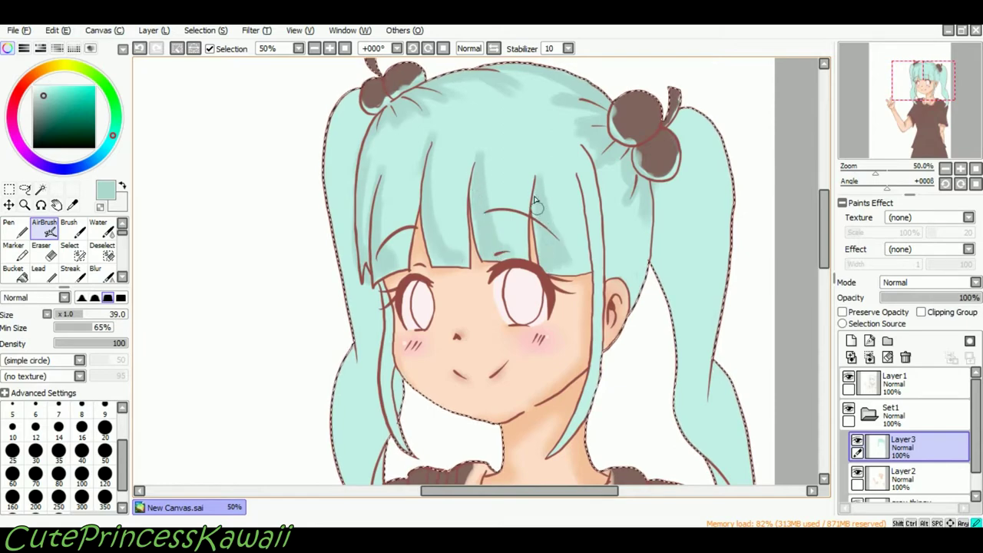
mouse_move(575, 189)
mouse_down()
mouse_move(588, 153)
mouse_move(605, 244)
mouse_up()
drag(634, 302, 647, 232)
Add darker aqua streaks across the top of the head and undo the last three strokes.
drag(489, 99, 551, 97)
drag(505, 75, 550, 83)
drag(461, 101, 490, 99)
drag(450, 90, 478, 88)
drag(510, 124, 556, 122)
key(ctrl+z)
key(ctrl+z)
key(ctrl+z)
Shade the left pigtail and the side strands in darker aqua, erasing overspill on the neck with the Eraser at size 20.
mouse_move(357, 97)
mouse_down()
mouse_move(334, 158)
mouse_move(340, 171)
mouse_up()
drag(824, 229, 824, 243)
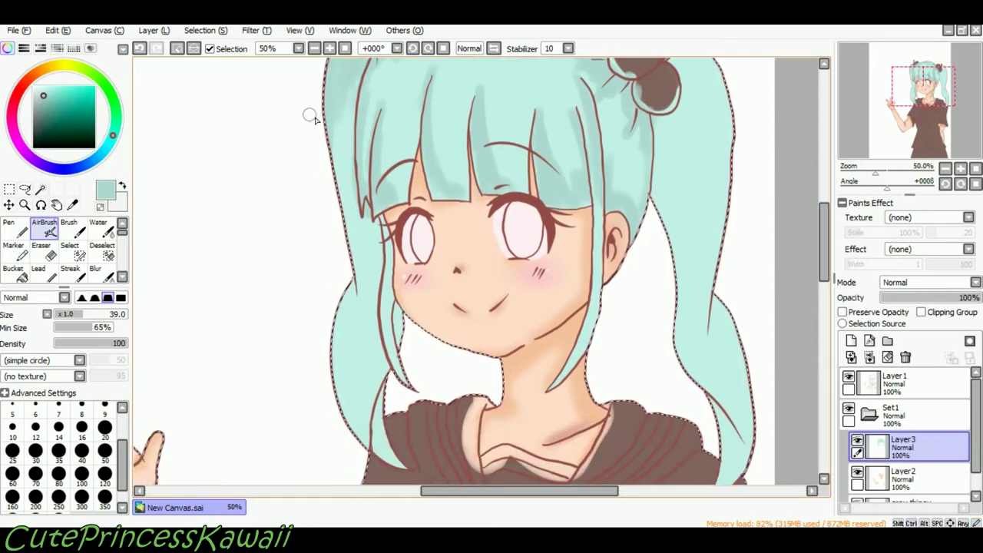
drag(380, 462, 380, 367)
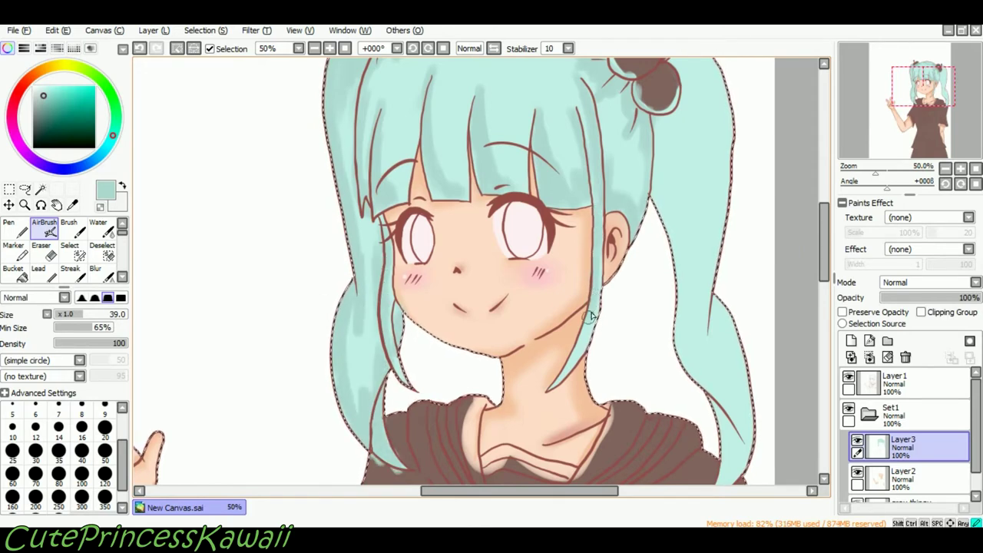
click(48, 254)
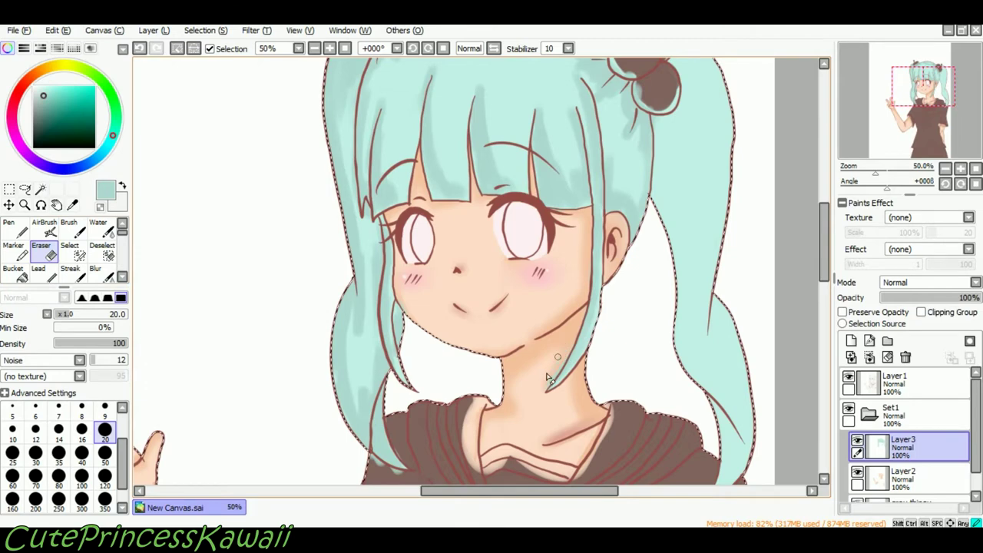
Shade the right pigtail from the cherry tie down to its tip with the darker aqua AirBrush at size 39.
click(16, 229)
drag(351, 229, 165, 298)
click(46, 229)
drag(541, 201, 492, 136)
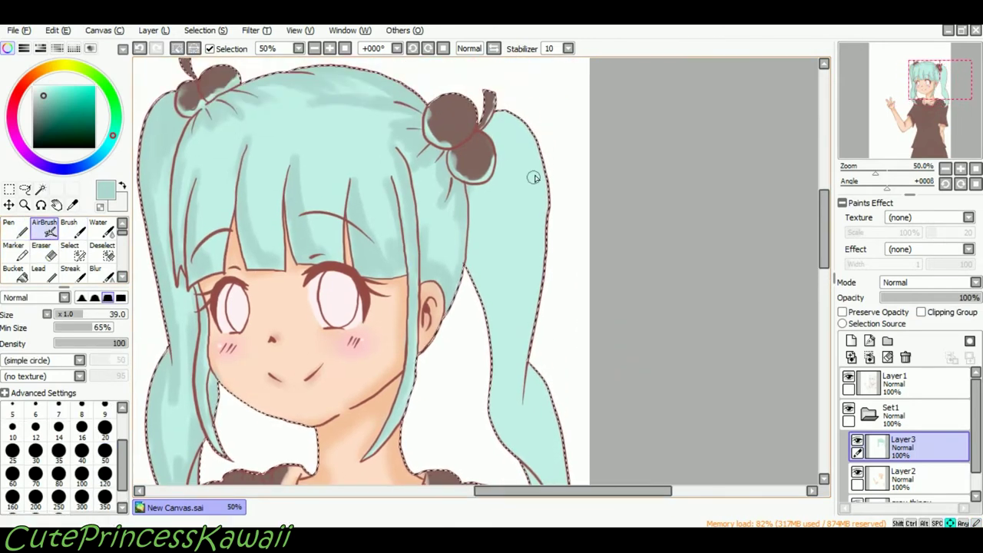
scroll(524, 121, down, 2)
drag(535, 181, 523, 359)
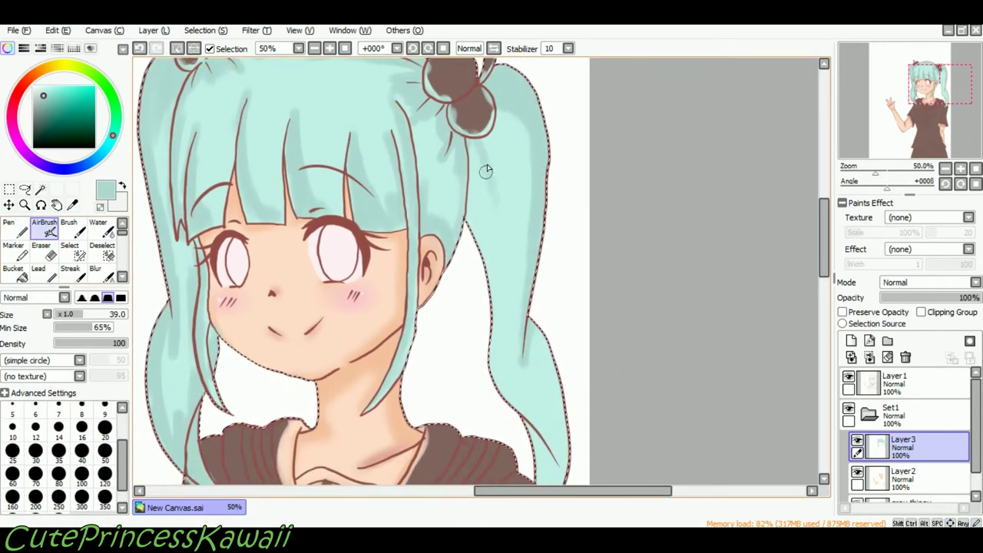
drag(483, 152, 487, 176)
key(Down)
key(Down)
key(Down)
key(Down)
mouse_move(524, 269)
mouse_down()
mouse_move(551, 358)
mouse_move(542, 407)
mouse_up()
drag(557, 301, 554, 384)
key(Down)
key(Left)
key(Left)
key(Left)
key(Up)
key(Up)
key(Up)
key(Up)
key(Up)
key(Up)
key(Up)
key(Up)
key(Up)
key(Up)
key(Left)
key(Left)
key(Left)
key(Down)
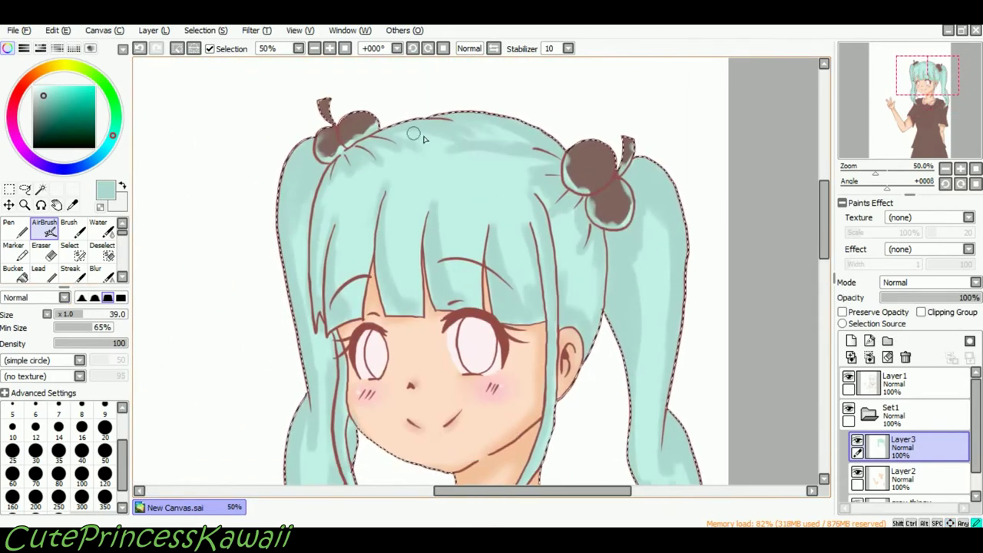
Pick a darker grey-aqua and AirBrush deeper shadows beside the cherry ties and along the right side of the head.
key(Left)
key(Left)
key(Down)
click(42, 104)
drag(358, 129, 382, 138)
mouse_move(452, 98)
mouse_down()
mouse_move(599, 127)
mouse_move(602, 172)
mouse_move(674, 164)
mouse_move(682, 238)
mouse_up()
key(Right)
key(Right)
mouse_move(626, 173)
mouse_down()
mouse_move(617, 300)
mouse_move(567, 265)
mouse_up()
Add deeper grey-aqua shadows to each strand of the bangs with the AirBrush.
drag(493, 212, 509, 278)
drag(531, 216, 537, 268)
drag(435, 192, 441, 269)
drag(380, 224, 390, 275)
mouse_move(334, 229)
mouse_down()
mouse_move(330, 295)
mouse_move(354, 309)
mouse_up()
Deepen the shadows on the side strand by the neck and down the right pigtail with the grey-aqua AirBrush.
key(Down)
scroll(316, 253, down, 4)
key(Right)
key(Right)
key(Down)
drag(503, 221, 481, 308)
key(Right)
key(Right)
drag(572, 185, 609, 419)
key(Up)
key(Up)
key(Up)
key(Left)
key(Left)
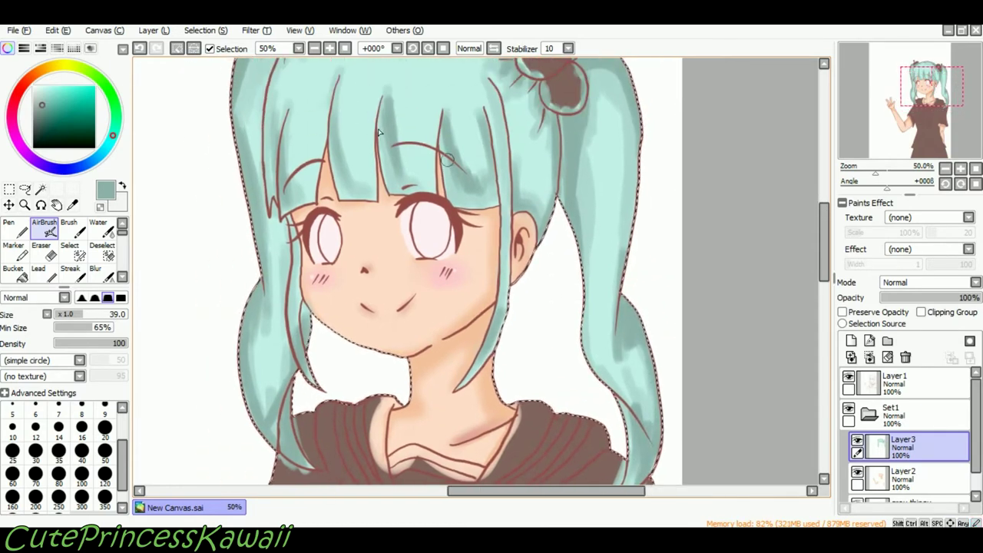
Smooth the shading across the head, bangs and both pigtails with the Blur tool at size 50.
click(315, 47)
click(95, 270)
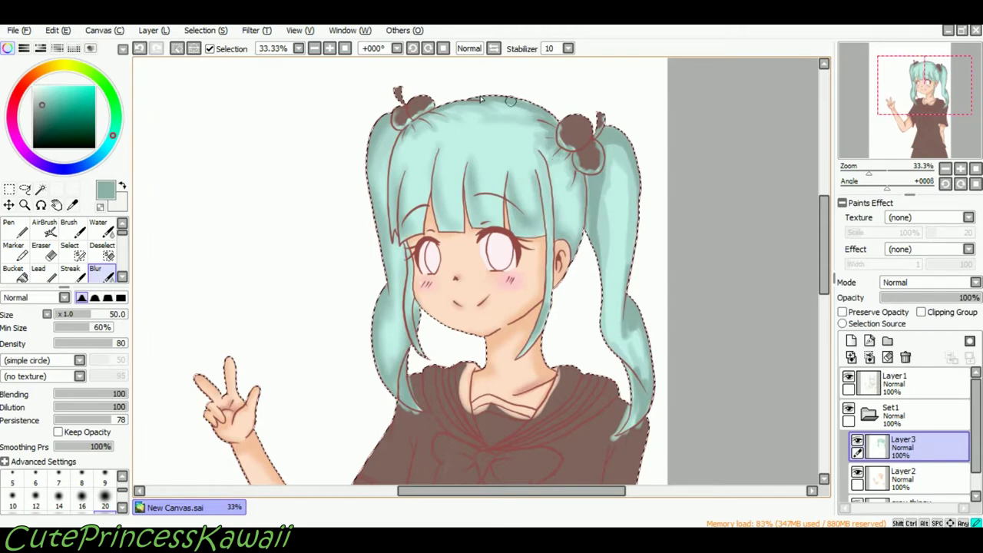
scroll(461, 154, right, 2)
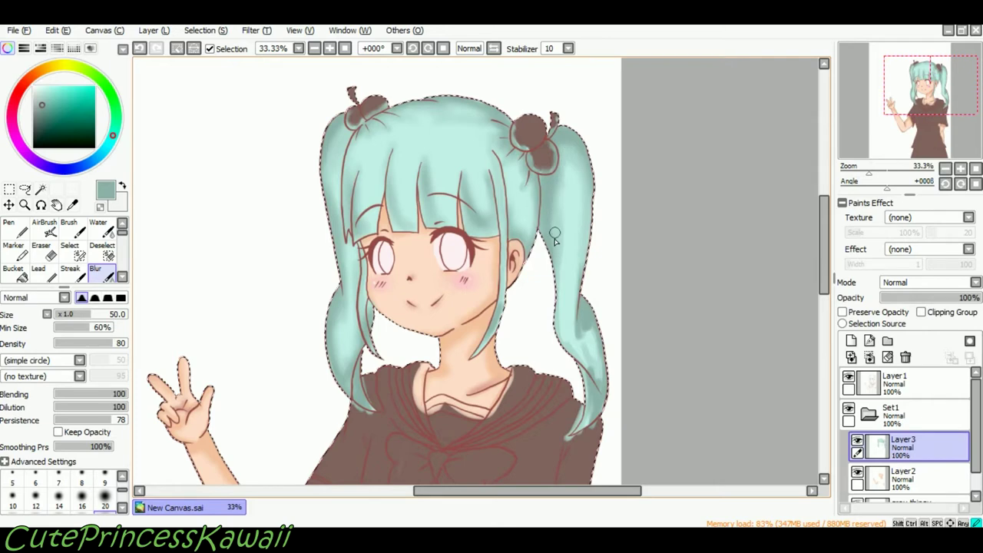
scroll(584, 254, down, 2)
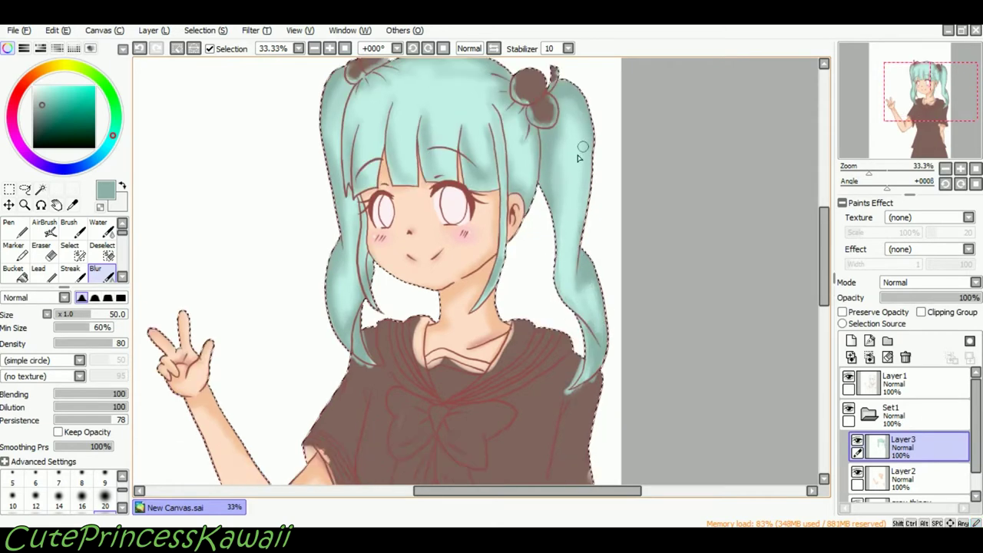
scroll(579, 157, left, 2)
key(Up)
Clean up aqua overspill around the face and the side strands with the Eraser at size 20.
click(44, 251)
key(Right)
key(Right)
key(Right)
click(330, 49)
click(330, 48)
click(330, 48)
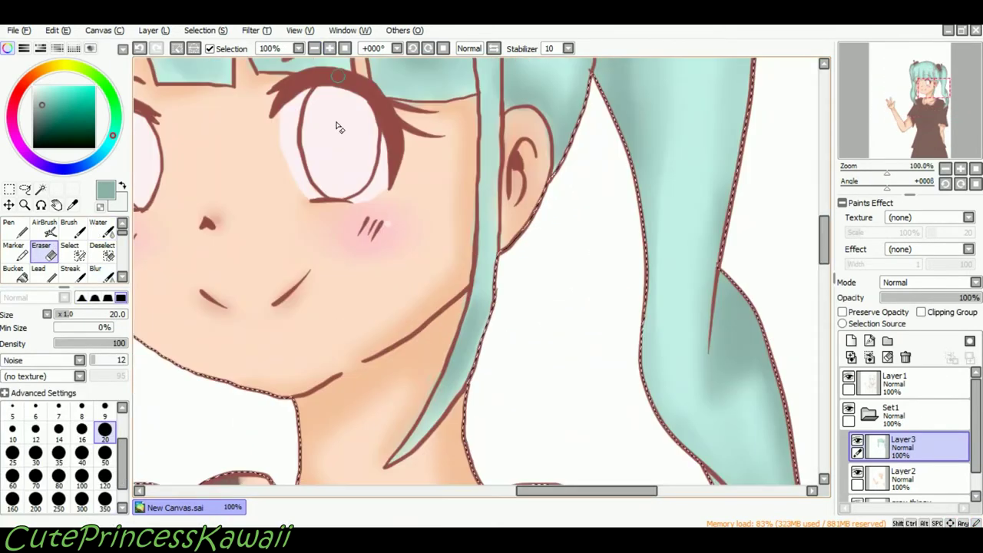
key(Left)
key(Left)
key(Down)
key(Left)
key(Left)
key(Left)
key(Left)
key(Left)
key(Left)
key(Up)
key(Up)
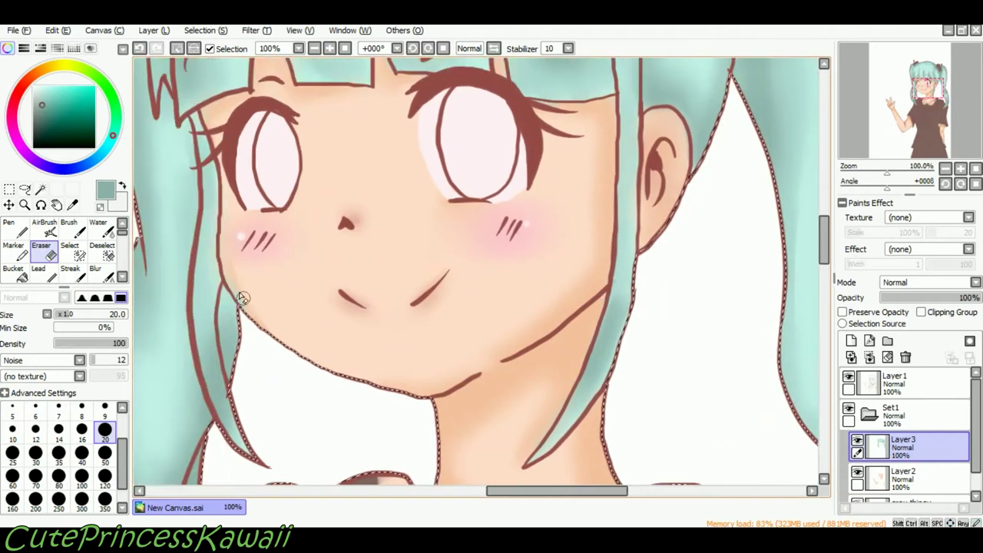
scroll(274, 255, up, 3)
scroll(468, 242, up, 4)
Pick a paler aqua, try it on the bangs with a large AirBrush, and undo the last two strokes.
click(314, 48)
click(46, 86)
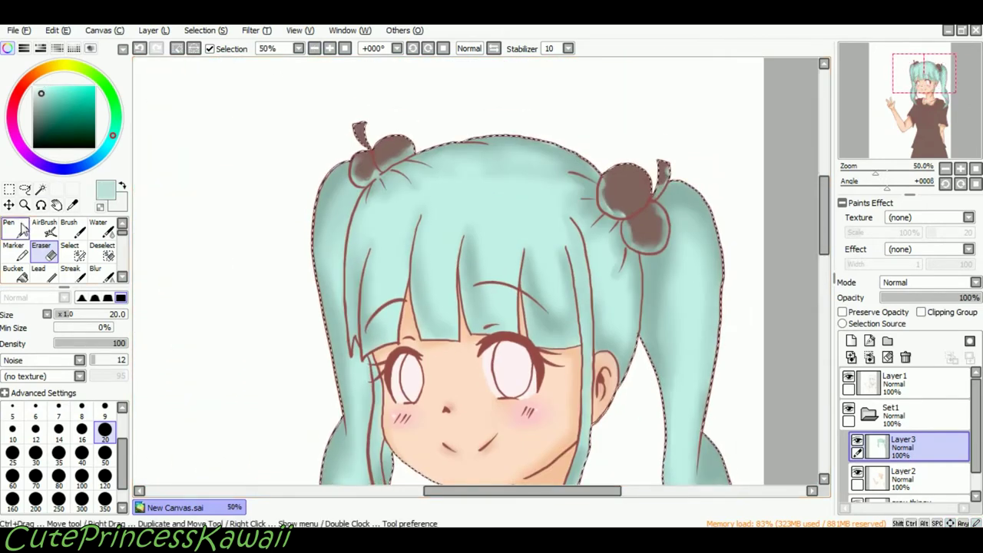
click(26, 224)
click(48, 86)
click(44, 227)
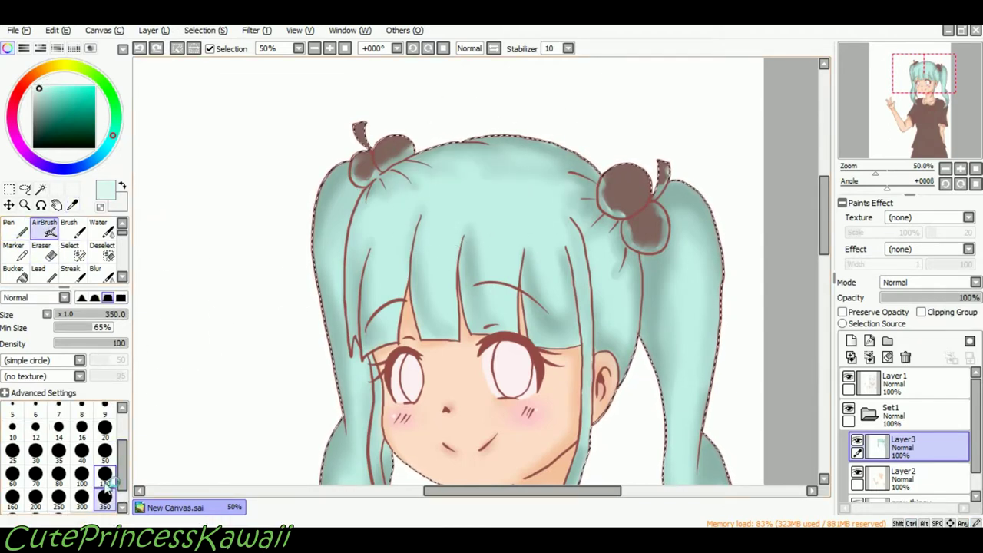
click(95, 271)
key(ctrl+z)
key(ctrl+z)
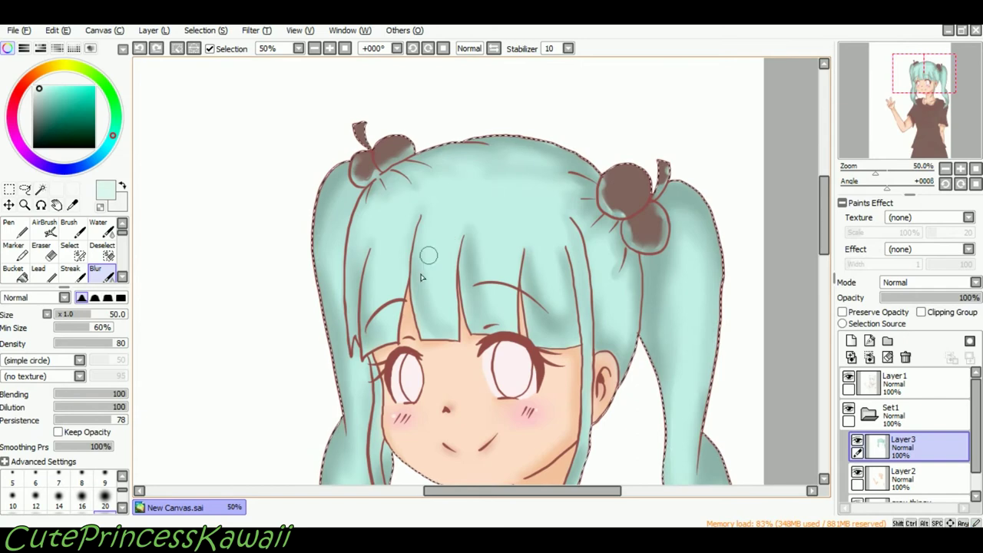
Preserve the hair layer's opacity and add pale aqua highlights to both pigtails with the AirBrush at size 120.
click(842, 312)
click(44, 228)
click(105, 476)
scroll(412, 208, down, 4)
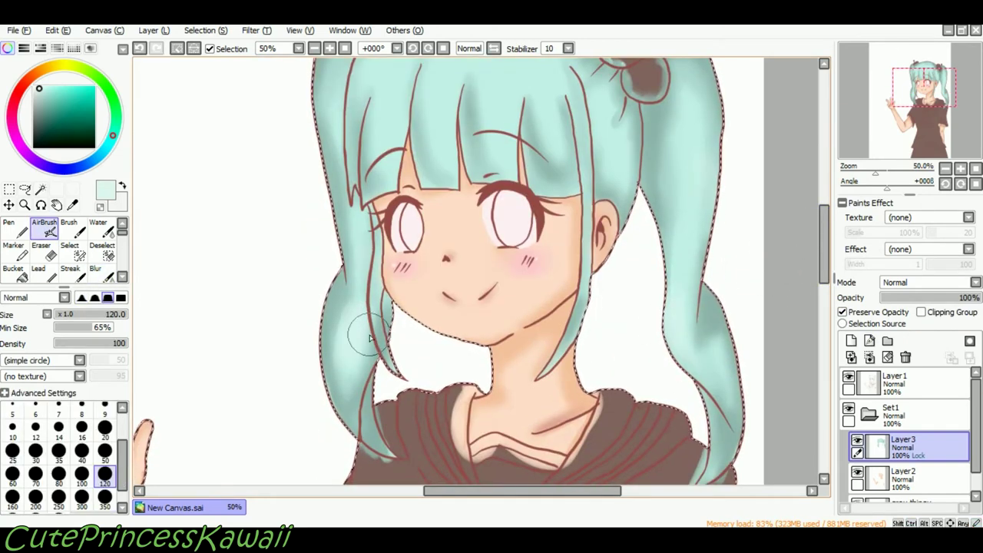
scroll(470, 167, up, 2)
key(b)
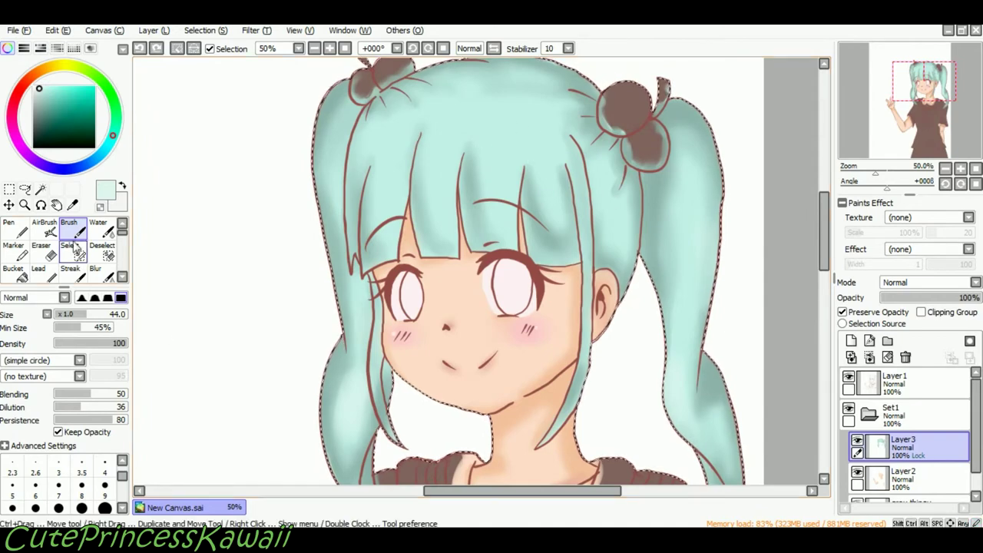
AirBrush pale aqua highlights onto the bangs, turn off Preserve Opacity and soften them with Blur at size 50.
click(44, 228)
click(936, 316)
click(935, 316)
click(104, 270)
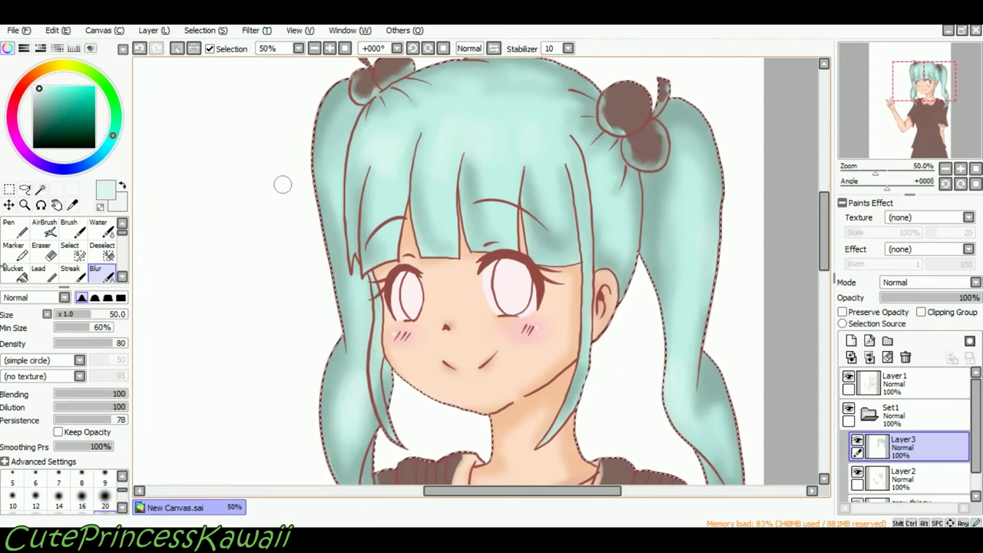
Pick a near-white aqua, try hatched shine marks across the bangs with the Pen at size 50, and undo them.
click(14, 229)
click(37, 87)
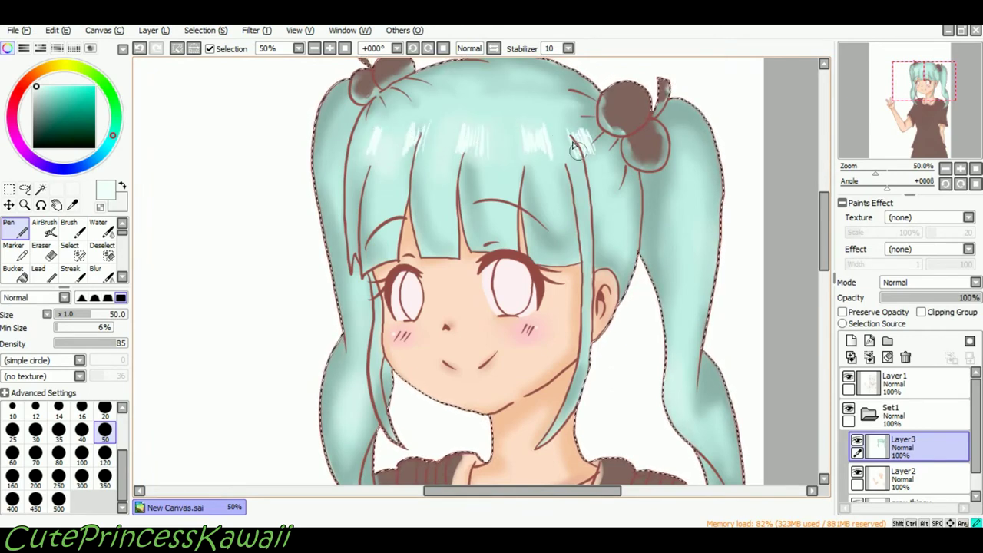
key(ctrl+z)
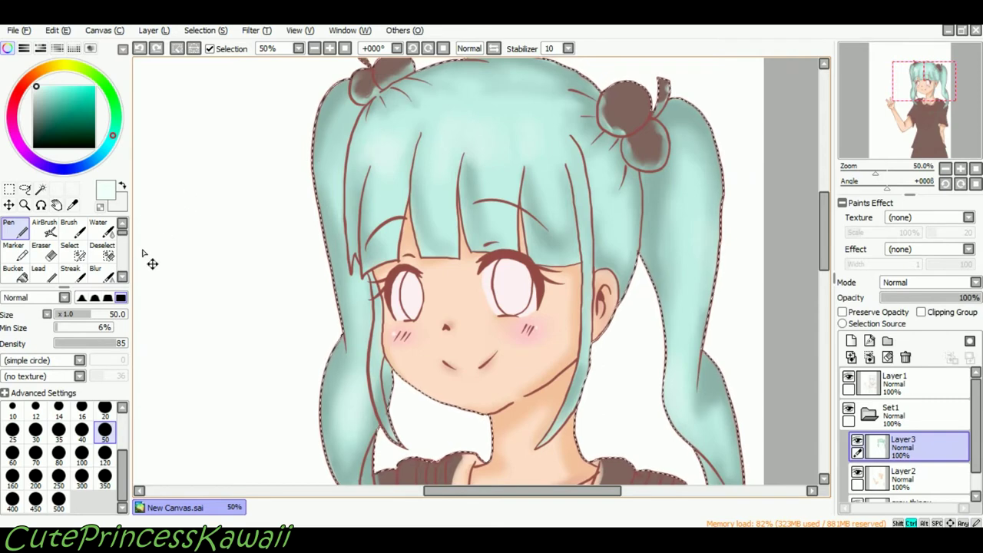
Draw a curved near-white shine band across the bangs toward the right cherry tie with the Pen, softening it with Blur at size 27.
drag(354, 135, 556, 160)
key(ctrl+z)
mouse_move(354, 140)
mouse_down()
mouse_move(593, 143)
mouse_move(564, 160)
mouse_up()
key(ctrl+z)
drag(449, 134, 573, 144)
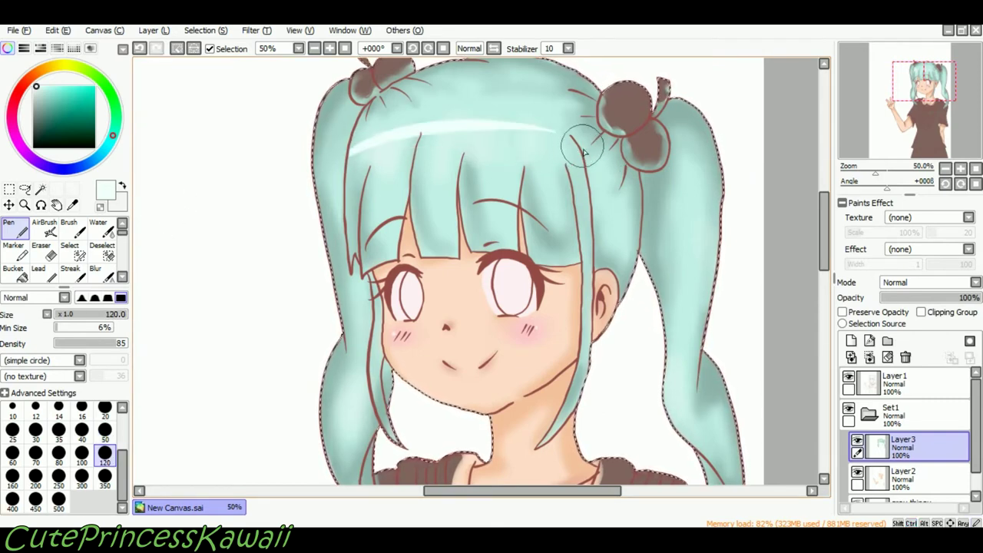
drag(631, 182, 642, 194)
click(96, 270)
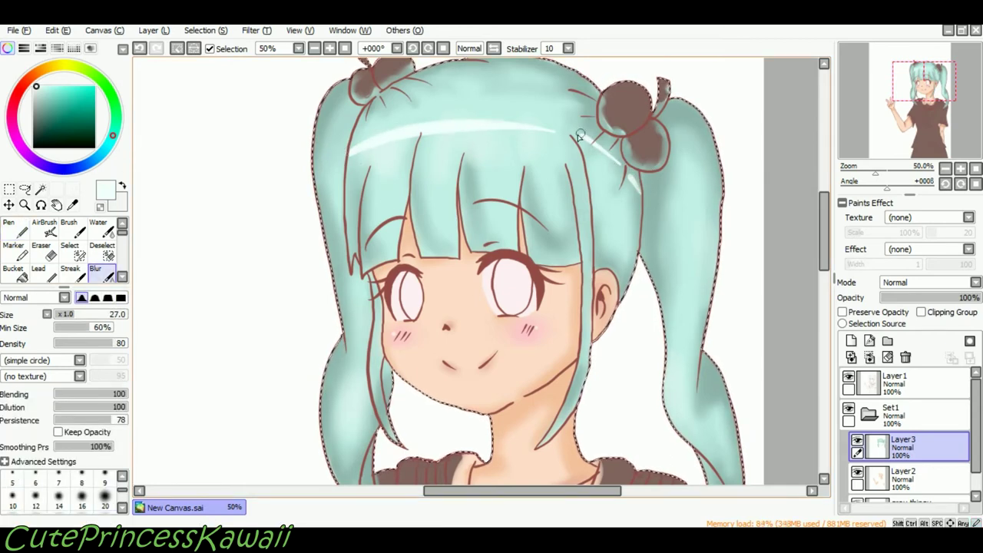
Add near-white shine strokes to both pigtails with the Pen at size 120, blur them, and undo the last two strokes.
click(15, 228)
drag(823, 223, 823, 236)
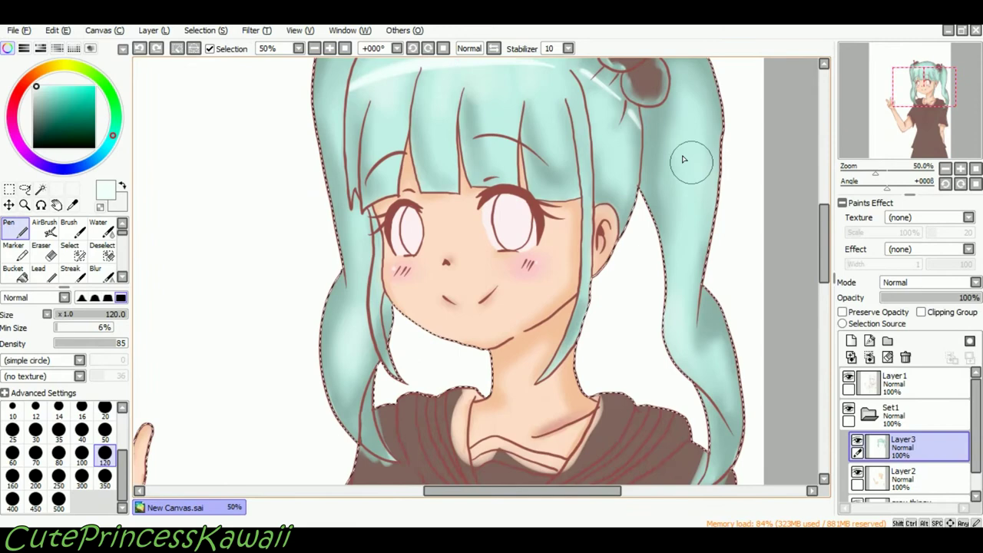
click(100, 271)
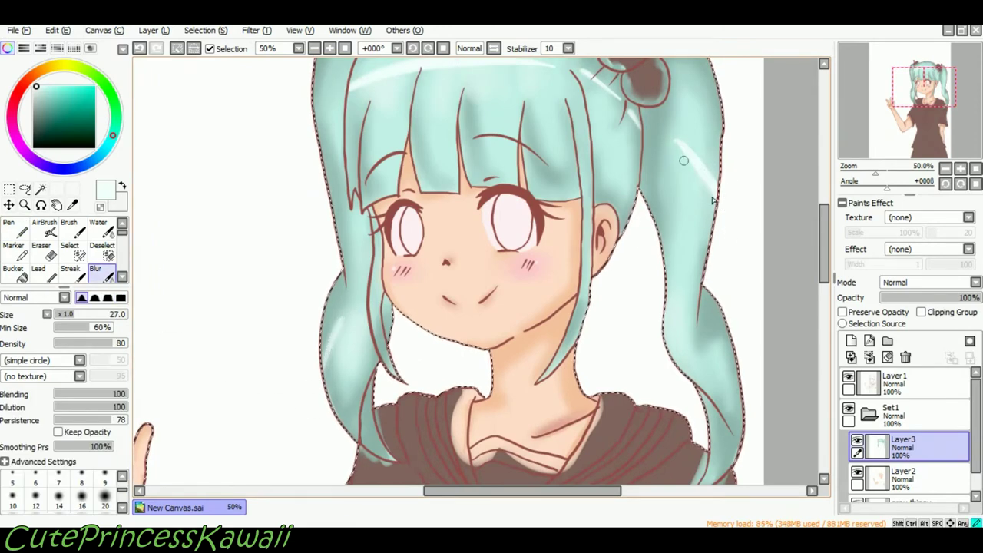
key(ctrl+z)
key(ctrl+z)
Create a new layer above the hair layer and pick a soft pink for the Pen.
click(345, 48)
click(851, 341)
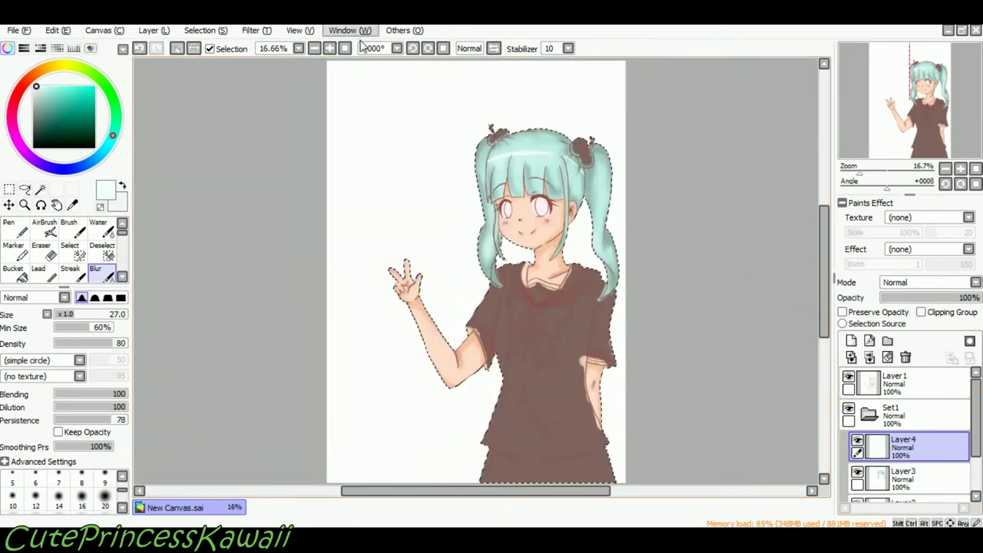
click(331, 49)
click(331, 49)
click(331, 49)
click(331, 49)
drag(823, 240, 824, 185)
drag(488, 490, 527, 491)
click(15, 228)
drag(28, 83, 17, 93)
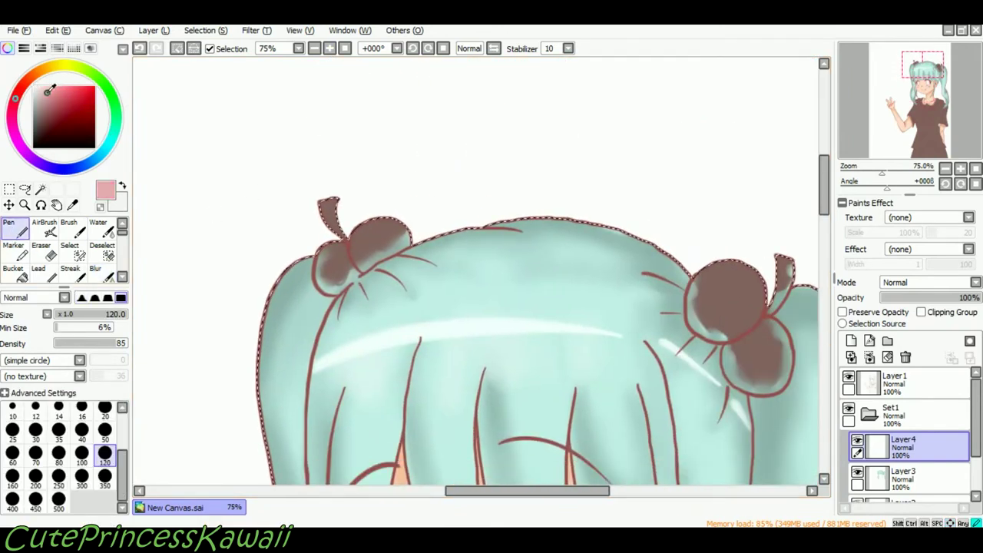
drag(20, 103, 18, 100)
Paint both cherries of the left hair tie soft pink with the Pen at size 60.
mouse_move(527, 491)
mouse_down()
mouse_move(498, 491)
mouse_move(510, 490)
mouse_up()
click(329, 49)
click(329, 50)
click(330, 49)
mouse_move(406, 228)
mouse_down()
mouse_move(414, 255)
mouse_move(384, 213)
mouse_up()
key(ctrl+z)
click(12, 456)
mouse_move(391, 247)
mouse_down()
mouse_move(361, 269)
mouse_move(393, 332)
mouse_move(434, 311)
mouse_move(459, 245)
mouse_up()
mouse_move(477, 200)
mouse_down()
mouse_move(499, 132)
mouse_move(538, 141)
mouse_move(596, 202)
mouse_up()
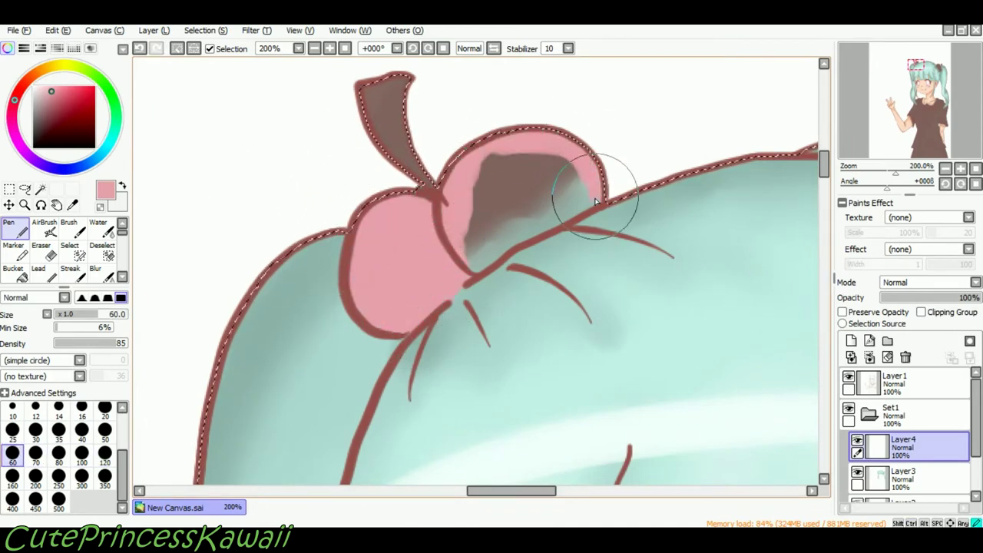
mouse_move(462, 247)
mouse_down()
mouse_move(520, 228)
mouse_move(463, 182)
mouse_up()
Paint pink along the inner edges of both cherries on the right hair tie with the Pen at size 60.
mouse_move(520, 491)
mouse_down()
mouse_move(530, 500)
mouse_move(652, 498)
mouse_up()
drag(825, 163, 824, 174)
mouse_move(479, 129)
mouse_down()
mouse_move(398, 136)
mouse_move(351, 214)
mouse_up()
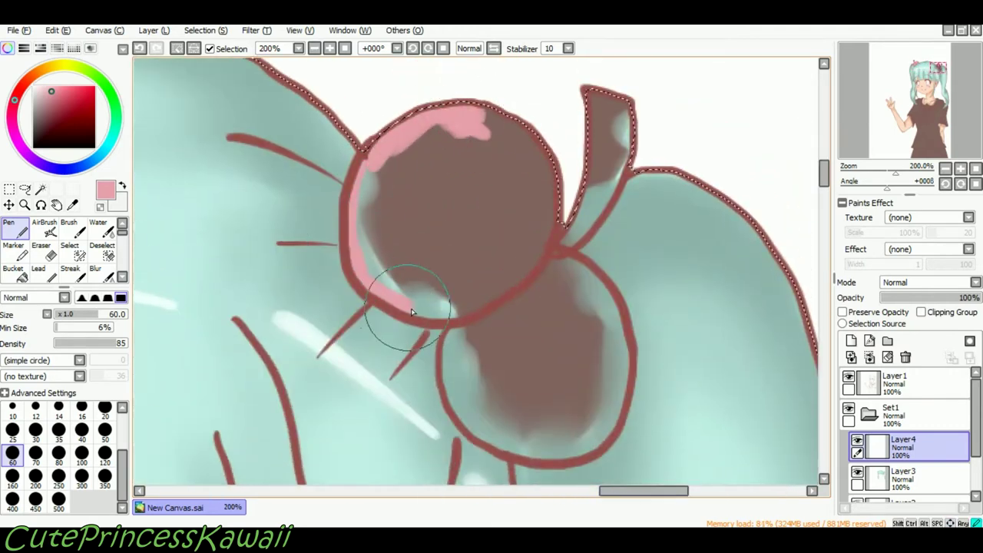
mouse_move(457, 394)
mouse_down()
mouse_move(411, 371)
mouse_move(499, 436)
mouse_up()
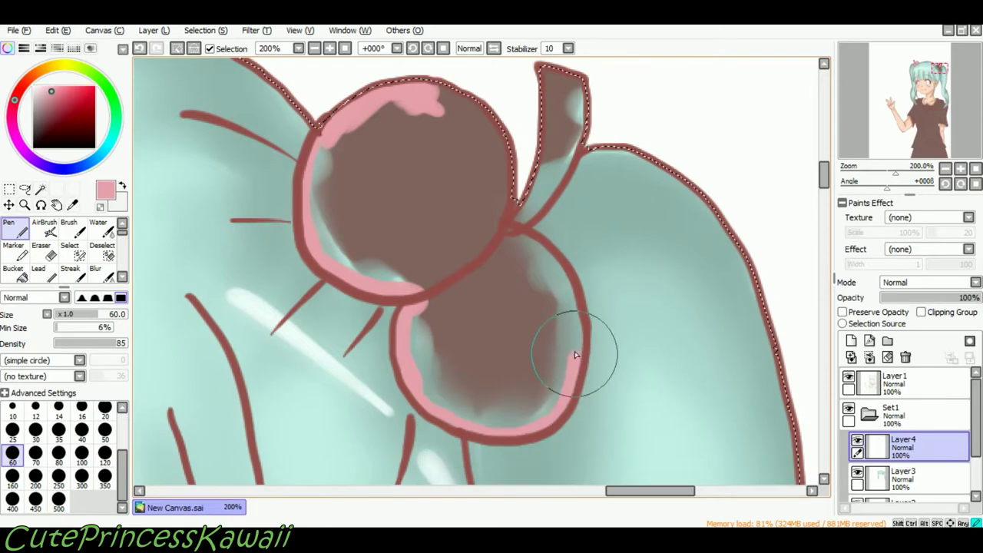
drag(528, 246, 511, 237)
click(824, 64)
drag(417, 119, 493, 248)
Try to fill the right hair tie's cherries with pink using the Bucket.
double_click(140, 491)
click(13, 274)
click(509, 226)
key(ctrl+z)
Fill in the remaining area of both cherries on the right hair tie with the pink Pen at size 100.
click(13, 228)
click(81, 455)
mouse_move(492, 154)
mouse_down()
mouse_move(351, 187)
mouse_move(395, 285)
mouse_move(545, 281)
mouse_move(566, 446)
mouse_move(566, 410)
mouse_move(577, 428)
mouse_up()
Try a shading stroke in a slightly different pink on the cherries and undo it.
click(51, 94)
key(Page_Down)
key(Page_Down)
key(Page_Down)
drag(464, 217, 473, 222)
key(ctrl+z)
Pick a dusky pink and outline curved shadow shapes on both right-hand cherries with the Pen at size 50.
click(43, 97)
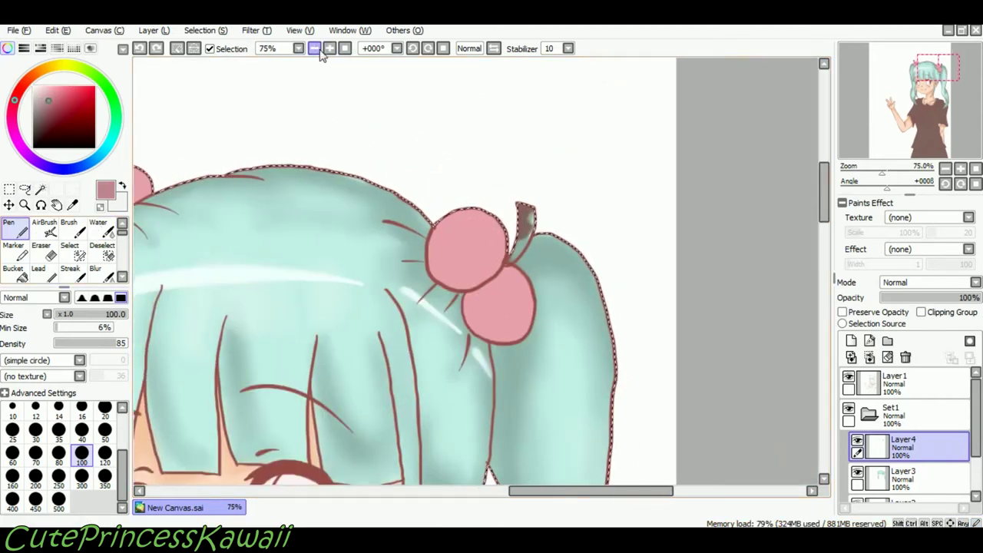
click(330, 48)
click(105, 430)
key(Left)
mouse_move(522, 192)
mouse_down()
mouse_move(512, 266)
mouse_move(533, 288)
mouse_move(547, 353)
mouse_up()
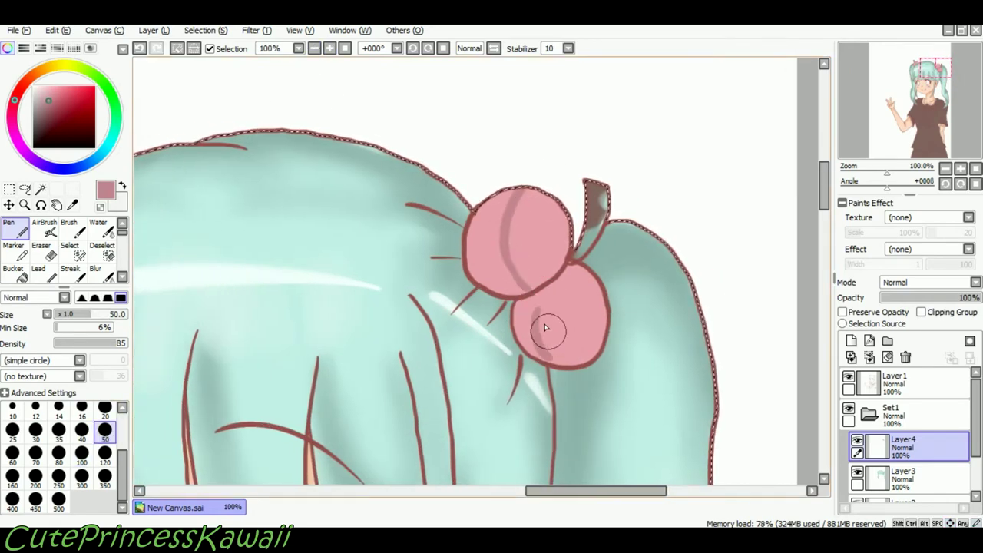
drag(540, 311, 581, 279)
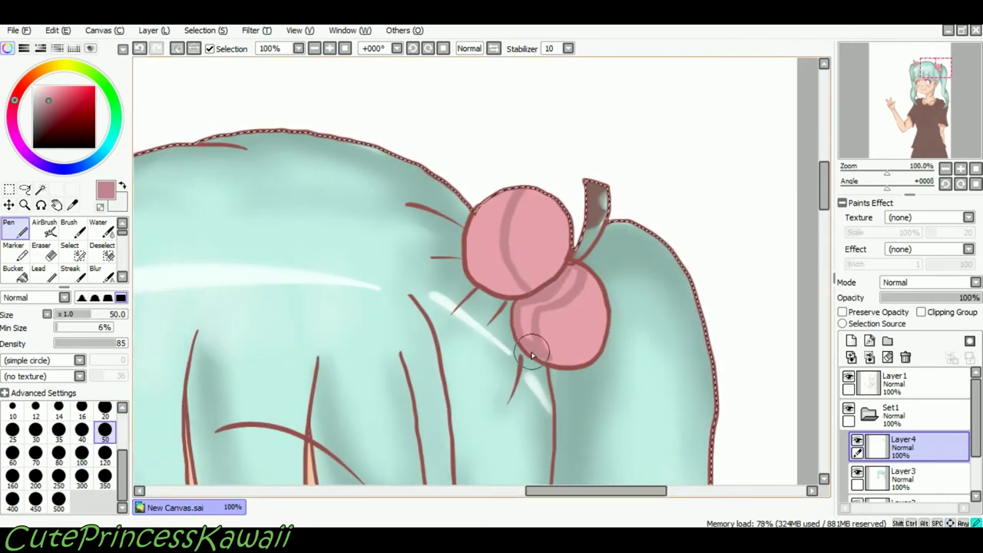
Fill the shadow areas on the left side of both right-hand cherries with dusky pink.
mouse_move(572, 284)
mouse_down()
mouse_move(578, 275)
mouse_move(563, 356)
mouse_up()
right_click(575, 335)
right_click(560, 287)
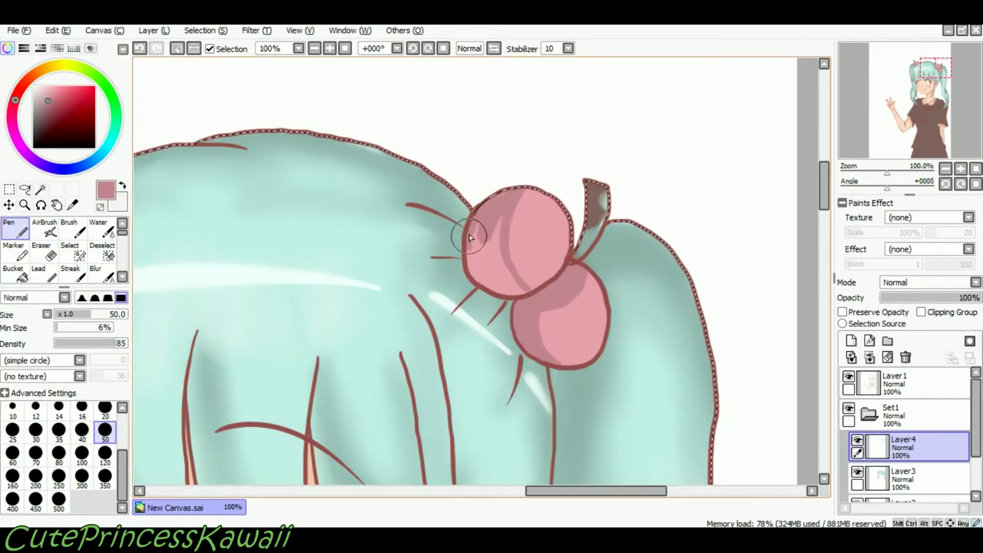
key(Left)
key(Left)
key(Left)
key(Left)
key(Left)
key(Left)
key(Left)
key(Left)
key(Left)
key(Left)
key(Left)
key(Left)
key(Left)
key(Left)
key(Left)
key(Left)
key(Left)
key(Left)
key(Left)
key(Left)
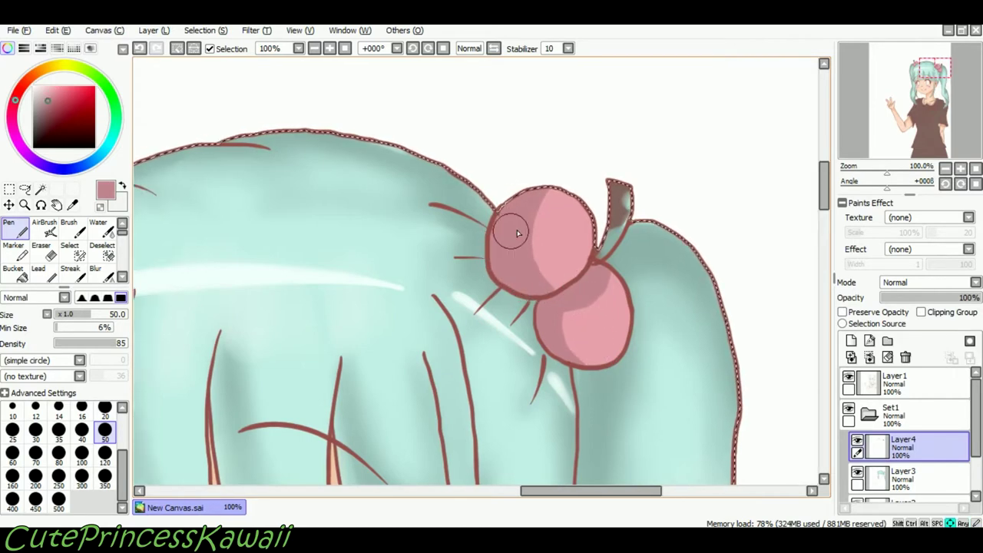
Paint dusky pink shadow shapes on both cherries of the left-hand hair tie with the Pen at size 50.
key(Up)
key(Page_Up)
key(Up)
key(Up)
key(Up)
key(Right)
key(Right)
key(Right)
mouse_move(383, 245)
mouse_down()
mouse_move(413, 219)
mouse_move(404, 249)
mouse_move(411, 210)
mouse_up()
key(Right)
key(Right)
key(Right)
key(Up)
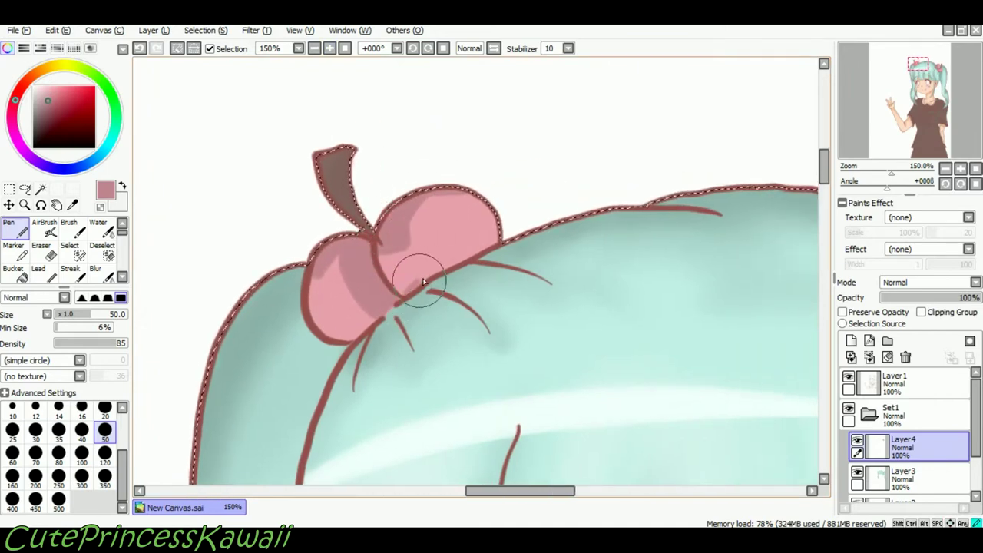
drag(422, 282, 495, 232)
drag(353, 336, 386, 311)
key(Left)
drag(433, 218, 485, 196)
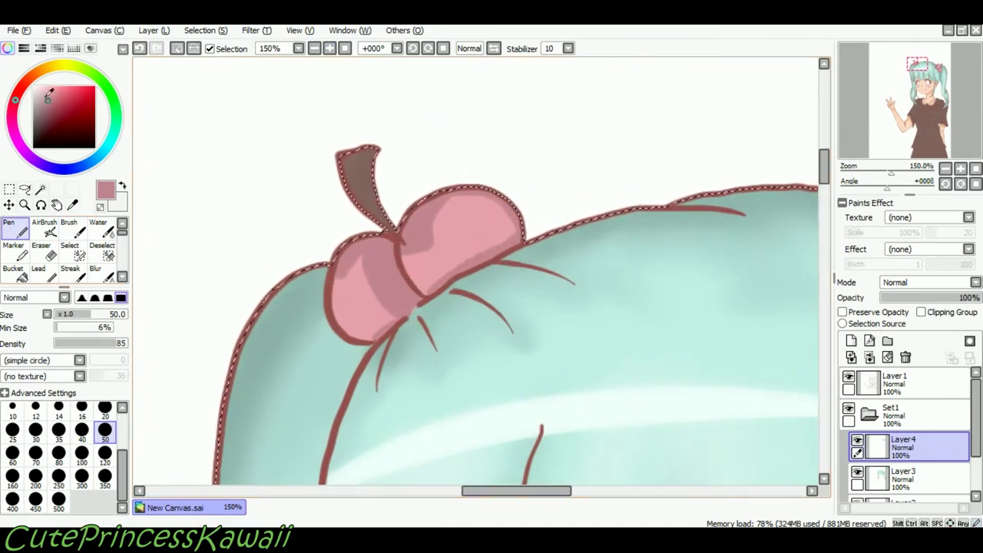
Pick a pale pink and try glossy highlight marks on the left-hand cherries, undoing the strokes.
click(41, 93)
drag(470, 264, 477, 229)
click(469, 212)
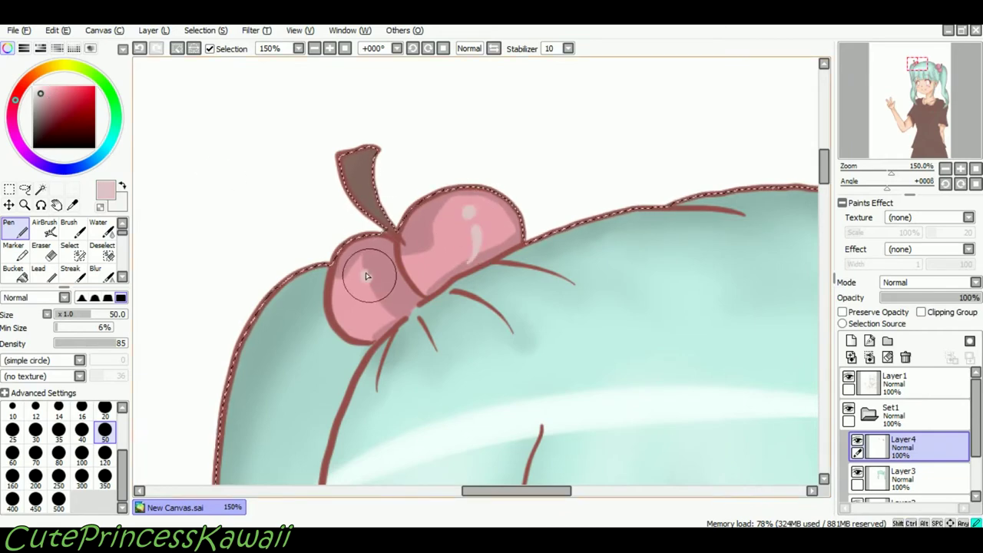
drag(368, 272, 361, 303)
key(Right)
key(ctrl+z)
key(ctrl+z)
key(ctrl+z)
Soften the left-hand cherries' shadow edges with Blur and paint pale pink dot and curved highlights on both with the Pen.
click(101, 274)
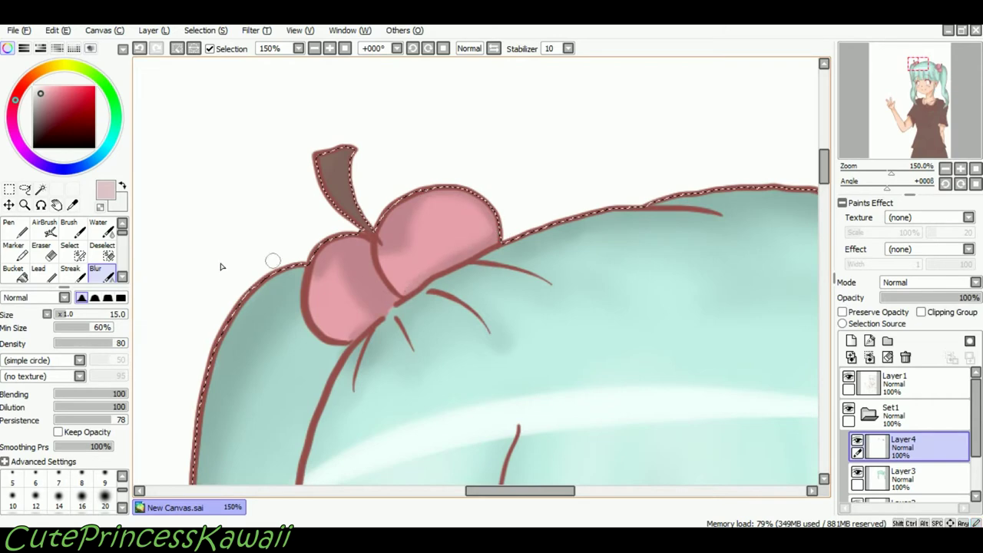
click(14, 229)
click(341, 271)
drag(342, 292, 336, 321)
click(441, 211)
drag(451, 227, 447, 261)
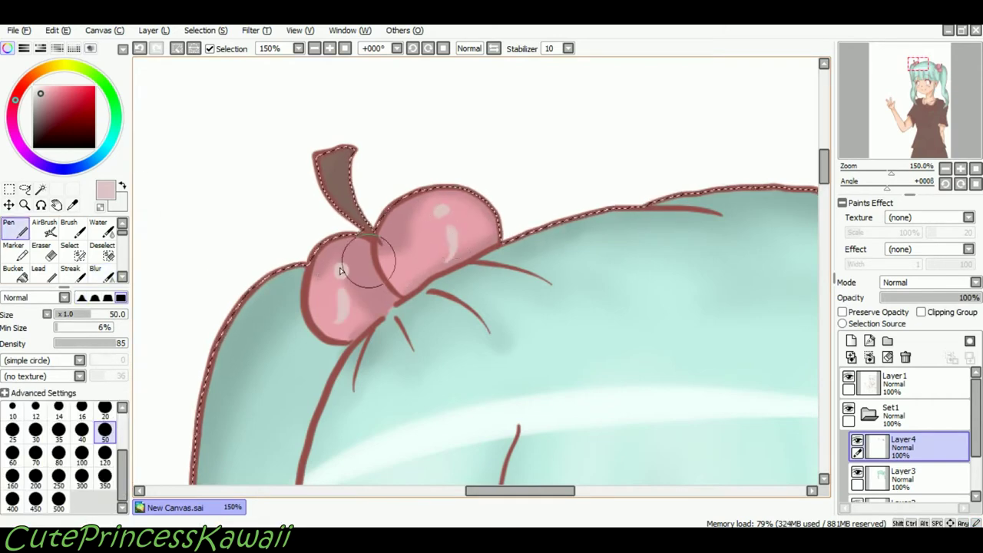
Soften the dot and curved highlights on both left-hand cherries with the Blur tool at size 15.
click(101, 273)
drag(341, 271, 338, 315)
drag(451, 228, 450, 252)
Paint matching pale pink dot and crescent highlights on both right-hand cherries with the Pen and soften them with Blur.
drag(799, 353, 185, 281)
drag(442, 298, 396, 252)
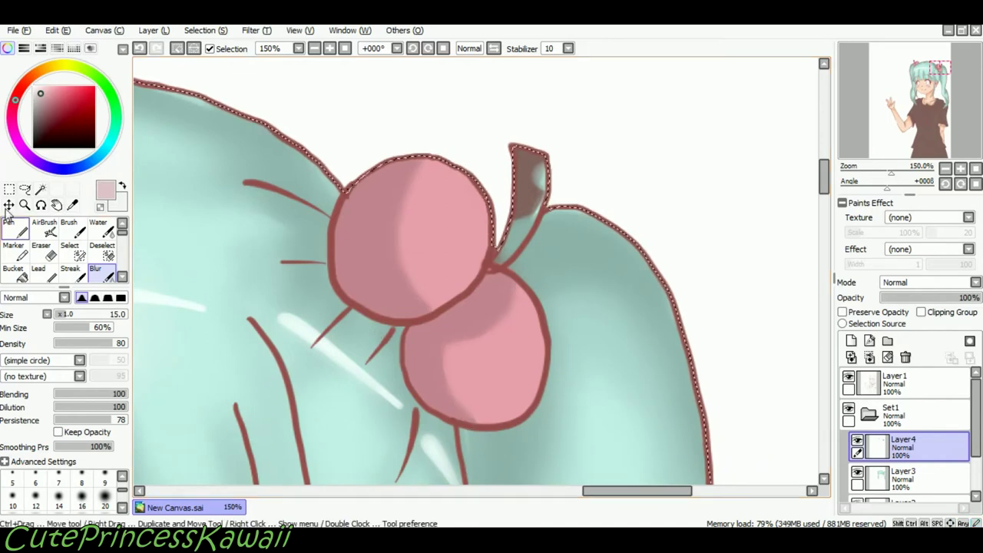
key(n)
click(418, 200)
drag(405, 230, 414, 280)
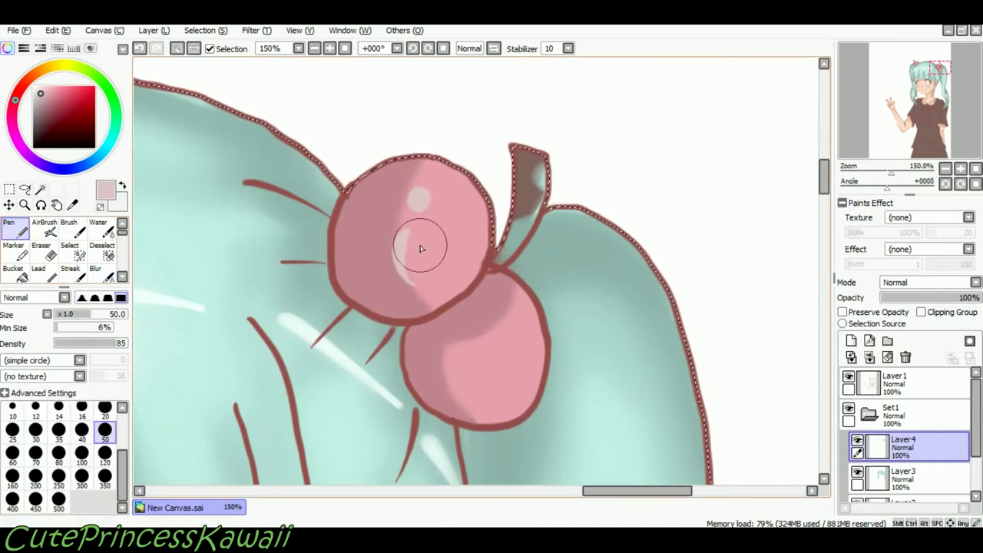
click(480, 327)
drag(471, 338, 476, 403)
key(b)
Pick a lighter pink, paint broad glow patches on the right side of both right-hand cherries and soften them with Blur.
right_click(500, 345)
click(44, 88)
click(15, 228)
drag(519, 342, 523, 372)
drag(470, 219, 458, 260)
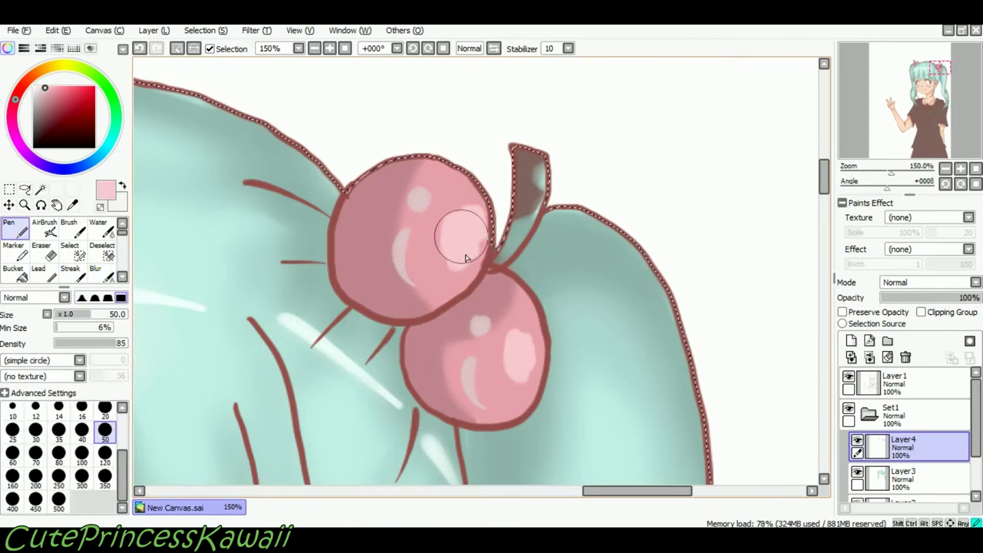
key(b)
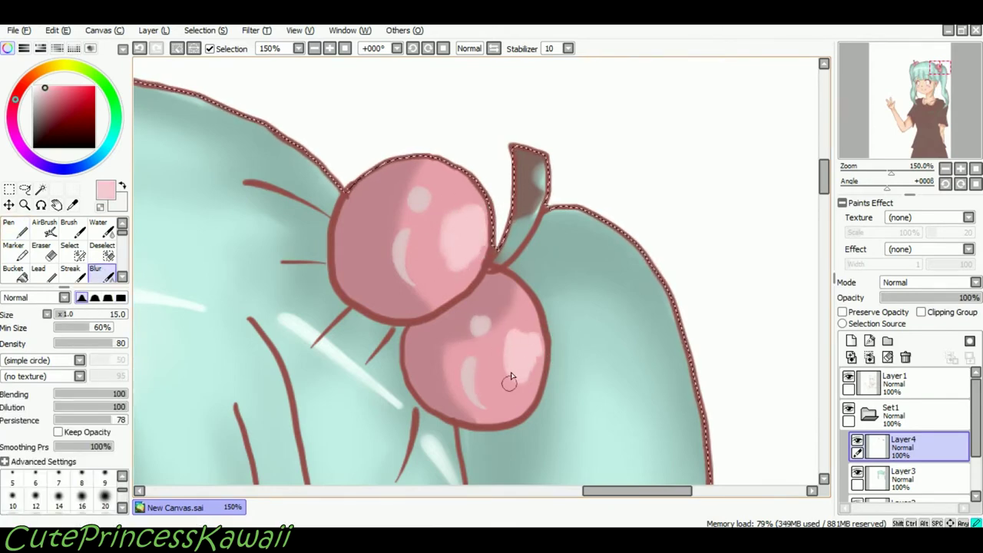
Add the same light pink glow patches to the left side of both left-hand cherries and soften them with Blur.
drag(308, 291, 768, 314)
drag(223, 230, 177, 274)
click(15, 228)
drag(314, 259, 316, 281)
drag(394, 233, 408, 241)
key(b)
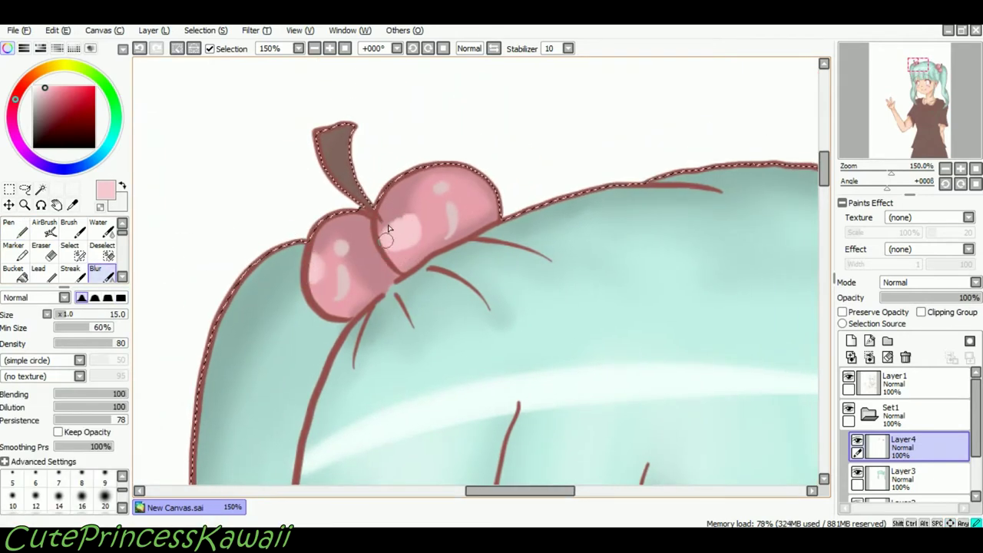
Fill the left-hand cherry stem with muted greyish pink and blend a darker shadow along its right edge.
key(n)
click(44, 99)
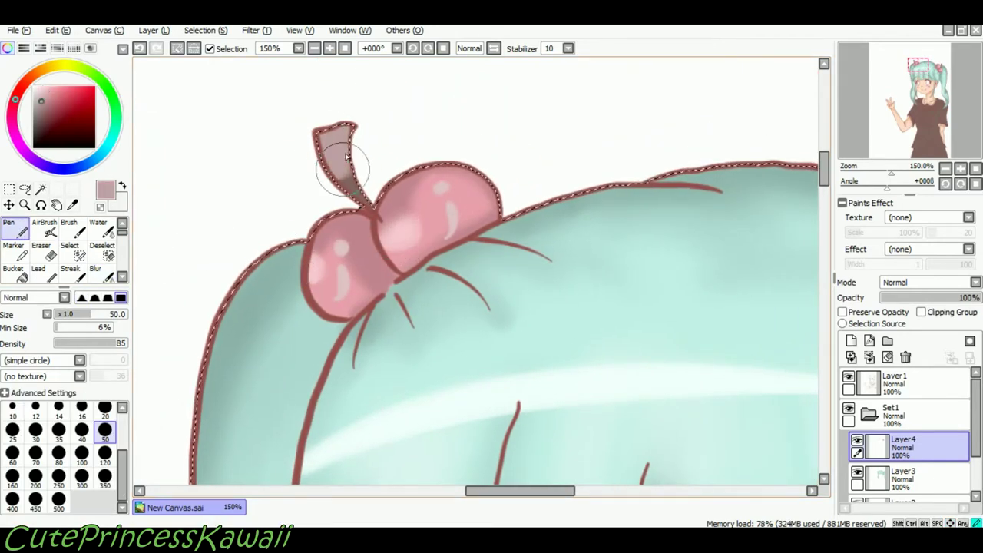
drag(347, 156, 364, 196)
click(42, 107)
drag(347, 132, 370, 203)
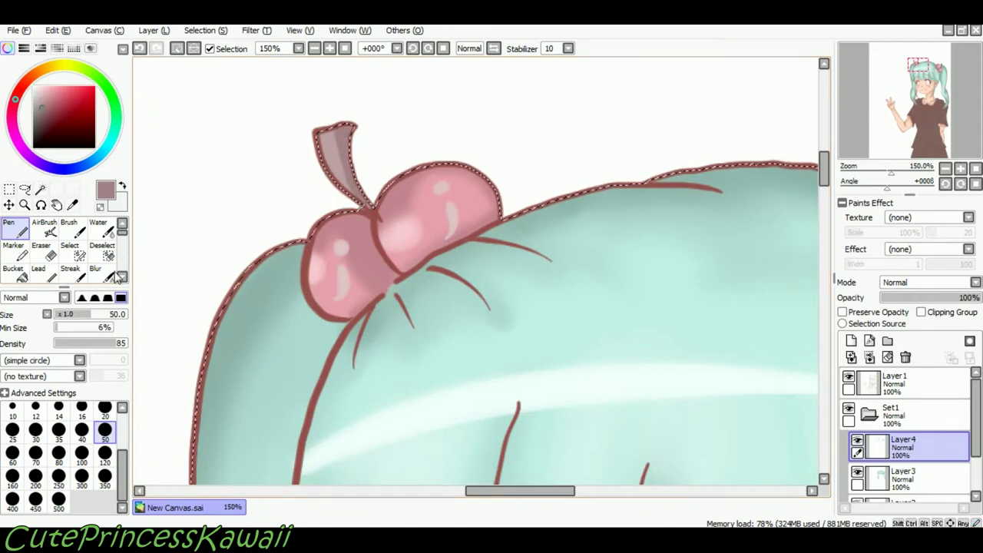
click(115, 276)
Fill the right-hand cherry stem with the muted greyish pink using the Pen.
key(h)
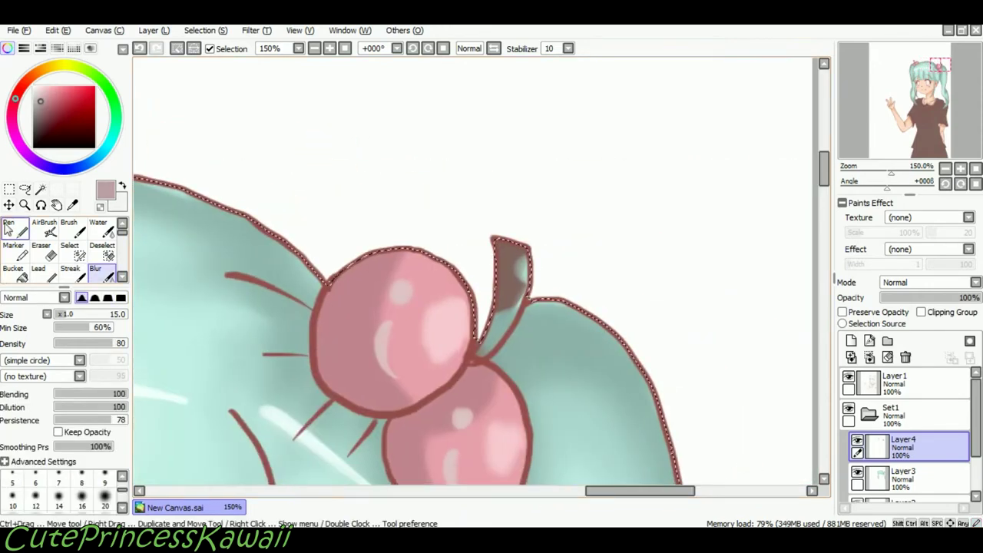
click(7, 222)
drag(507, 254, 519, 278)
drag(474, 358, 513, 295)
Shade the right-hand cherry stem with a darker greyish pink along its length and blend it with Blur.
mouse_move(618, 491)
mouse_down()
mouse_move(510, 497)
mouse_move(642, 493)
mouse_up()
right_click(270, 142)
drag(534, 245, 504, 356)
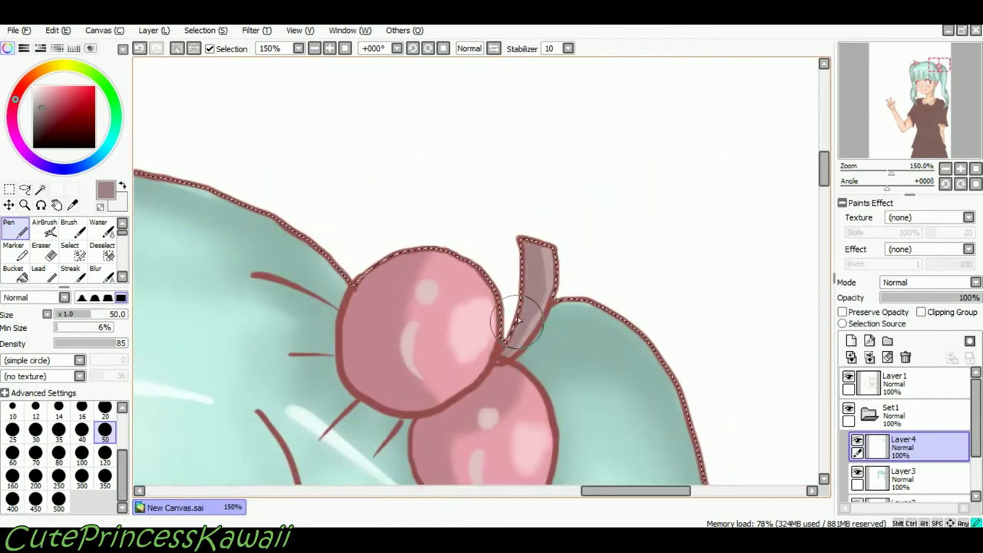
click(98, 271)
drag(539, 262, 517, 345)
Create a new layer for the uniform and paint the sailor collar's inner edges near-white with the Pen at size 120.
click(345, 48)
click(851, 340)
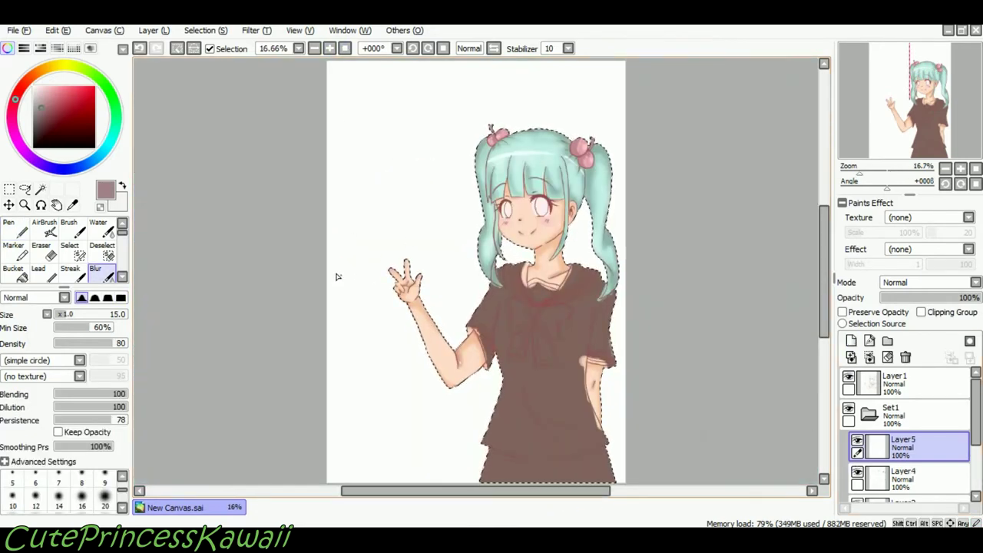
key(n)
key(Page_Up)
key(Page_Up)
key(Page_Up)
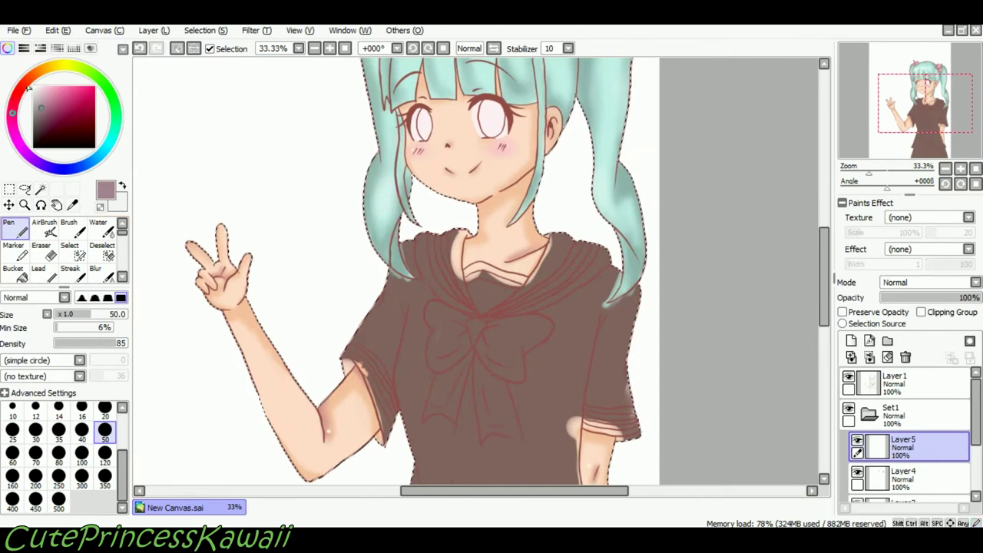
click(34, 87)
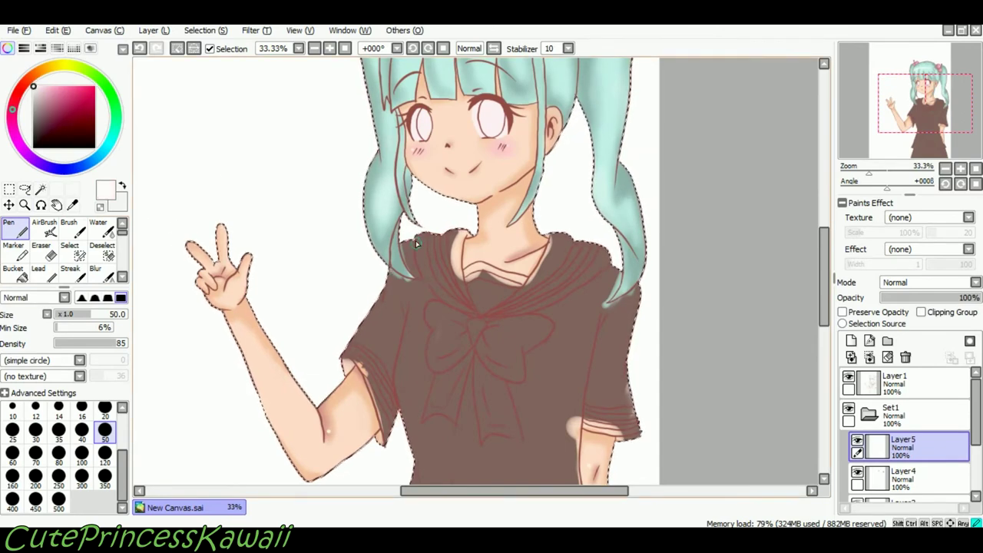
click(105, 453)
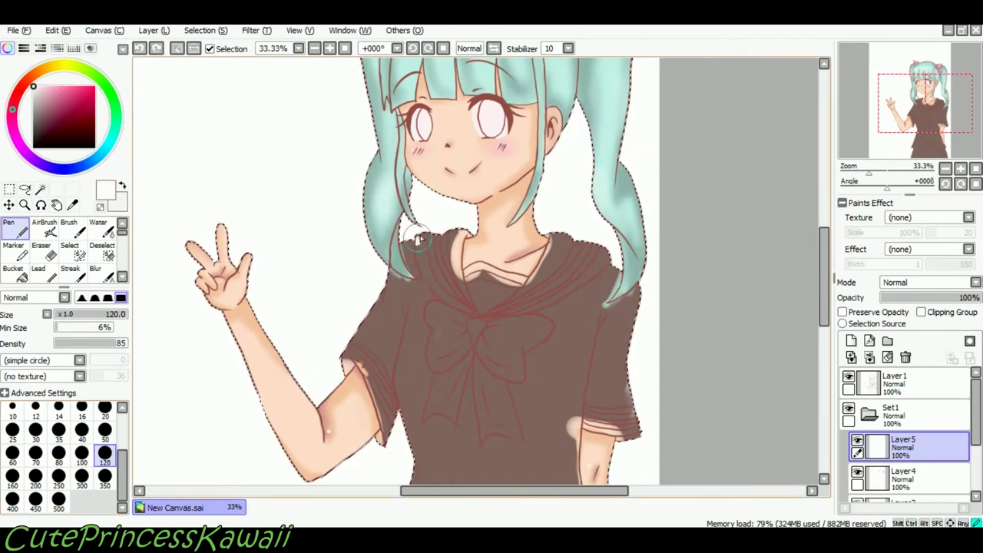
mouse_move(459, 274)
mouse_down()
mouse_move(478, 314)
mouse_move(498, 313)
mouse_up()
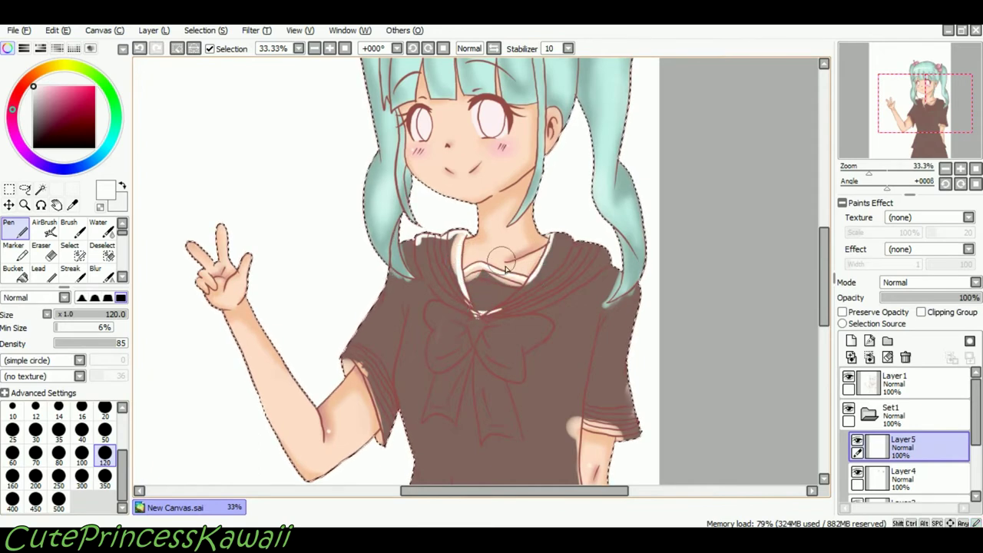
Paint a white band along the outer edge of the sailor collar on both sides down to the bow.
key(e)
key(n)
mouse_move(604, 266)
mouse_down()
mouse_move(503, 317)
mouse_move(576, 269)
mouse_up()
mouse_move(419, 236)
mouse_down()
mouse_move(425, 283)
mouse_move(478, 315)
mouse_up()
key(ctrl+z)
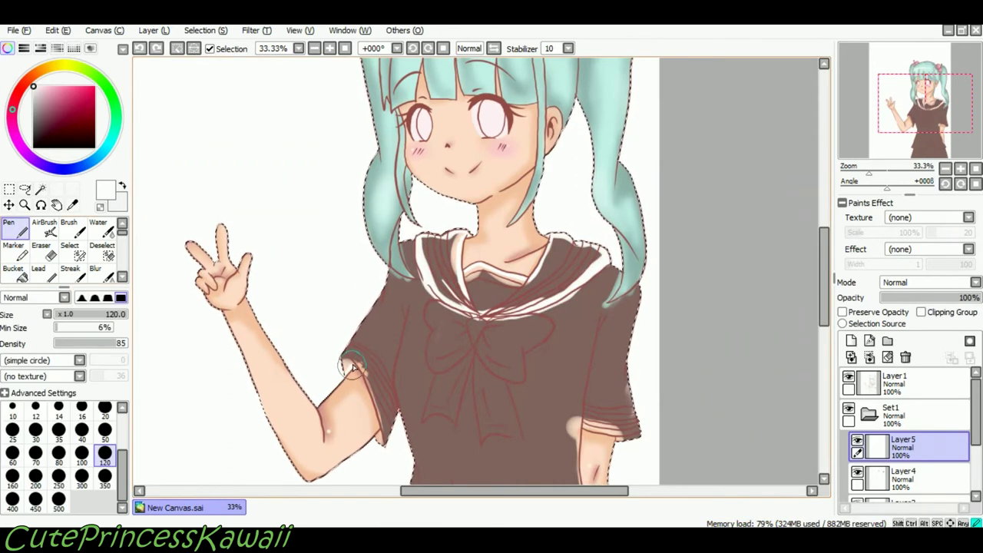
Paint the striped cuffs of both sleeves white.
mouse_move(353, 367)
mouse_down()
mouse_move(365, 349)
mouse_move(385, 430)
mouse_up()
drag(824, 280, 824, 295)
drag(579, 368, 634, 345)
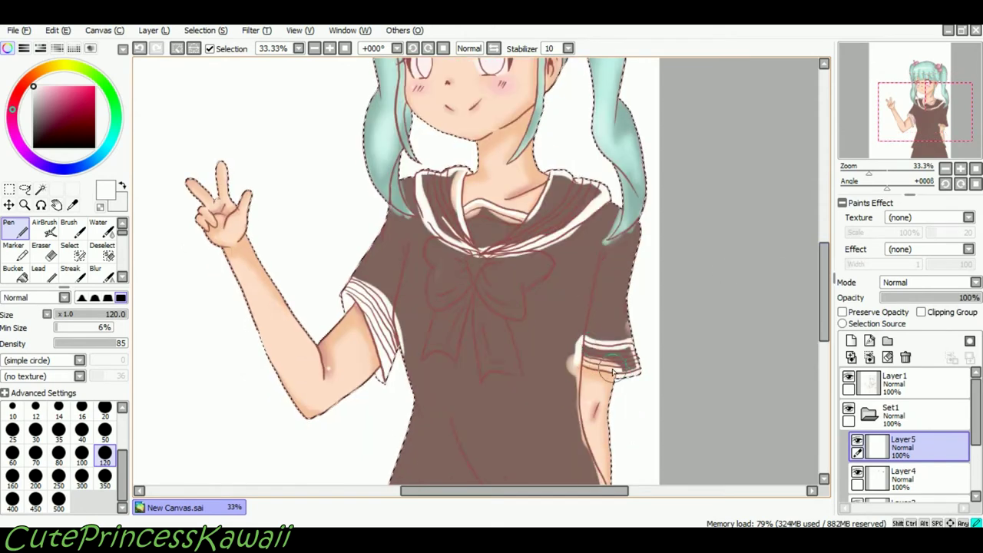
Fill the remaining areas of the sailor collar and the chest panel with white.
drag(421, 178, 444, 229)
drag(447, 158, 461, 227)
mouse_move(438, 194)
mouse_down()
mouse_move(525, 230)
mouse_move(583, 185)
mouse_up()
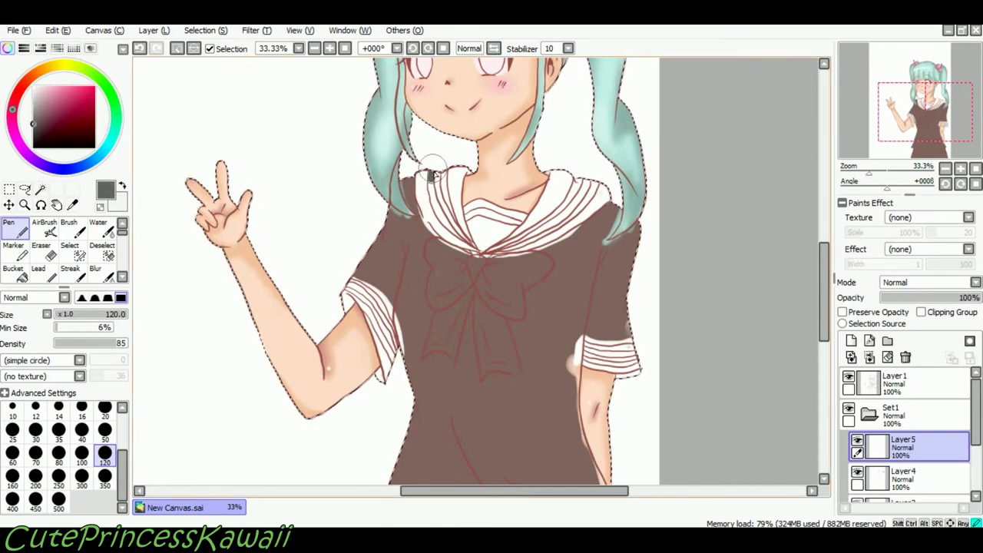
Try grey and dark brown stripe colours on the collar's left side using the HSV sliders and undo the strokes.
key(ctrl+z)
click(41, 49)
mouse_move(36, 221)
mouse_down()
mouse_move(14, 222)
mouse_move(15, 212)
mouse_move(42, 224)
mouse_move(73, 207)
mouse_move(11, 207)
mouse_up()
key(ctrl+z)
click(21, 222)
mouse_move(32, 223)
mouse_down()
mouse_move(52, 223)
mouse_move(33, 221)
mouse_move(44, 220)
mouse_up()
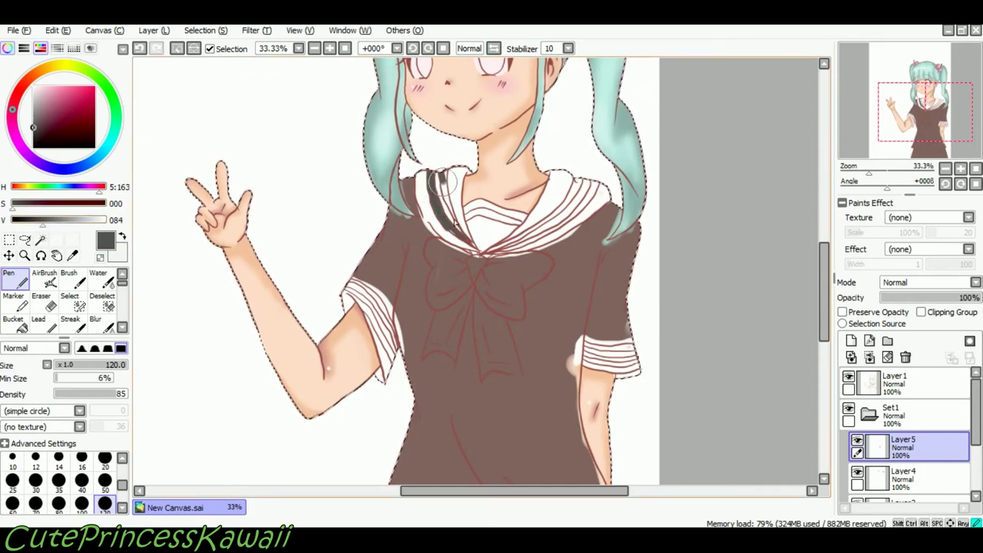
alt+click(454, 267)
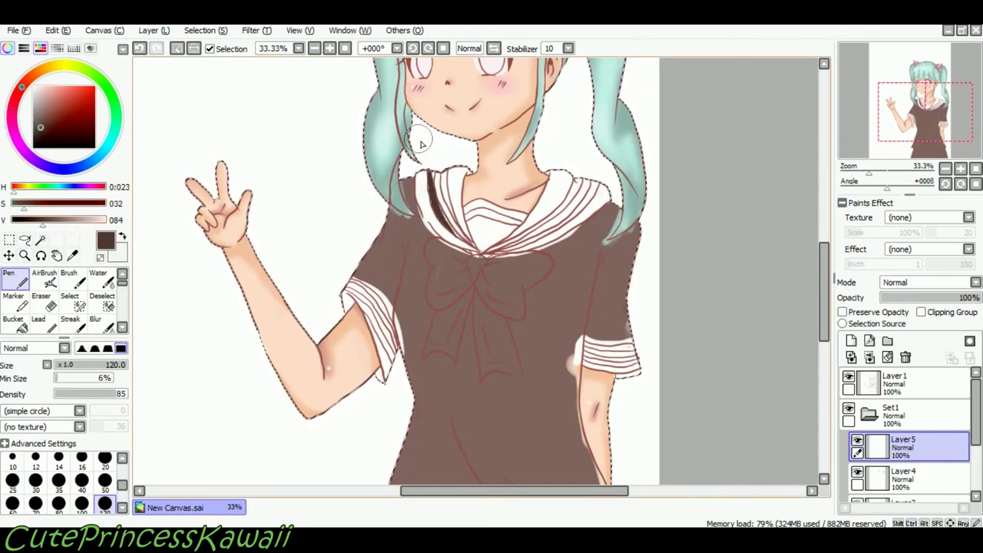
key(ctrl+z)
click(50, 221)
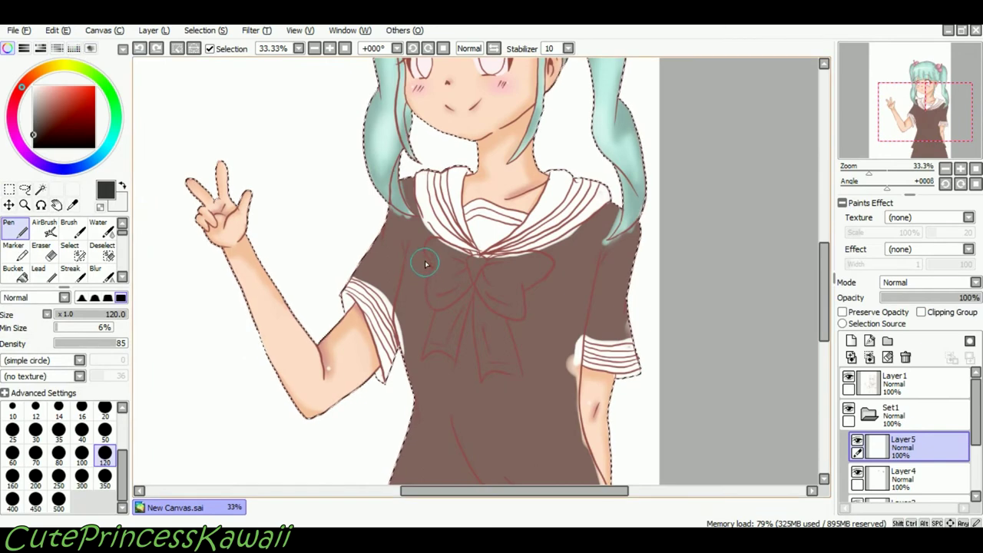
Try painting two charcoal stripes on the collar's left side with the Pen at size 120 and undo them.
click(329, 48)
click(329, 47)
key(ctrl+z)
drag(373, 140, 370, 152)
key(ctrl+z)
drag(402, 256, 442, 295)
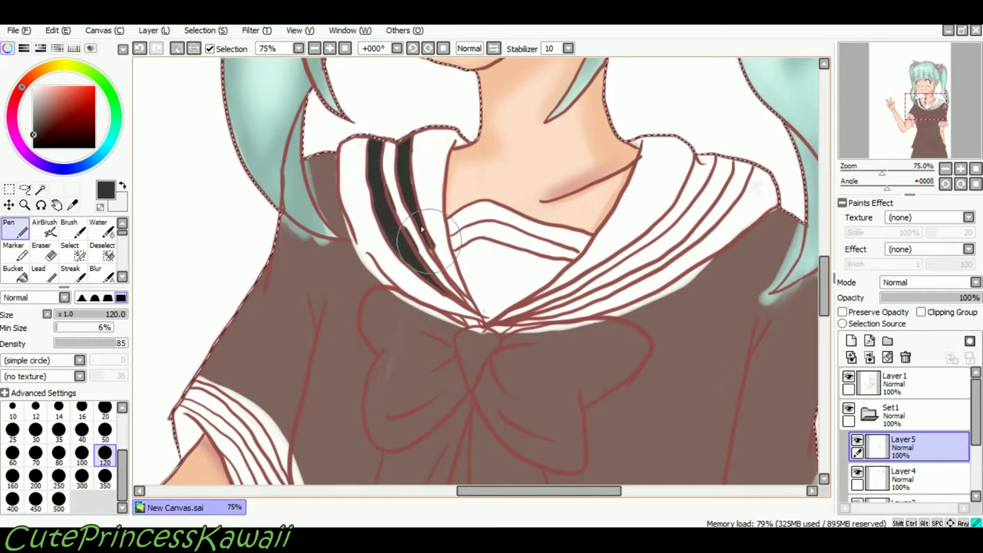
key(ctrl+z)
key(ctrl+z)
key(ctrl+z)
key(ctrl+z)
Try a soft-edged Pen at size 68 and the Bucket for a charcoal collar stripe, undoing each attempt.
click(104, 314)
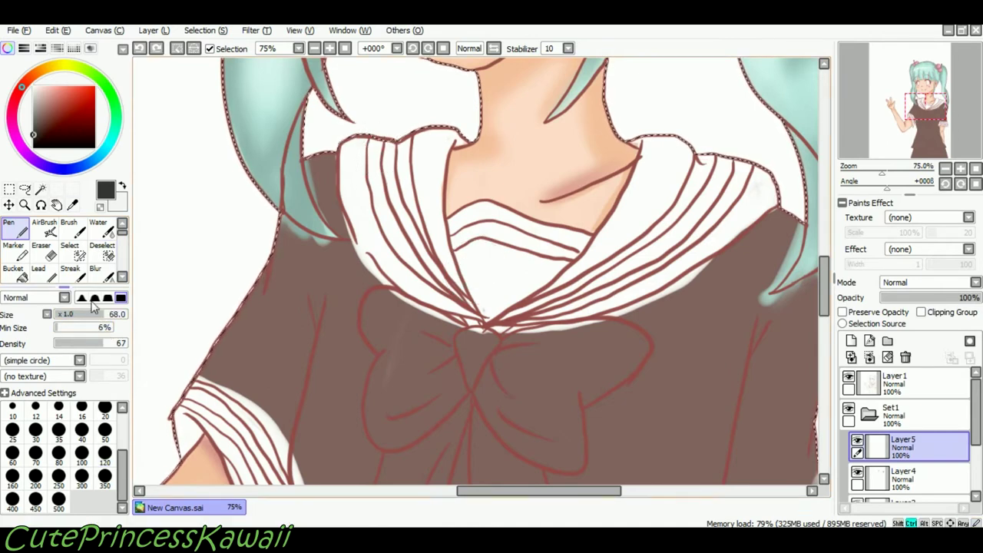
click(83, 298)
drag(377, 138, 374, 183)
key(ctrl+z)
click(124, 343)
click(15, 273)
click(378, 205)
key(ctrl+z)
click(15, 229)
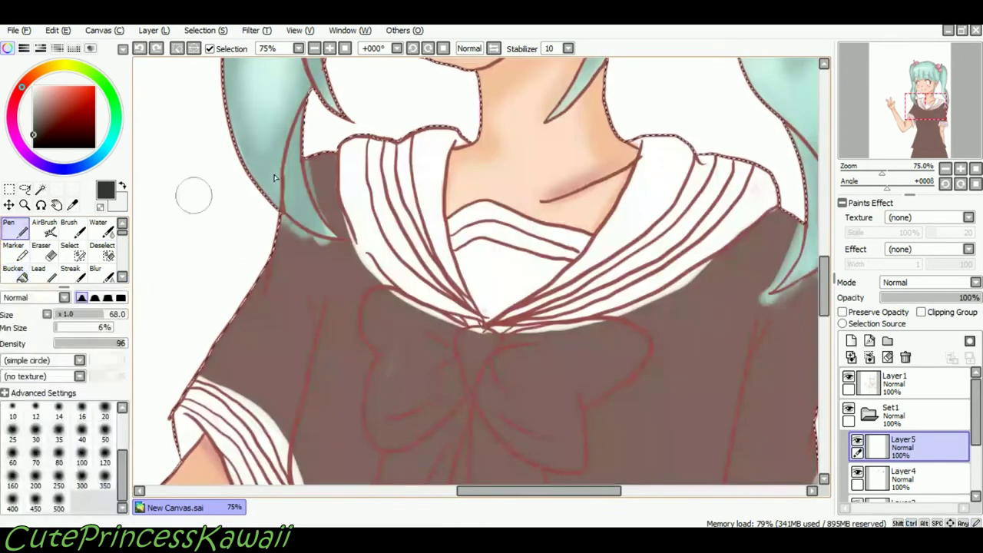
key(ctrl+z)
Try painting the first collar stripe in charcoal with the soft-edged Pen at size 100 and density 69, and undo it.
click(125, 314)
mouse_move(375, 203)
mouse_down()
mouse_move(406, 260)
mouse_move(441, 288)
mouse_up()
mouse_move(401, 234)
mouse_down()
mouse_move(376, 205)
mouse_move(383, 174)
mouse_move(394, 228)
mouse_move(377, 203)
mouse_move(405, 254)
mouse_up()
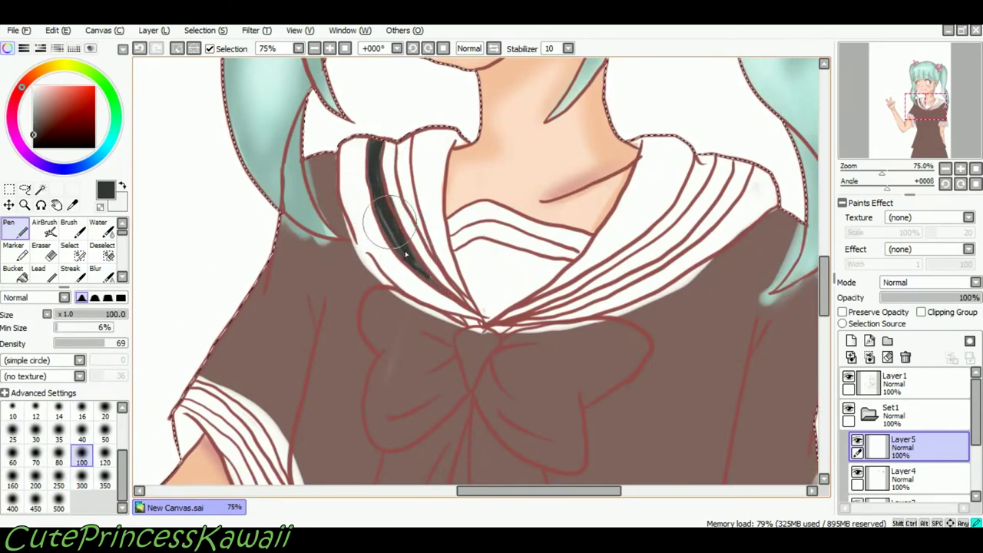
key(ctrl+z)
key(ctrl+z)
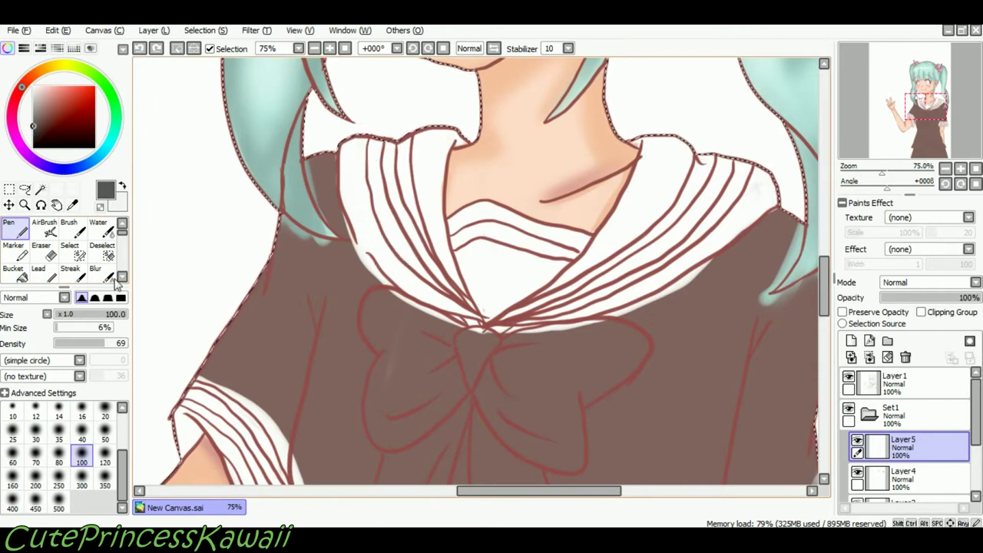
Set the Pen to size 79 and density 81 and outline the collar's first left-side stripe in dark grey.
drag(113, 345, 115, 344)
click(114, 314)
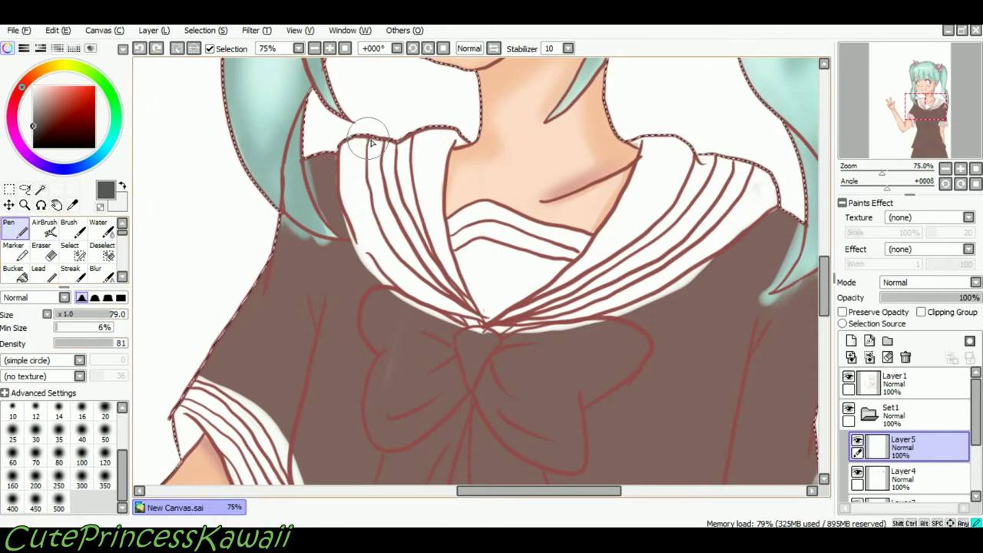
mouse_move(371, 143)
mouse_down()
mouse_move(377, 218)
mouse_move(407, 265)
mouse_move(448, 296)
mouse_move(390, 207)
mouse_move(442, 287)
mouse_up()
Try filling the outlined collar stripe with the Bucket in Transparency (Strict) mode and undo the fills.
click(13, 273)
click(390, 234)
key(ctrl+z)
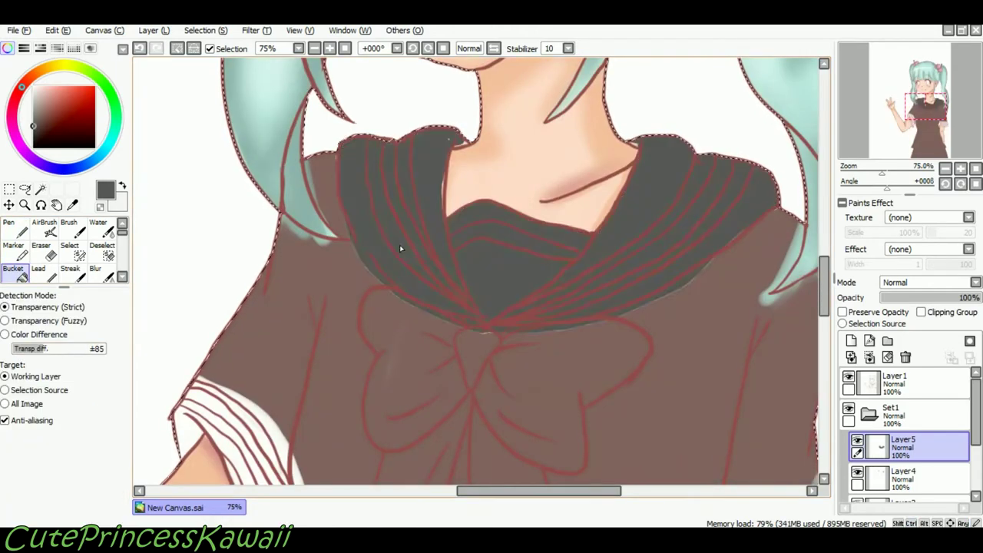
click(29, 377)
click(390, 229)
key(ctrl+z)
Set the Bucket to Color Difference detection, lower its tolerance and fill the outlined first collar stripe with dark grey.
click(30, 334)
click(388, 225)
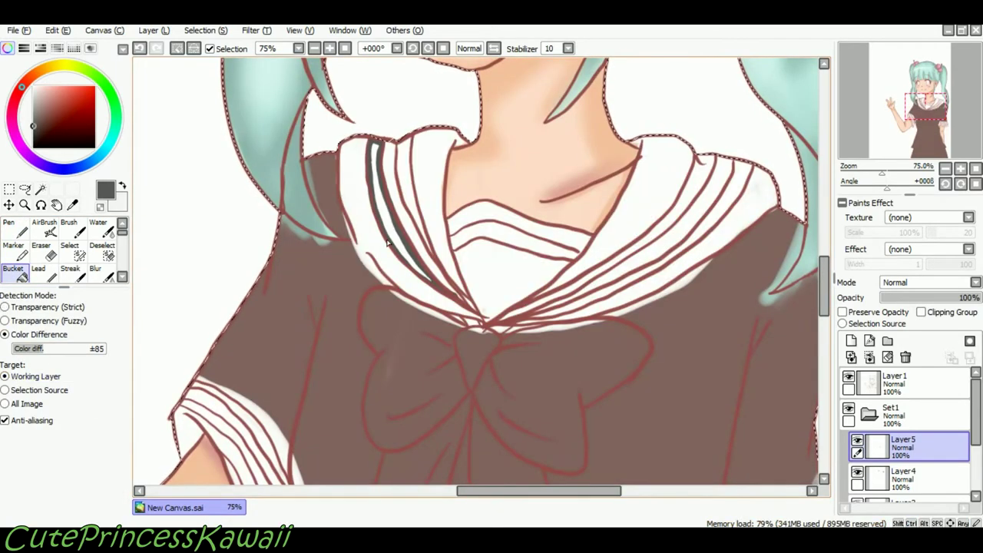
key(ctrl+z)
drag(70, 351, 37, 353)
click(392, 229)
Paint the second stripe on the collar's left side dark grey with the Pen at size 79.
click(14, 229)
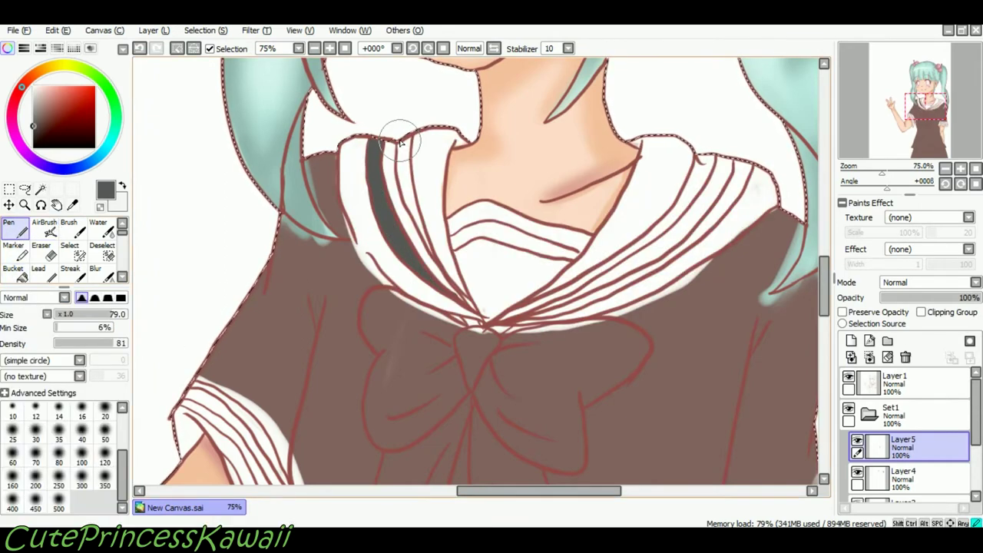
mouse_move(407, 154)
mouse_down()
mouse_move(429, 245)
mouse_move(406, 152)
mouse_move(431, 223)
mouse_up()
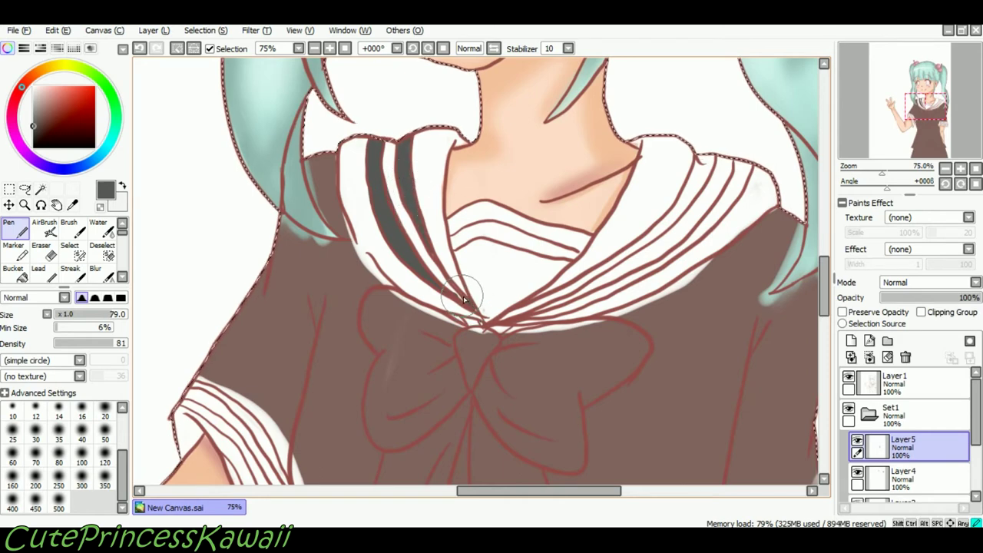
Paint the two stripes on the collar's right side dark grey with the Pen at size 79.
drag(711, 157, 691, 178)
drag(513, 312, 503, 315)
click(17, 273)
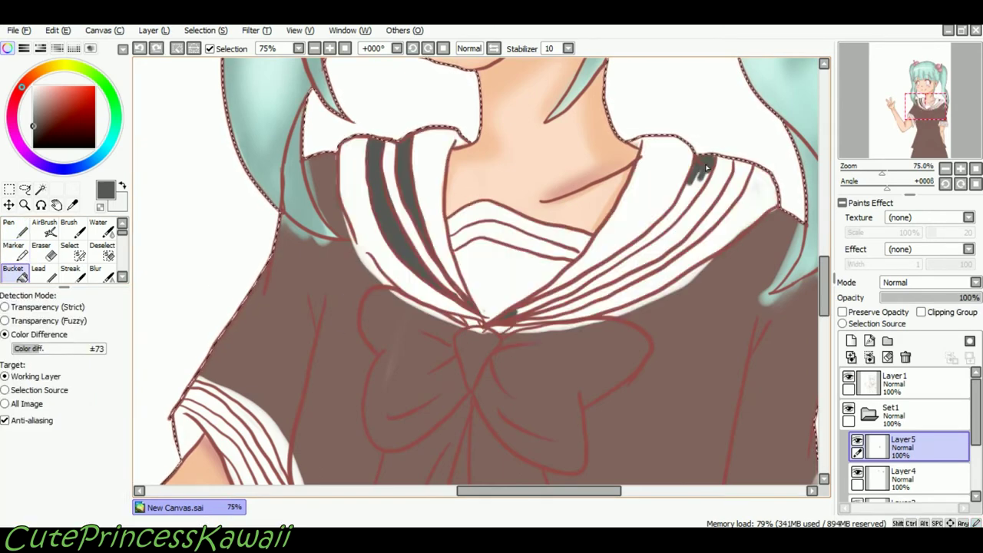
click(13, 228)
mouse_move(704, 159)
mouse_down()
mouse_move(696, 184)
mouse_move(624, 257)
mouse_move(515, 315)
mouse_move(614, 266)
mouse_move(709, 164)
mouse_move(635, 250)
mouse_up()
mouse_move(728, 148)
mouse_down()
mouse_move(741, 173)
mouse_move(691, 230)
mouse_move(538, 323)
mouse_move(659, 259)
mouse_move(741, 184)
mouse_move(697, 224)
mouse_move(770, 188)
mouse_move(725, 173)
mouse_move(626, 265)
mouse_move(669, 246)
mouse_move(649, 284)
mouse_move(690, 265)
mouse_up()
right_click(755, 201)
key(ctrl+z)
drag(631, 289, 662, 274)
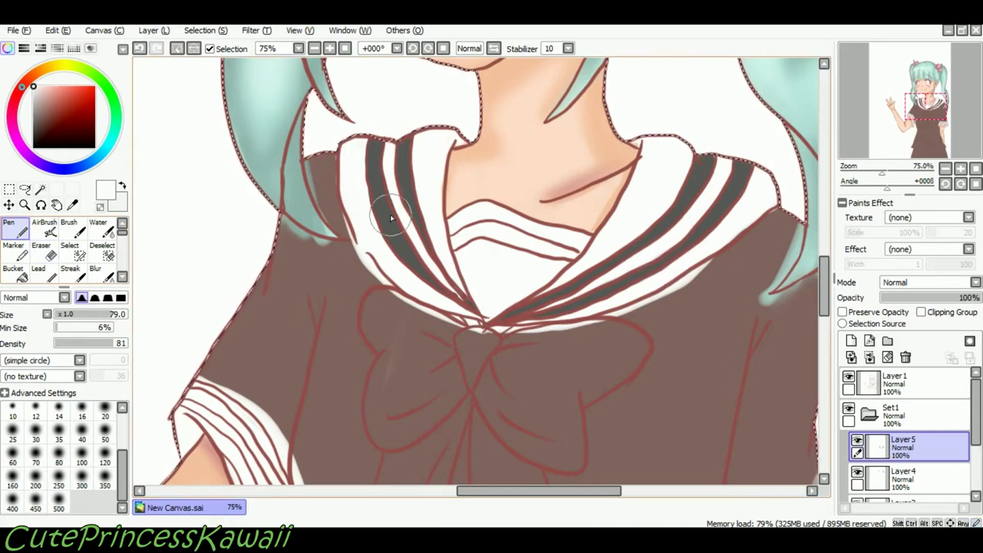
Paint the stripe across the chest panel between the collar flaps dark grey.
key(x)
mouse_move(452, 235)
mouse_down()
mouse_move(520, 235)
mouse_move(578, 254)
mouse_move(457, 251)
mouse_move(527, 241)
mouse_move(557, 255)
mouse_move(435, 243)
mouse_move(445, 258)
mouse_move(475, 247)
mouse_move(513, 254)
mouse_move(497, 220)
mouse_up()
key(x)
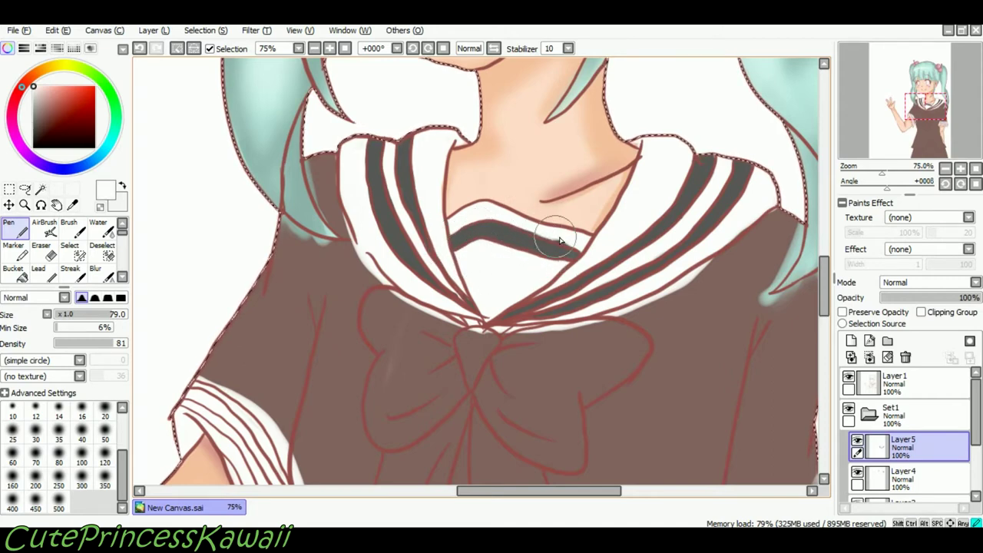
Paint the two stripes on the left sleeve's cuff dark grey with the Pen at size 79.
key(x)
drag(824, 284, 826, 306)
drag(499, 491, 477, 491)
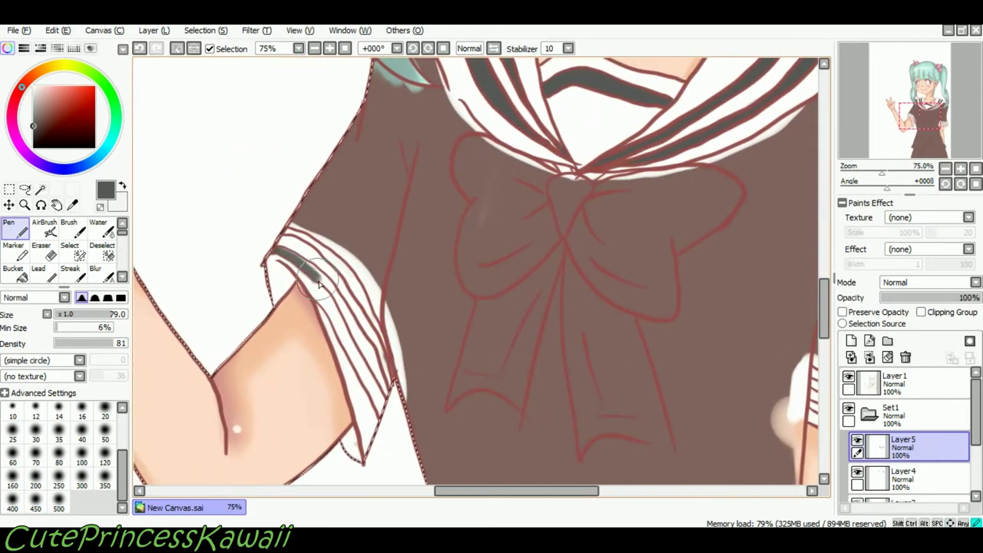
key(ctrl+z)
mouse_move(307, 252)
mouse_down()
mouse_move(388, 370)
mouse_move(365, 359)
mouse_move(383, 417)
mouse_move(321, 303)
mouse_move(278, 262)
mouse_move(334, 312)
mouse_move(346, 342)
mouse_move(319, 300)
mouse_up()
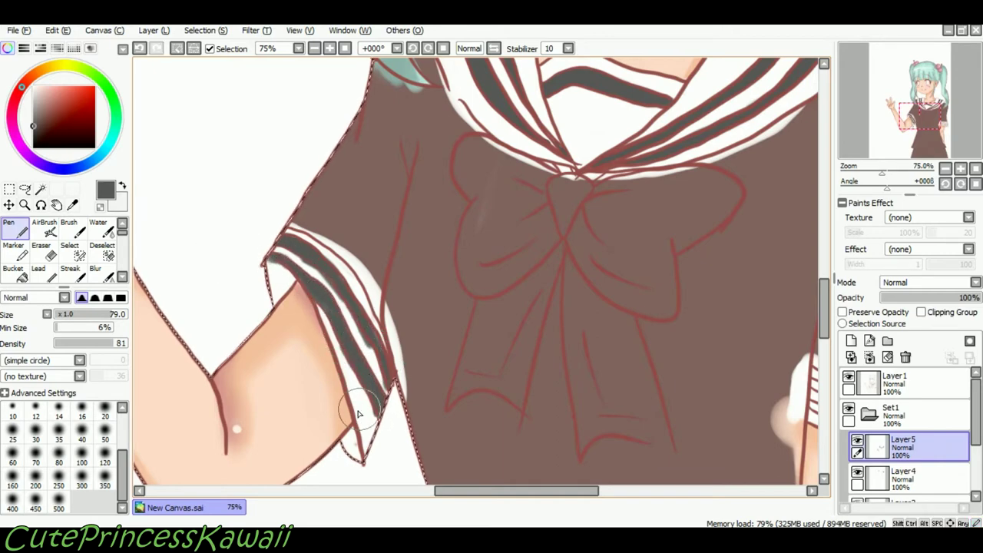
right_click(361, 417)
mouse_move(352, 363)
mouse_down()
mouse_move(328, 326)
mouse_move(368, 351)
mouse_move(363, 338)
mouse_move(386, 391)
mouse_move(320, 277)
mouse_move(341, 305)
mouse_move(282, 252)
mouse_move(268, 263)
mouse_move(317, 291)
mouse_move(281, 307)
mouse_move(321, 297)
mouse_move(370, 330)
mouse_move(326, 323)
mouse_up()
Paint the two stripes on the right sleeve's cuff dark grey and tidy them with white.
key(x)
mouse_move(798, 380)
mouse_down()
mouse_move(408, 328)
mouse_move(384, 313)
mouse_move(439, 325)
mouse_move(391, 342)
mouse_move(380, 338)
mouse_move(446, 330)
mouse_move(416, 336)
mouse_up()
key(x)
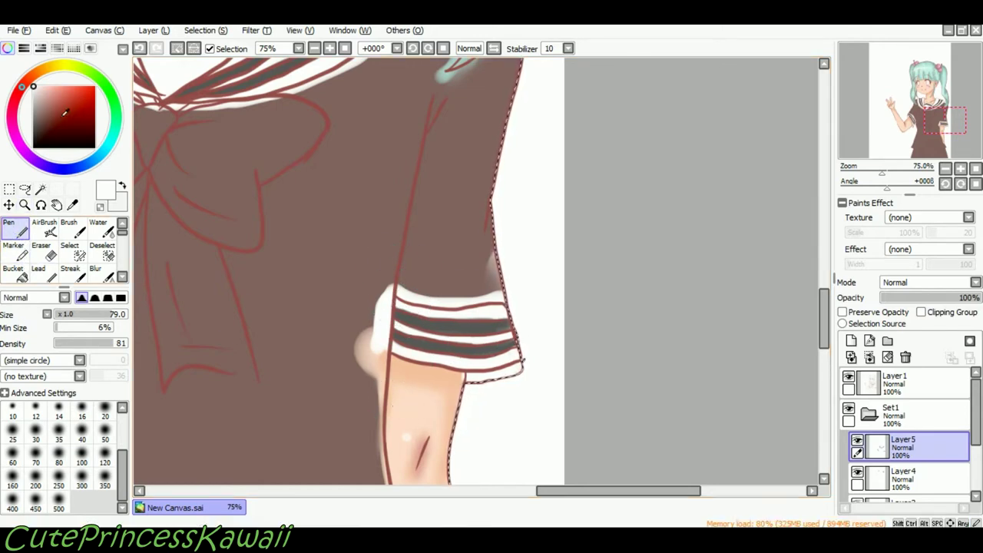
Add a new layer and shade the lower corner of the right sleeve's cuff light grey with the AirBrush at size 80.
click(44, 228)
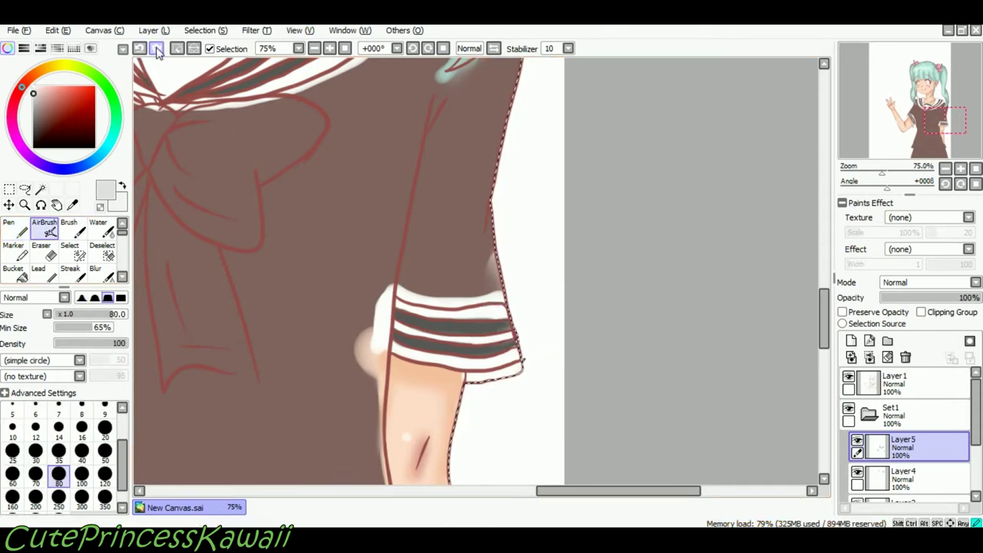
click(11, 227)
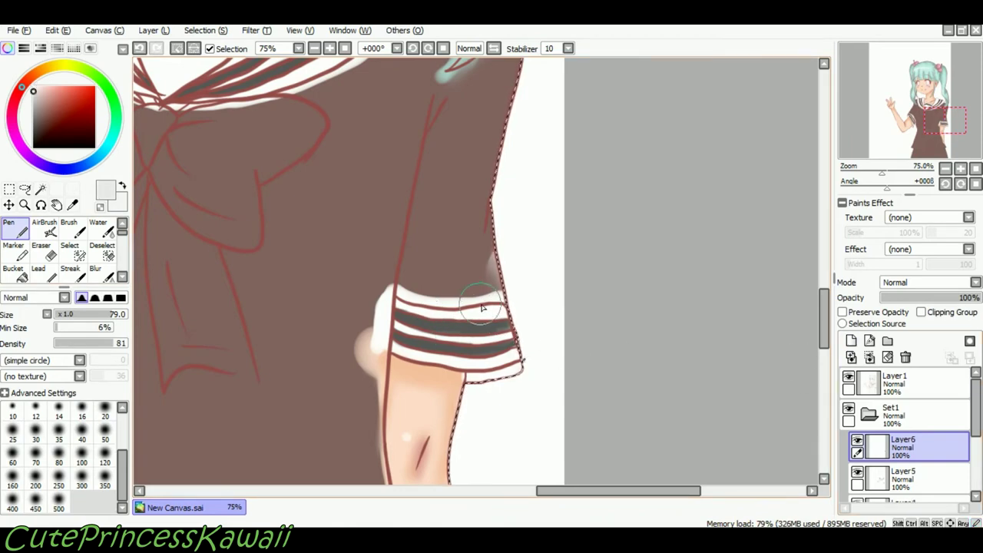
drag(920, 460, 922, 485)
click(49, 231)
drag(487, 302, 514, 374)
drag(914, 480, 904, 446)
drag(494, 273, 513, 349)
key(ctrl+z)
key(ctrl+z)
key(ctrl+y)
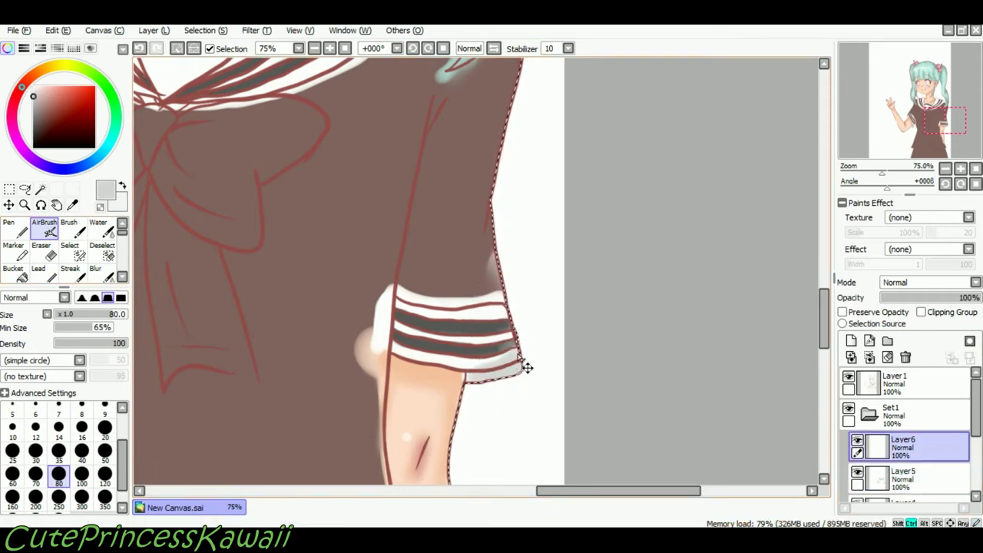
Shade the rest of the right cuff's white bands with the AirBrush at size 50 and erase the excess over the stripes.
mouse_move(490, 308)
mouse_down()
mouse_move(415, 298)
mouse_move(404, 308)
mouse_move(400, 300)
mouse_move(517, 309)
mouse_up()
key(ctrl+z)
click(105, 452)
click(49, 252)
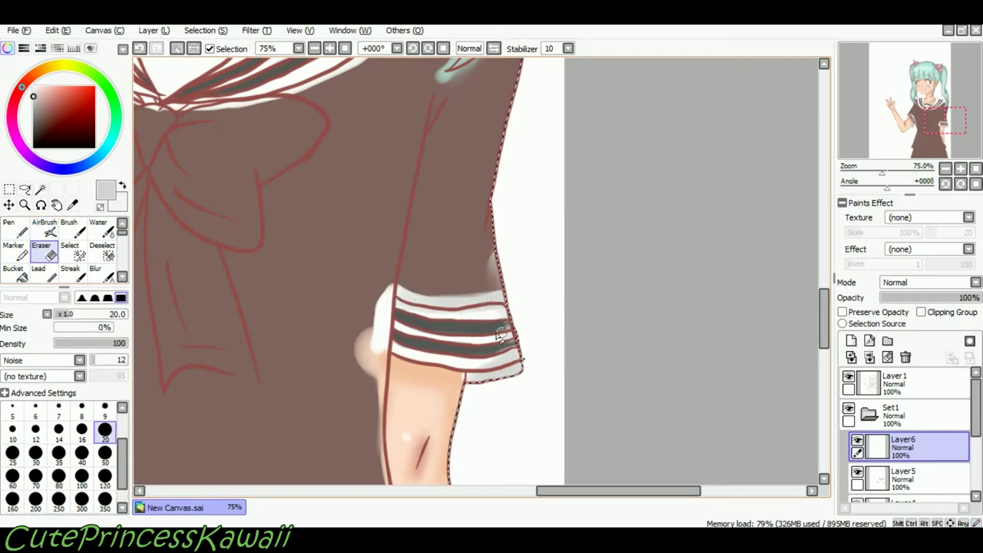
Shade the left sleeve's cuff light grey with the AirBrush at size 50 and erase the excess with the Eraser at size 20.
drag(576, 492, 461, 492)
click(51, 231)
drag(332, 196, 341, 221)
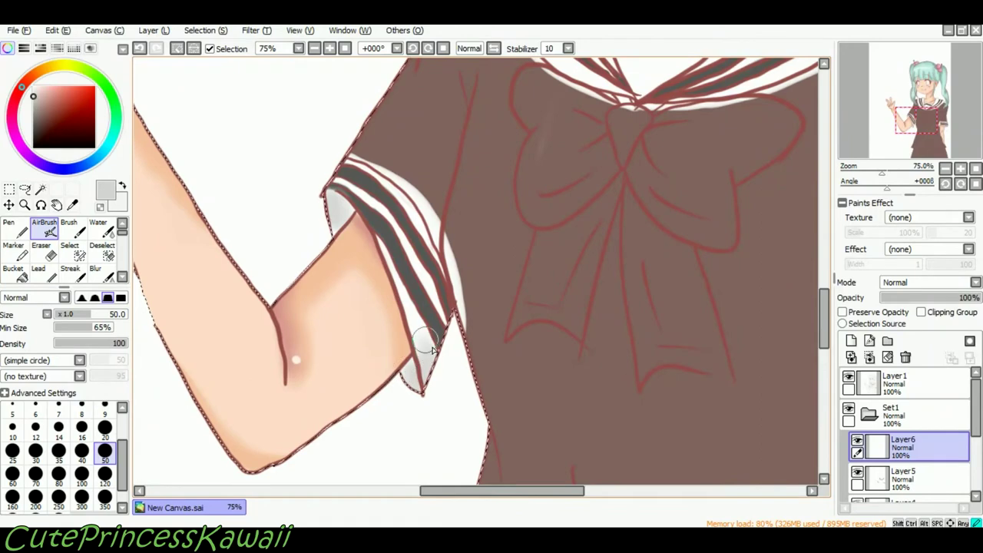
key(e)
drag(451, 355, 433, 322)
drag(403, 224, 461, 345)
Merge the cuff shading and stripe layers down and add a new empty layer for the bow.
click(869, 357)
click(869, 357)
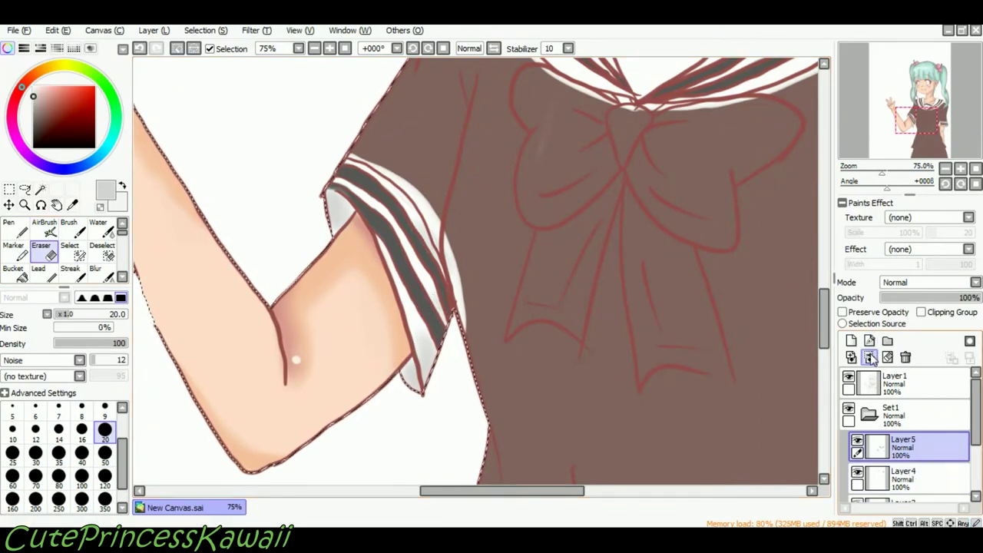
scroll(329, 232, down, 1)
right_click(420, 244)
drag(499, 491, 529, 491)
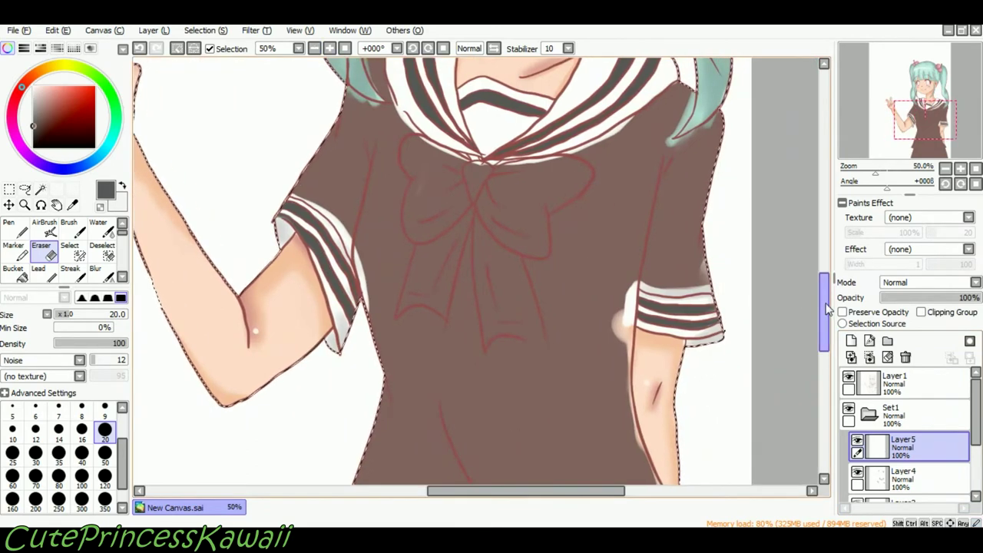
drag(825, 312, 825, 307)
Choose a muted red and outline the bow's loops, knot and ribbon tails with the Pen at size 79.
click(17, 95)
drag(58, 96, 61, 95)
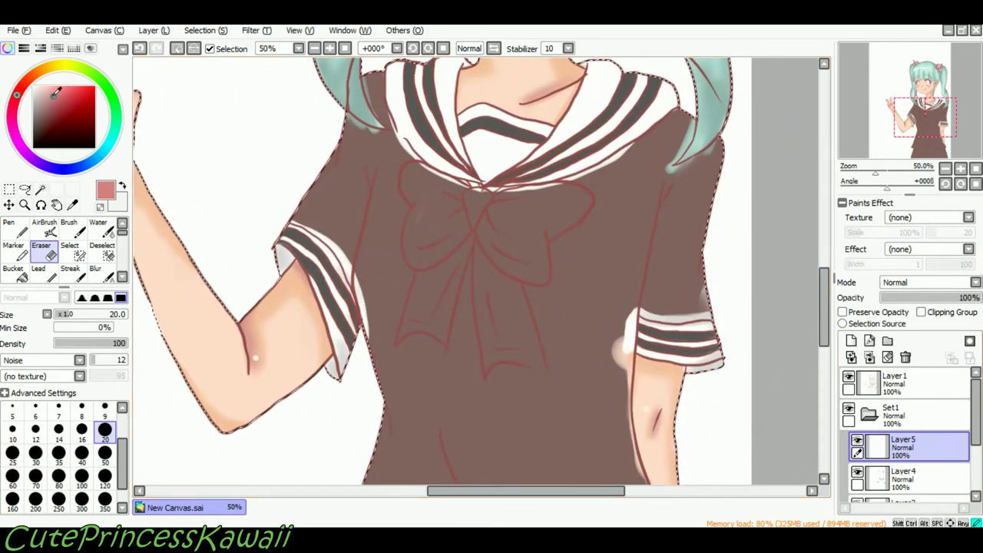
click(61, 95)
key(n)
mouse_move(414, 168)
mouse_down()
mouse_move(404, 350)
mouse_move(461, 226)
mouse_move(495, 372)
mouse_move(541, 254)
mouse_move(592, 196)
mouse_move(464, 185)
mouse_move(538, 189)
mouse_move(494, 191)
mouse_up()
Fill the outlined bow loops and tails with red using the Bucket and cover the remaining gaps with the Pen.
click(14, 272)
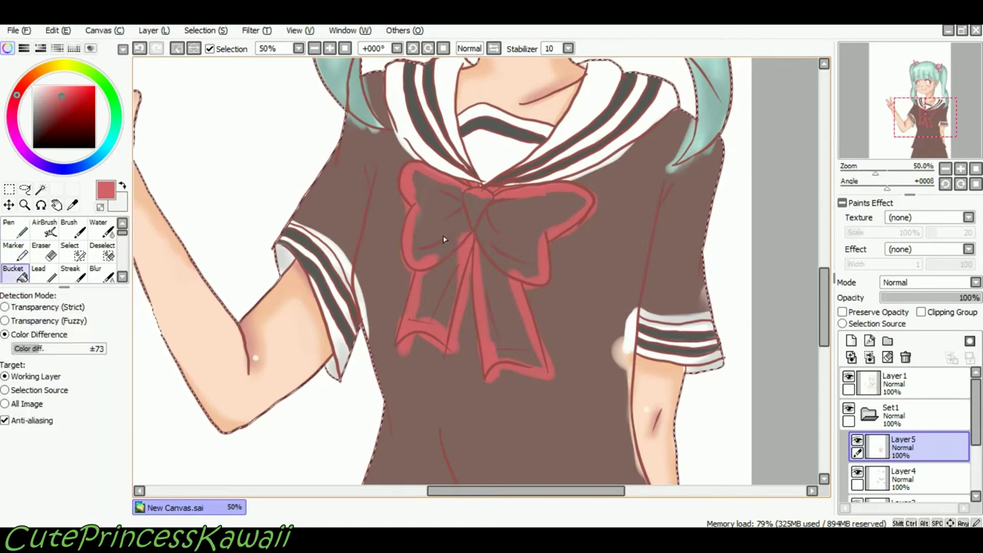
click(446, 223)
click(537, 222)
click(503, 307)
click(436, 292)
click(14, 228)
mouse_move(436, 251)
mouse_down()
mouse_move(483, 277)
mouse_move(526, 333)
mouse_up()
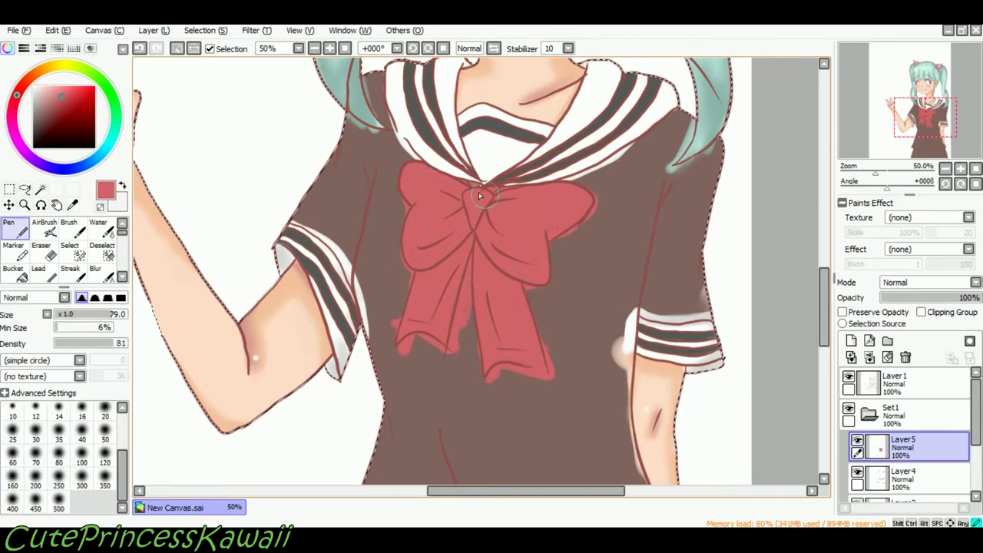
Try shading the bow's left loop with darker red Pen strokes and undo them.
drag(470, 188, 415, 265)
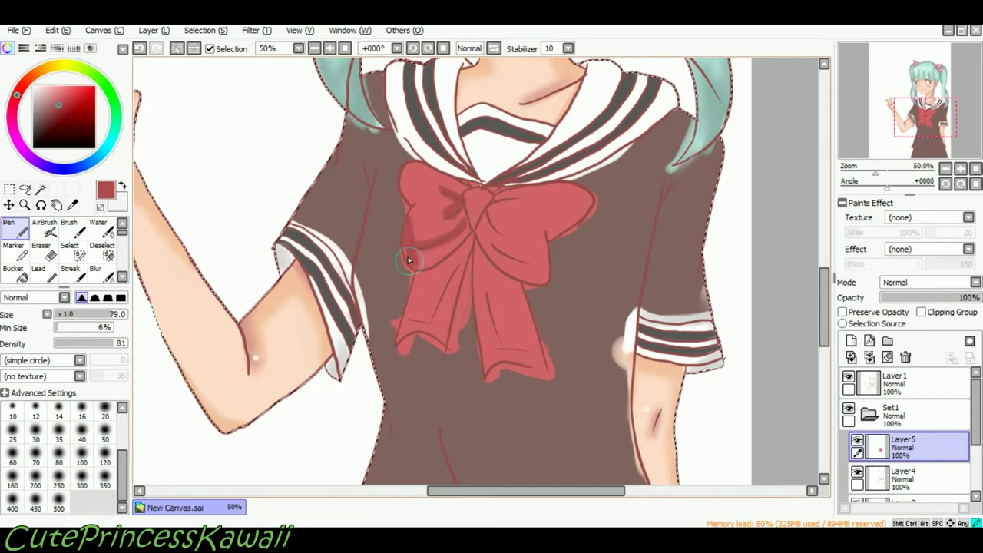
mouse_move(406, 168)
mouse_down()
mouse_move(417, 202)
mouse_move(459, 197)
mouse_up()
key(ctrl+z)
key(ctrl+z)
key(ctrl+z)
Shade the folds of the bow's loops and ribbon tails darker red with the AirBrush at size 50.
click(47, 230)
mouse_move(461, 206)
mouse_down()
mouse_move(419, 255)
mouse_move(434, 173)
mouse_up()
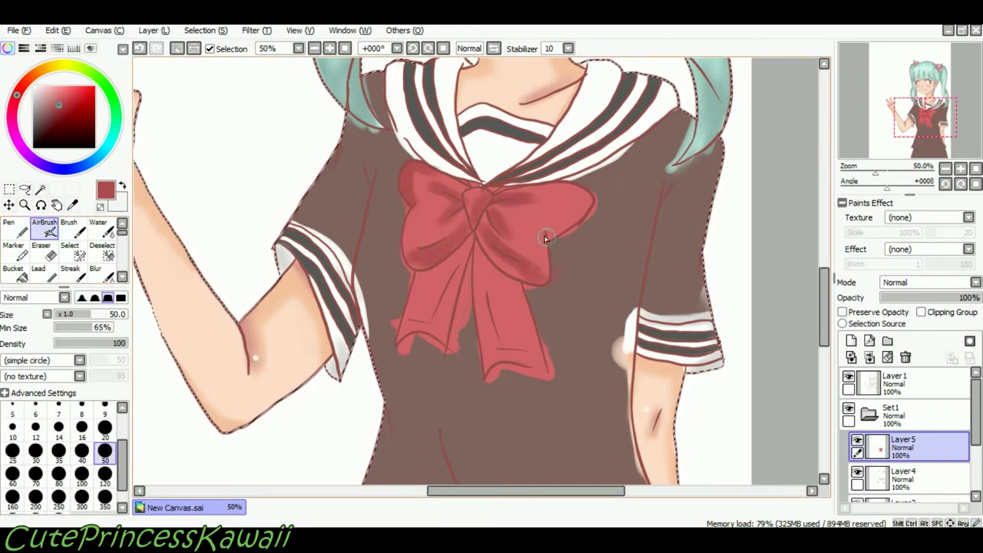
drag(546, 239, 578, 193)
drag(488, 265, 513, 347)
drag(540, 326, 491, 375)
drag(455, 323, 404, 329)
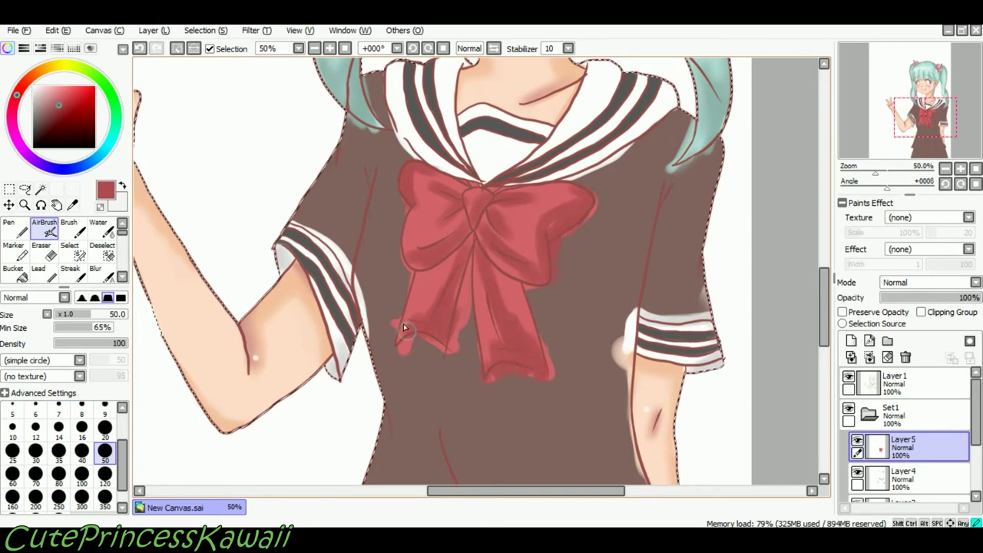
drag(451, 265, 417, 275)
Blend the bow's shading with the Blur tool at size 42.
click(100, 273)
click(109, 297)
click(85, 314)
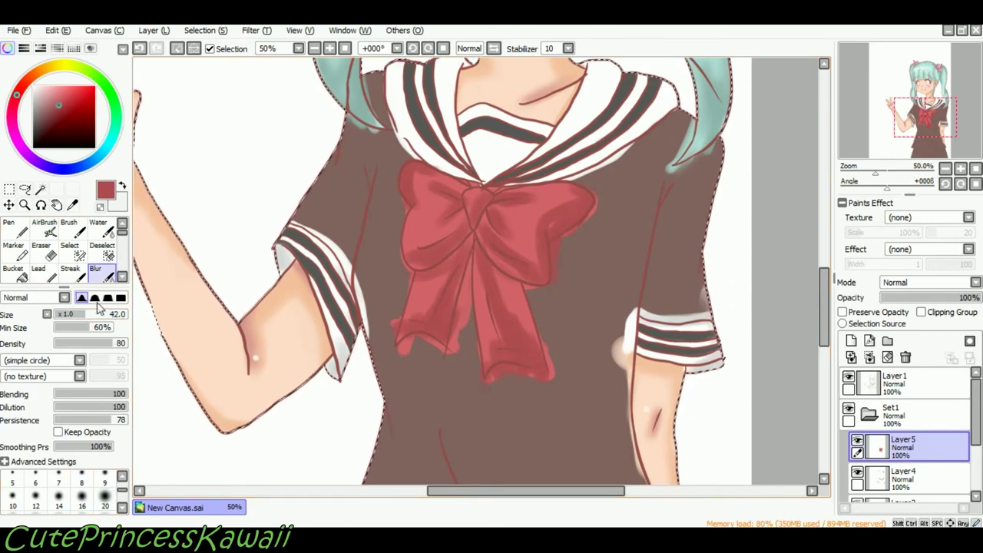
drag(411, 174, 415, 199)
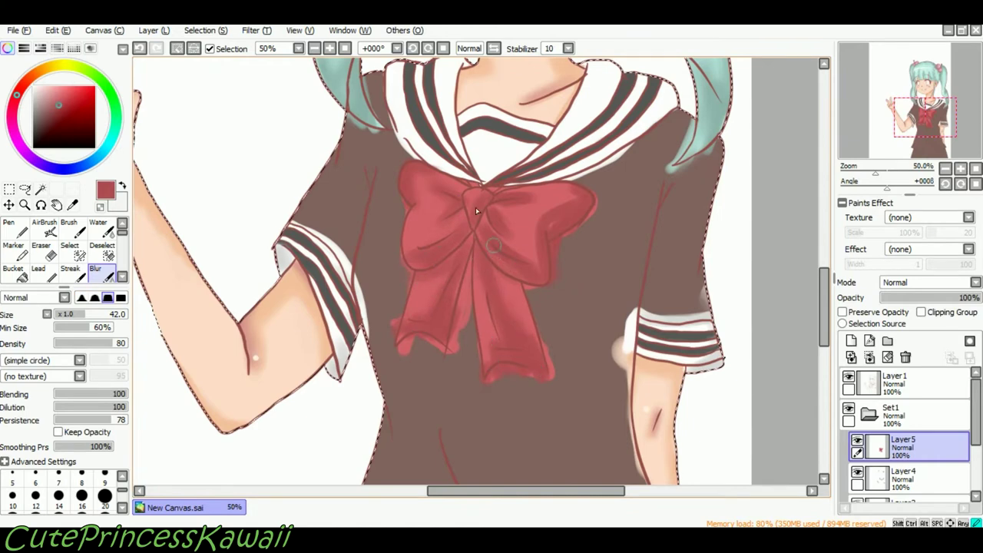
Deepen the bow's folds with a darker red AirBrush at size 50 and blend them with the Blur tool at size 62.
click(53, 114)
click(14, 229)
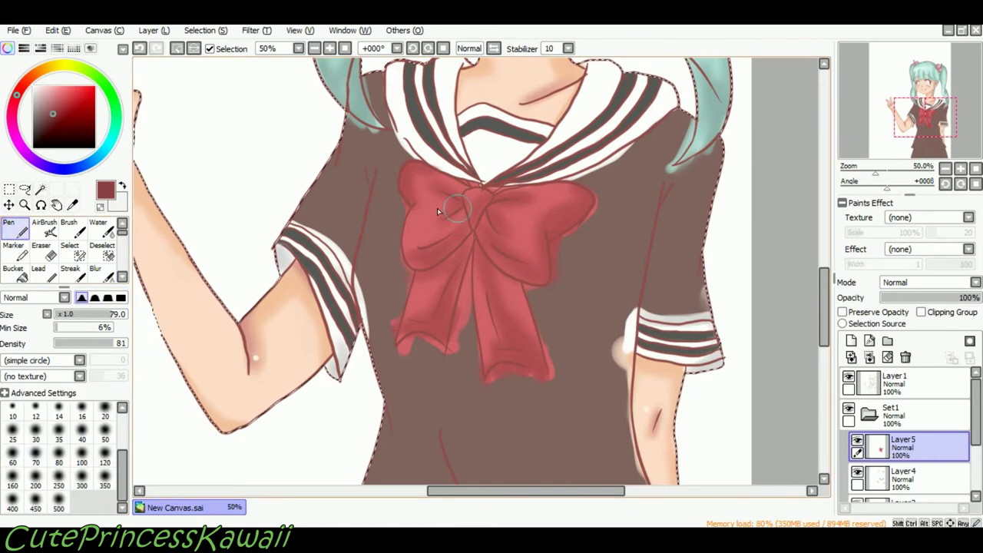
click(44, 229)
drag(483, 199, 461, 208)
drag(450, 243, 418, 256)
drag(491, 242, 536, 263)
drag(481, 284, 525, 352)
drag(446, 280, 409, 321)
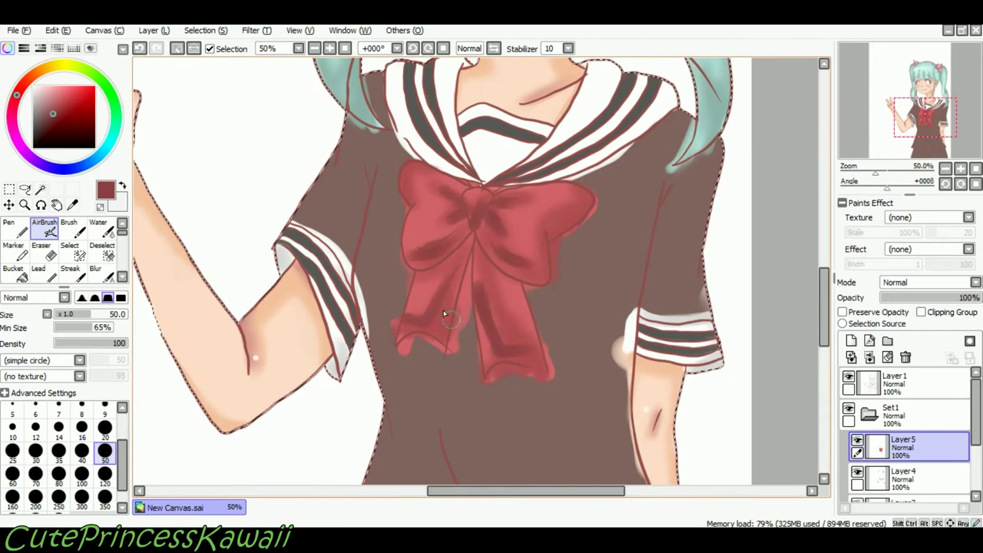
click(100, 274)
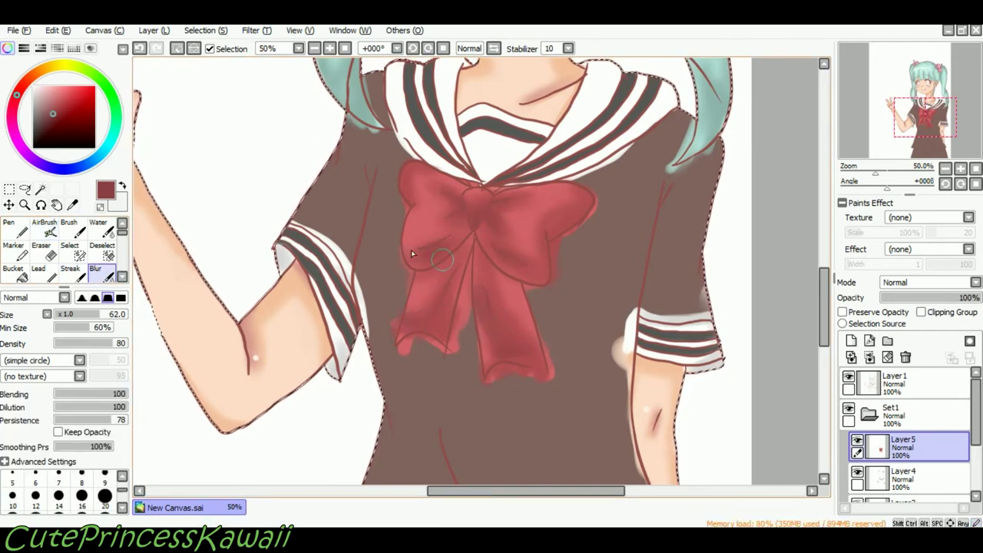
drag(492, 330, 499, 296)
Paint light pink highlights on the bow's loops with the Pen and blend them with the Blur tool.
click(15, 229)
click(54, 91)
drag(523, 204, 539, 201)
click(100, 270)
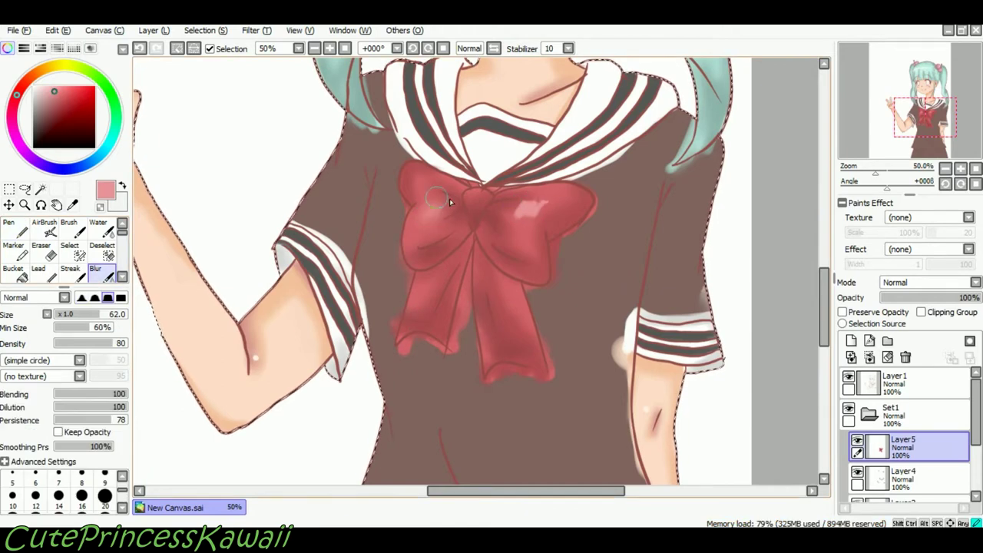
Paint light pink highlights on the bow's two ribbon tails and blur them at size 62.
click(16, 230)
drag(503, 294, 514, 313)
drag(417, 285, 424, 295)
click(100, 270)
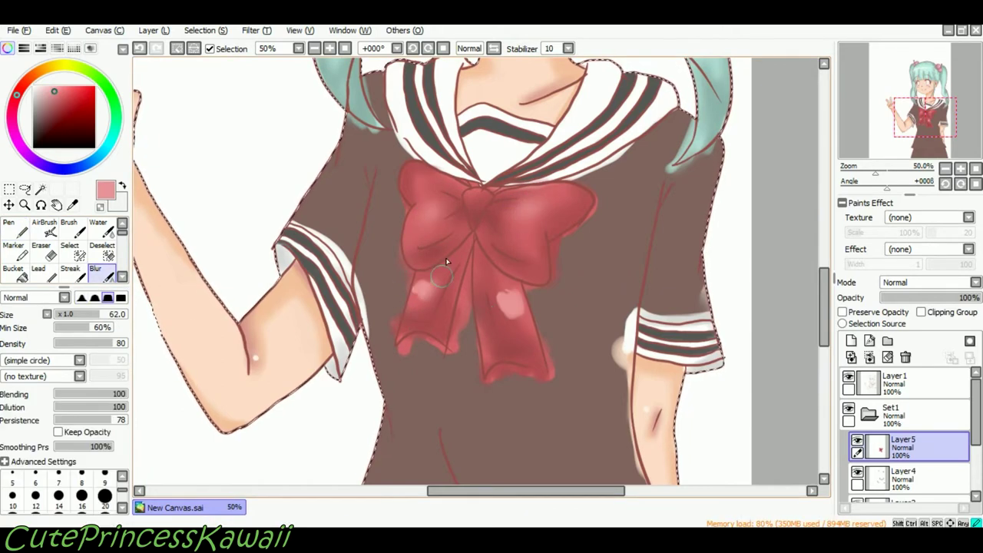
Dot small pink highlights on the bow's knot, loops and tails with the Pen at size 50 and soften them with Blur.
key(n)
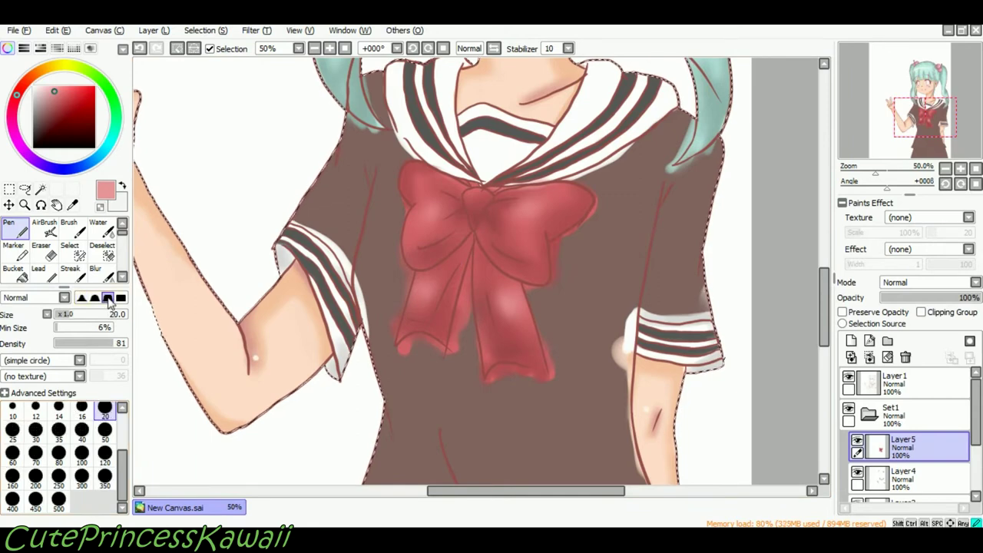
click(104, 431)
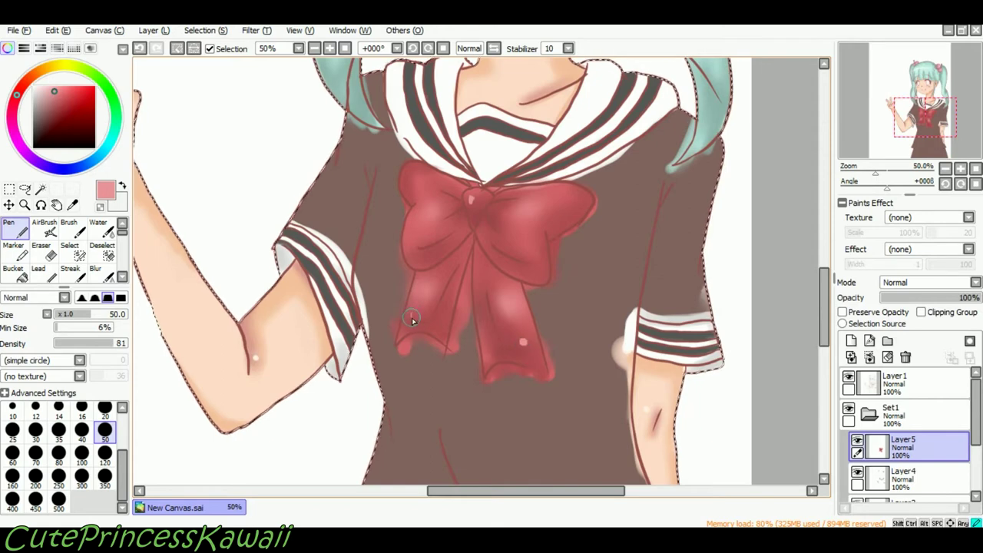
click(427, 200)
click(101, 273)
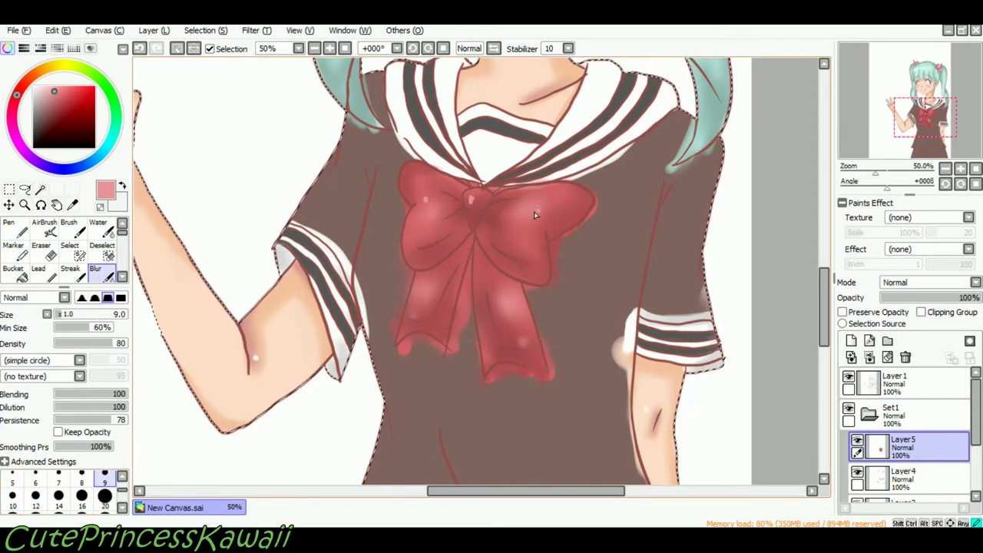
Switch to Layer4 and shade the collar and chest panel with light grey sampled from the cuff, using the AirBrush at size 50.
click(910, 479)
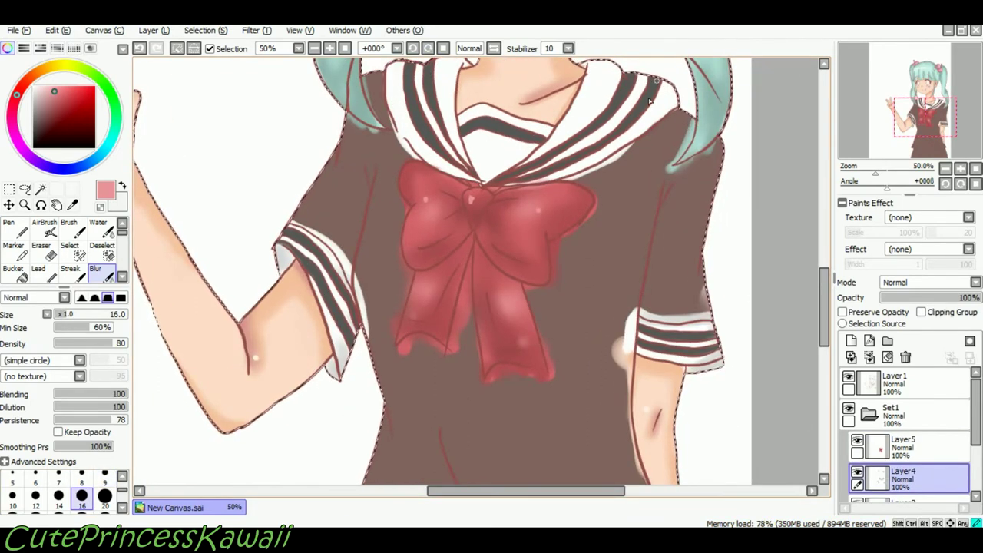
right_click(338, 367)
click(44, 229)
drag(826, 328, 828, 311)
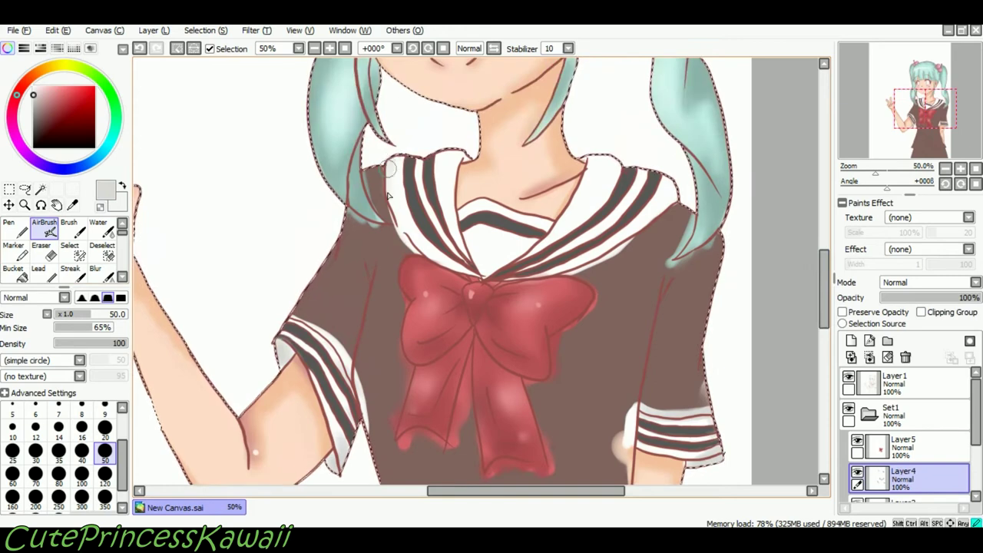
drag(478, 226, 483, 265)
mouse_move(602, 171)
mouse_down()
mouse_move(532, 248)
mouse_move(642, 180)
mouse_move(624, 235)
mouse_up()
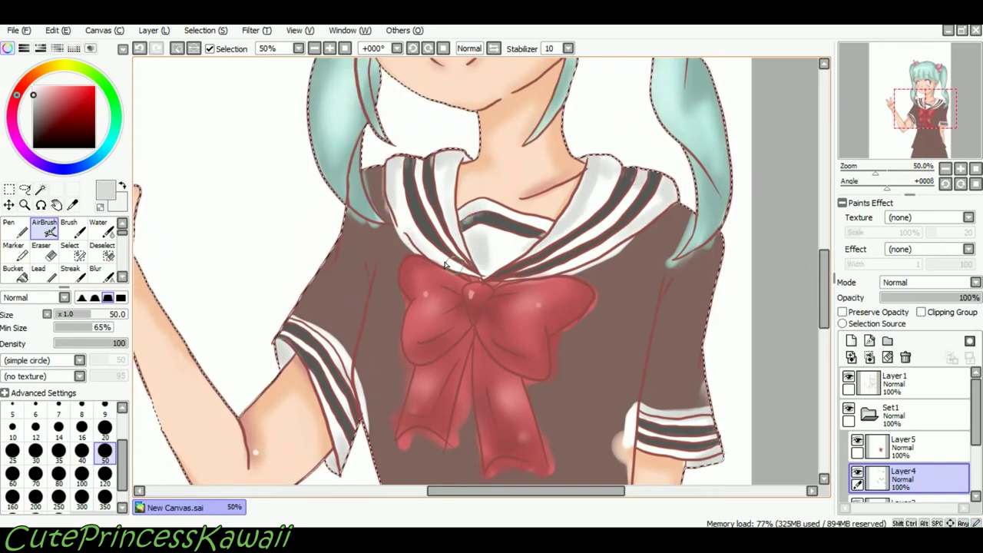
Repaint the dark grey stripes over the shading on the collar and chest panel with the Pen at size 50.
key(e)
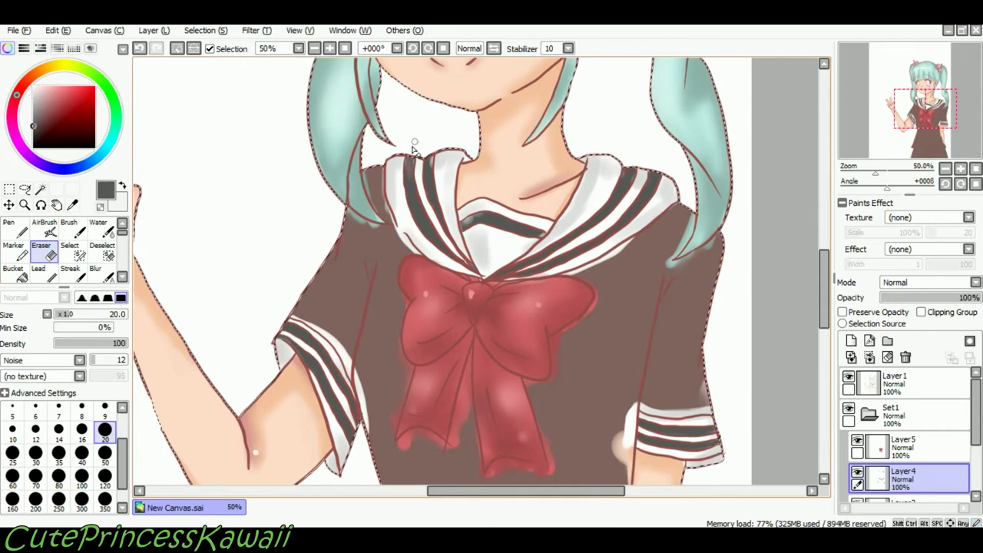
key(n)
drag(430, 159, 433, 166)
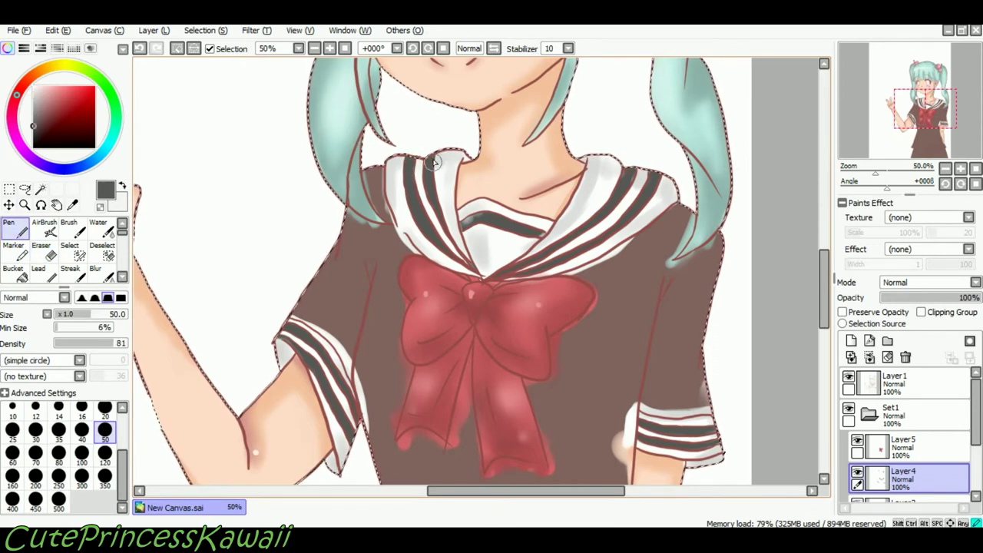
drag(467, 223, 465, 228)
scroll(421, 109, up, 2)
right_click(473, 169)
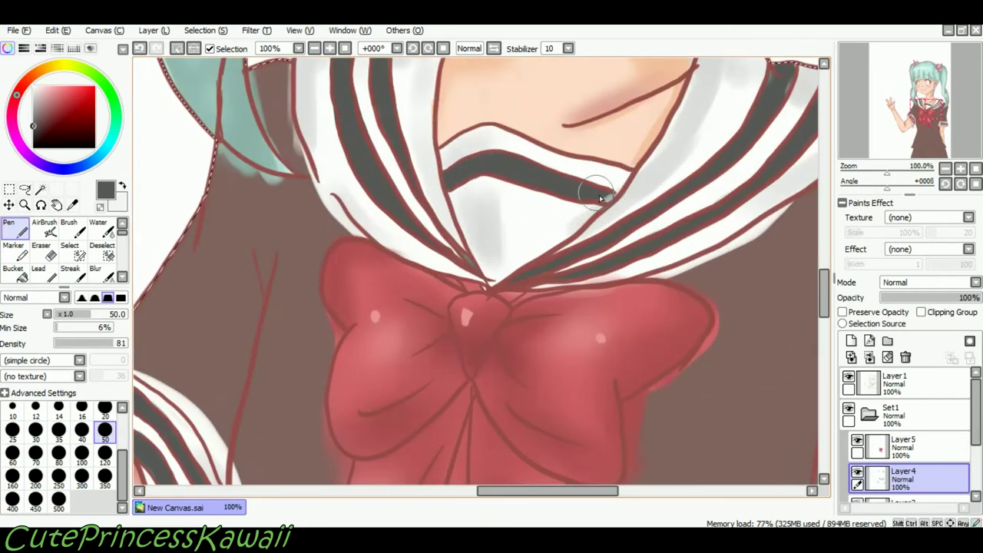
right_click(587, 190)
drag(523, 491, 551, 491)
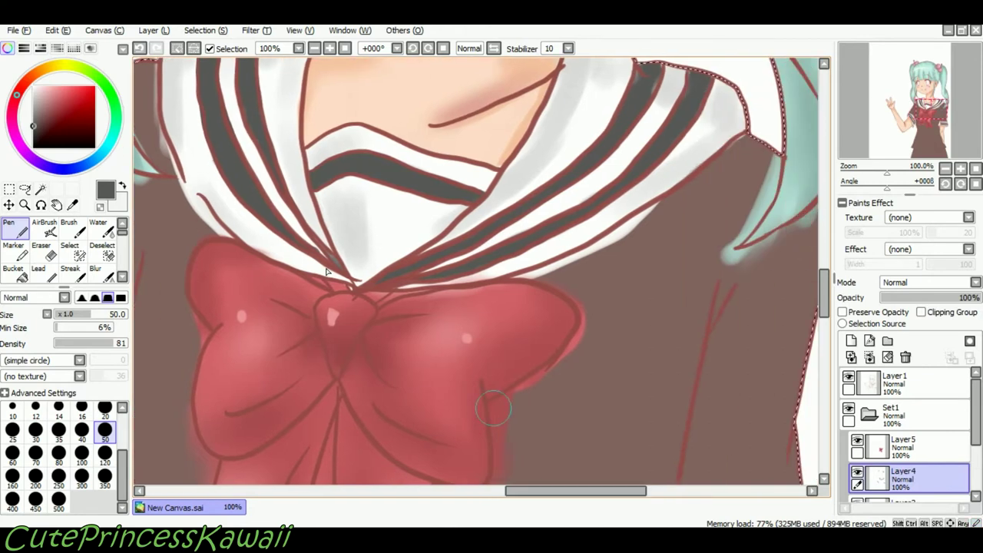
scroll(679, 172, up, 3)
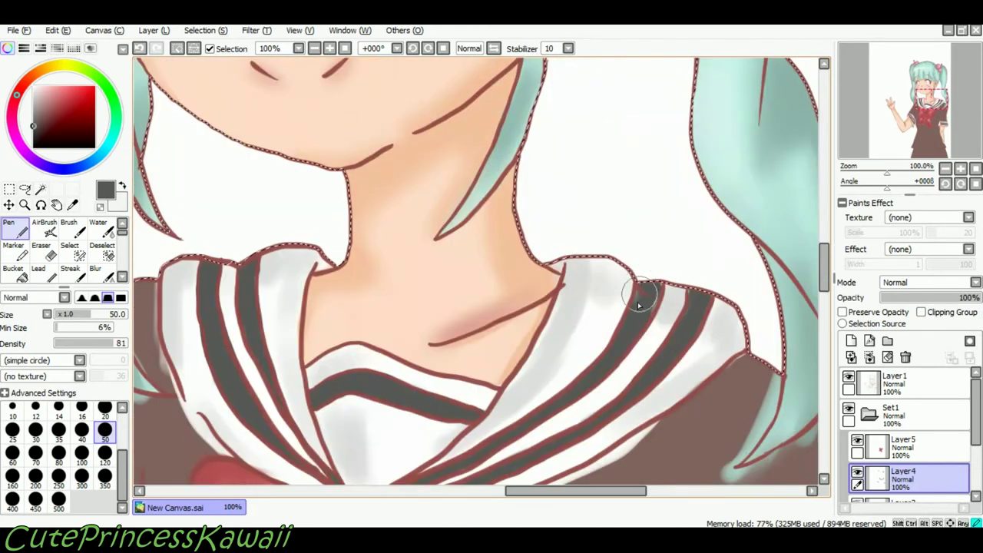
Shade the inner edge of the sailor collar's left flap light grey with the AirBrush at size 14.
key(e)
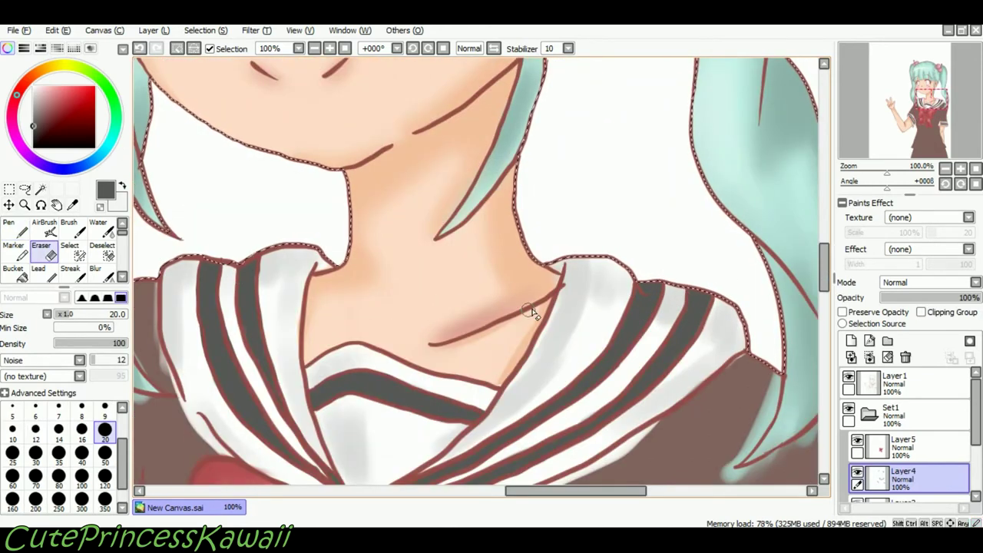
click(50, 229)
click(59, 430)
right_click(307, 264)
drag(309, 267, 299, 330)
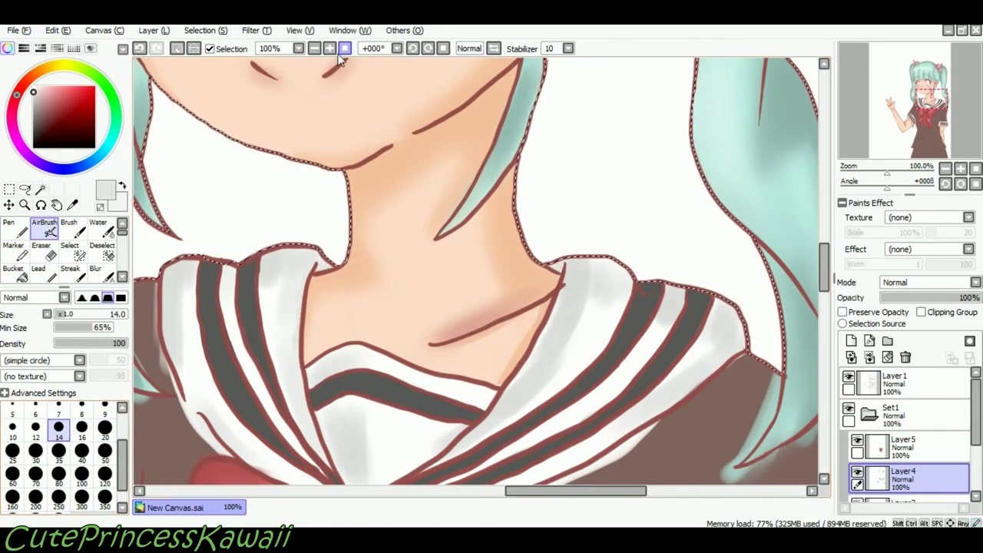
Touch up the collar on Layer4, blending its shading with Blur at size 16 and retouching the dark stripes with the Pen at size 50.
click(344, 49)
click(894, 447)
click(894, 477)
click(330, 48)
click(330, 48)
click(329, 48)
click(330, 48)
click(101, 273)
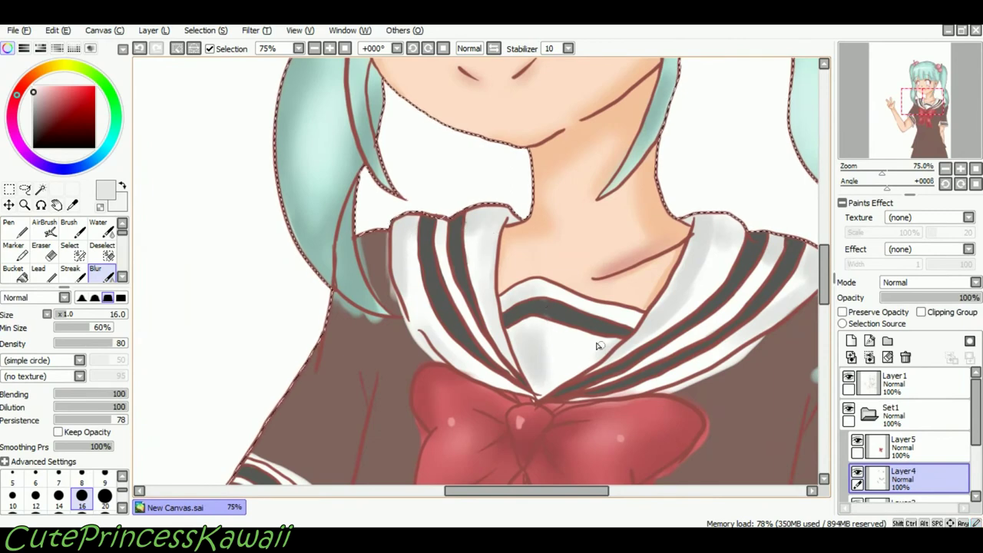
right_click(553, 309)
click(15, 229)
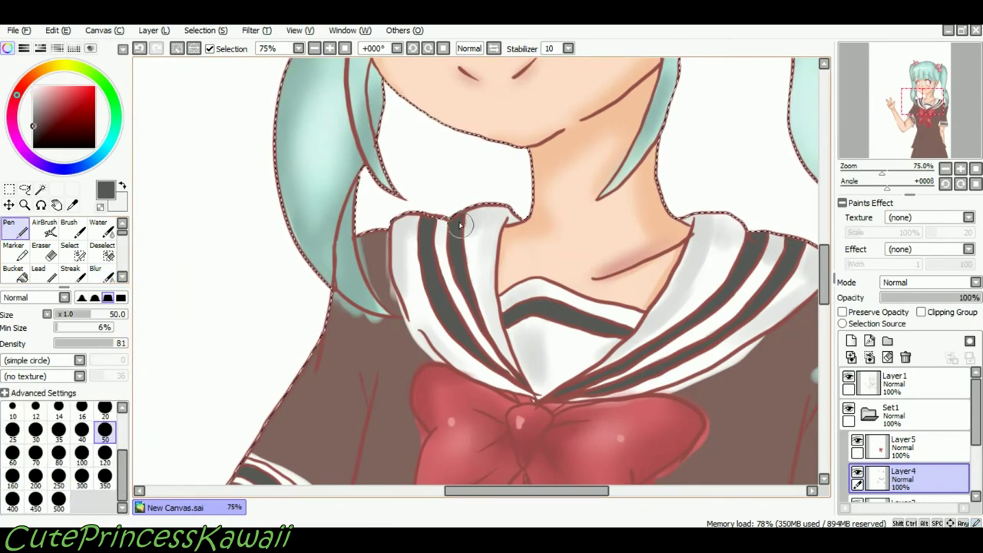
key(b)
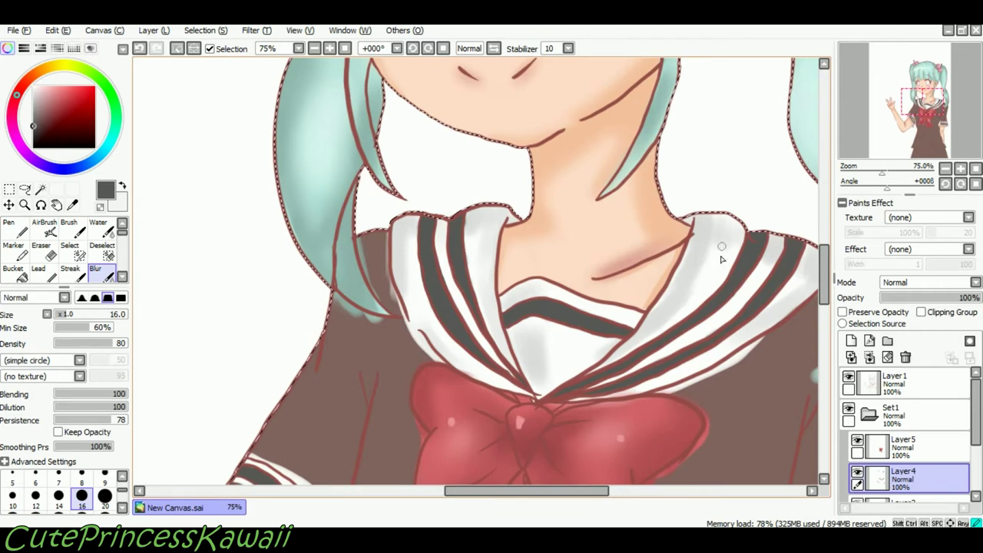
scroll(730, 268, right, 2)
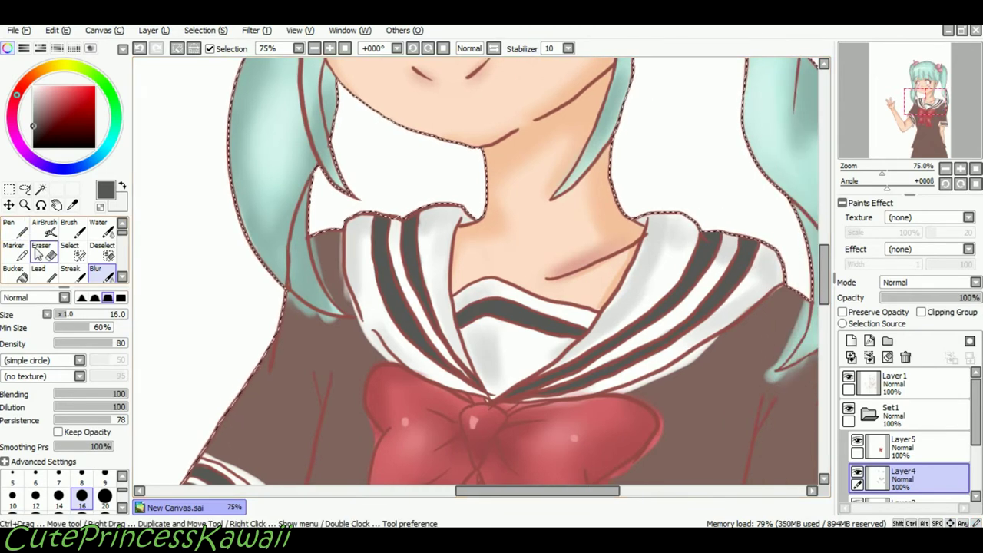
Merge the bow layer Layer5 down into Layer4 and add a new layer above it.
click(41, 250)
click(907, 445)
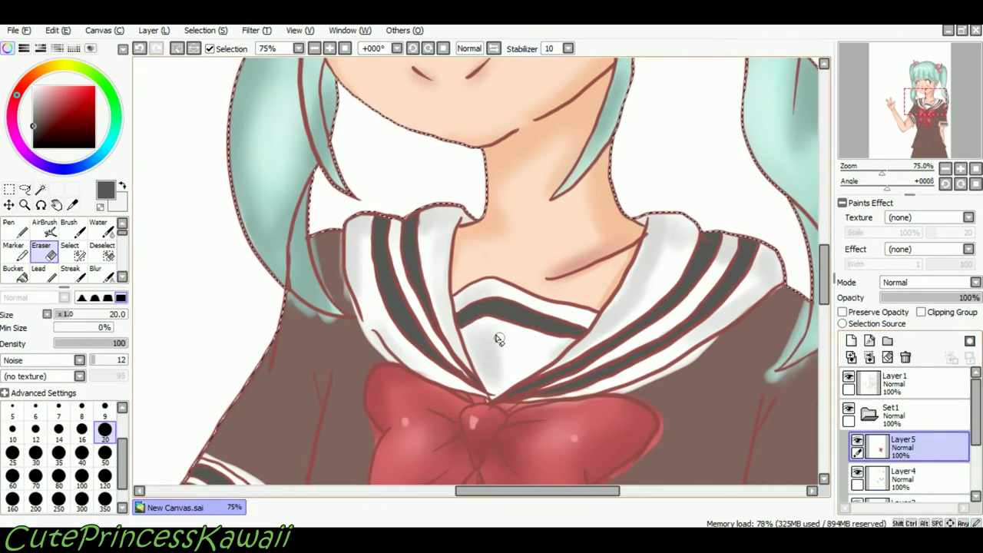
drag(825, 292, 825, 313)
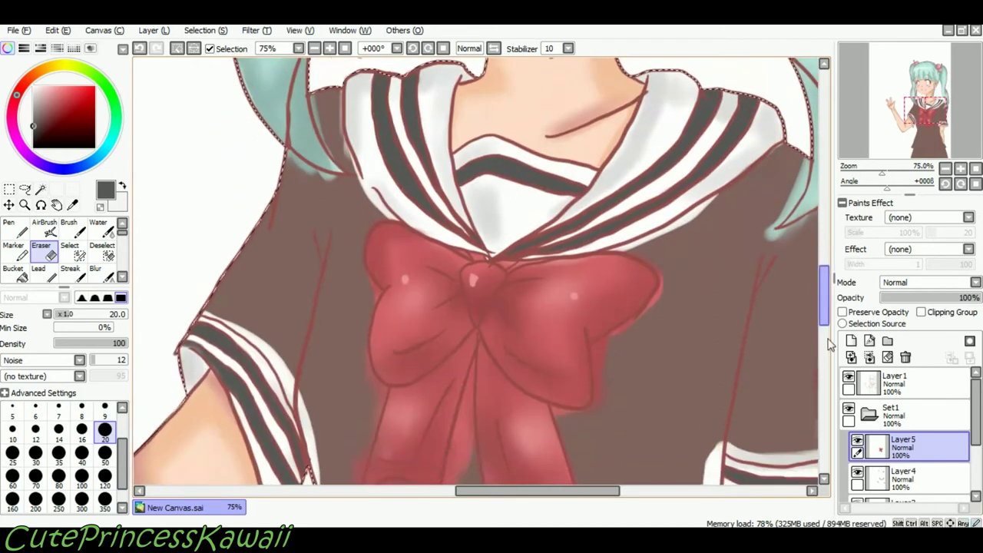
drag(976, 419, 975, 447)
click(851, 357)
click(893, 404)
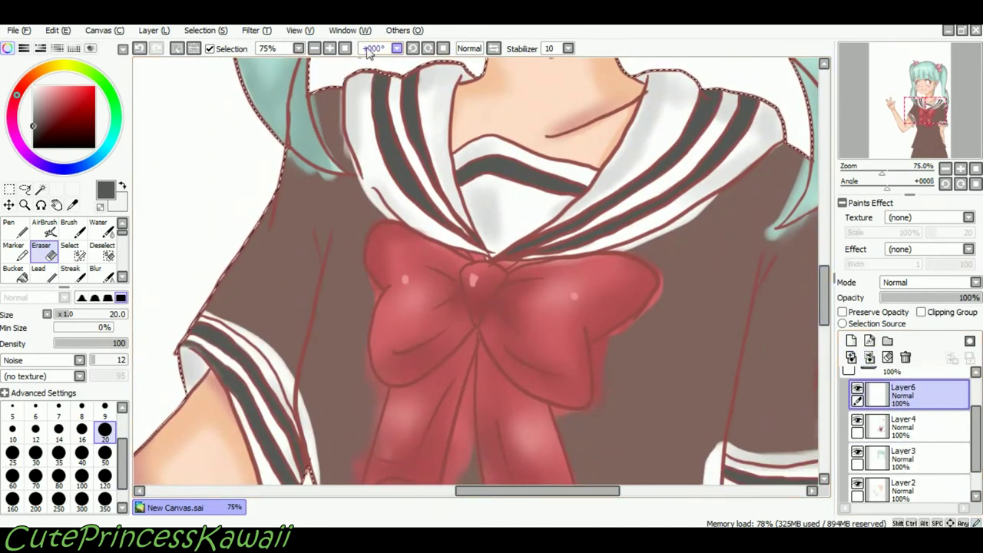
Paint a dark grey border on the shirt above the left sleeve's striped cuff with the Pen at size 120, erasing any overspill.
key(ctrl+minus)
click(41, 49)
click(40, 49)
click(15, 228)
drag(388, 276, 411, 257)
click(330, 49)
click(329, 47)
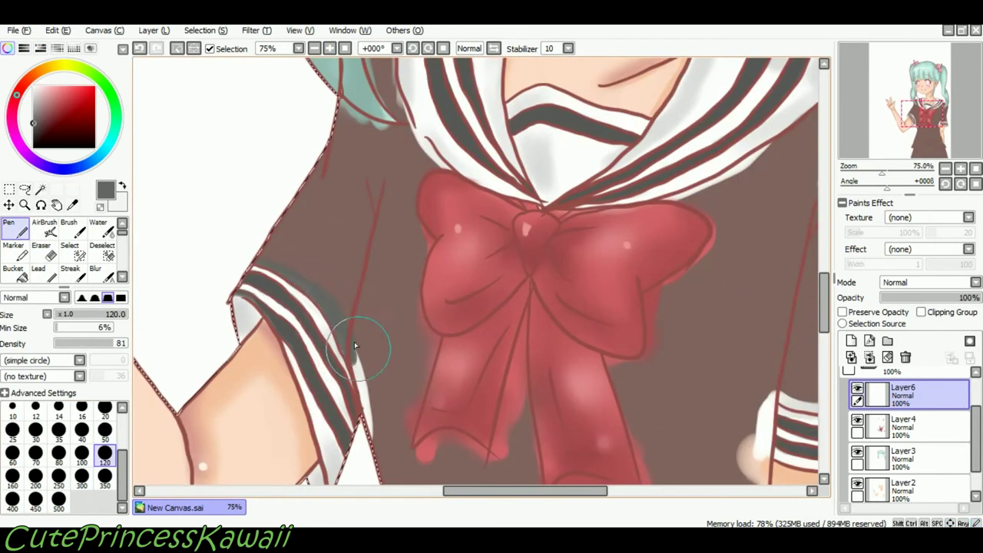
key(e)
key(n)
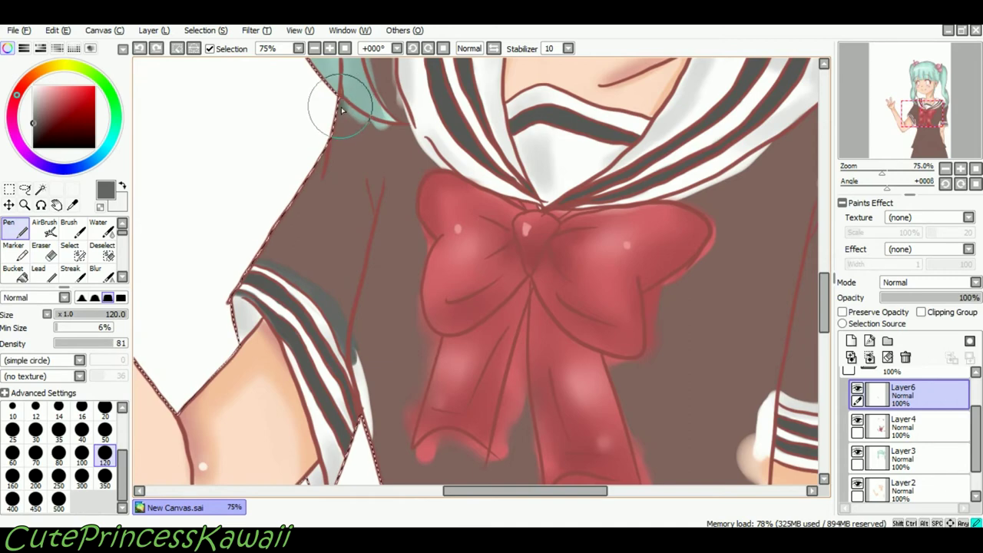
Paint the shirt dark grey along the left shoulder, beneath the hair, and beside the collar's left edge.
scroll(322, 215, up, 3)
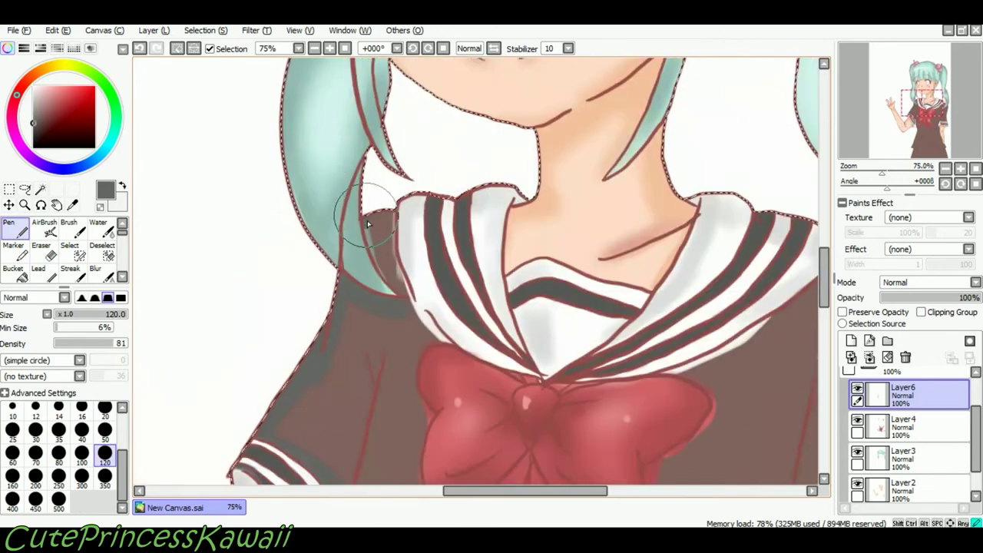
drag(393, 286, 394, 224)
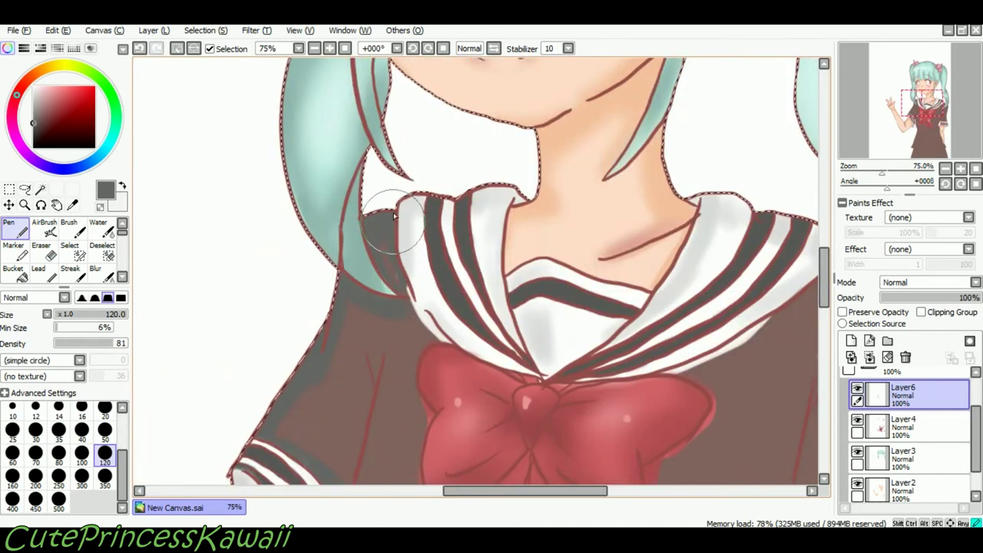
mouse_move(392, 283)
mouse_down()
mouse_move(409, 320)
mouse_move(407, 293)
mouse_move(432, 334)
mouse_move(412, 288)
mouse_move(432, 328)
mouse_up()
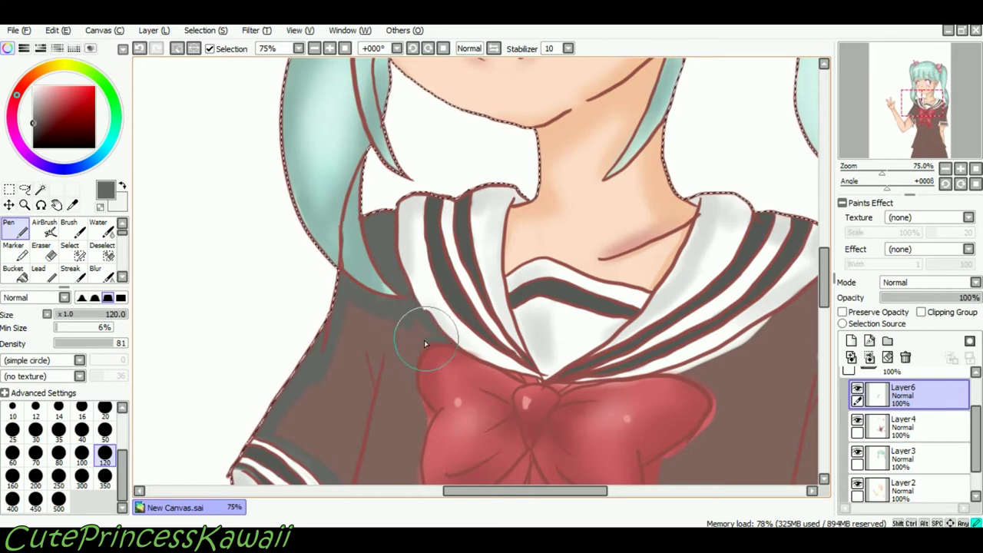
Paint the shirt dark grey around the bow's left loops and down the outer edge of the left ribbon tail, erasing overspill.
scroll(399, 330, down, 3)
key(e)
key(n)
drag(421, 378, 428, 373)
scroll(428, 373, down, 3)
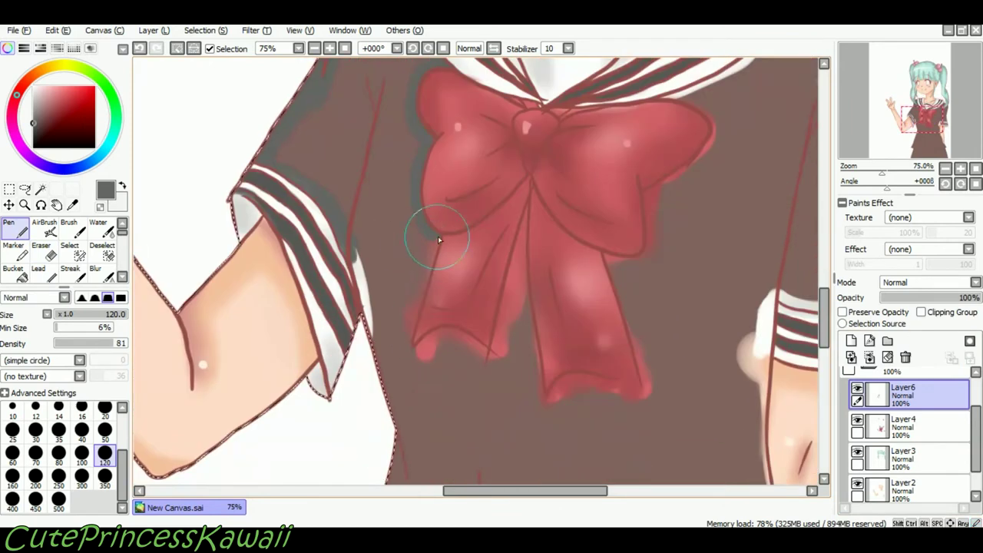
key(e)
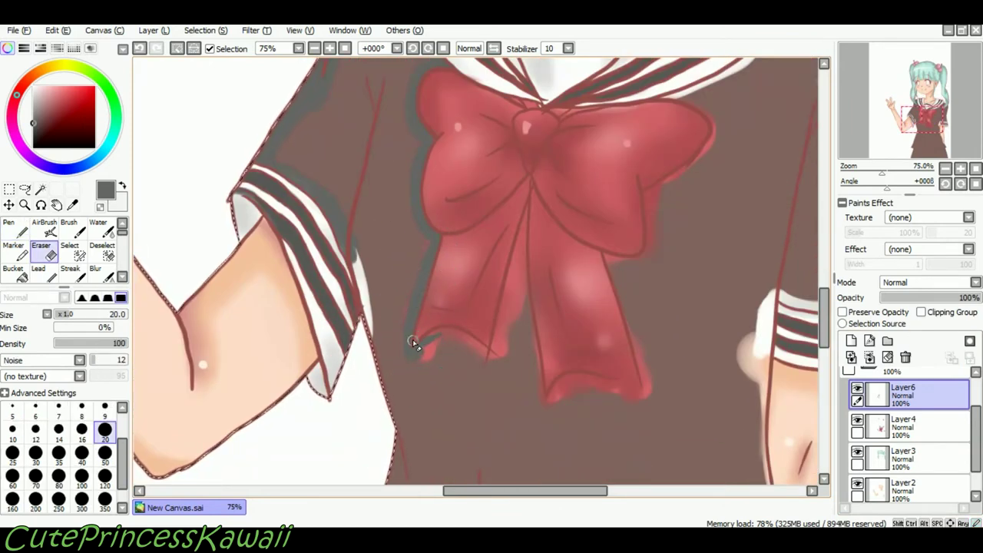
Paint dark grey under the left ribbon tail and up the gap between both tails, cleaning the edges with the Eraser.
key(n)
mouse_move(430, 336)
mouse_down()
mouse_move(544, 353)
mouse_move(447, 329)
mouse_move(485, 358)
mouse_up()
key(e)
drag(453, 324, 487, 351)
key(ctrl+z)
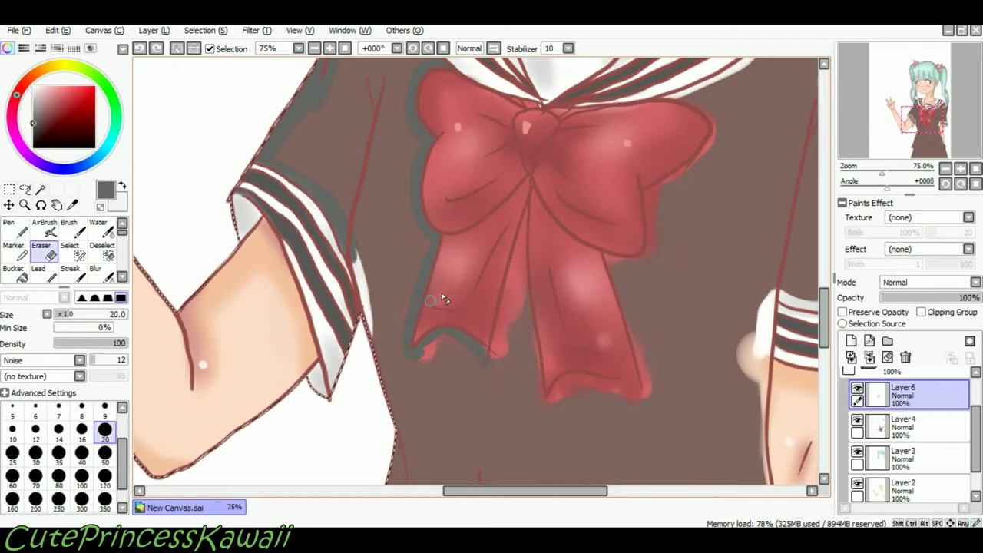
key(n)
mouse_move(499, 352)
mouse_down()
mouse_move(526, 226)
mouse_move(535, 356)
mouse_move(506, 342)
mouse_move(487, 357)
mouse_move(507, 232)
mouse_up()
key(e)
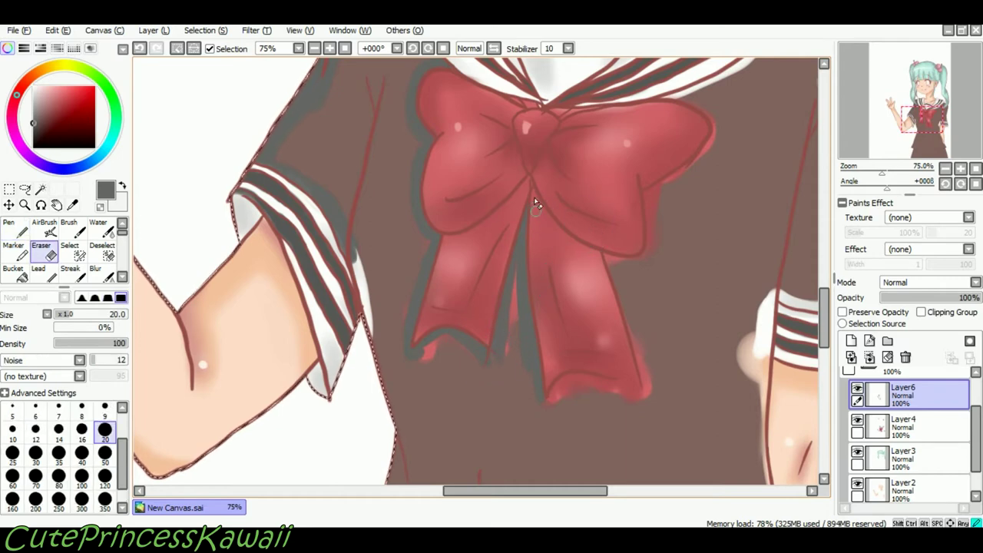
Paint dark grey around the right ribbon tail and under the bow's right loop, erasing overspill on the ribbon.
key(n)
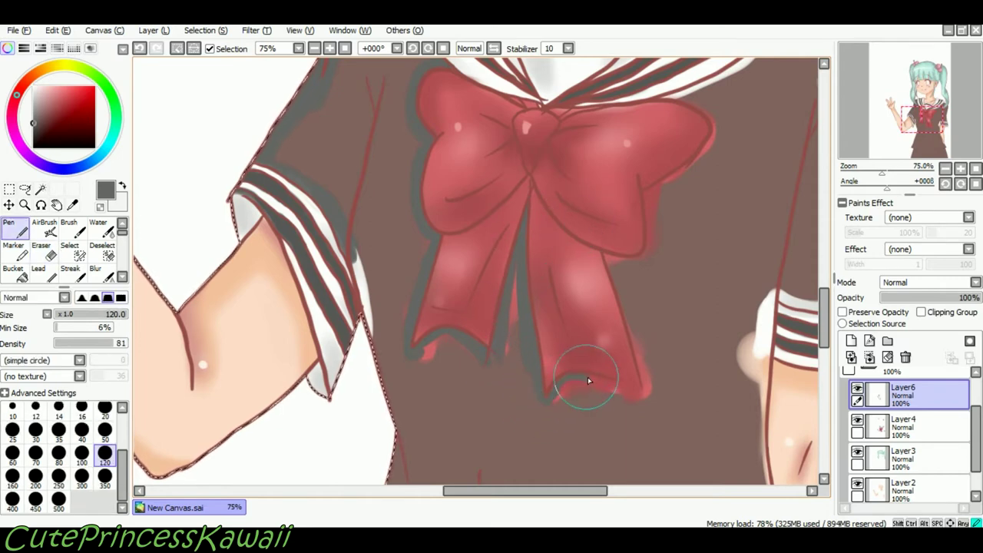
drag(647, 394, 643, 367)
key(e)
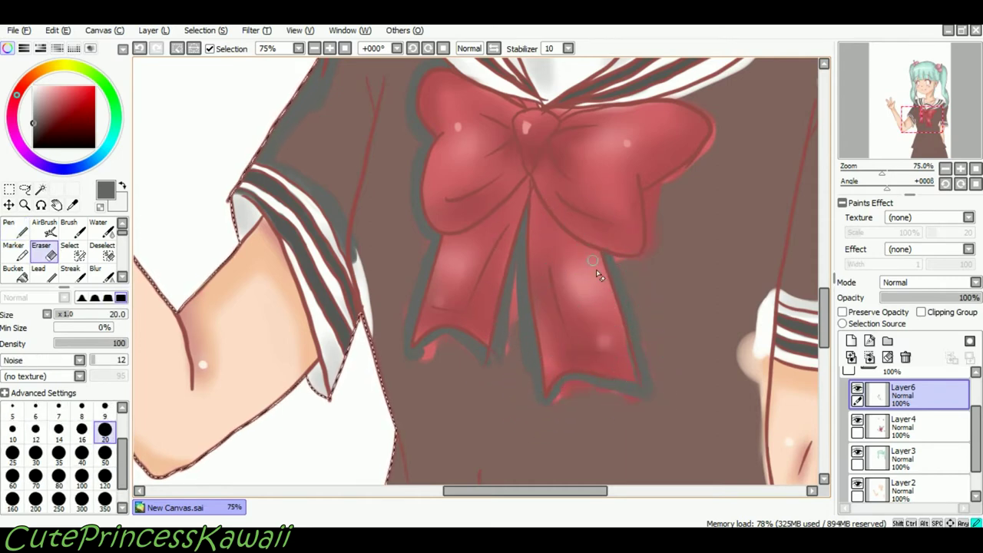
drag(636, 376, 641, 384)
key(n)
mouse_move(609, 260)
mouse_down()
mouse_move(647, 259)
mouse_move(653, 247)
mouse_move(643, 252)
mouse_up()
key(e)
key(n)
Paint the shirt dark grey around the bow's upper right loop and erase the overspill on the bow.
scroll(657, 230, up, 3)
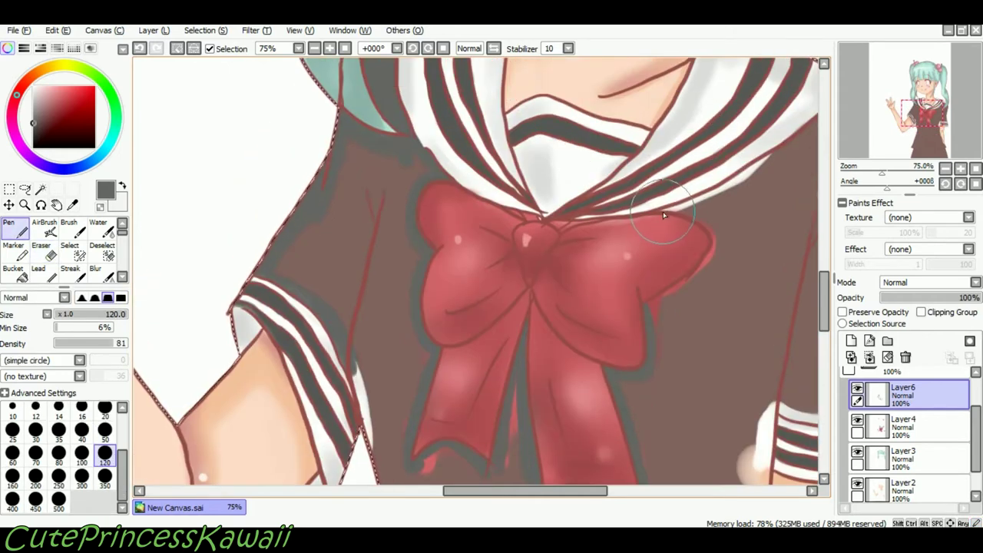
key(e)
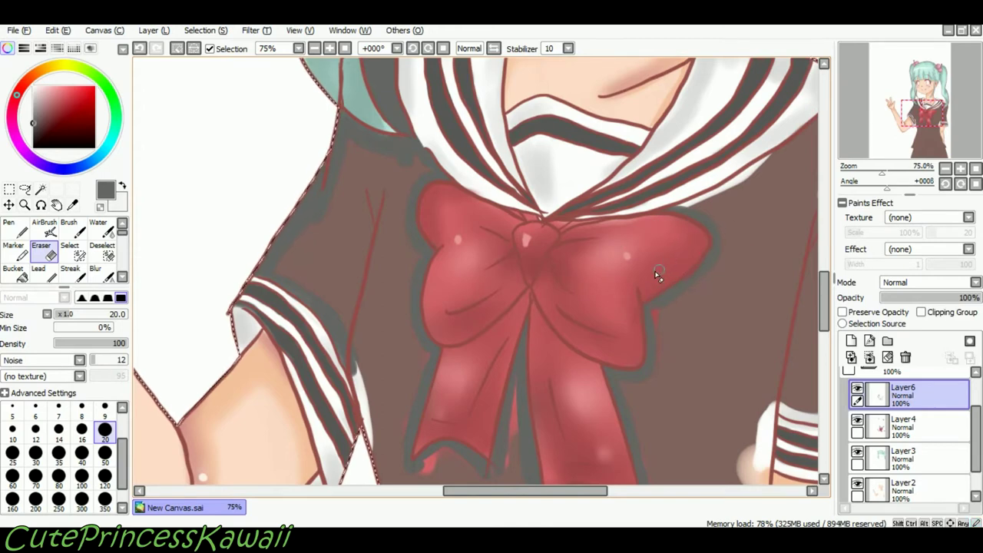
key(n)
Paint the shirt dark grey along the collar's right edge, the right shoulder, and around the right hair strand.
drag(538, 491, 577, 491)
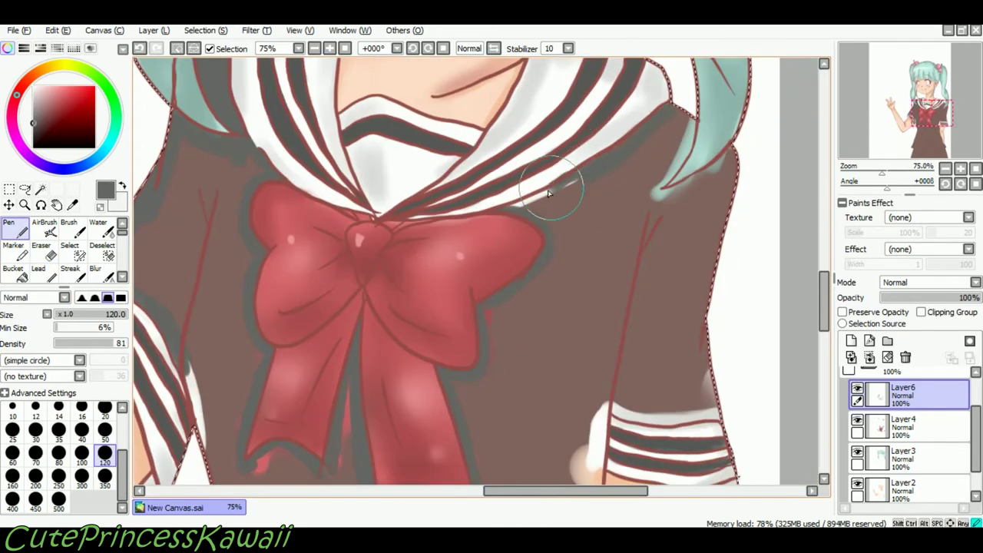
key(e)
key(n)
mouse_move(659, 110)
mouse_down()
mouse_move(692, 126)
mouse_move(685, 152)
mouse_move(662, 200)
mouse_up()
Paint dark grey above the right sleeve's cuff and over the white and skin overspill beside the arm, erasing any excess.
scroll(615, 264, down, 5)
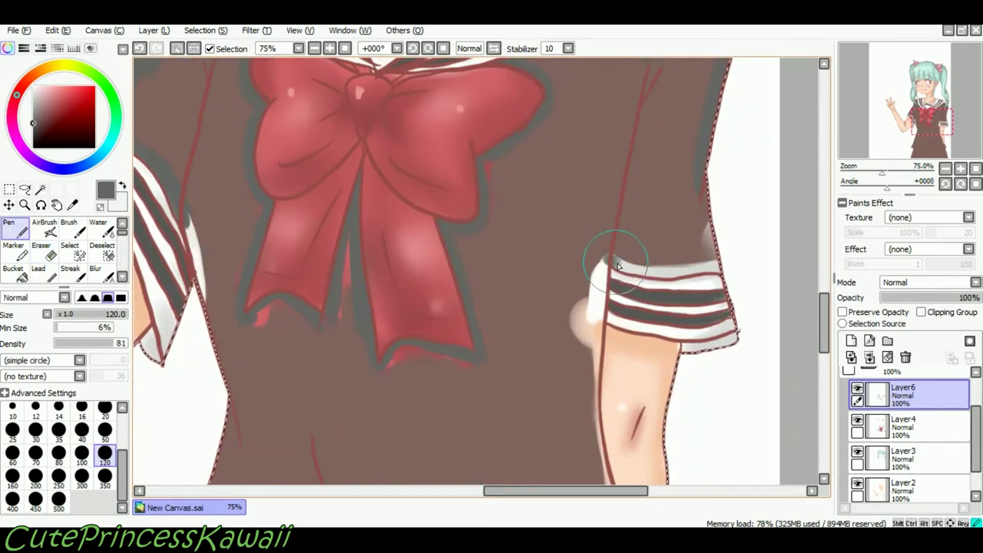
scroll(614, 207, down, 3)
drag(593, 219, 598, 183)
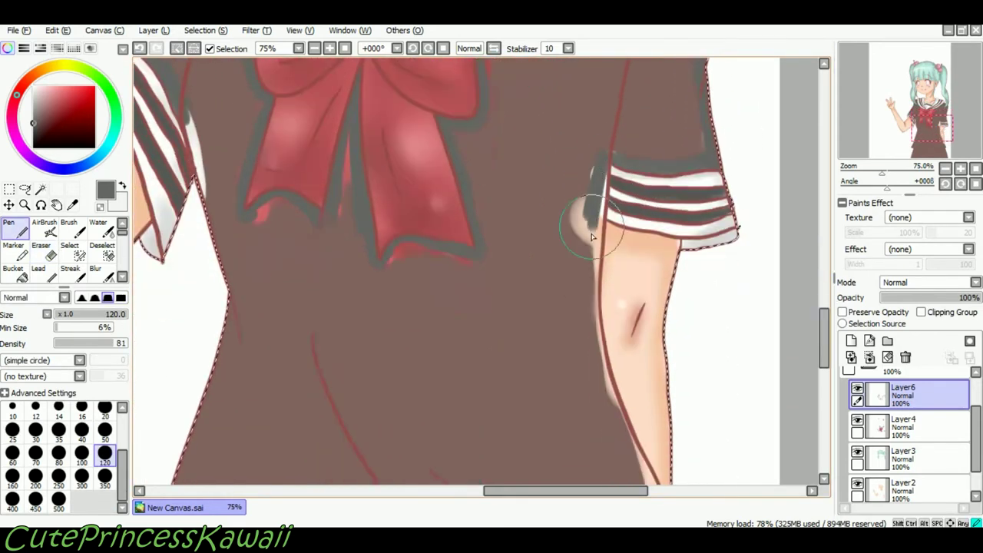
drag(594, 285, 592, 236)
key(e)
key(n)
Paint the dark grey border down the shirt beside the right arm, along the hem, and up the left side.
drag(591, 291, 593, 357)
scroll(611, 195, down, 5)
mouse_move(610, 196)
mouse_down()
mouse_move(621, 263)
mouse_move(695, 422)
mouse_up()
click(314, 48)
drag(255, 374, 295, 401)
mouse_move(289, 117)
mouse_down()
mouse_move(307, 147)
mouse_move(252, 372)
mouse_up()
scroll(451, 229, up, 3)
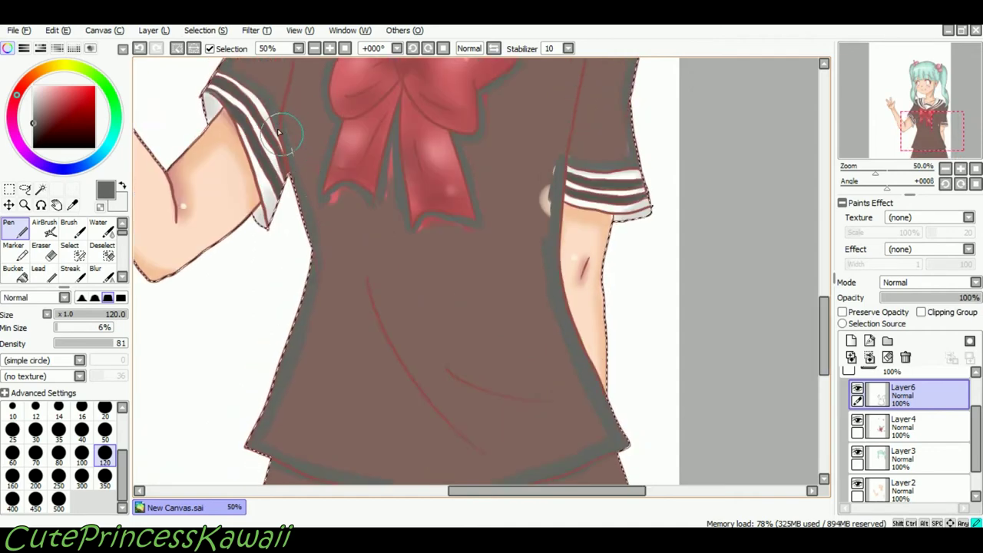
Fill the shirt's interior dark grey with the Bucket and hide the "gray thingy" layer.
click(13, 273)
click(362, 330)
scroll(899, 453, down, 2)
click(859, 481)
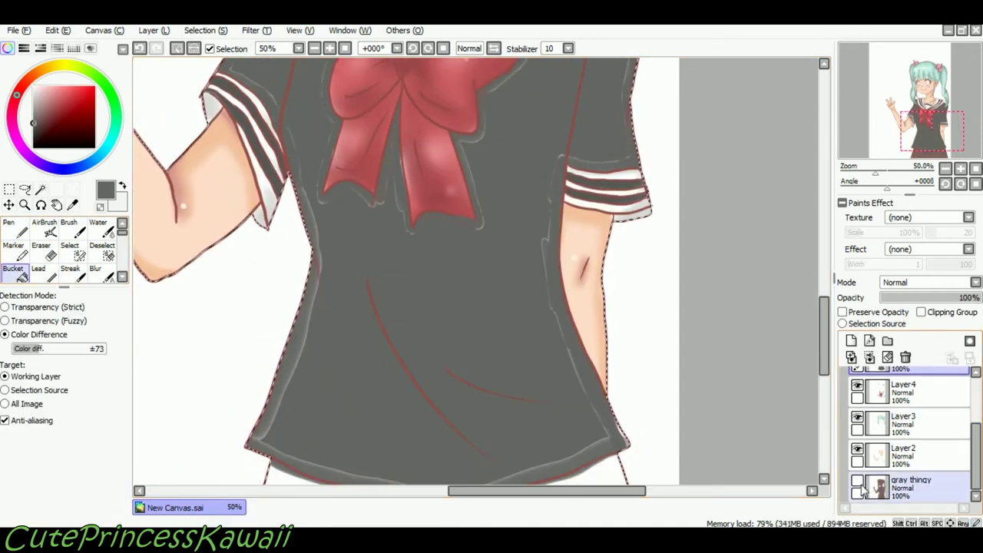
click(439, 375)
Paint over the unfilled specks on the shirt's sleeves, around the bow, and below the collar in dark grey with the Pen.
key(n)
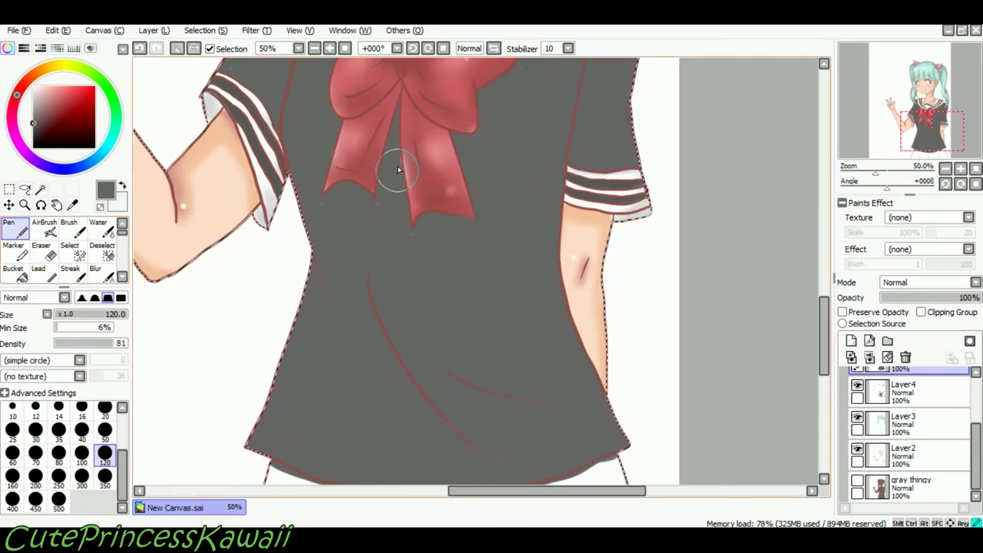
scroll(552, 249, up, 3)
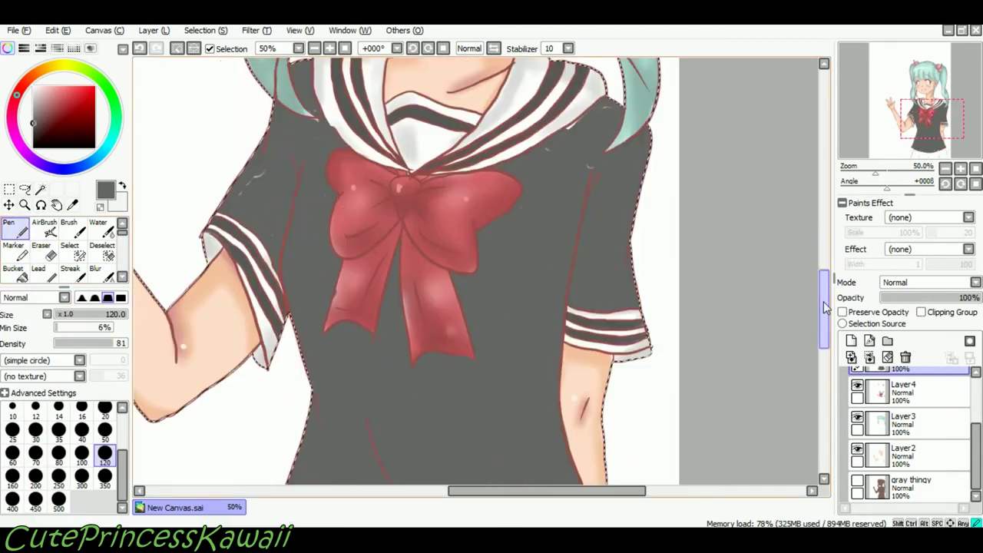
drag(263, 203, 237, 232)
drag(297, 162, 330, 171)
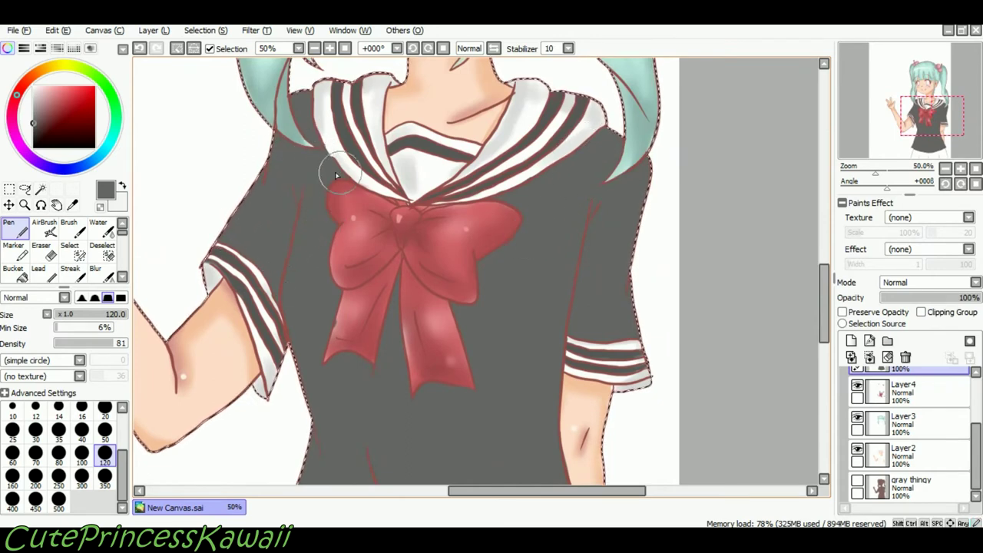
Adjust the shirt layer's brightness to +4 and contrast to +12, tuning Color Deepen as well.
click(314, 48)
click(347, 31)
mouse_move(257, 31)
click(283, 61)
drag(293, 272, 310, 320)
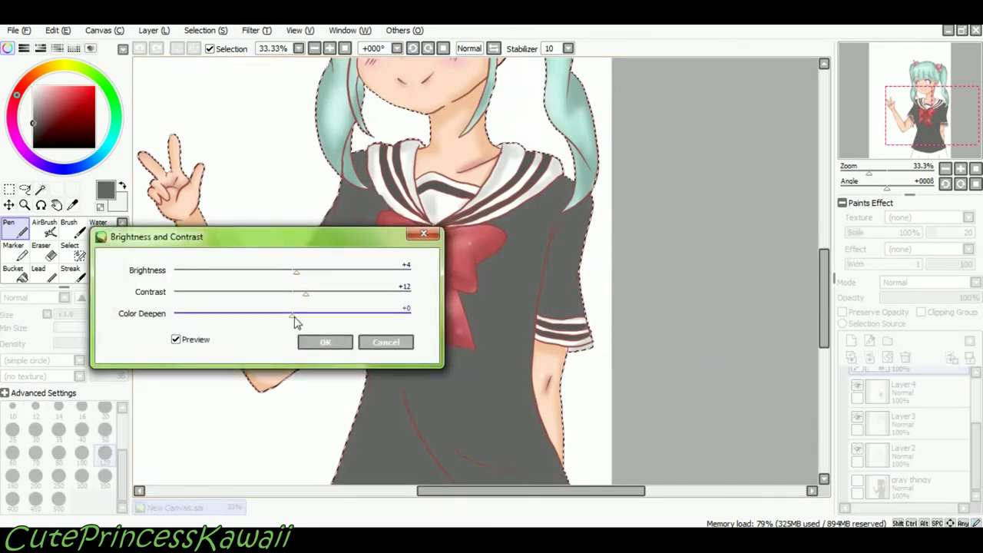
click(301, 342)
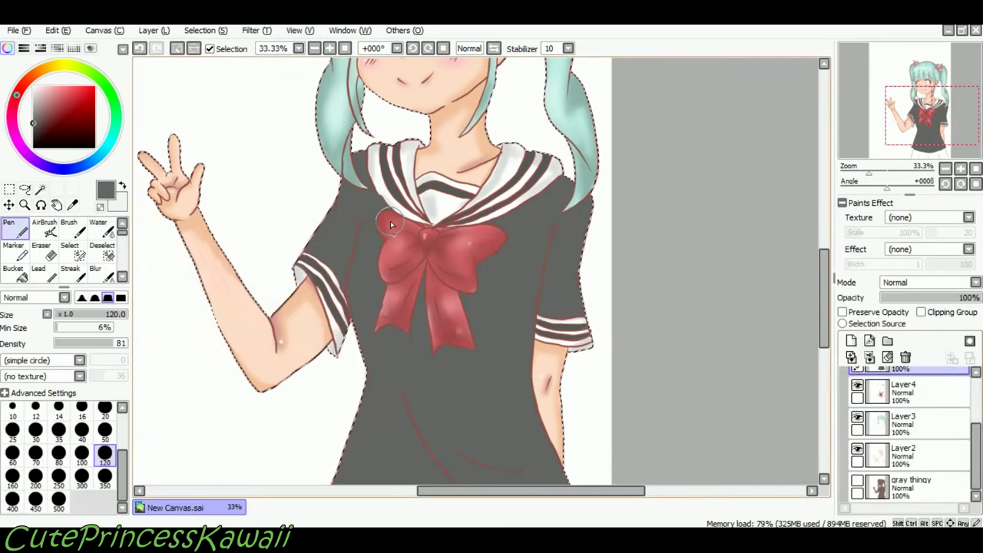
Choose a near-black colour and add a new layer above the shirt layer for shading.
click(73, 48)
click(28, 209)
click(73, 49)
drag(826, 288, 826, 299)
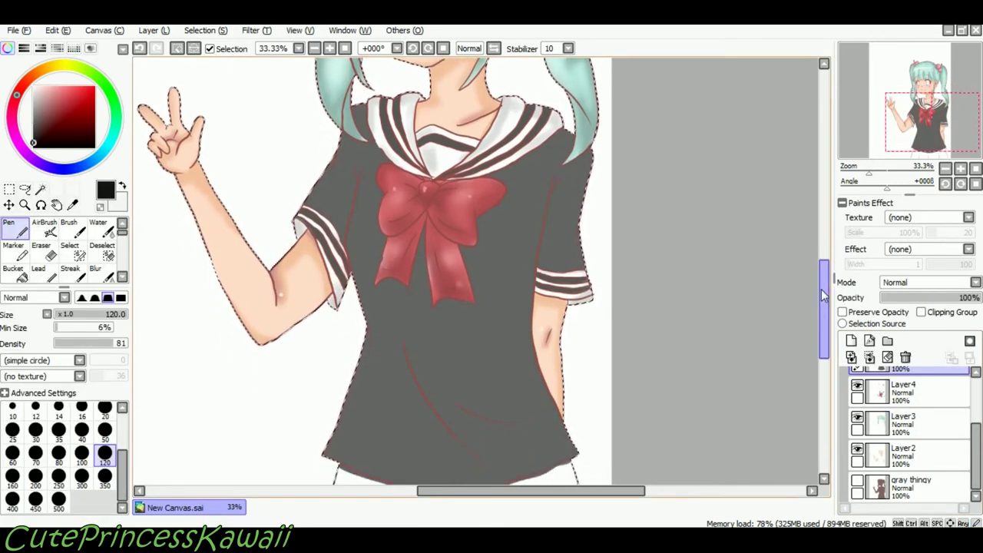
click(850, 341)
mouse_move(549, 180)
mouse_down()
mouse_move(503, 345)
mouse_move(545, 448)
mouse_move(495, 361)
mouse_move(517, 251)
mouse_up()
key(ctrl+z)
key(ctrl+z)
key(ctrl+z)
Sample the shirt's grey, darken it, and outline and fill a shadow down the shirt's side beside the lowered arm.
right_click(511, 257)
click(33, 129)
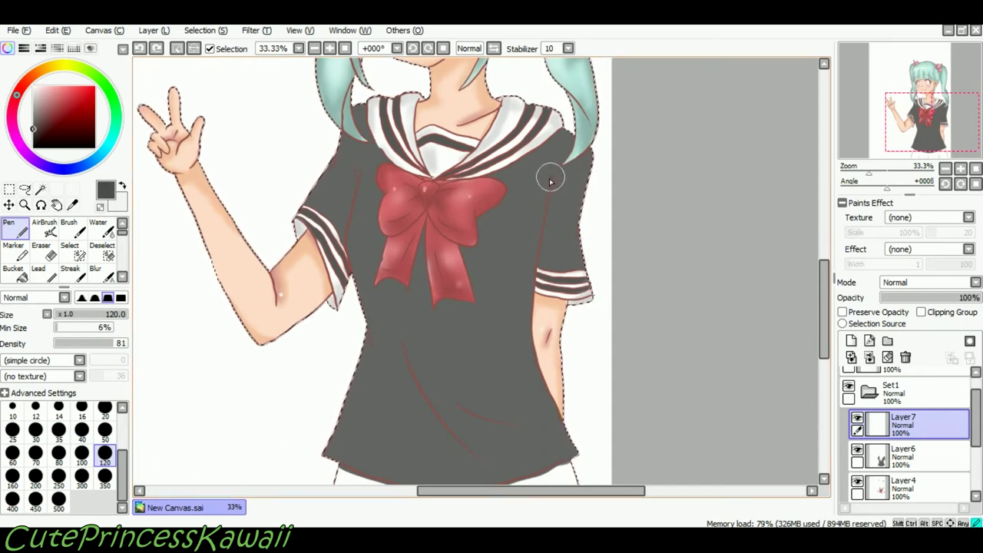
mouse_move(552, 179)
mouse_down()
mouse_move(521, 376)
mouse_move(579, 458)
mouse_up()
key(ctrl+z)
drag(549, 185, 529, 294)
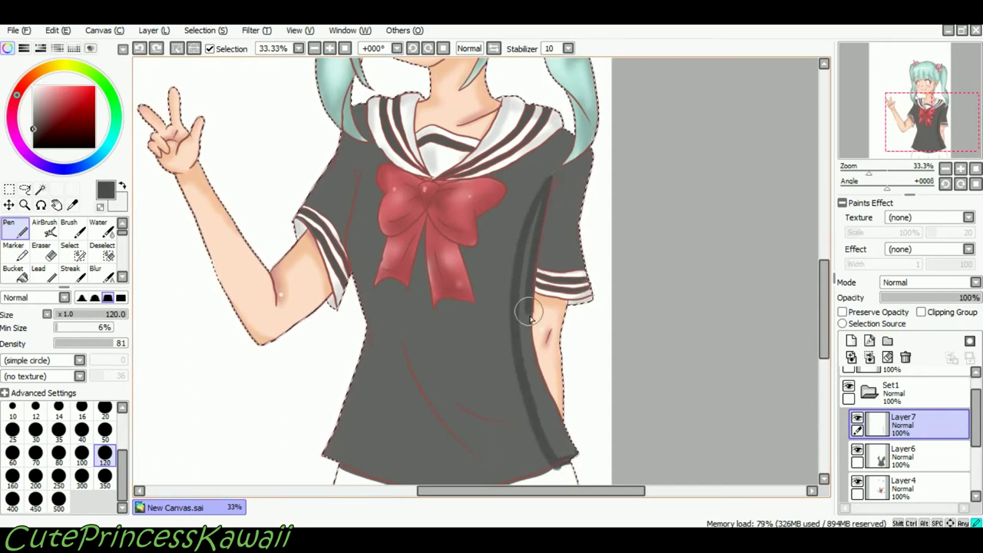
drag(574, 455, 578, 454)
key(g)
click(540, 395)
key(n)
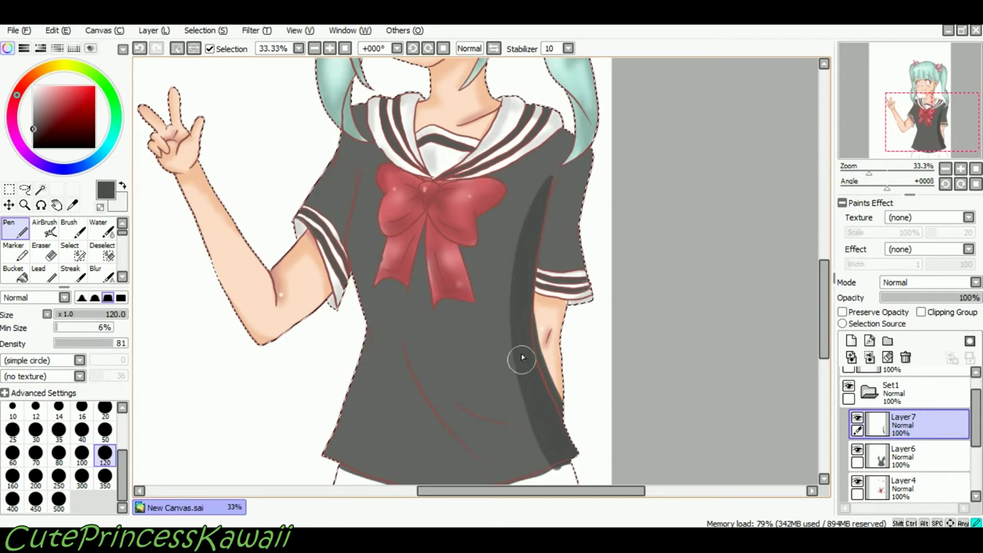
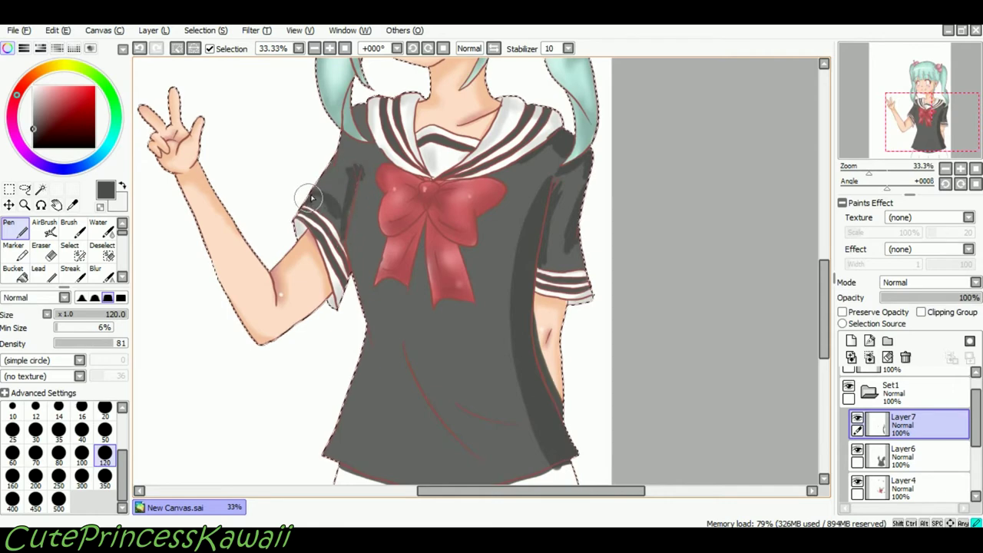
Paint dark grey shadows with the Pen on the sleeves, along the shirt's sides and folds, and around the bow.
mouse_move(364, 151)
mouse_down()
mouse_move(358, 292)
mouse_move(380, 338)
mouse_move(417, 347)
mouse_move(374, 380)
mouse_up()
mouse_move(368, 332)
mouse_down()
mouse_move(330, 454)
mouse_move(376, 475)
mouse_up()
drag(424, 233, 434, 320)
mouse_move(420, 263)
mouse_down()
mouse_move(412, 286)
mouse_move(392, 280)
mouse_move(429, 278)
mouse_move(464, 251)
mouse_move(478, 221)
mouse_up()
Erase the shading that spills onto the bow's tail with the Eraser at size 20.
scroll(484, 226, up, 2)
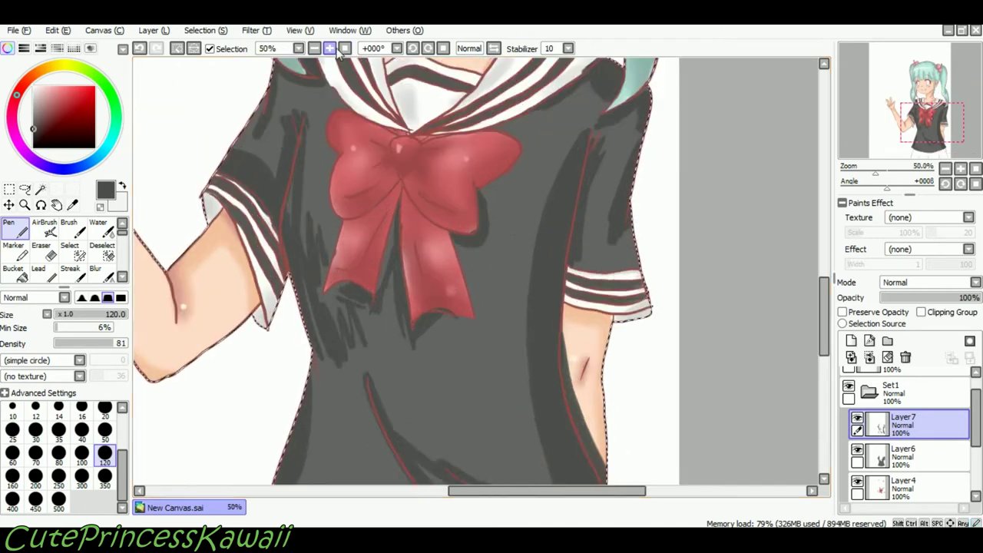
key(e)
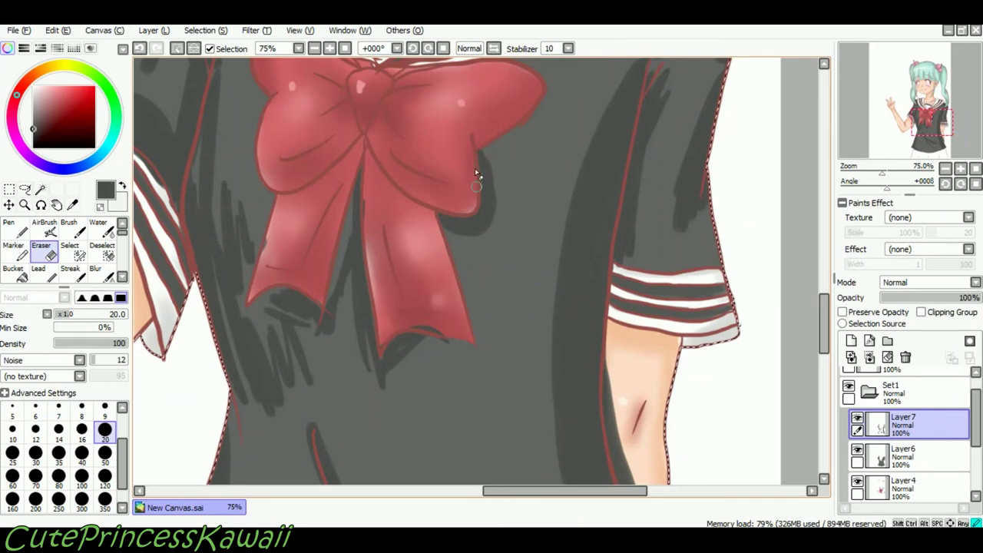
drag(262, 247, 266, 232)
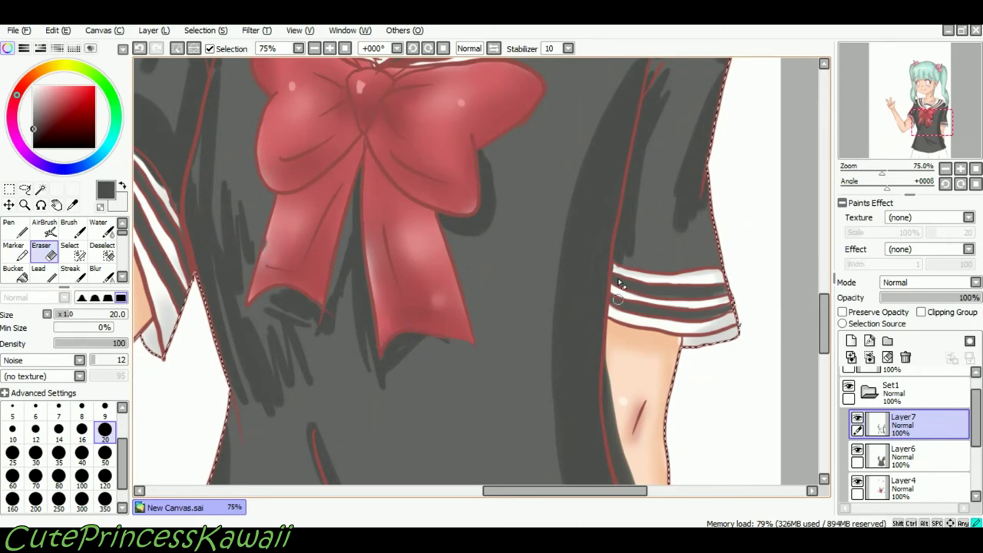
Erase the shading that spills over the lowered arm and its sleeve cuff with the Eraser at size 120.
key(Right)
key(Right)
key(Right)
key(Down)
key(Down)
key(Down)
key(Down)
click(106, 477)
key(Right)
key(Down)
key(Down)
key(Down)
drag(518, 206, 519, 216)
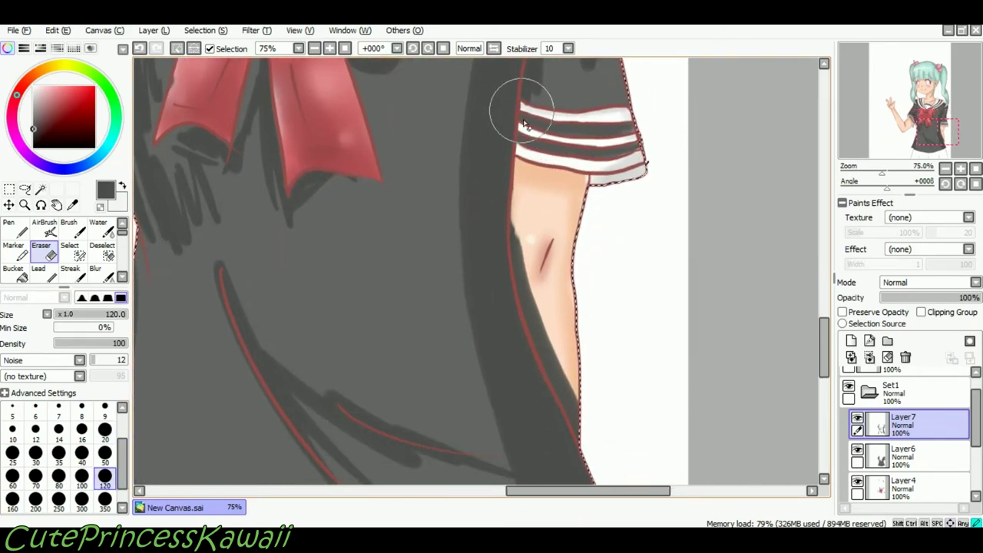
drag(534, 255, 526, 258)
mouse_move(530, 295)
mouse_down()
mouse_move(574, 384)
mouse_move(550, 352)
mouse_up()
mouse_move(529, 299)
mouse_down()
mouse_move(579, 426)
mouse_move(565, 409)
mouse_up()
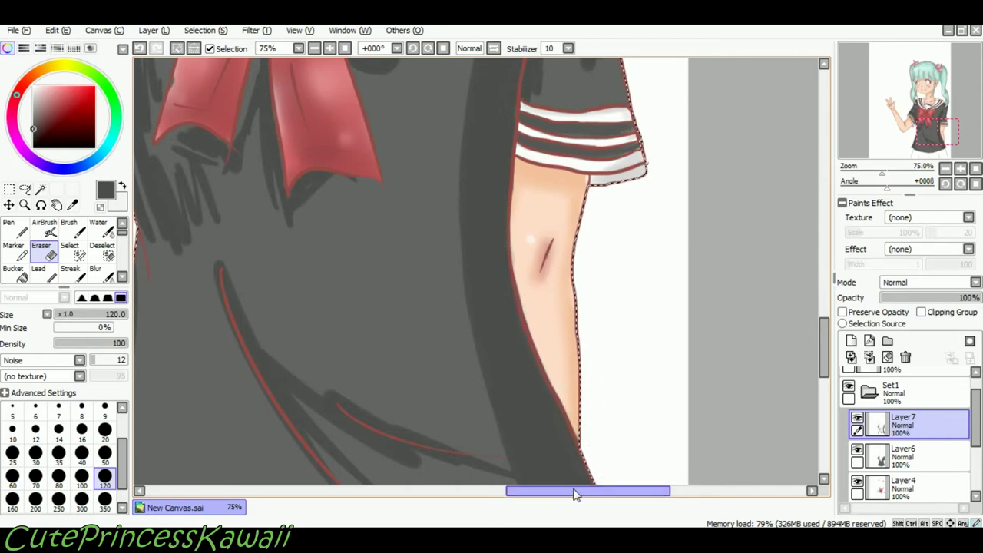
Clean up the shading around the waving arm's sleeve cuff and seam, reducing the Eraser to size 50.
key(Down)
key(Down)
key(n)
key(e)
scroll(735, 340, up, 5)
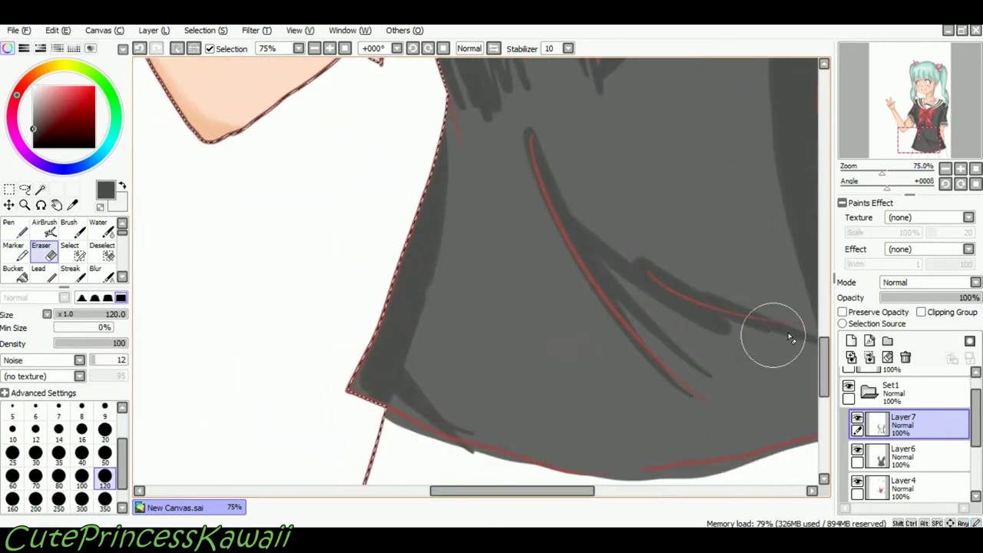
click(139, 48)
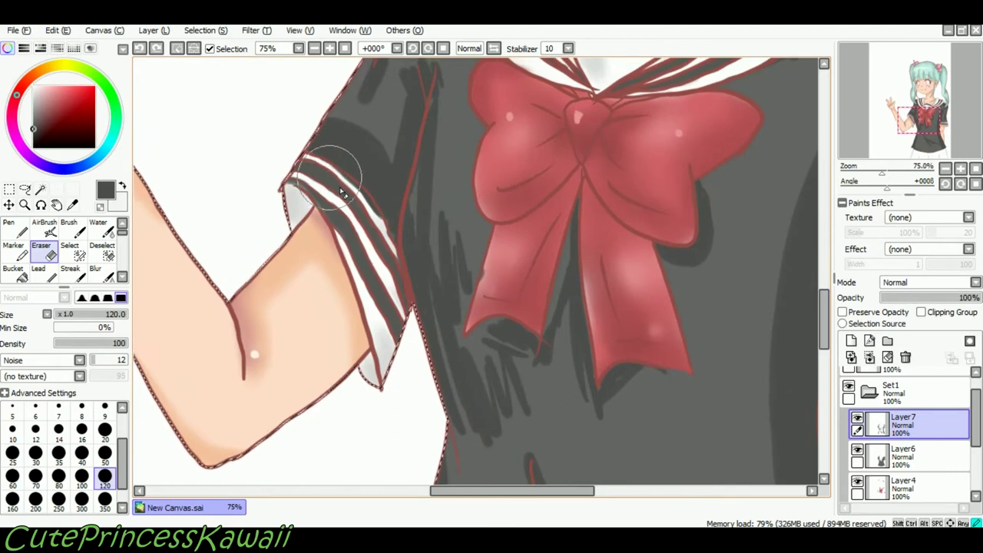
drag(280, 176, 281, 201)
drag(824, 315, 824, 276)
click(105, 454)
drag(437, 282, 459, 222)
drag(826, 280, 828, 308)
click(925, 456)
drag(484, 361, 518, 322)
key(ctrl+z)
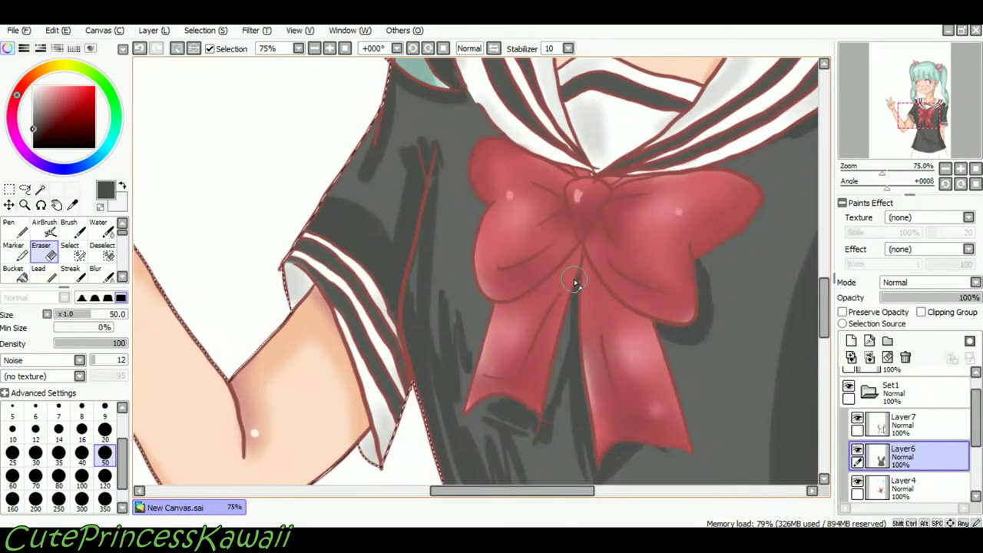
Soften the shading on the waving arm's sleeve on the shading layer with the Blur tool at size 50.
click(314, 49)
click(101, 273)
click(105, 497)
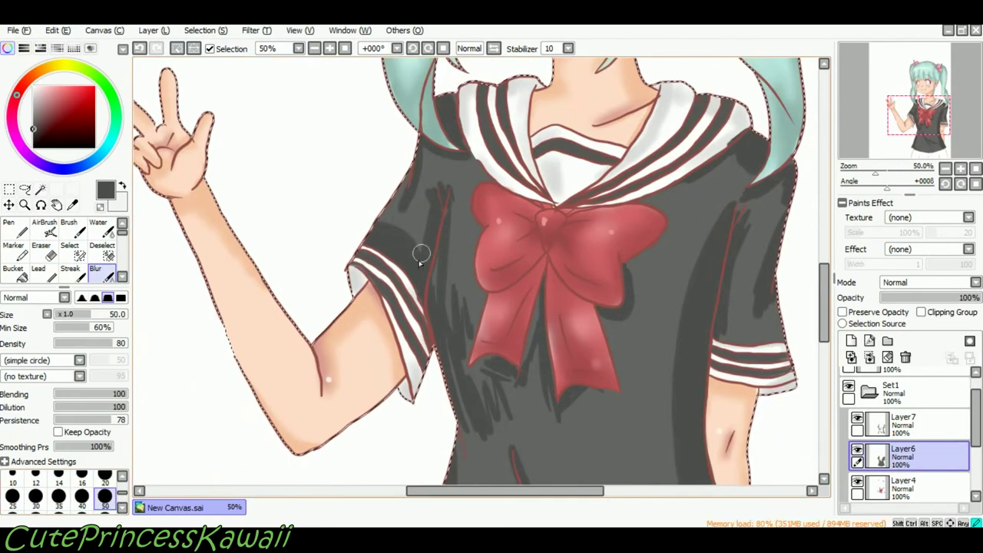
click(926, 424)
drag(384, 221, 416, 220)
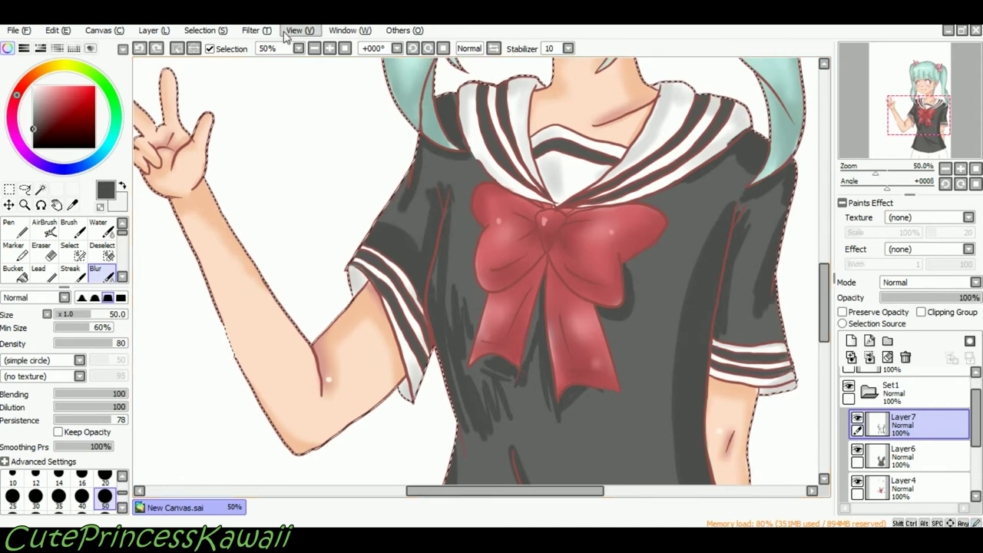
Adjust the shirt shading layer with the Brightness and Contrast filter.
click(262, 32)
click(286, 61)
mouse_move(291, 275)
mouse_down()
mouse_move(334, 296)
mouse_move(296, 294)
mouse_move(248, 266)
mouse_move(304, 303)
mouse_move(280, 308)
mouse_up()
click(325, 341)
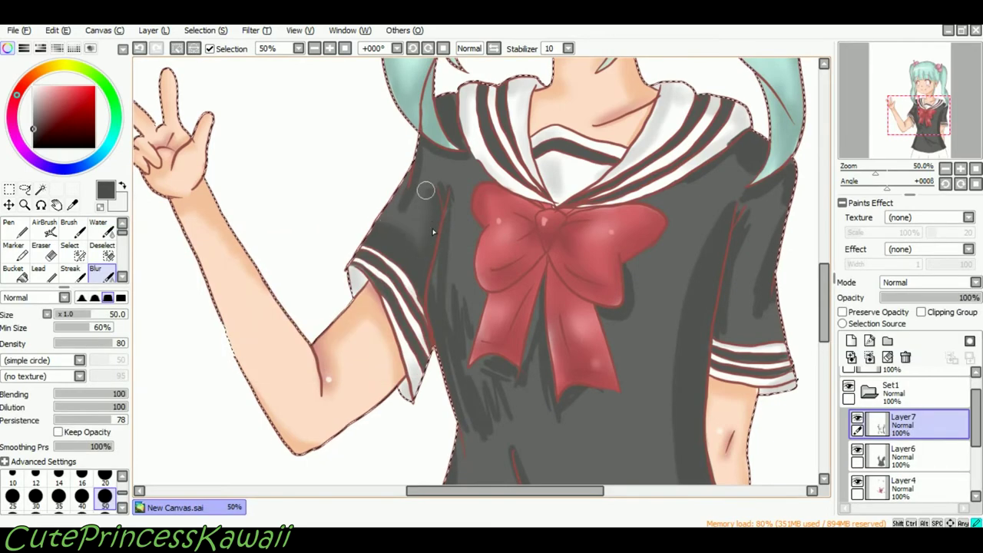
Blur the shading below the bow, at the waist, and down the shirt's side below the waving arm.
drag(454, 311, 470, 290)
scroll(474, 332, down, 3)
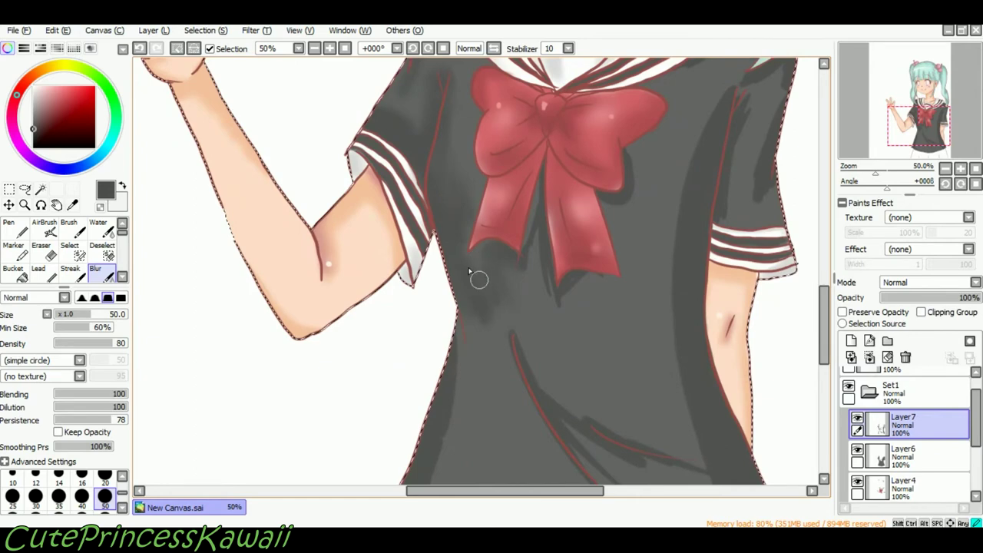
scroll(523, 297, down, 3)
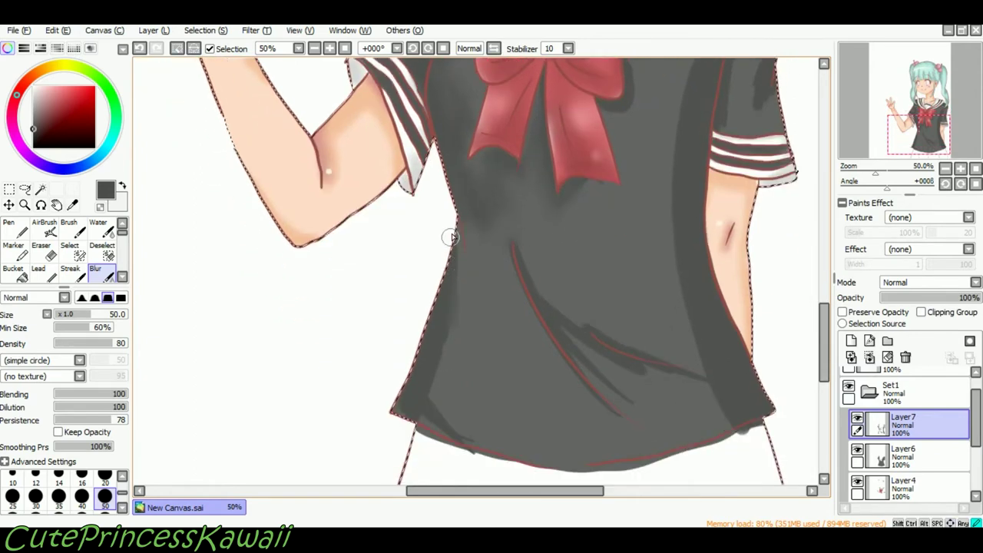
key(Right)
scroll(105, 504, down, 1)
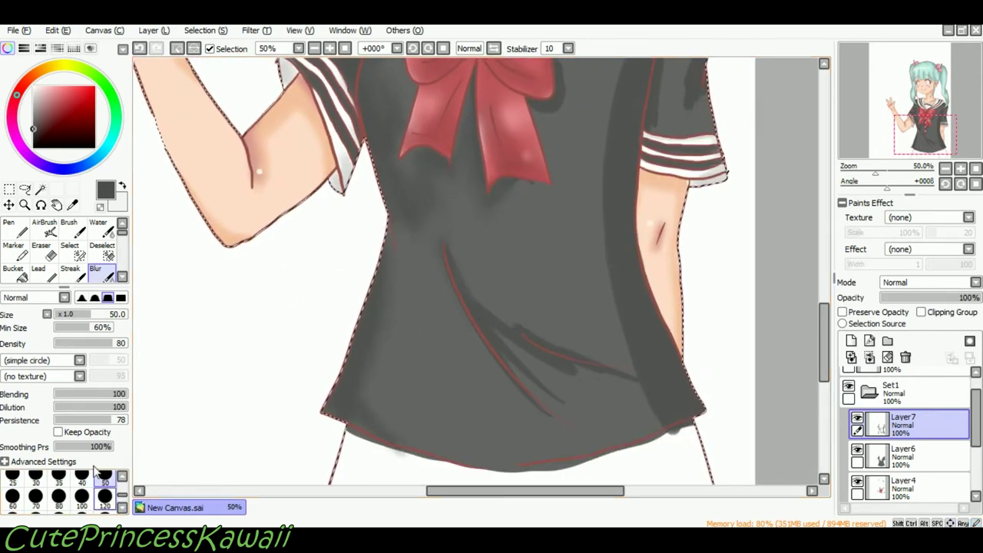
Blur the shading along the shirt's lower folds with the Blur tool at size 120.
click(105, 503)
key(Right)
mouse_move(506, 358)
mouse_down()
mouse_move(450, 312)
mouse_move(537, 427)
mouse_move(516, 265)
mouse_up()
Blur the shading along the shirt's side by the lowered arm and on that sleeve at size 81.
click(98, 315)
key(Right)
key(Up)
scroll(510, 231, up, 2)
scroll(491, 207, up, 1)
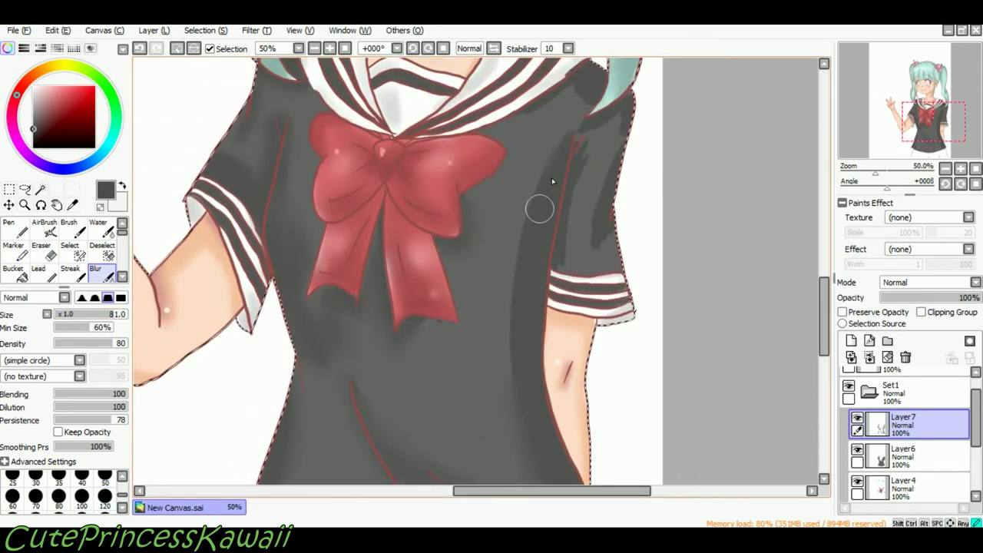
scroll(584, 158, up, 2)
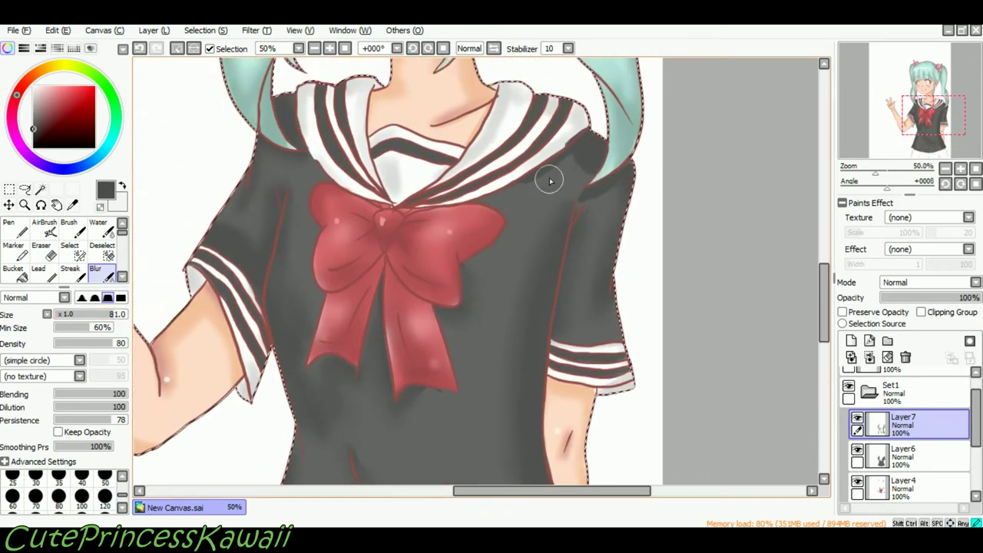
scroll(284, 280, left, 1)
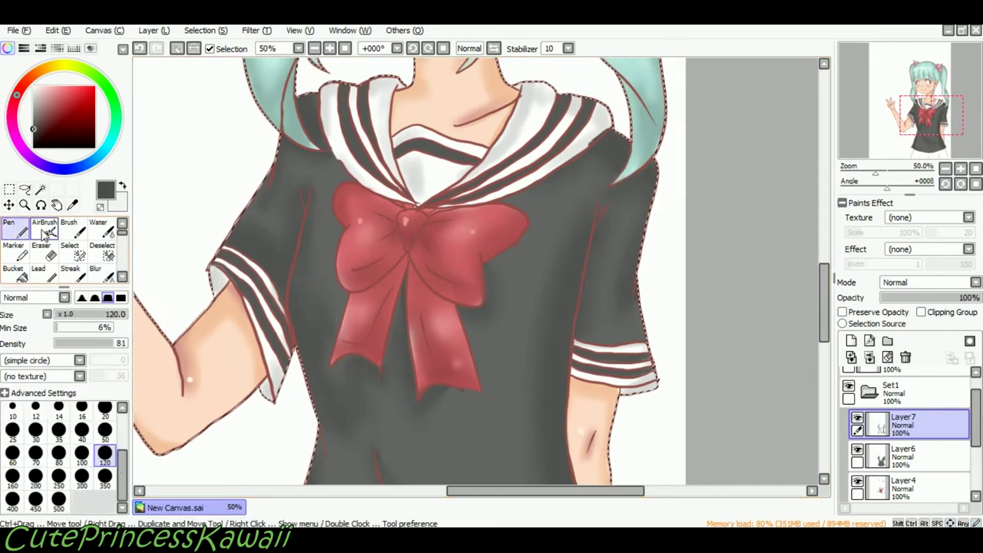
Add a dark grey shadow beside the bow's tail with the Pen and blend it with the Blur tool.
drag(491, 323, 536, 350)
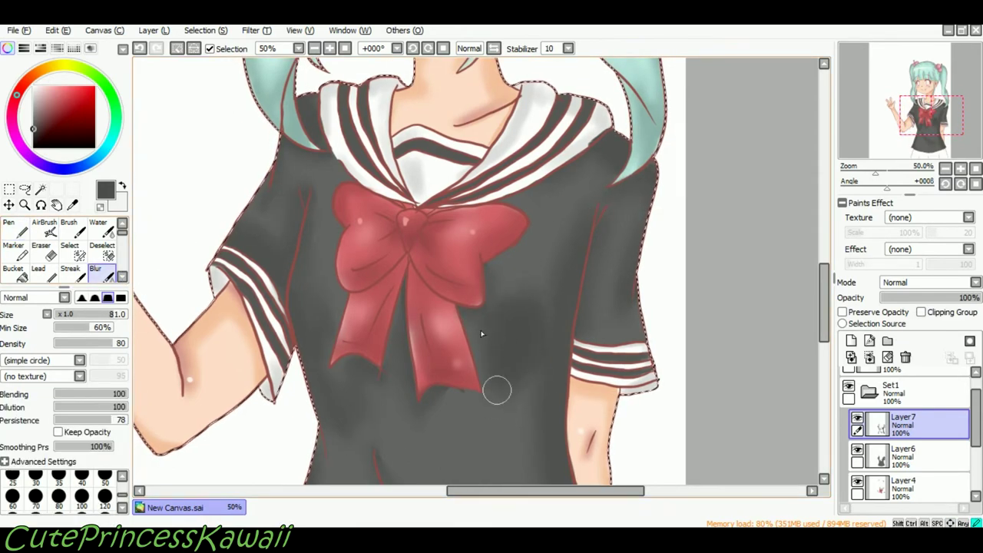
scroll(568, 388, down, 3)
drag(825, 326, 824, 343)
Try to fill the skirt on the shirt's base layer with the Bucket and adjust it with Hue and Saturation.
click(912, 457)
scroll(725, 309, up, 2)
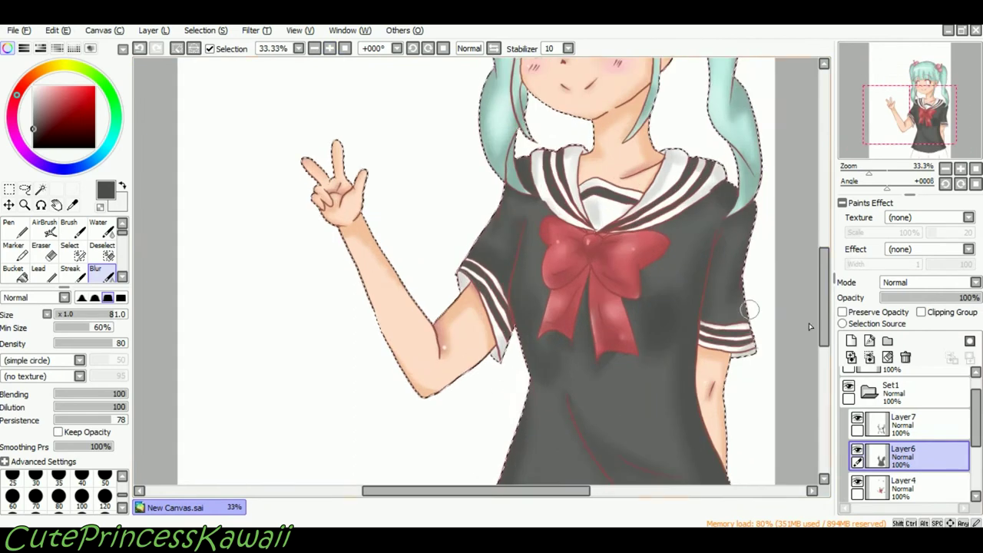
scroll(279, 402, down, 3)
click(14, 272)
click(566, 435)
click(257, 30)
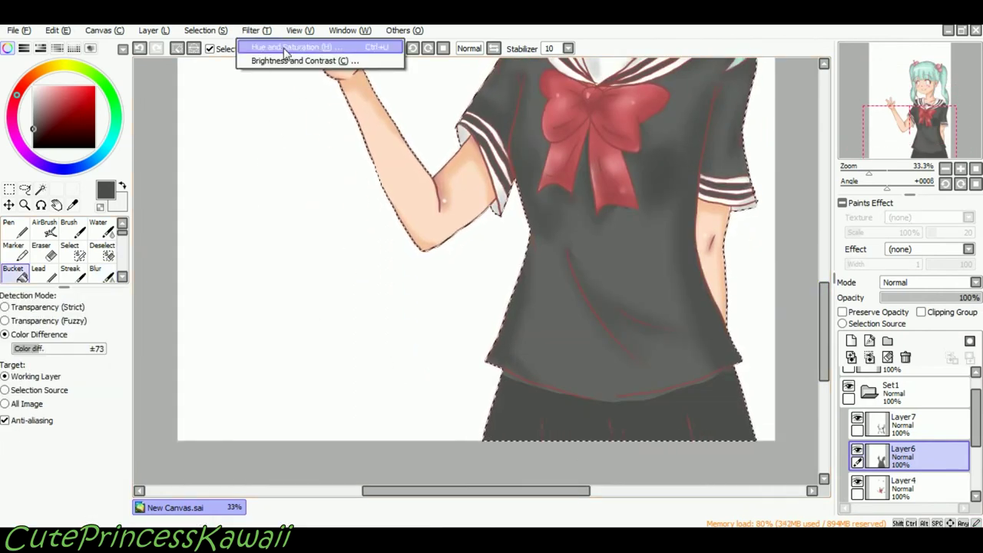
click(286, 47)
drag(238, 269, 283, 270)
click(331, 339)
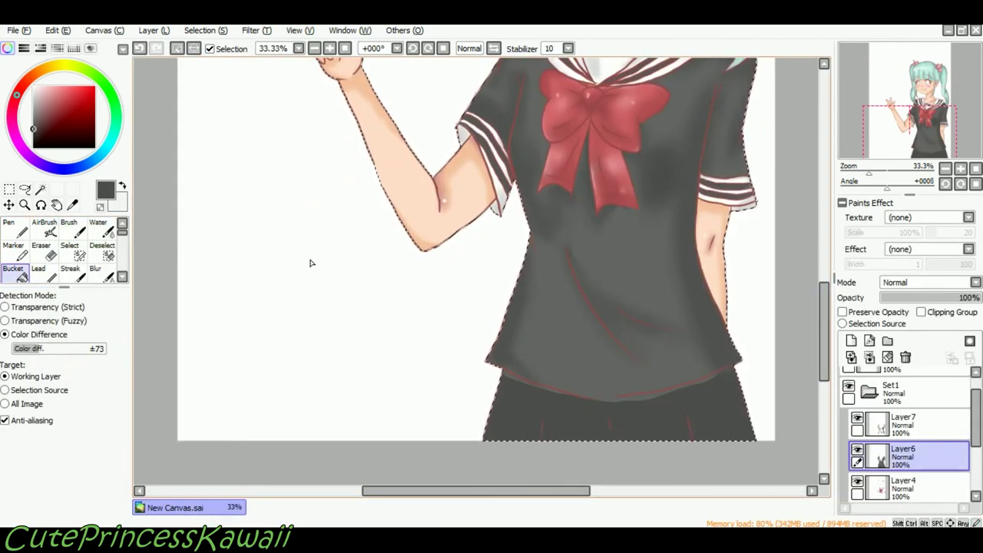
key(ctrl+z)
Add a new layer for the skirt and merge the shirt's shading layer down into its base layer.
click(886, 418)
click(851, 341)
click(891, 456)
click(869, 358)
click(891, 424)
Try to fill the skirt on the new layer with the Bucket, toggling Selection Source on the shirt layer.
click(551, 412)
key(ctrl+z)
click(887, 456)
click(843, 323)
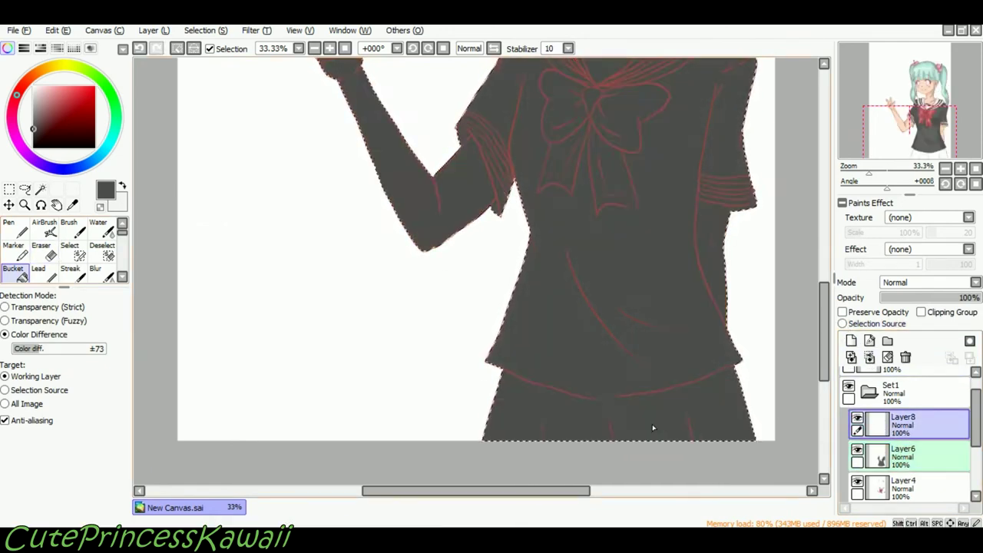
click(843, 323)
click(891, 424)
click(738, 416)
key(ctrl+z)
mouse_move(891, 425)
mouse_down()
mouse_move(891, 465)
mouse_move(883, 411)
mouse_up()
click(726, 418)
key(ctrl+z)
click(901, 427)
click(730, 426)
key(ctrl+z)
click(842, 323)
click(640, 438)
key(ctrl+z)
Try a Bucket fill of the skirt with the target set to Selection Source, and replace its layer with a new one.
click(15, 390)
click(897, 461)
drag(898, 463, 891, 414)
click(691, 419)
click(906, 357)
click(851, 341)
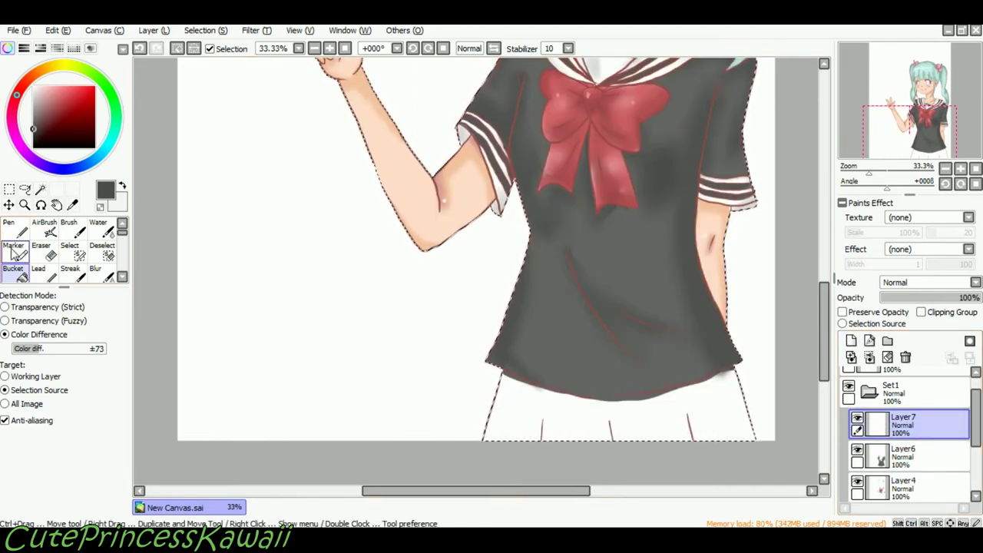
Outline the skirt's waist, side, and bottom edges in dark grey with the Pen on the new layer.
click(15, 229)
mouse_move(502, 375)
mouse_down()
mouse_move(486, 436)
mouse_move(554, 398)
mouse_up()
key(ctrl+z)
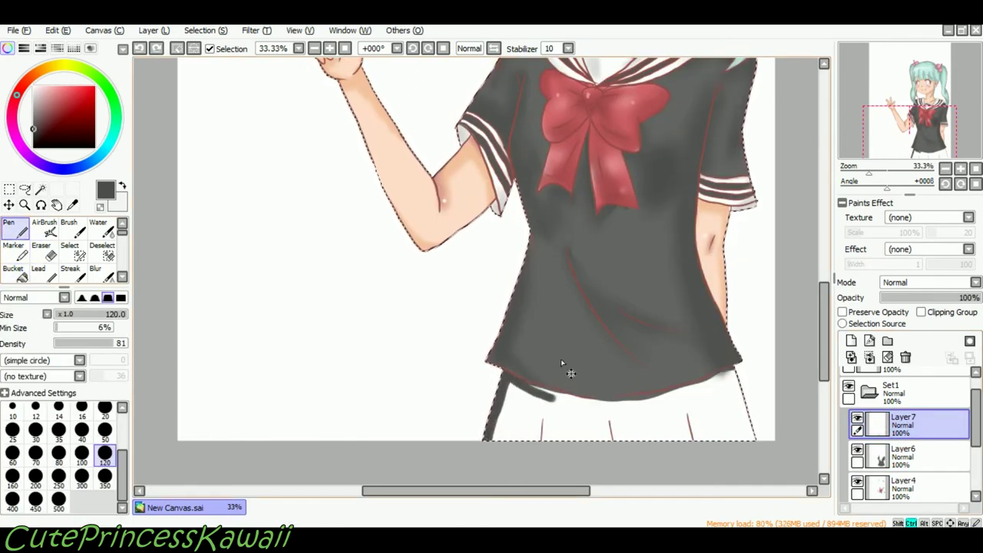
key(ctrl+z)
mouse_move(491, 363)
mouse_down()
mouse_move(619, 402)
mouse_move(736, 374)
mouse_up()
mouse_move(741, 437)
mouse_down()
mouse_move(551, 445)
mouse_move(653, 438)
mouse_up()
Paint the skirt's interior grey with the Pen, enlarging the brush to size 350.
click(15, 274)
click(607, 418)
key(ctrl+z)
click(16, 228)
mouse_move(516, 404)
mouse_down()
mouse_move(490, 416)
mouse_move(504, 401)
mouse_move(553, 413)
mouse_move(544, 407)
mouse_move(702, 405)
mouse_up()
click(104, 476)
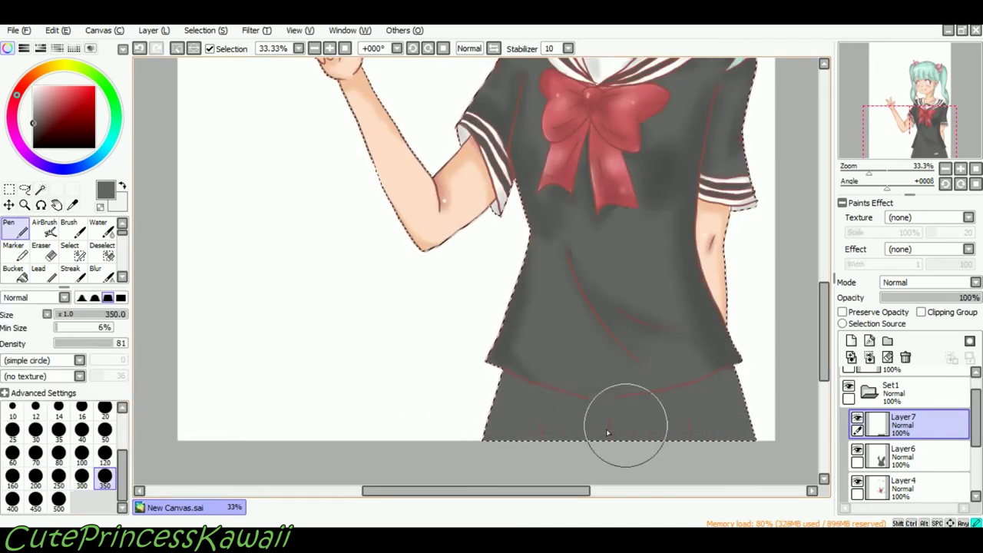
Choose a darker grey and set up the AirBrush at size 100 for the skirt's shading.
click(33, 127)
click(105, 431)
click(44, 229)
click(82, 499)
click(82, 474)
Try to airbrush shading along the pleats directly on the skirt's fill layer and adjust its brightness and contrast.
mouse_move(491, 430)
mouse_down()
mouse_move(555, 391)
mouse_move(678, 407)
mouse_move(658, 438)
mouse_move(529, 412)
mouse_move(515, 456)
mouse_move(751, 458)
mouse_up()
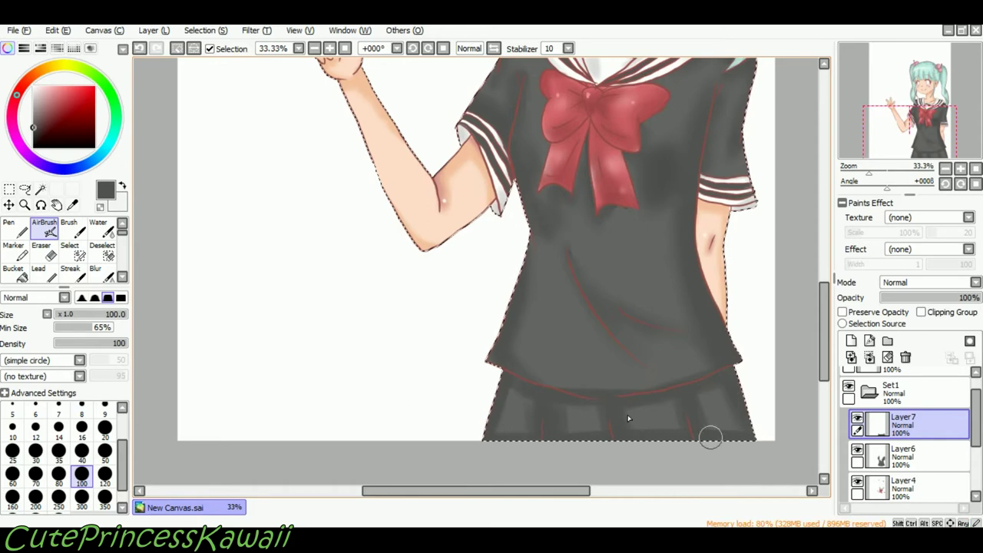
click(101, 273)
click(256, 31)
click(265, 59)
drag(292, 272, 310, 276)
click(324, 342)
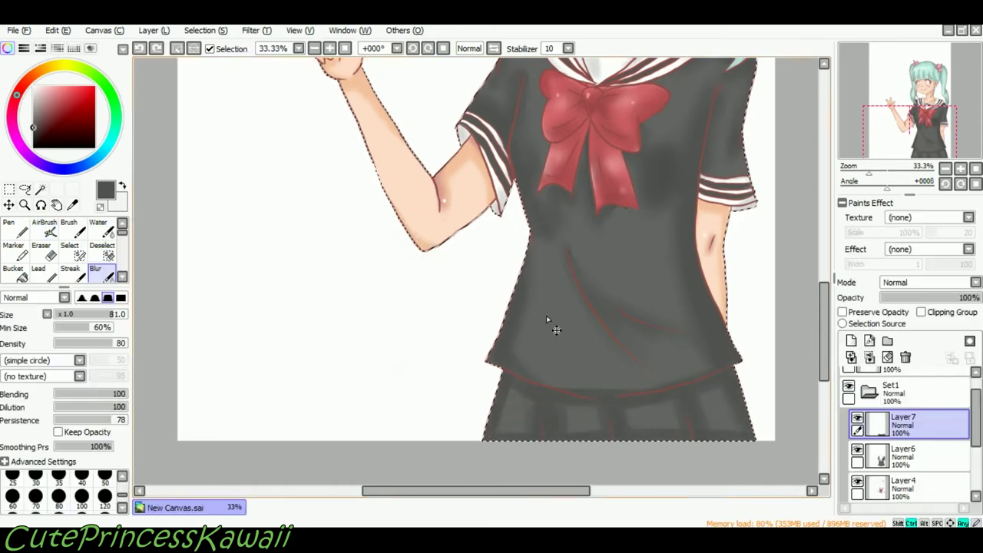
Add a new layer above the skirt layer and slightly darken the skirt with Brightness and Contrast.
click(851, 341)
click(256, 30)
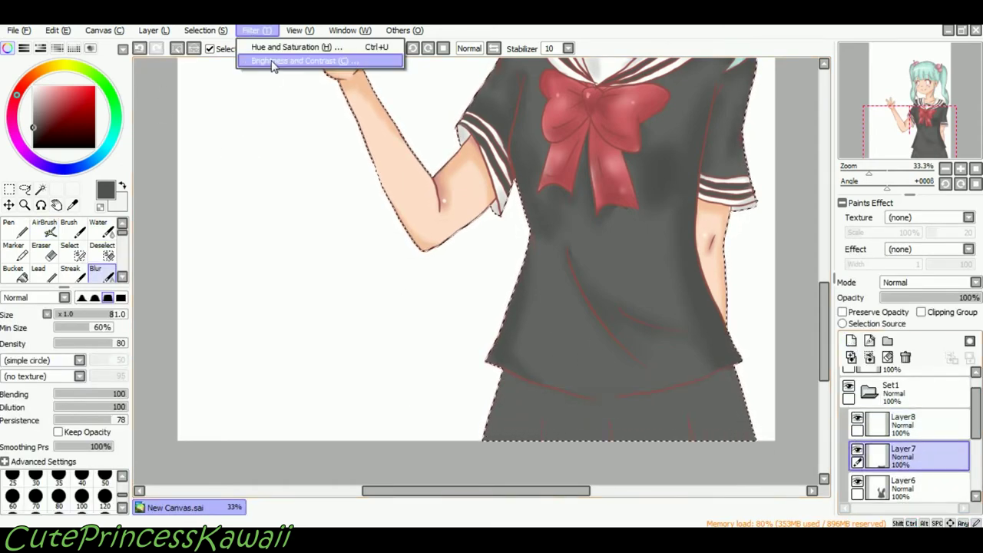
click(273, 61)
drag(292, 273, 284, 279)
click(325, 342)
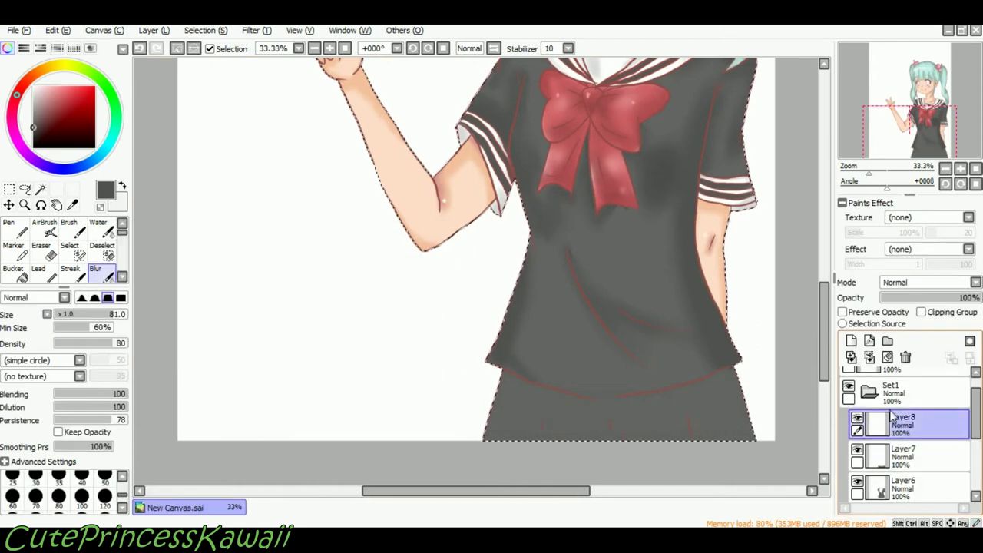
Airbrush dark shading along the skirt's pleats and under the shirt's hem on the new layer.
key(v)
mouse_move(529, 411)
mouse_down()
mouse_move(518, 391)
mouse_move(535, 402)
mouse_move(694, 392)
mouse_up()
mouse_move(692, 434)
mouse_down()
mouse_move(539, 415)
mouse_move(506, 381)
mouse_move(518, 419)
mouse_move(568, 397)
mouse_move(719, 376)
mouse_up()
Set the skirt shading's brightness to +9 and adjust its contrast, and soften the pleat shadows with Blur at size 120.
click(251, 30)
click(265, 48)
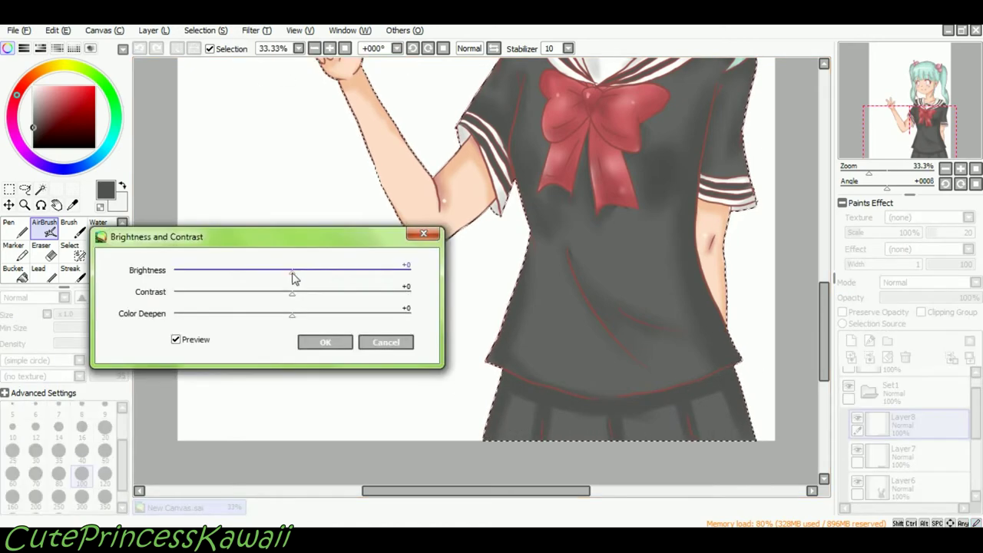
drag(297, 284, 307, 285)
drag(295, 295, 300, 301)
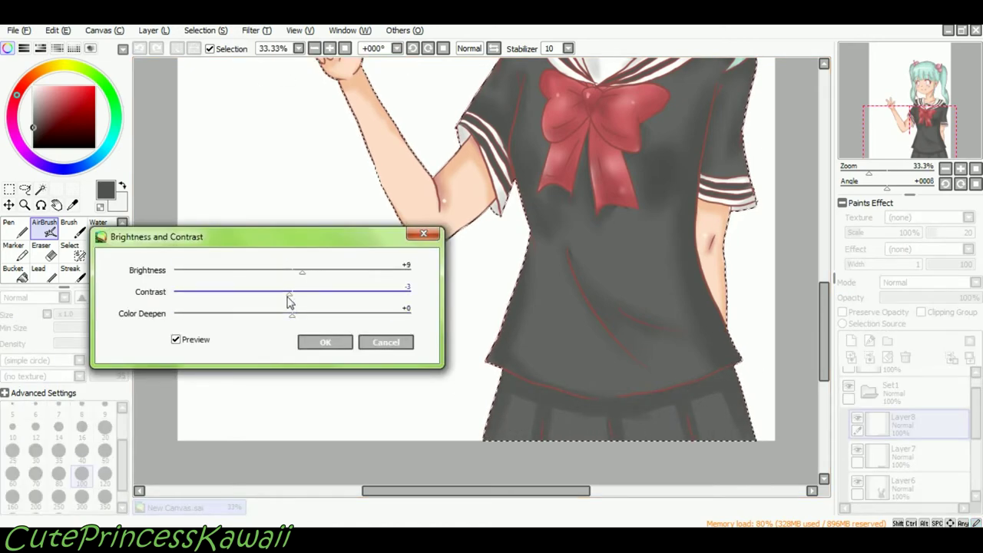
click(325, 341)
click(95, 269)
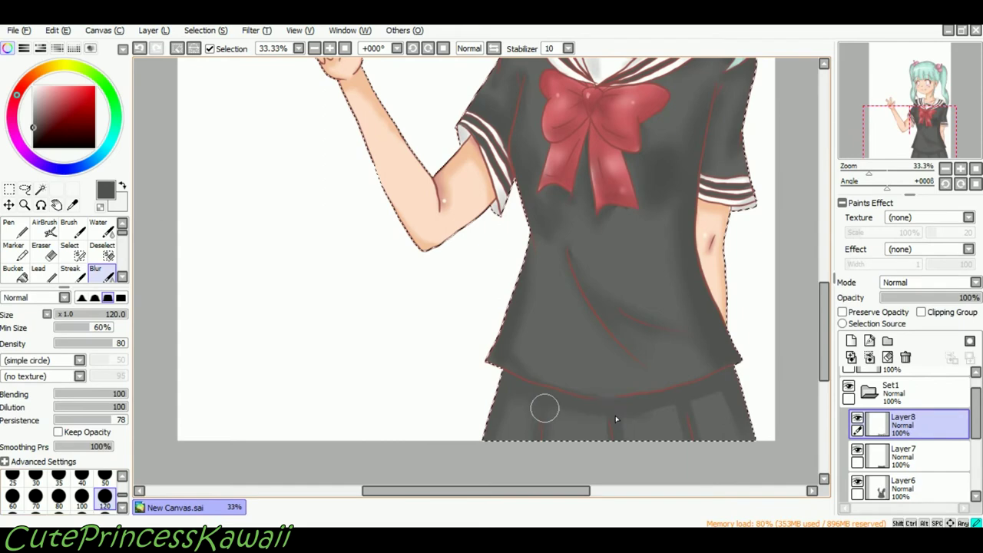
Merge the skirt shading layer and the skirt layer down into Layer6, and add a new empty layer above it.
click(912, 487)
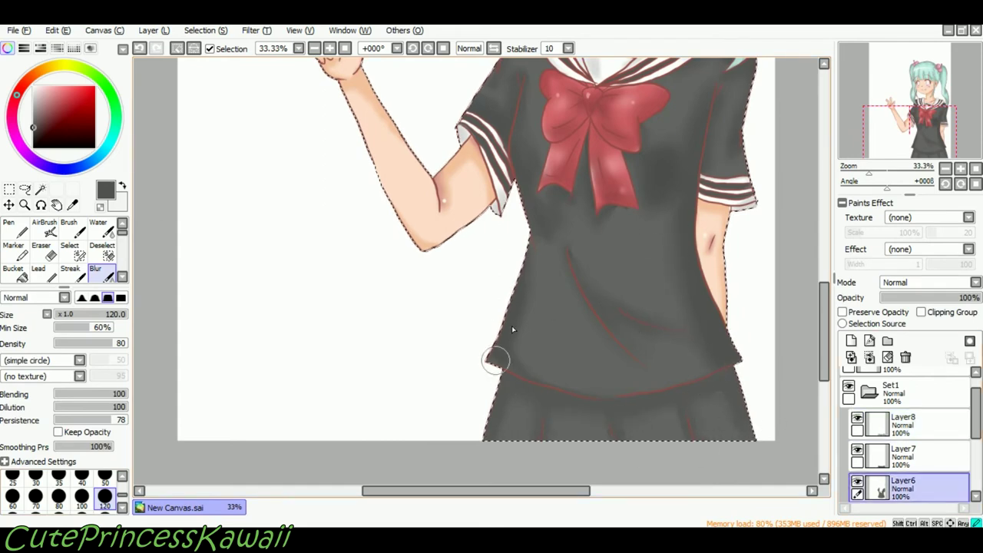
click(912, 425)
click(869, 357)
click(851, 340)
click(912, 456)
click(869, 358)
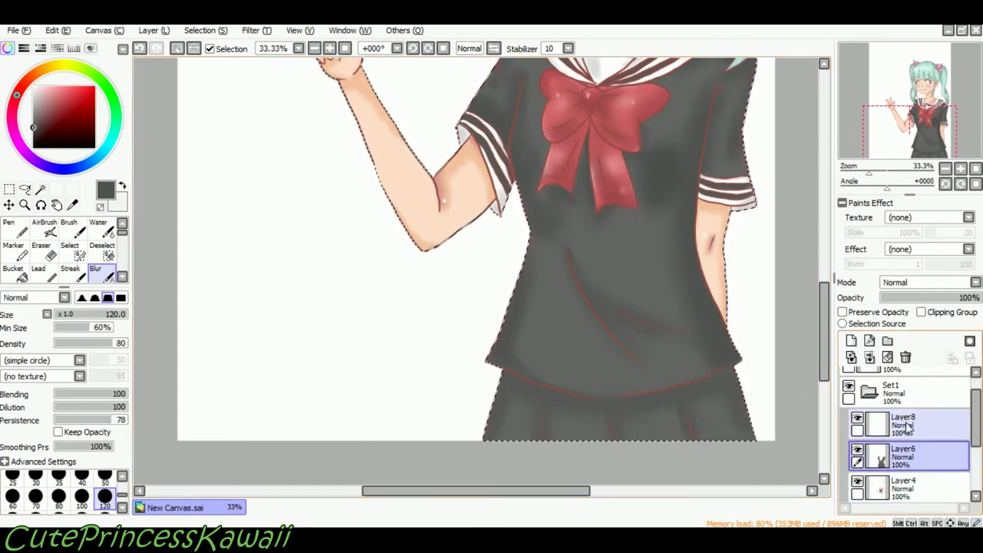
click(907, 427)
Colour both irises teal with the Pen at size 50 on the new layer.
drag(826, 321, 825, 249)
click(329, 48)
click(330, 48)
click(329, 48)
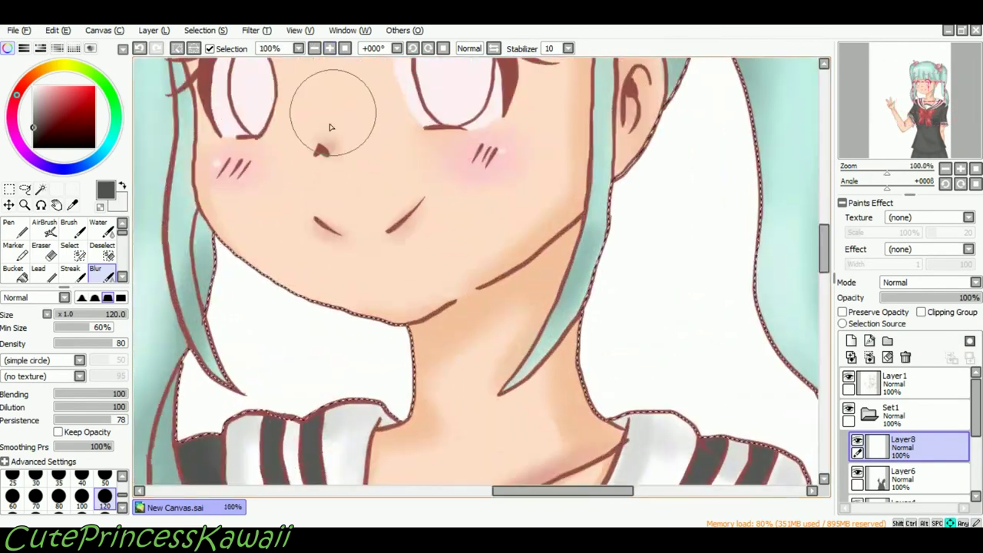
key(Up)
key(Left)
click(15, 229)
click(113, 136)
drag(43, 89, 45, 100)
mouse_move(390, 218)
mouse_down()
mouse_move(382, 193)
mouse_move(391, 273)
mouse_move(402, 263)
mouse_move(385, 179)
mouse_move(406, 209)
mouse_move(403, 199)
mouse_move(404, 259)
mouse_move(385, 231)
mouse_move(395, 257)
mouse_up()
key(ctrl+z)
key(g)
click(586, 204)
key(ctrl+z)
key(n)
mouse_move(585, 163)
mouse_down()
mouse_move(559, 201)
mouse_move(566, 244)
mouse_move(583, 242)
mouse_move(587, 174)
mouse_move(621, 175)
mouse_move(628, 189)
mouse_move(610, 252)
mouse_move(584, 229)
mouse_move(578, 175)
mouse_move(600, 183)
mouse_move(607, 236)
mouse_move(602, 208)
mouse_move(410, 240)
mouse_move(580, 225)
mouse_up()
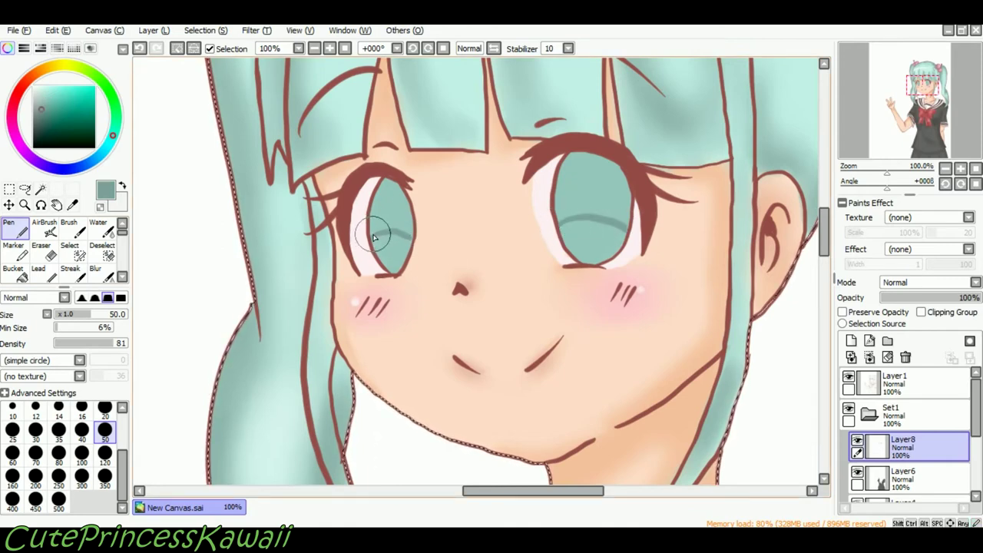
Paint the upper part of both irises in a darker greyish teal and blur the lower edge at size 20.
drag(411, 229, 386, 189)
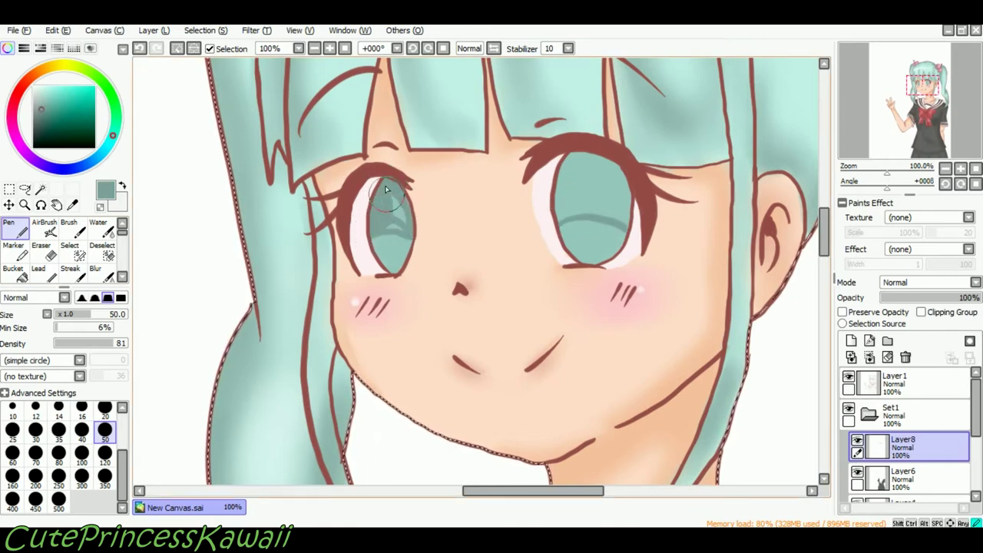
mouse_move(560, 192)
mouse_down()
mouse_move(600, 168)
mouse_move(613, 174)
mouse_move(564, 177)
mouse_up()
mouse_move(626, 223)
mouse_down()
mouse_move(620, 183)
mouse_move(578, 192)
mouse_move(610, 186)
mouse_move(616, 219)
mouse_up()
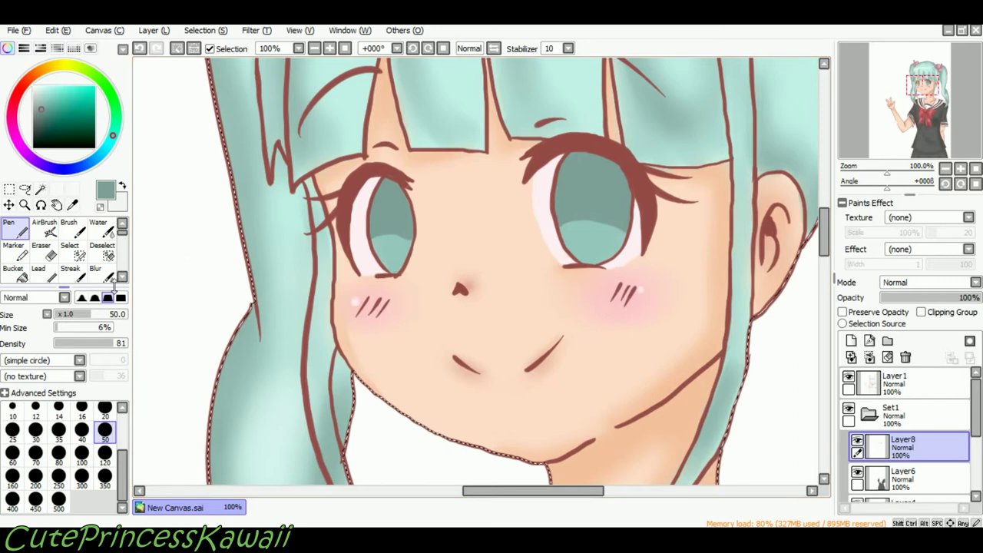
click(109, 278)
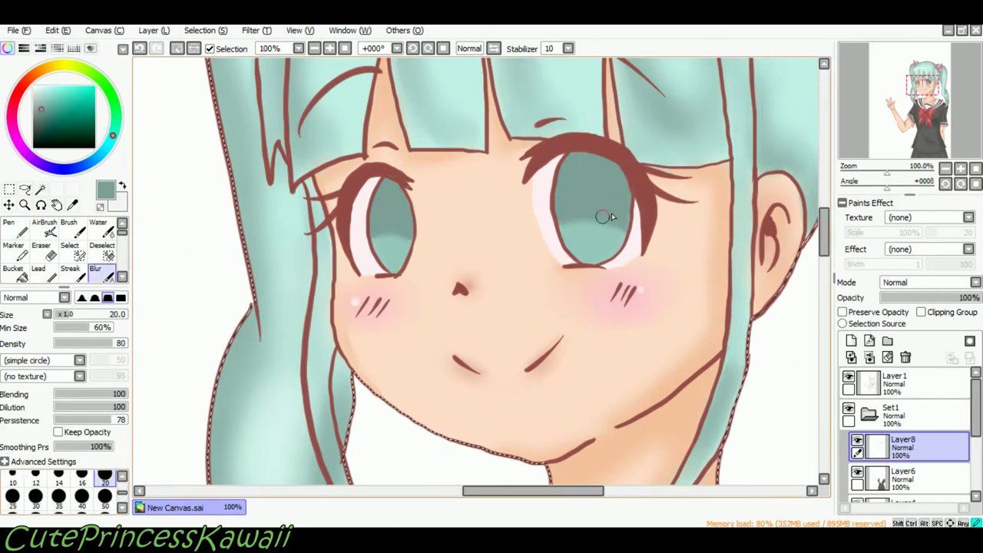
key(n)
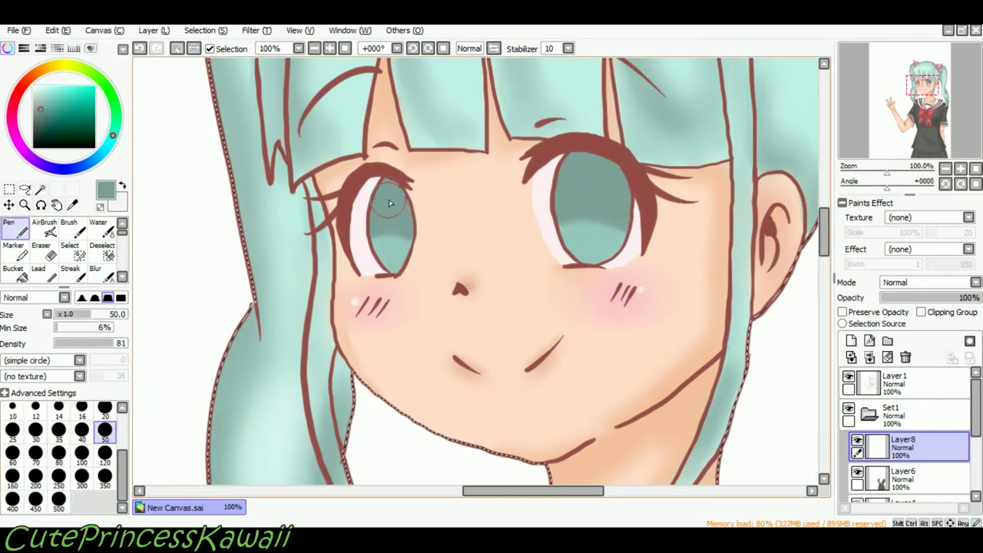
click(104, 275)
Paint an even darker teal area across the top of both irises with the Pen and blur its edge at size 20.
click(15, 229)
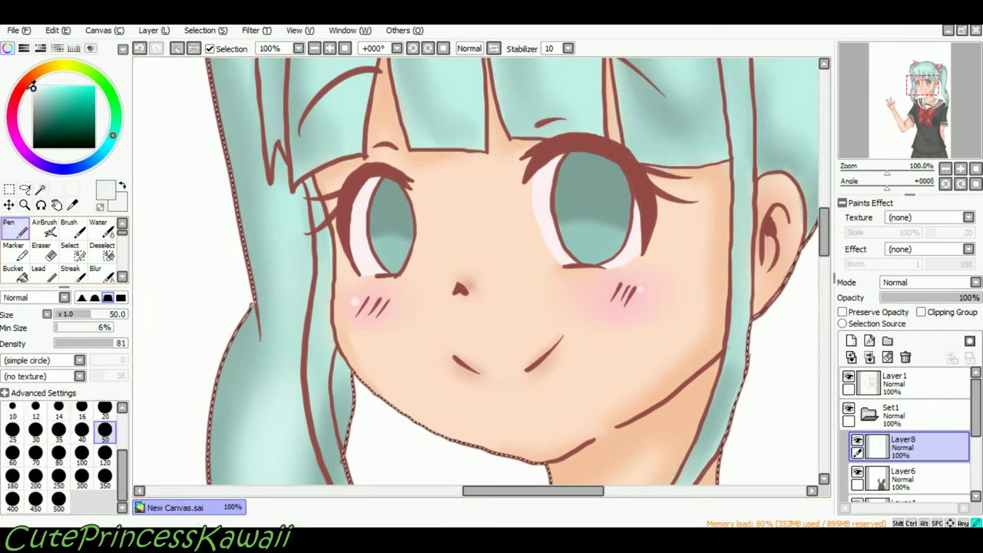
mouse_move(372, 216)
mouse_down()
mouse_move(408, 216)
mouse_move(397, 190)
mouse_up()
key(ctrl+z)
right_click(391, 208)
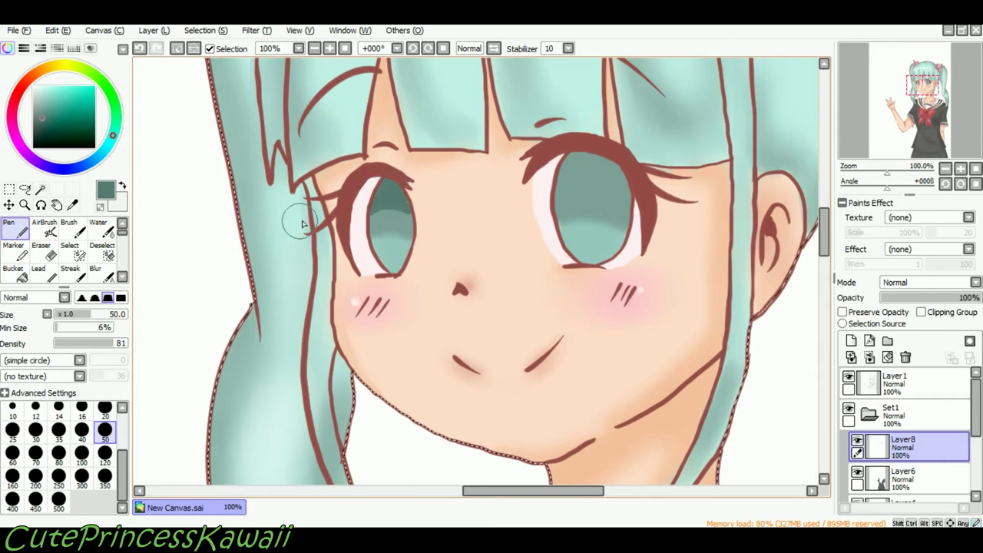
key(e)
key(n)
drag(555, 193, 618, 201)
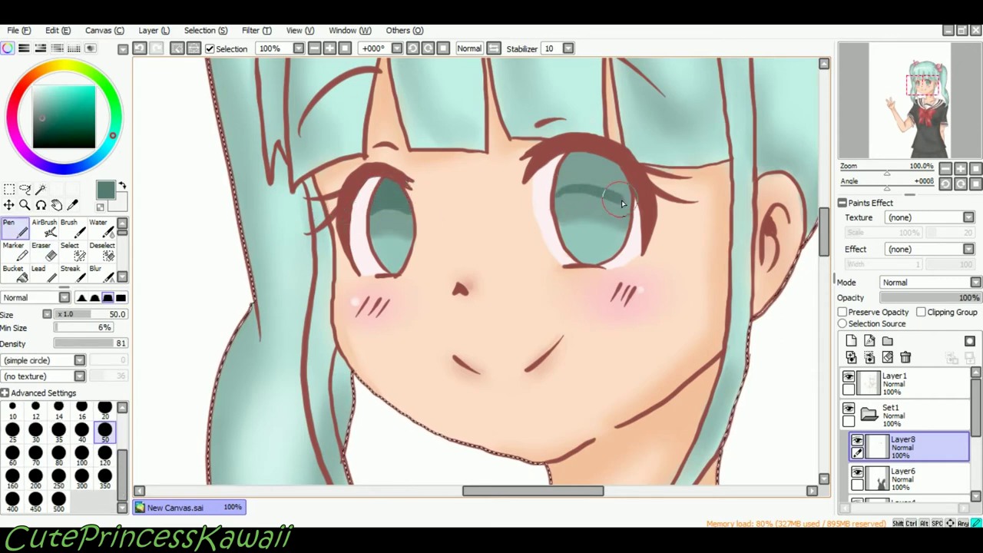
drag(577, 161, 589, 158)
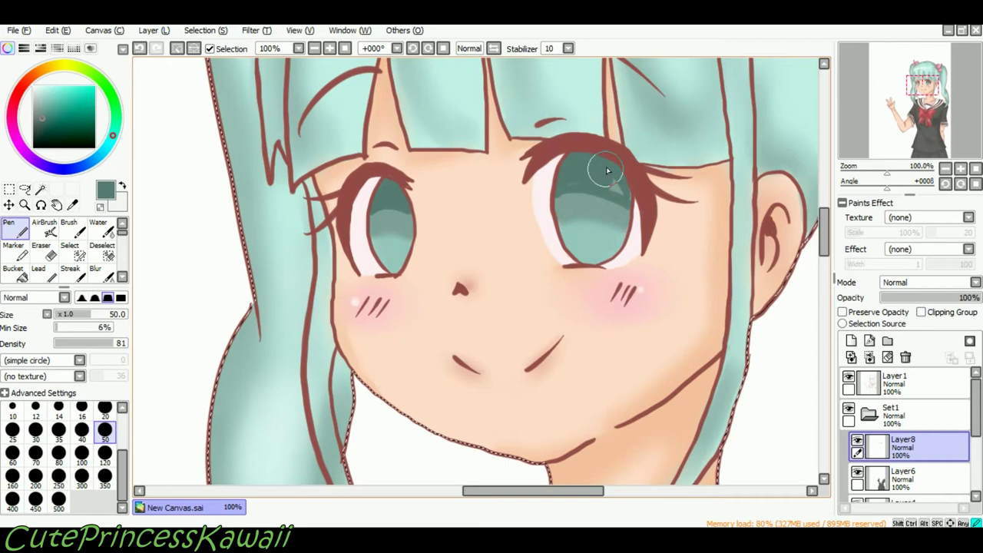
click(102, 273)
drag(373, 214, 378, 214)
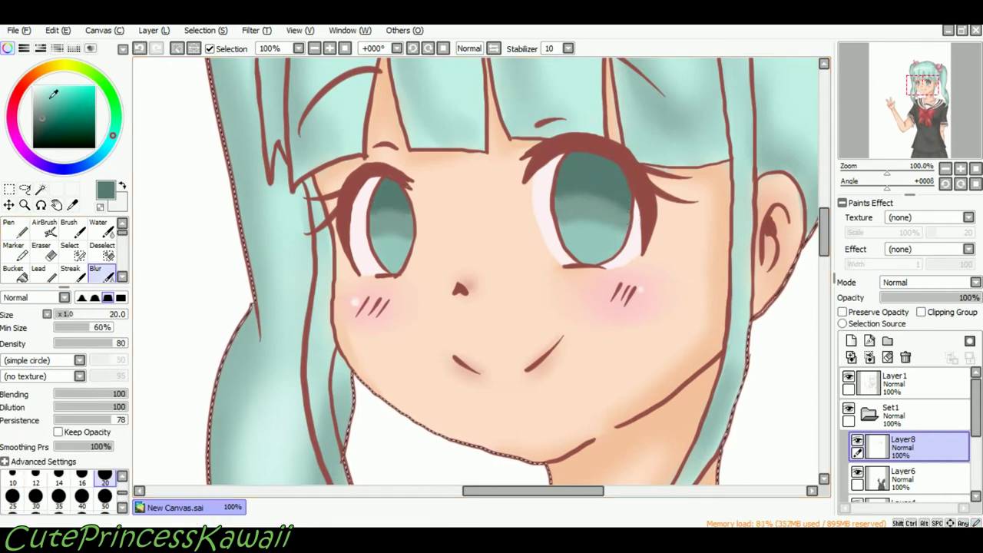
Paint large pale teal highlights near the top and bottom of both irises with the Pen at size 50.
click(40, 93)
key(n)
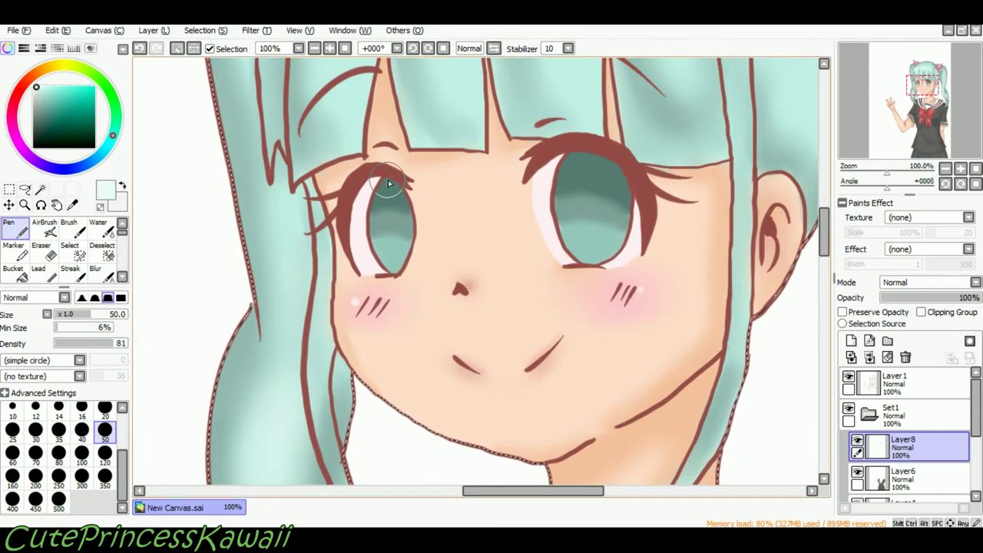
mouse_move(409, 238)
mouse_down()
mouse_move(391, 267)
mouse_move(408, 239)
mouse_move(397, 257)
mouse_up()
key(ctrl+z)
mouse_move(583, 166)
mouse_down()
mouse_move(596, 158)
mouse_move(596, 185)
mouse_move(588, 184)
mouse_move(599, 169)
mouse_move(612, 173)
mouse_up()
key(ctrl+z)
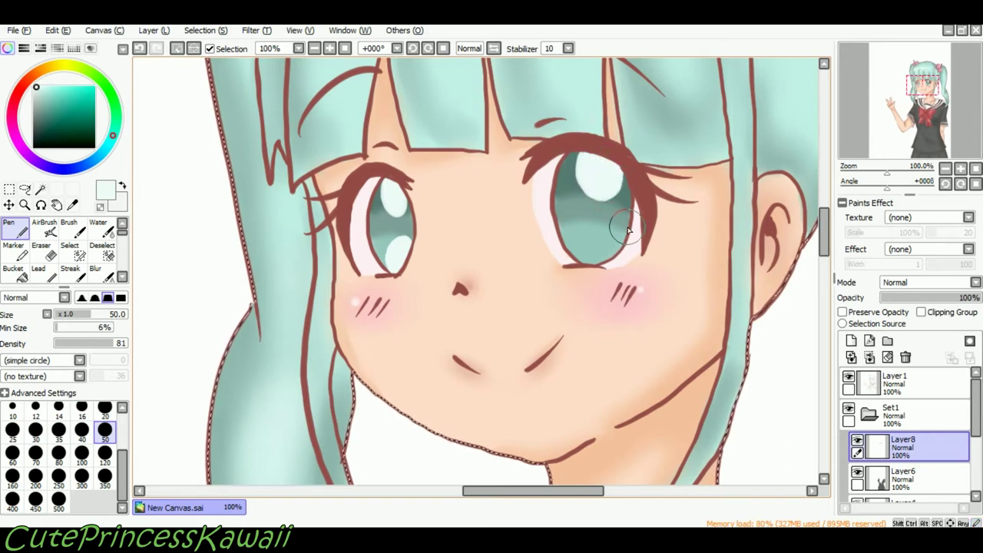
drag(588, 259, 625, 227)
mouse_move(590, 259)
mouse_down()
mouse_move(621, 230)
mouse_move(589, 257)
mouse_move(646, 254)
mouse_move(613, 262)
mouse_up()
key(e)
Add a light teal crescent beside the lower highlight in each iris and blend it with Blur at size 10.
key(n)
click(41, 94)
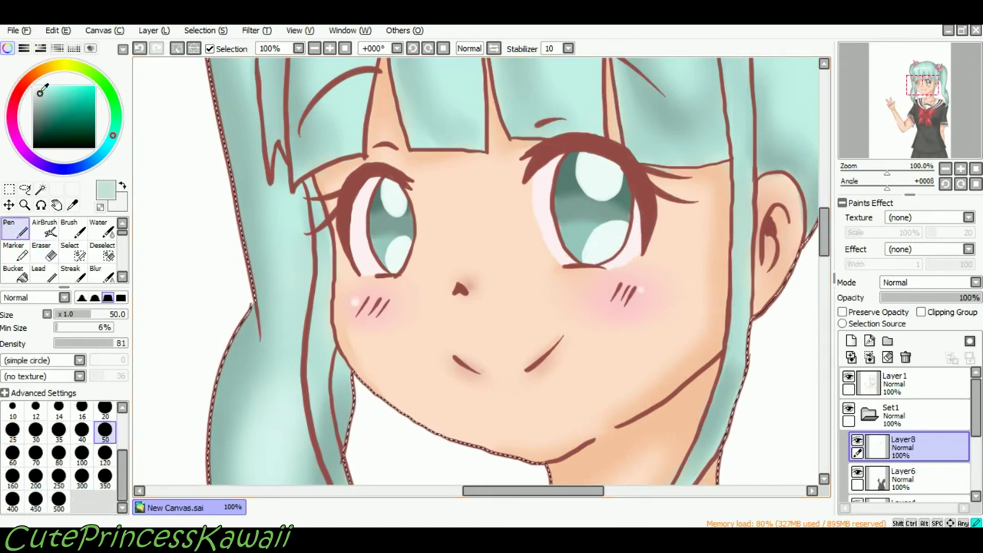
click(55, 89)
click(112, 136)
click(44, 91)
scroll(330, 212, up, 1)
drag(328, 245, 366, 216)
mouse_move(655, 206)
mouse_down()
mouse_move(624, 255)
mouse_move(643, 220)
mouse_move(627, 238)
mouse_move(632, 258)
mouse_move(650, 202)
mouse_move(610, 227)
mouse_up()
click(101, 272)
click(13, 478)
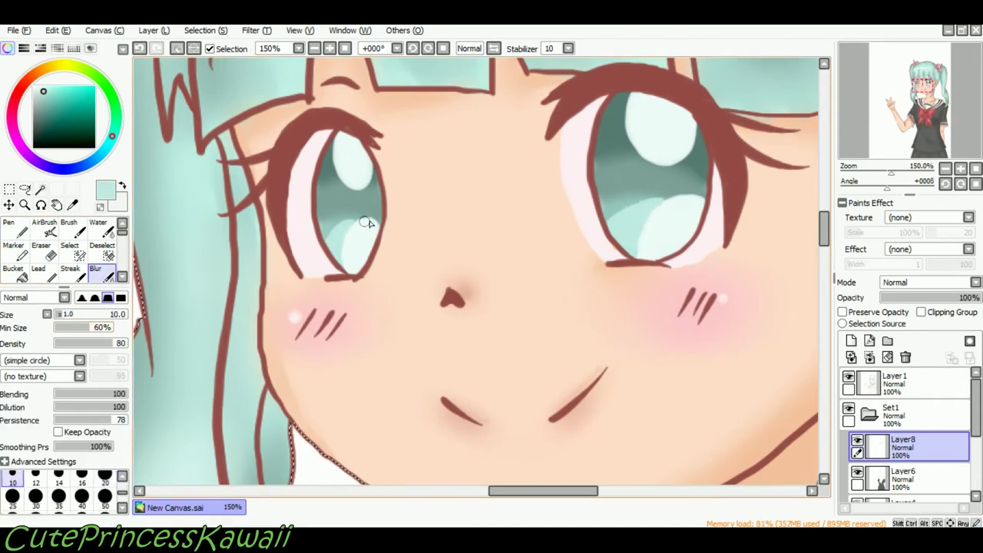
Add a small round highlight in the pale highlight colour at the left edge of each iris.
click(16, 229)
right_click(350, 166)
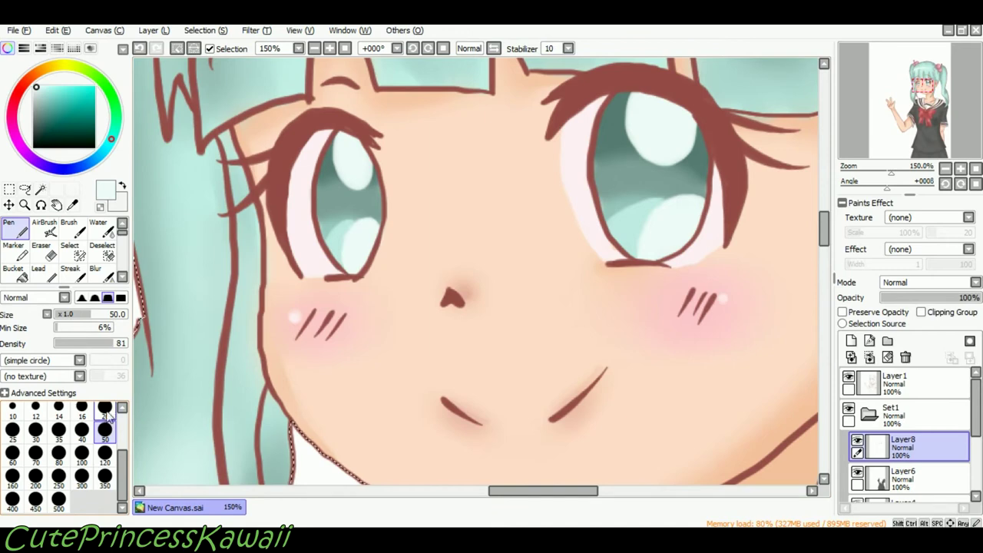
click(324, 198)
drag(608, 175, 593, 171)
Draw small cross and diamond sparkles inside both irises with the Pen at size 20.
click(104, 407)
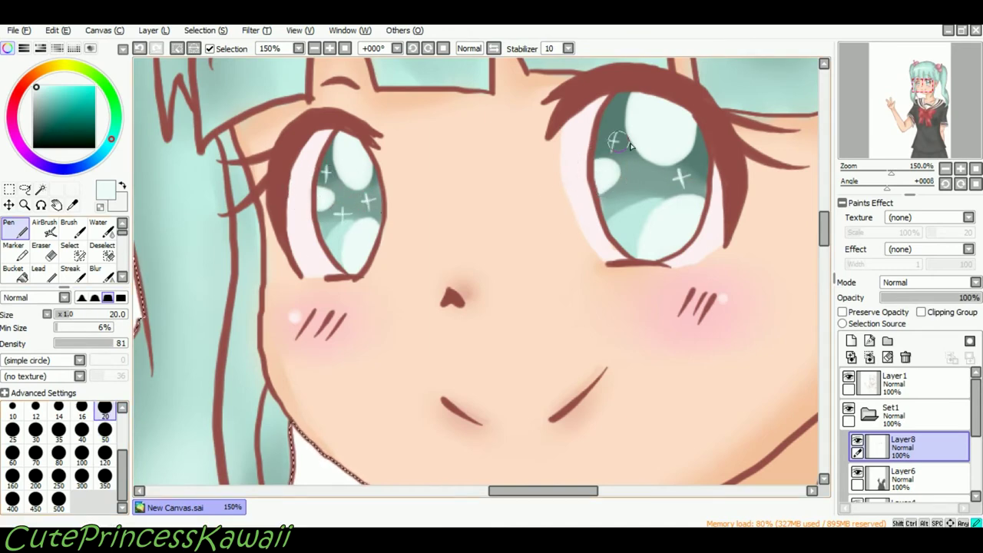
key(ctrl+z)
click(331, 48)
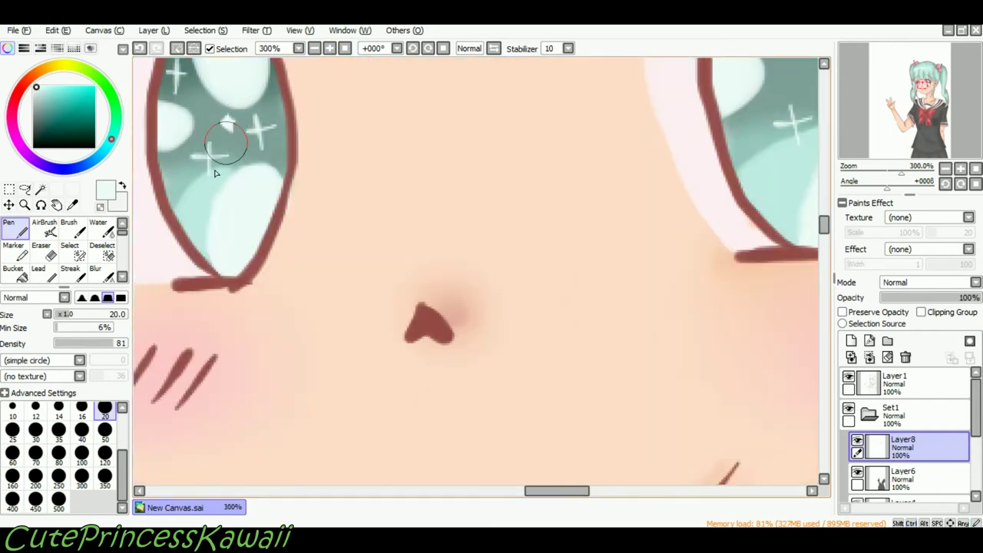
key(ctrl+minus)
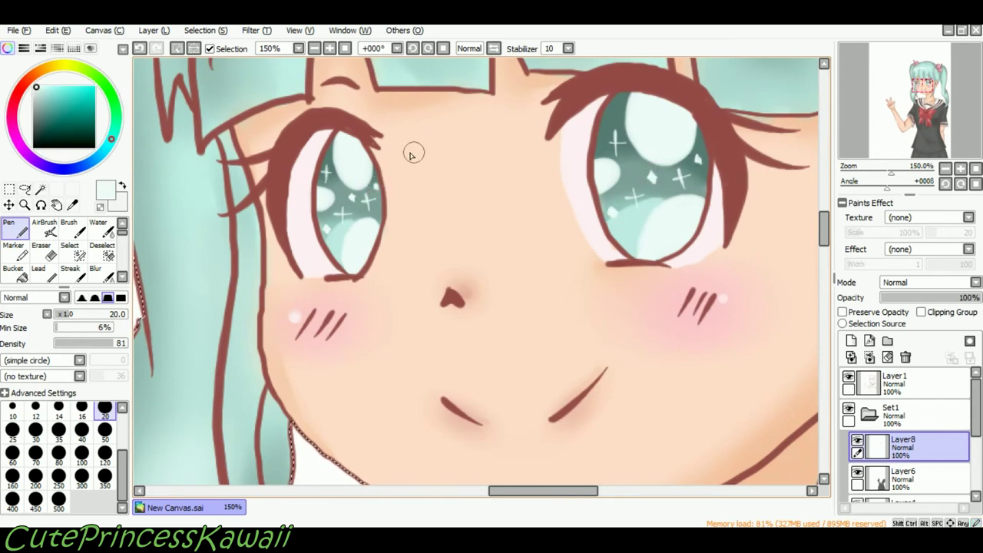
Shade the lower iris highlights in greyish teal and the eye whites in light grey, softening both with Blur at size 10.
drag(376, 238, 372, 242)
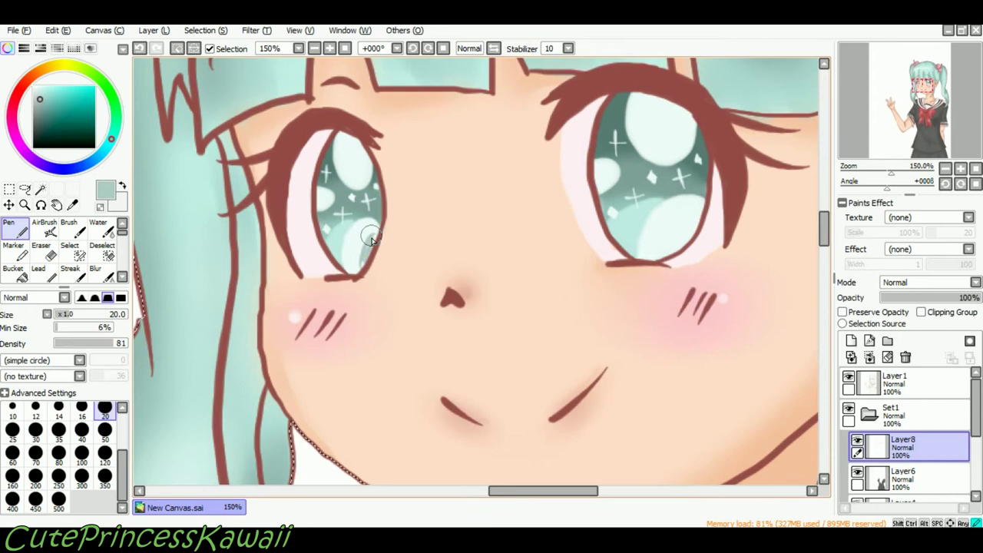
click(95, 271)
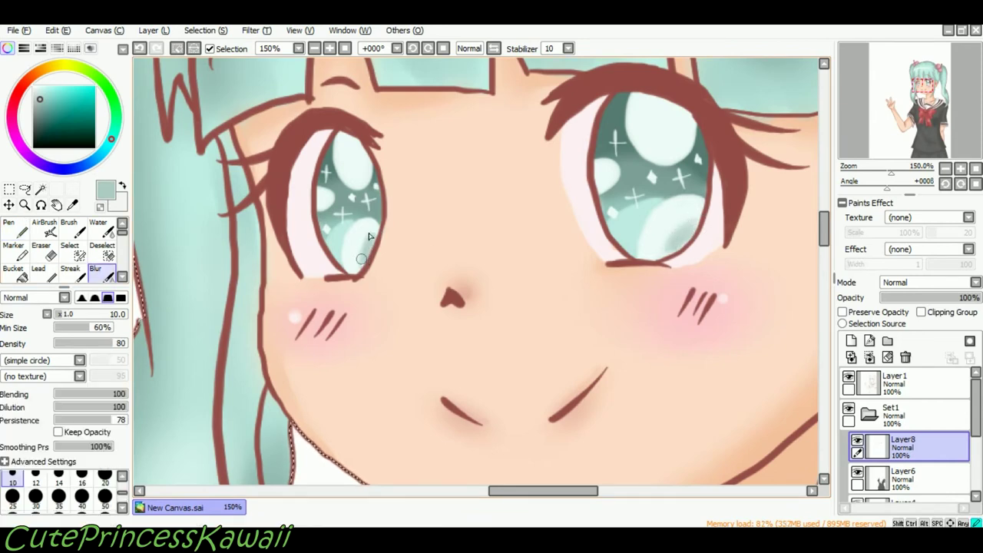
click(13, 229)
drag(321, 140, 288, 208)
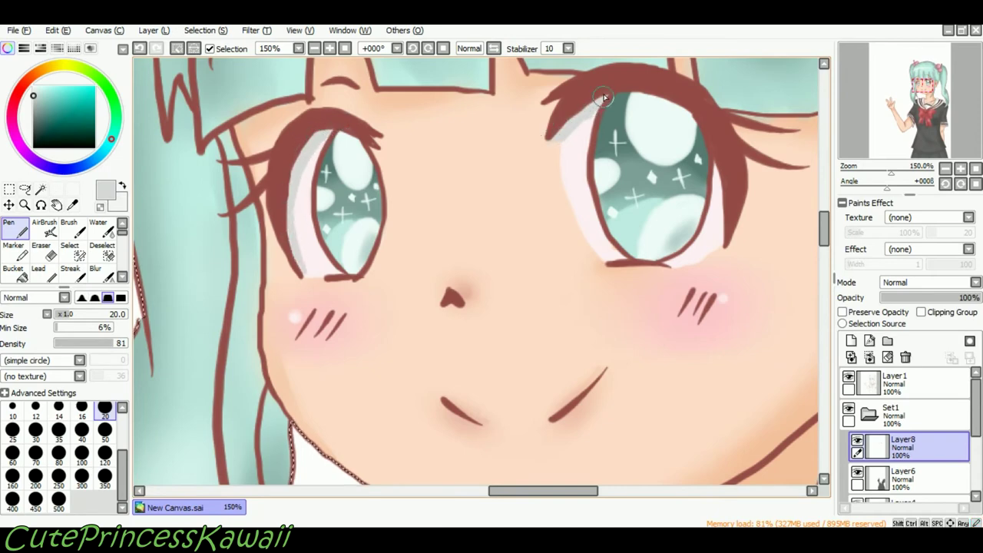
click(102, 272)
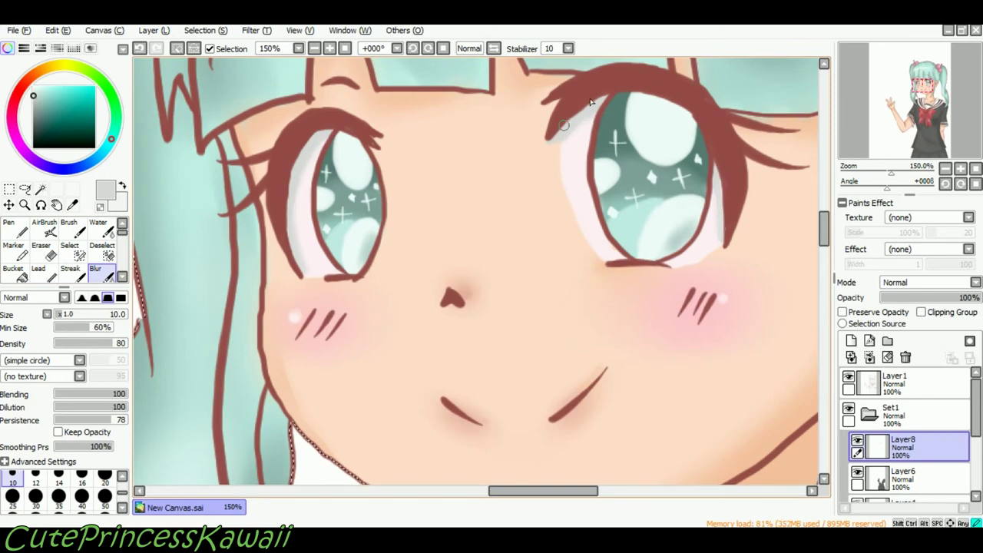
Airbrush a pale pink tint along the smile between the mouth lines and soften it with Blur at size 27.
scroll(950, 417, down, 2)
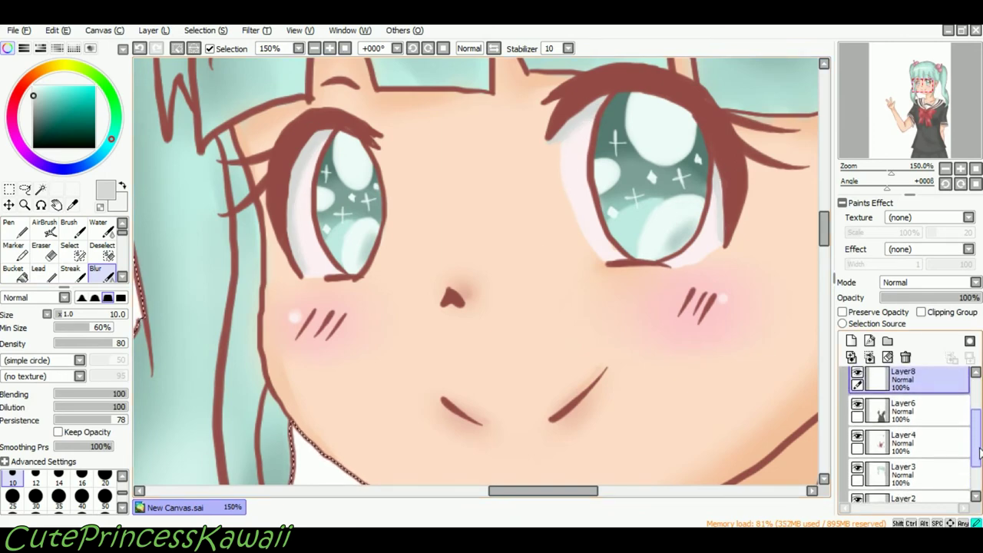
click(950, 418)
click(44, 228)
click(9, 119)
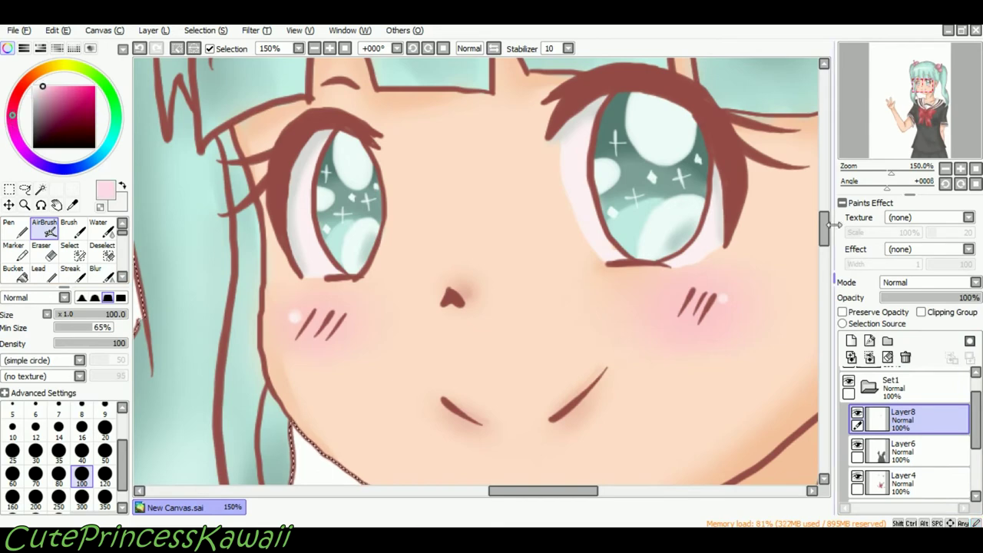
drag(824, 228, 824, 238)
click(105, 428)
mouse_move(455, 290)
mouse_down()
mouse_move(509, 312)
mouse_move(593, 272)
mouse_move(580, 287)
mouse_up()
click(101, 273)
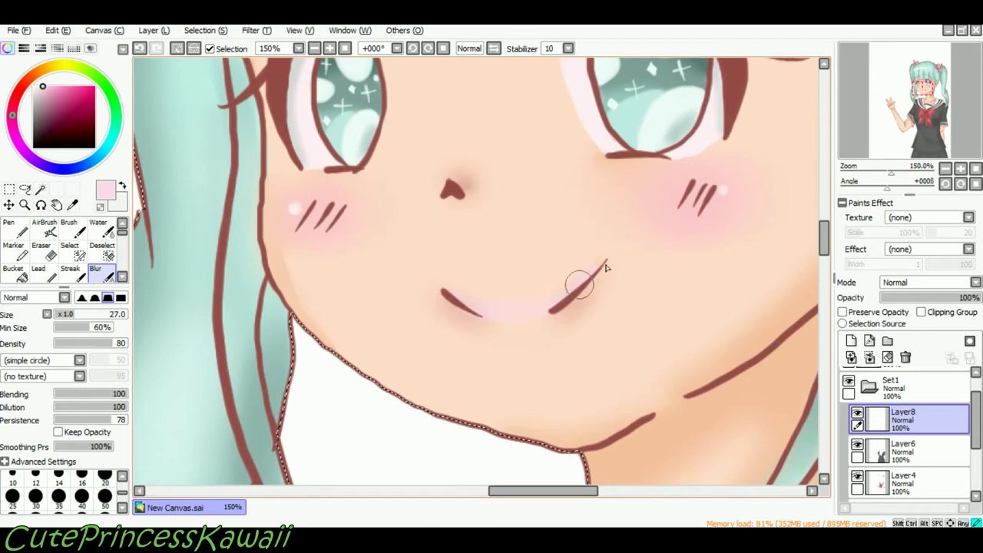
scroll(925, 453, down, 4)
click(925, 470)
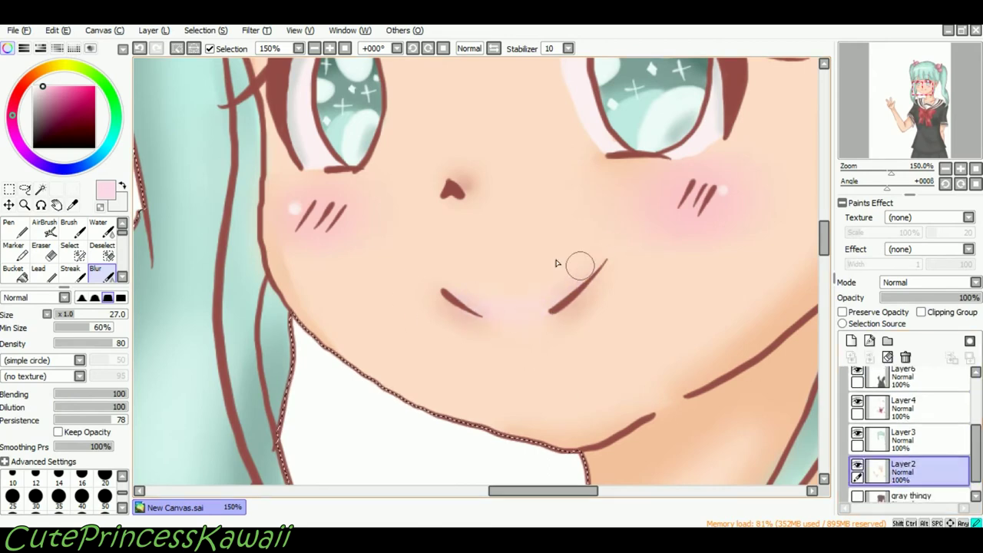
Collapse the Set1 folder and create a new folder above it containing a new empty layer for the background.
click(346, 48)
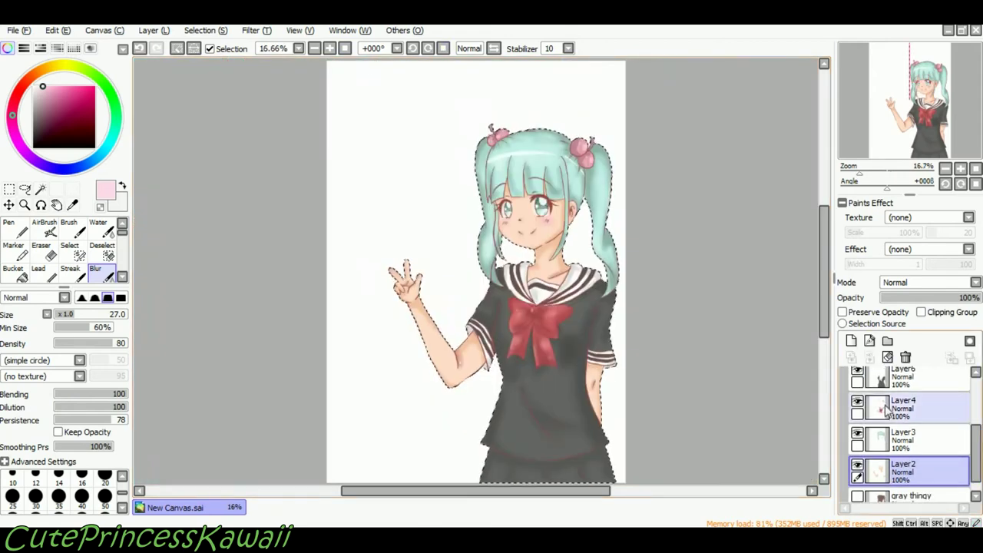
scroll(897, 408, up, 4)
click(901, 445)
click(870, 415)
click(888, 340)
click(851, 340)
drag(896, 414, 888, 438)
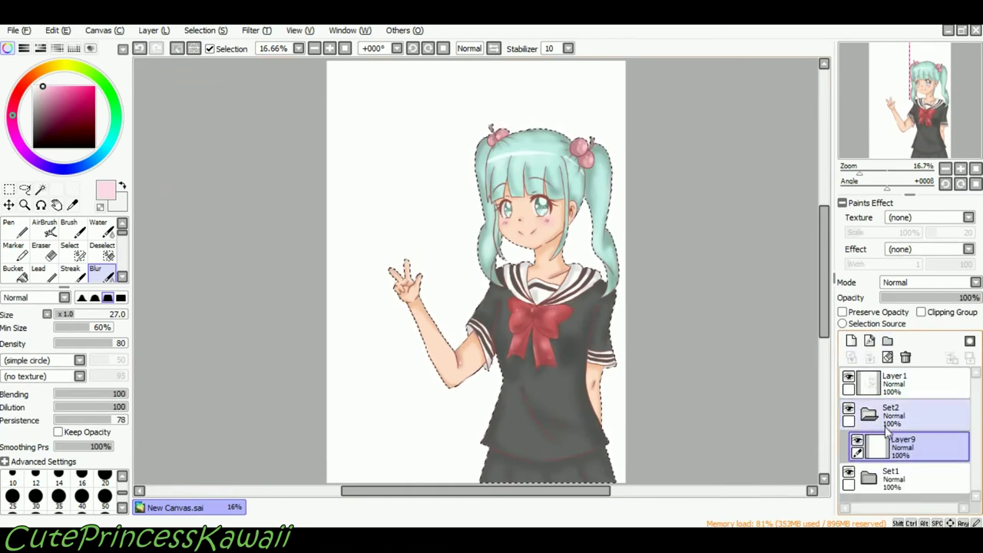
Invert the selection to cover the background around the girl and choose a light blue for the Pen at size 20.
click(194, 48)
click(15, 228)
click(21, 144)
click(97, 158)
click(47, 99)
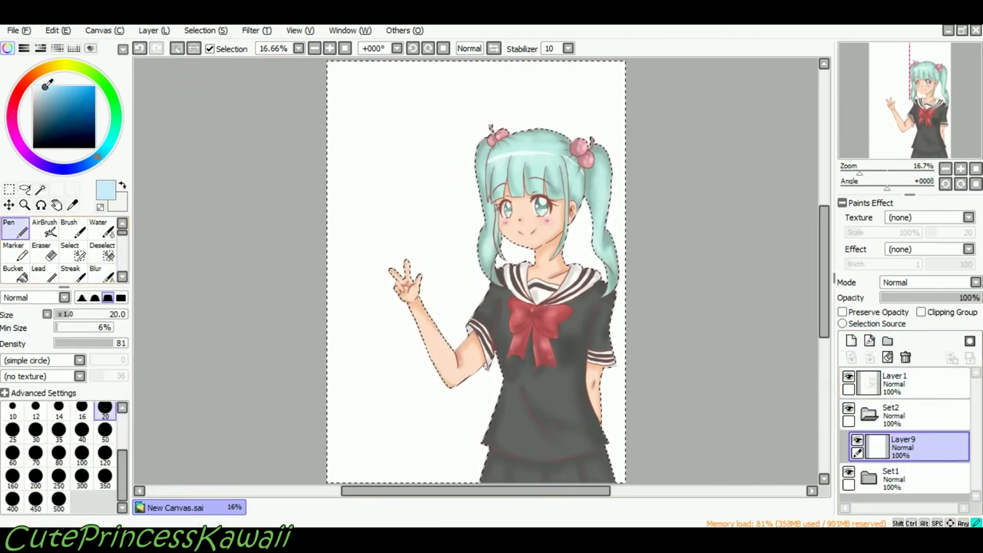
Fill the background around the girl with muted blue, then airbrush a darker greyish-blue shadow around her hair at size 120.
click(15, 273)
click(322, 168)
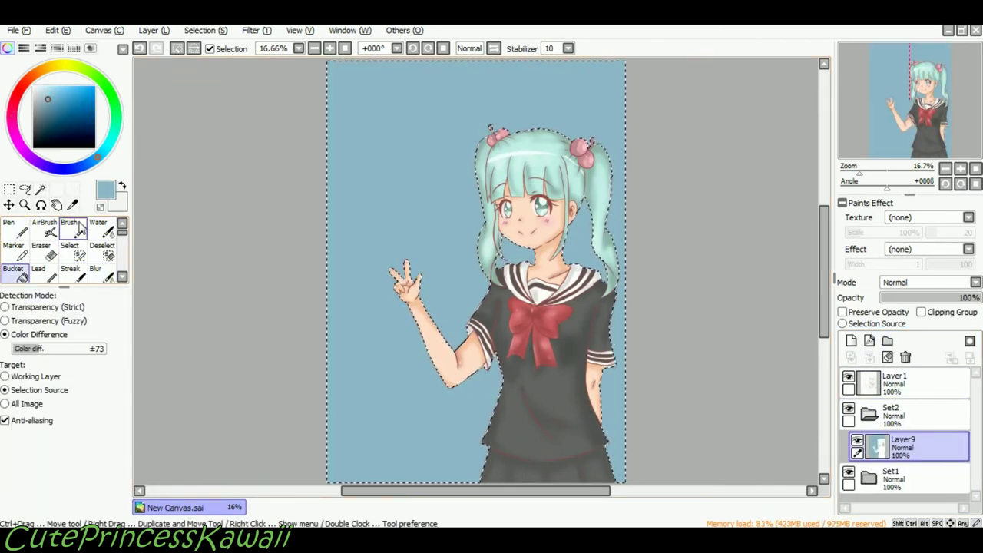
click(17, 229)
click(45, 229)
click(104, 474)
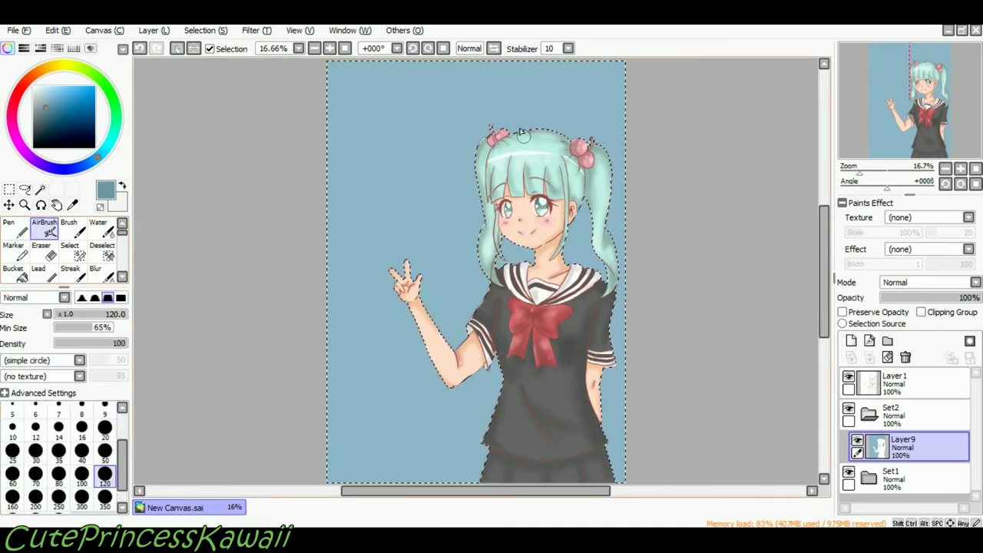
drag(563, 133, 593, 144)
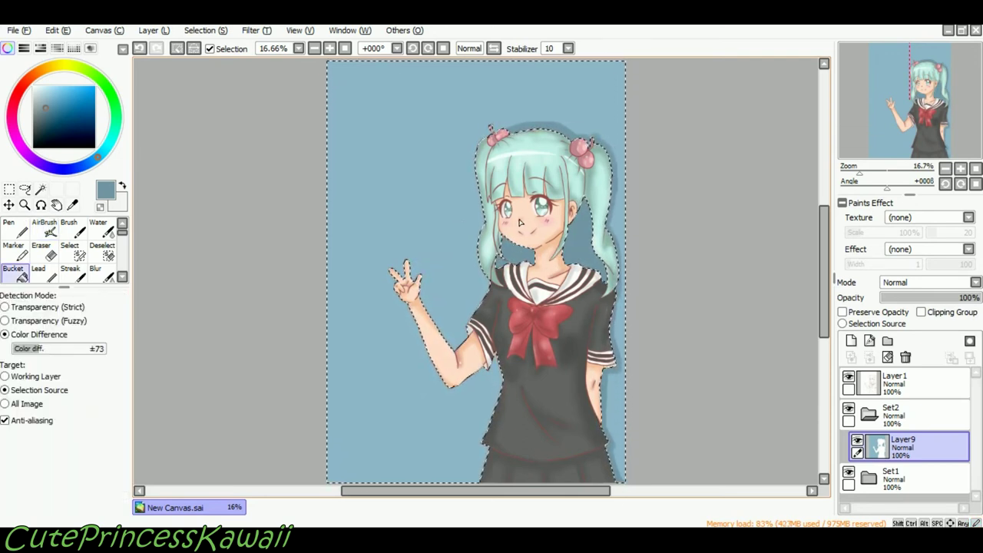
key(n)
key(v)
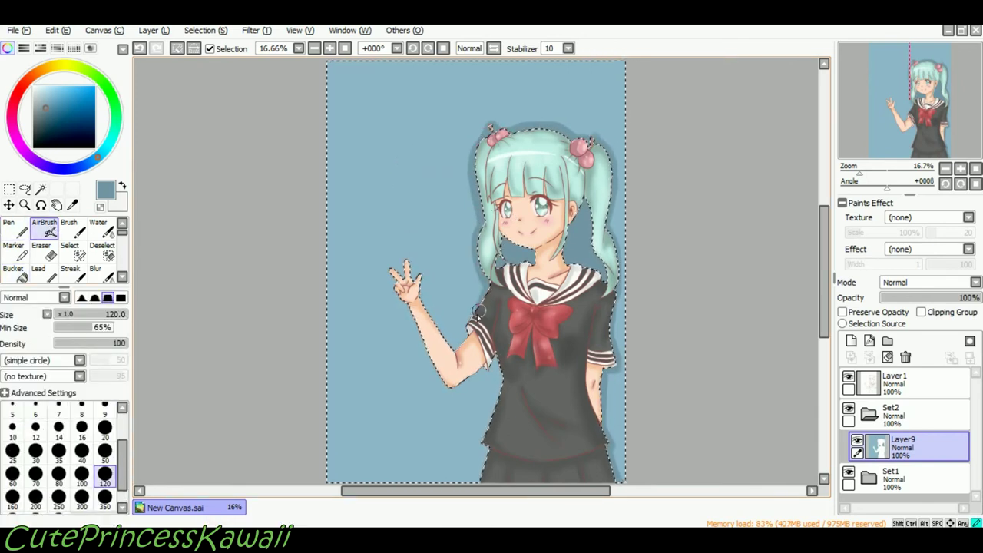
Airbrush the darker blue shadow around the raised hand, arm and skirt, using size 20 for tight spots and size 100 elsewhere.
click(105, 430)
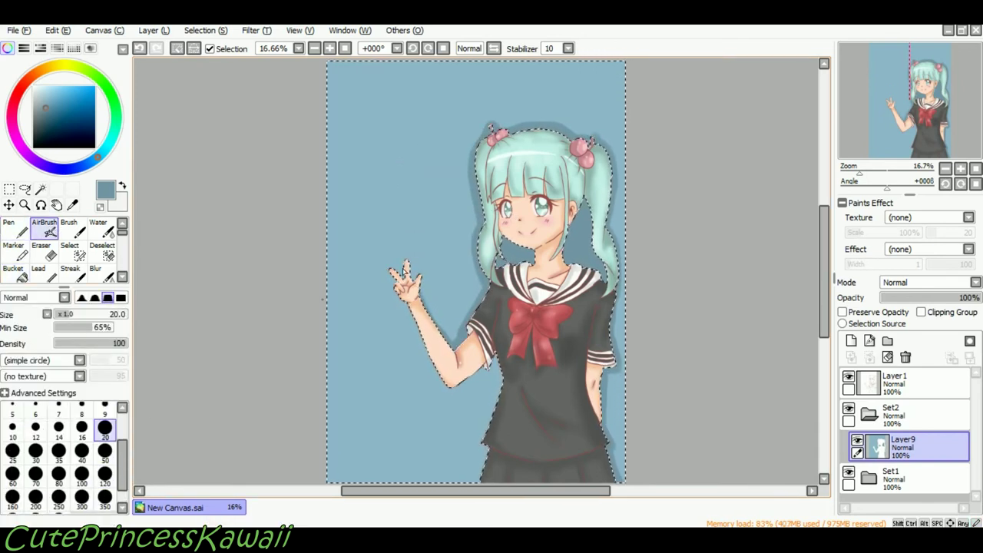
key(bracketright)
key(bracketright)
key(bracketright)
key(bracketright)
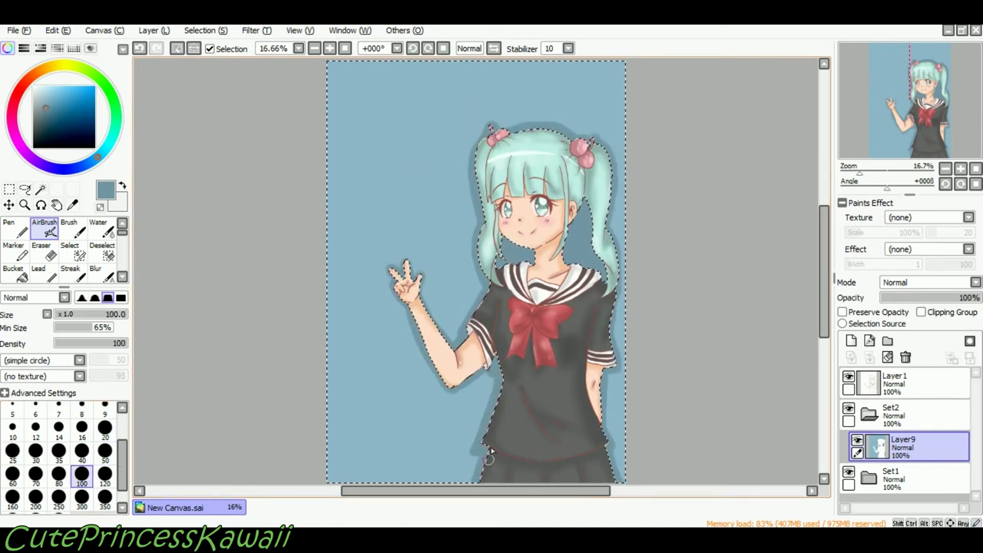
Add a new layer above the blue background and choose a dark slate blue for the Pen at size 120.
key(n)
click(851, 340)
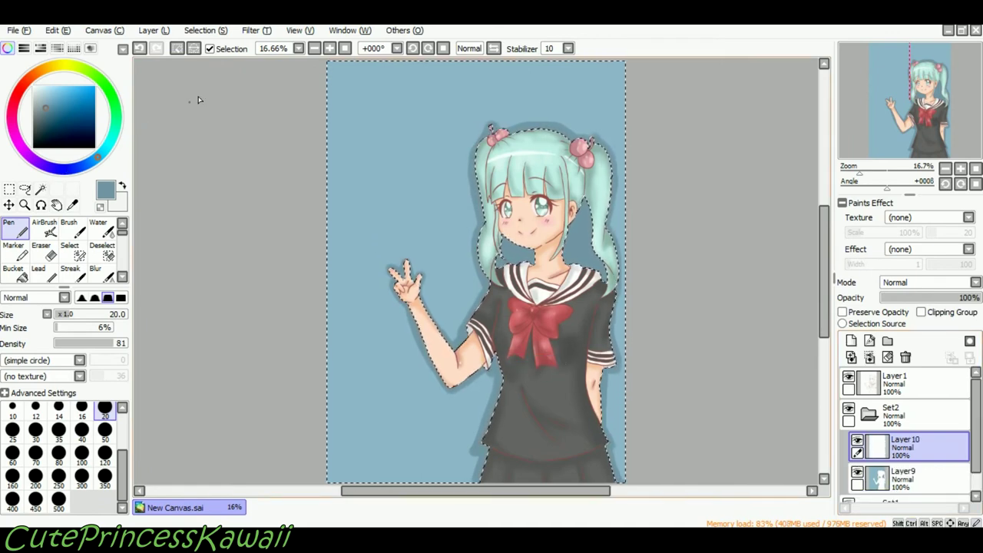
click(870, 357)
click(141, 49)
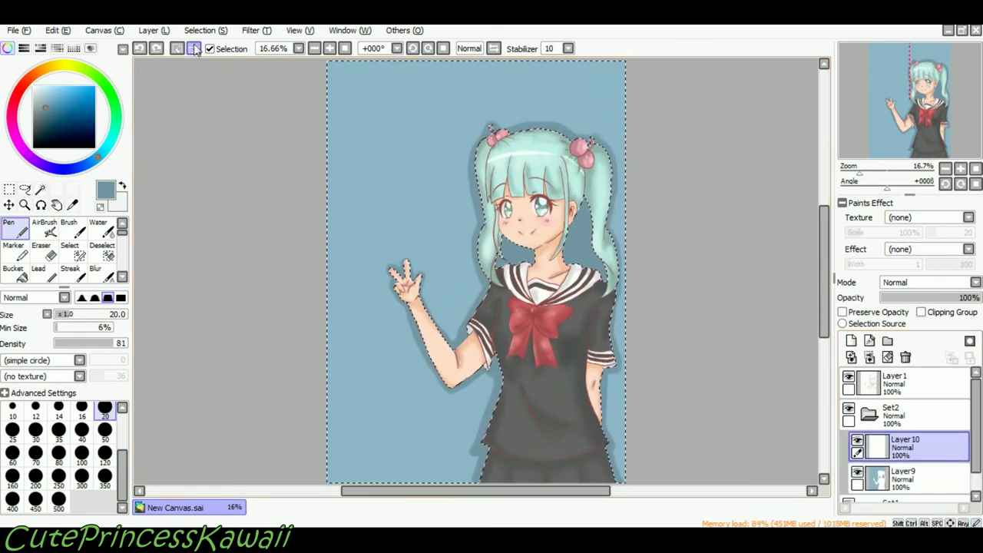
key(ctrl+i)
scroll(61, 432, up, 1)
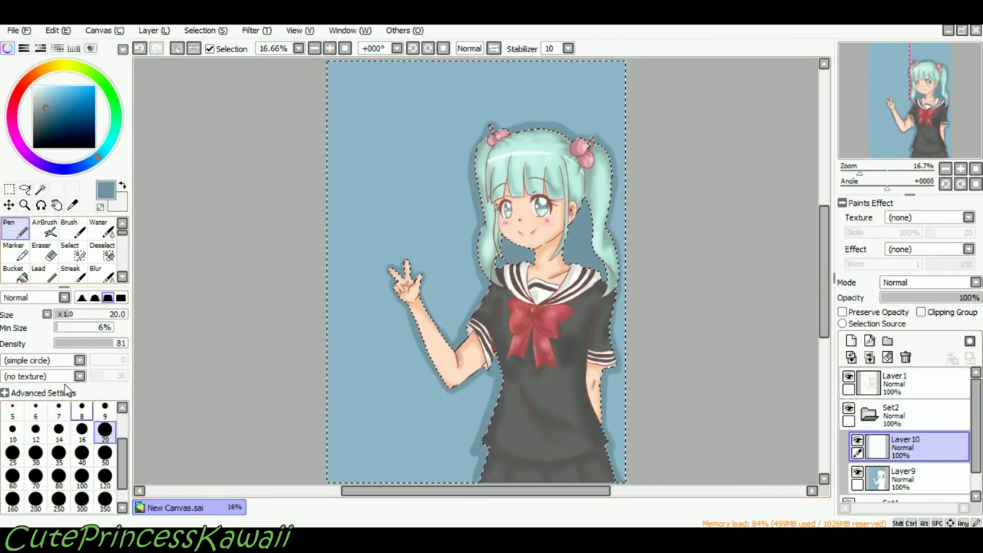
click(45, 112)
click(59, 456)
drag(824, 271, 824, 257)
click(104, 477)
drag(360, 184, 425, 164)
drag(358, 185, 415, 163)
drag(359, 178, 342, 198)
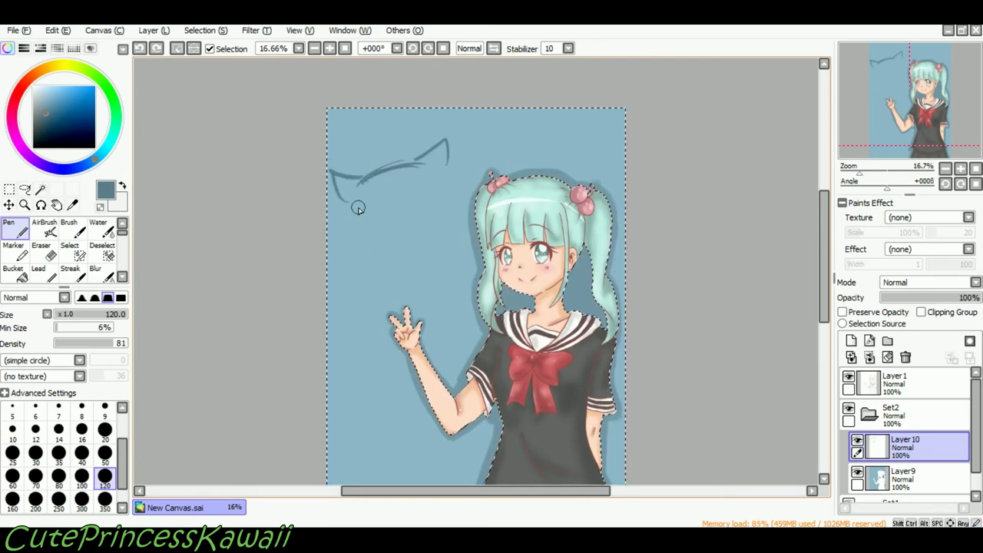
key(ctrl+z)
drag(449, 179, 441, 217)
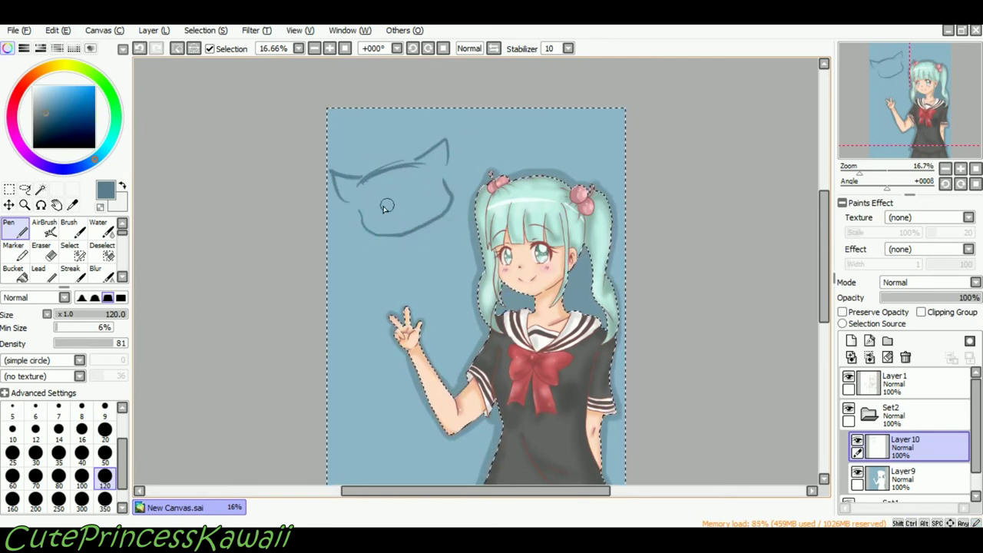
key(ctrl+z)
key(ctrl+z)
key(ctrl+z)
key(ctrl+z)
key(ctrl+z)
key(ctrl+z)
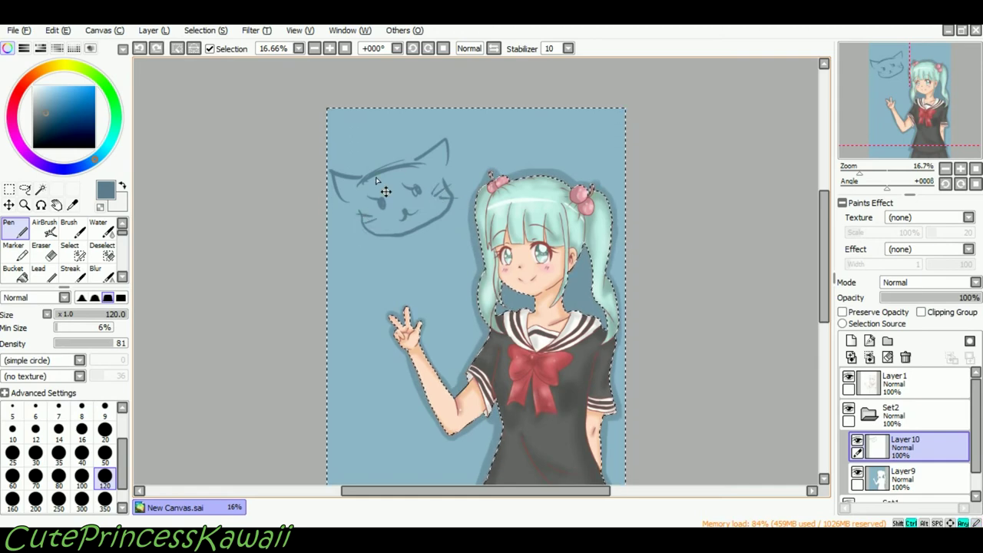
Draw a large twin-cherry outline with a stem and leaf in slate blue near the canvas's upper-left corner.
mouse_move(368, 159)
mouse_down()
mouse_move(384, 157)
mouse_move(397, 127)
mouse_up()
key(ctrl+z)
mouse_move(345, 204)
mouse_down()
mouse_move(332, 199)
mouse_move(364, 275)
mouse_up()
Paste a copy of the cherry on its own layer, shrink and rotate it, and place it across the canvas's left edge.
click(58, 30)
click(84, 95)
key(ctrl+d)
click(60, 30)
click(73, 109)
key(ctrl+t)
click(21, 379)
drag(321, 309, 364, 261)
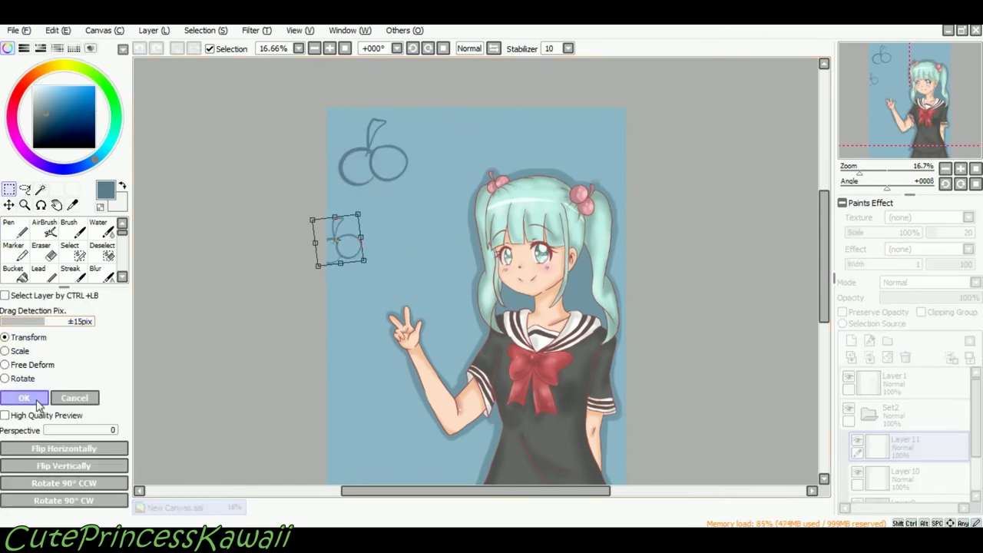
click(37, 400)
click(945, 253)
click(843, 326)
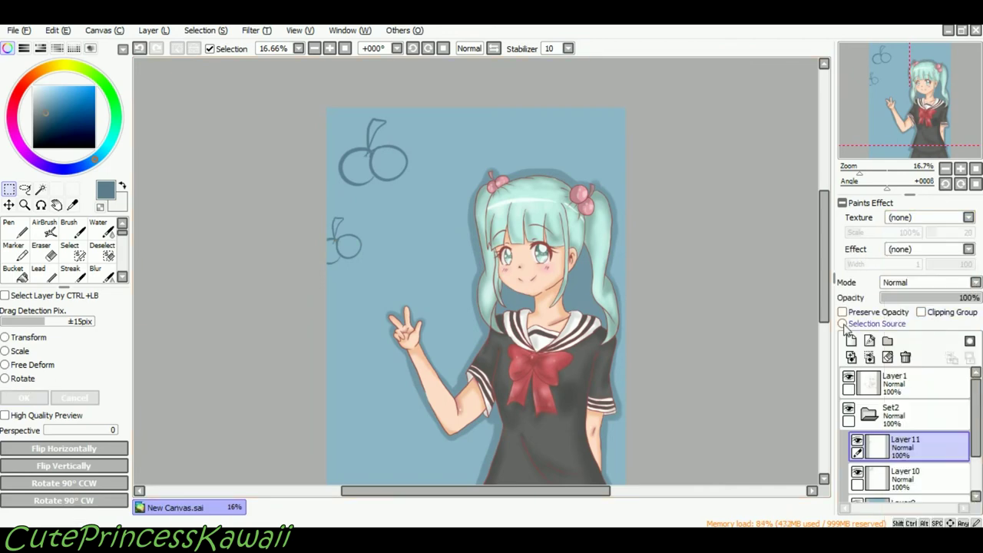
click(924, 283)
click(914, 299)
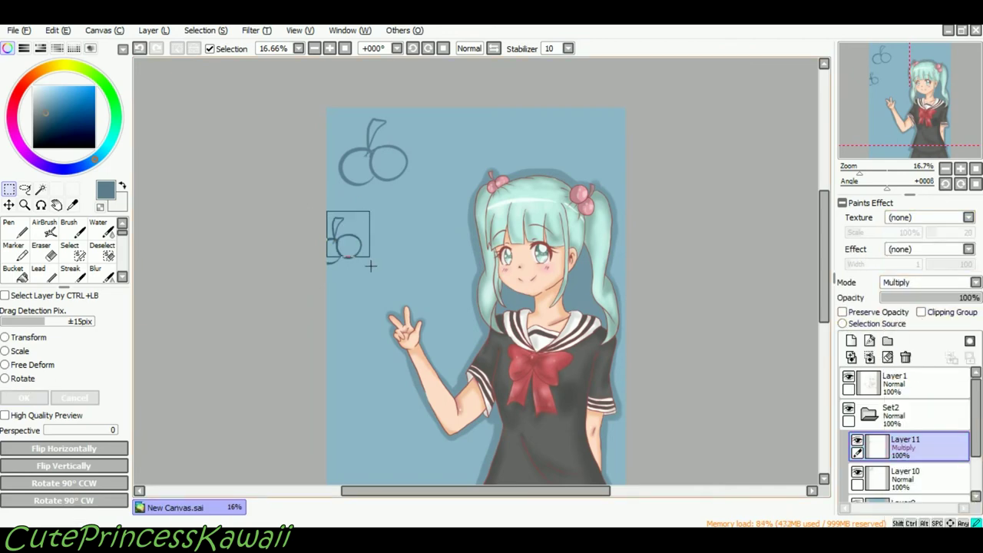
key(ctrl+z)
key(ctrl+z)
key(ctrl+z)
click(16, 229)
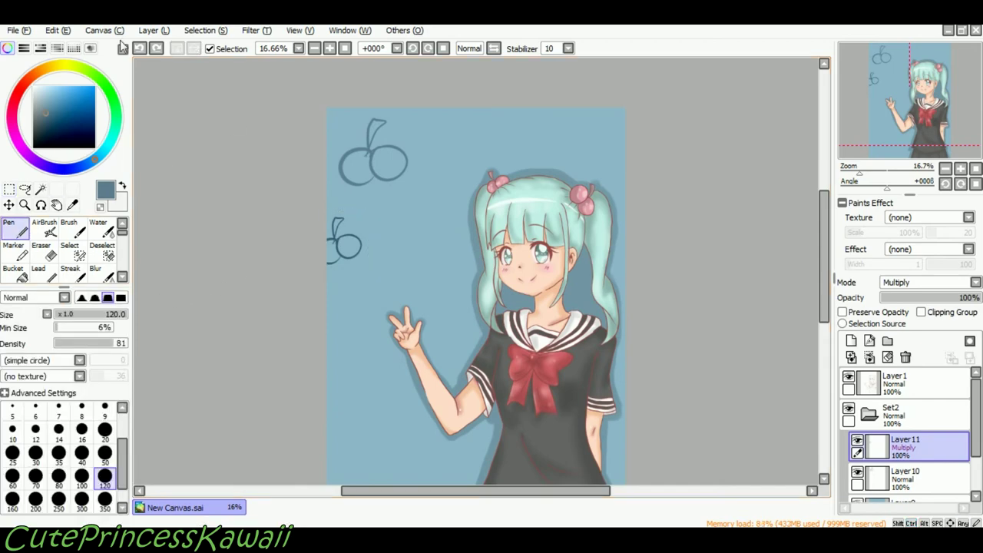
click(906, 476)
click(924, 282)
click(902, 295)
click(57, 30)
drag(450, 152, 452, 153)
drag(450, 149, 465, 118)
drag(457, 146, 454, 170)
key(ctrl+z)
key(ctrl+z)
key(ctrl+z)
key(ctrl+z)
click(141, 49)
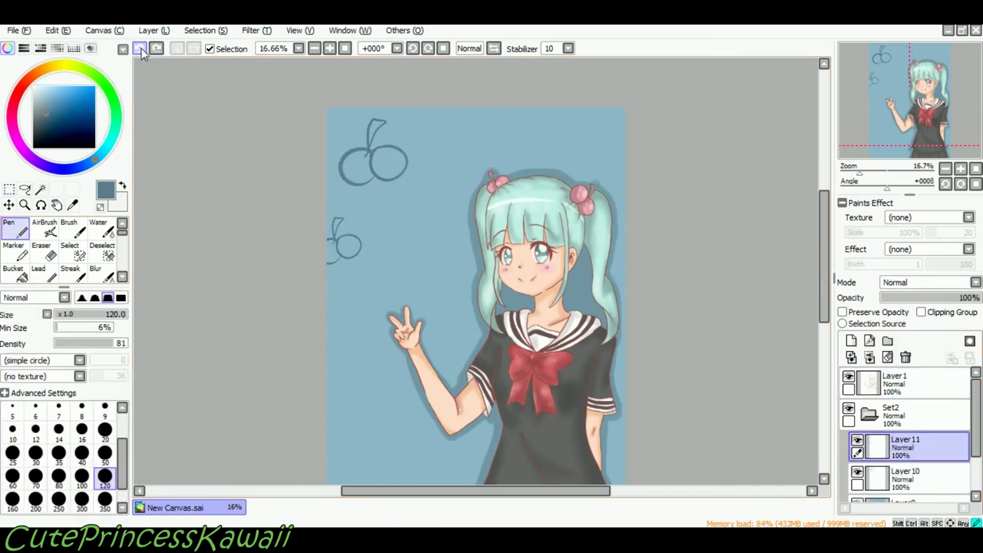
Paste another large cherry and move it above the girl's pigtail near the canvas's upper-right corner.
click(58, 30)
click(69, 103)
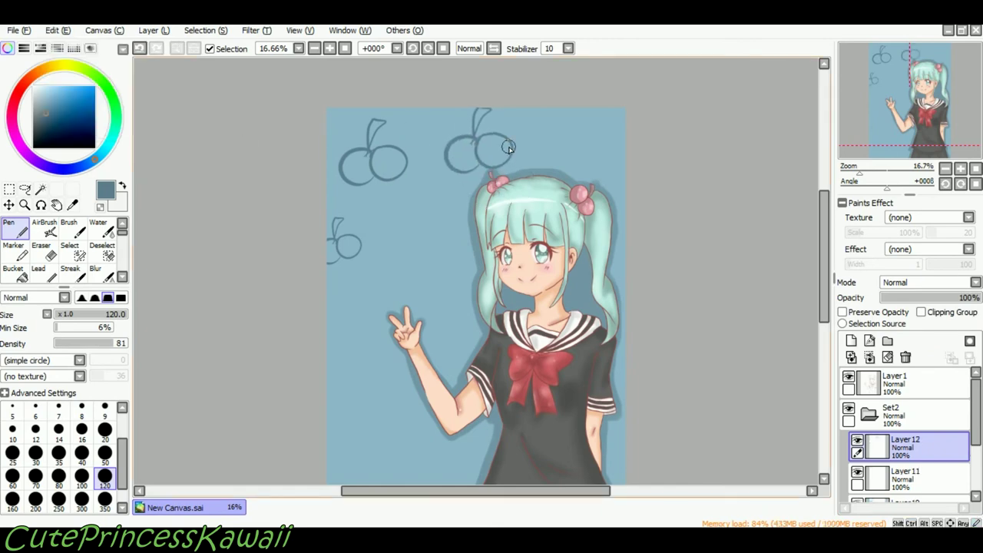
drag(974, 427, 975, 432)
mouse_move(927, 384)
mouse_down()
mouse_move(911, 494)
mouse_move(922, 361)
mouse_up()
drag(977, 441, 974, 428)
drag(487, 158, 582, 157)
drag(977, 433, 977, 440)
Paste more large cherries, placing one across the middle of the top edge and one low beside the girl's body.
click(58, 30)
click(69, 103)
click(57, 30)
click(69, 103)
click(58, 30)
click(69, 103)
drag(461, 280, 464, 131)
click(58, 30)
click(69, 103)
mouse_move(501, 300)
mouse_down()
mouse_move(440, 303)
mouse_move(484, 517)
mouse_up()
Paste another large cherry and place it across the canvas's left edge below the raised hand.
click(69, 32)
click(70, 106)
drag(486, 327, 374, 426)
drag(824, 257, 824, 288)
drag(357, 400, 340, 439)
Paste two more large cherries and place them across the canvas's right edge beside the girl.
click(57, 30)
click(72, 108)
drag(585, 323, 649, 365)
drag(824, 323, 824, 311)
click(103, 31)
mouse_move(60, 31)
click(71, 104)
drag(503, 276, 646, 202)
Shift the upper-left cherry so it overlaps the canvas's left edge, then lasso and copy the small cherry below it.
scroll(645, 204, up, 2)
ctrl+click(380, 198)
drag(380, 198, 359, 196)
ctrl+click(350, 283)
click(25, 189)
mouse_move(301, 257)
mouse_down()
mouse_move(387, 290)
mouse_move(322, 317)
mouse_up()
click(58, 30)
click(86, 96)
click(151, 93)
Reorder the layers inside Set2 to separate the small cherry on Layer11 from the large cherries.
drag(975, 473, 976, 472)
mouse_move(927, 432)
mouse_down()
mouse_move(922, 361)
mouse_move(929, 395)
mouse_up()
click(938, 396)
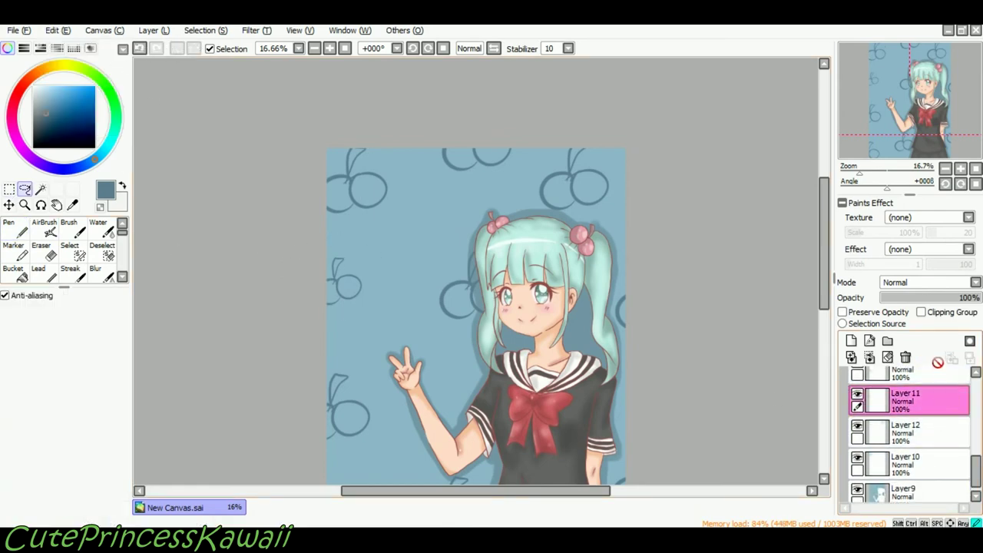
drag(939, 396, 975, 381)
drag(918, 396, 938, 444)
click(934, 484)
Merge the large-cherry layers down into Layer10, keeping the small cherry separate on Layer11.
click(871, 361)
drag(976, 411, 977, 435)
click(871, 361)
click(871, 361)
click(871, 361)
click(871, 360)
click(871, 363)
click(934, 430)
key(ctrl+z)
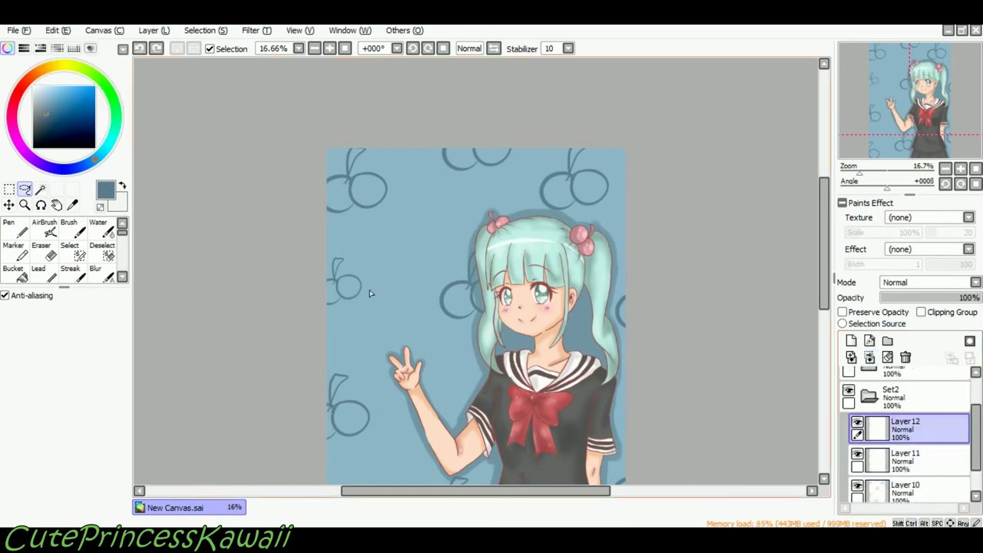
click(938, 461)
drag(975, 440, 975, 456)
click(916, 405)
click(870, 358)
click(915, 431)
Lasso the large cherry beside the girl's hair on Layer10 and copy it.
click(63, 32)
click(63, 35)
mouse_move(826, 242)
mouse_down()
mouse_move(828, 289)
mouse_move(826, 249)
mouse_up()
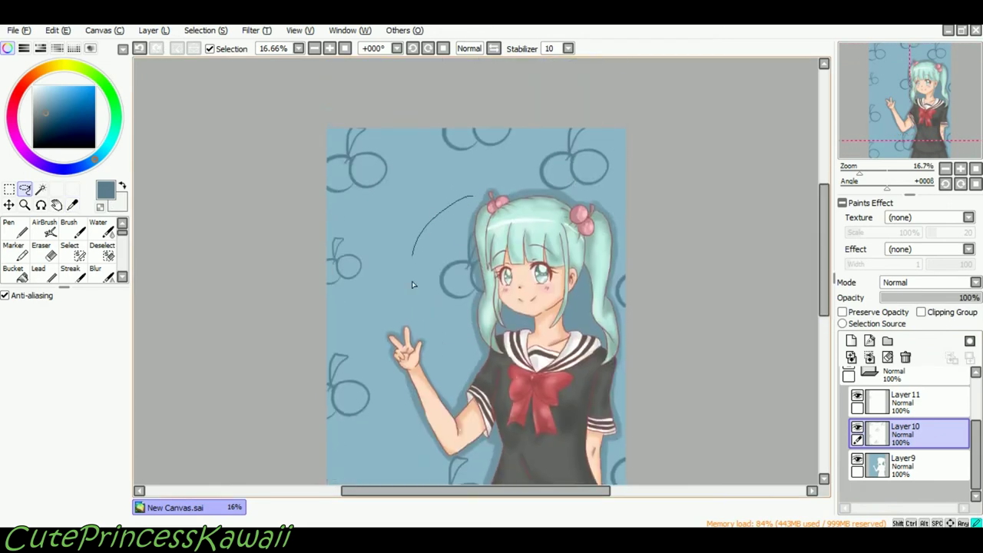
drag(474, 197, 434, 211)
drag(491, 275, 497, 277)
click(59, 31)
click(81, 96)
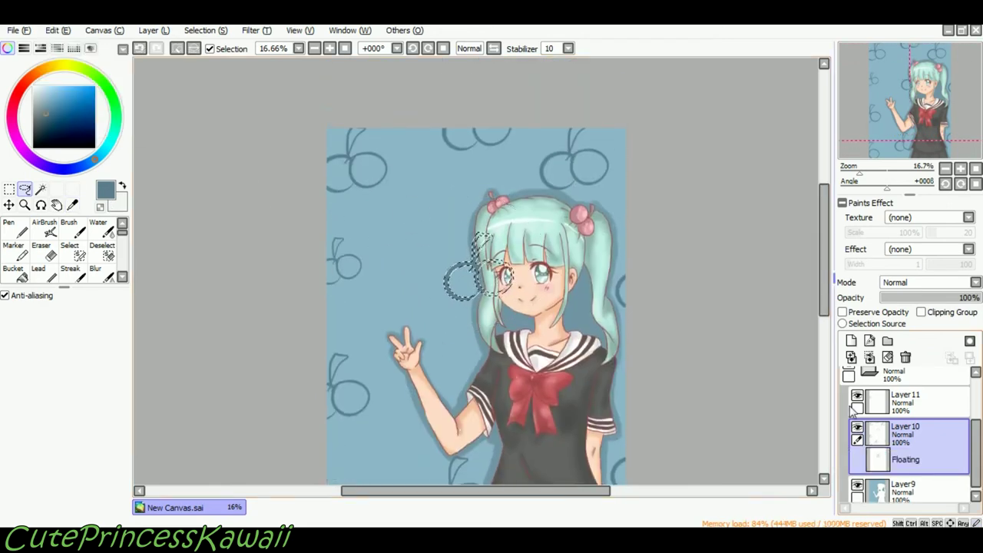
Paste the copied cherry on a new layer, shrink and rotate it, and move it to the upper left of the hair.
key(ctrl+d)
click(60, 31)
click(77, 107)
key(ctrl+t)
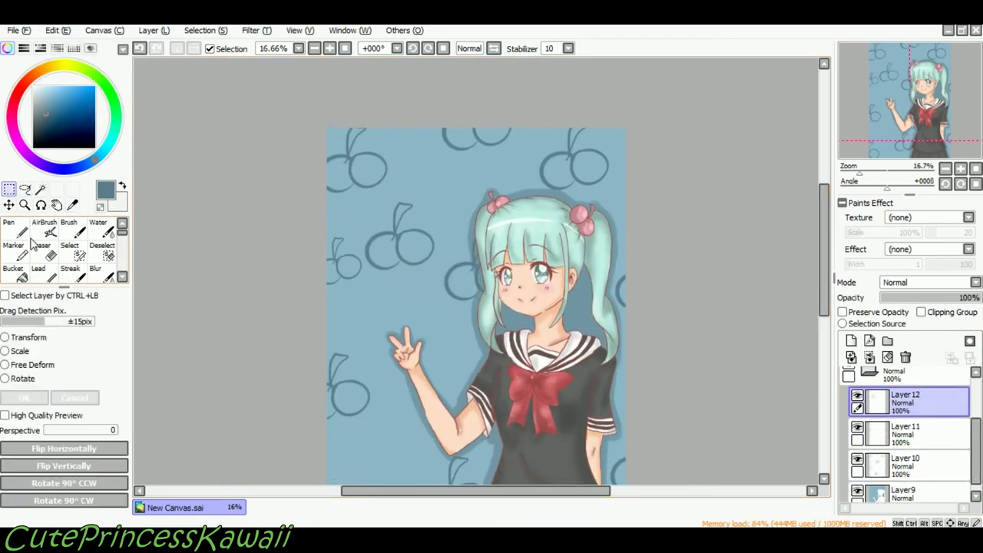
click(5, 338)
drag(435, 271, 366, 286)
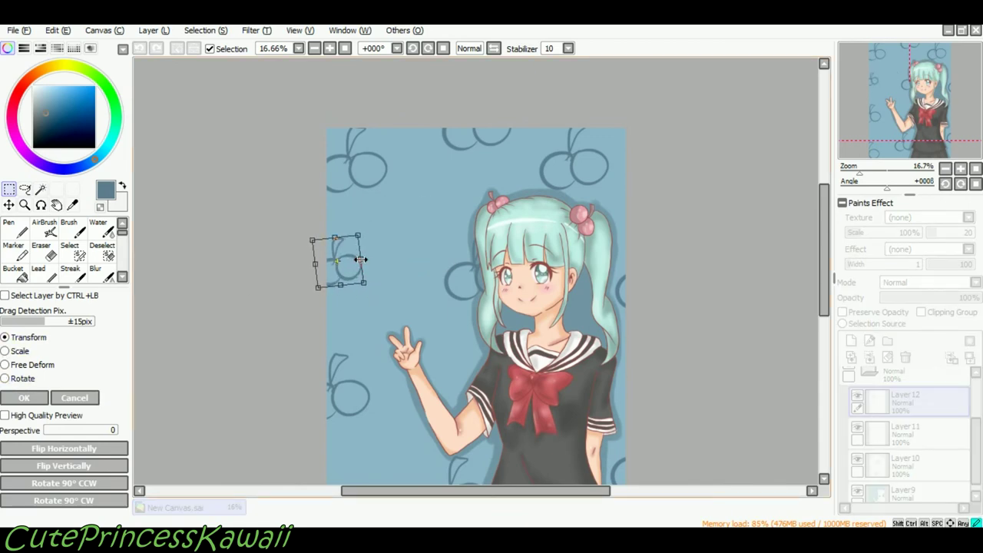
click(37, 399)
mouse_move(347, 272)
mouse_down()
mouse_move(439, 221)
mouse_move(397, 198)
mouse_move(436, 198)
mouse_up()
Copy the small cherry beside the hair, paste it on a new layer and place it behind the raised hand.
click(57, 32)
click(25, 189)
click(57, 31)
click(74, 96)
click(177, 48)
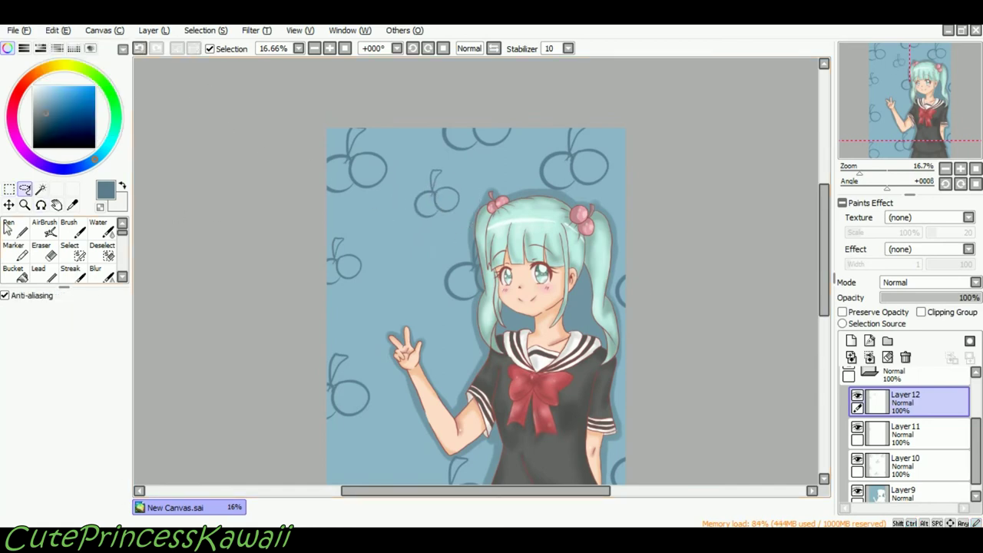
click(10, 190)
click(58, 30)
click(74, 105)
drag(315, 199, 290, 326)
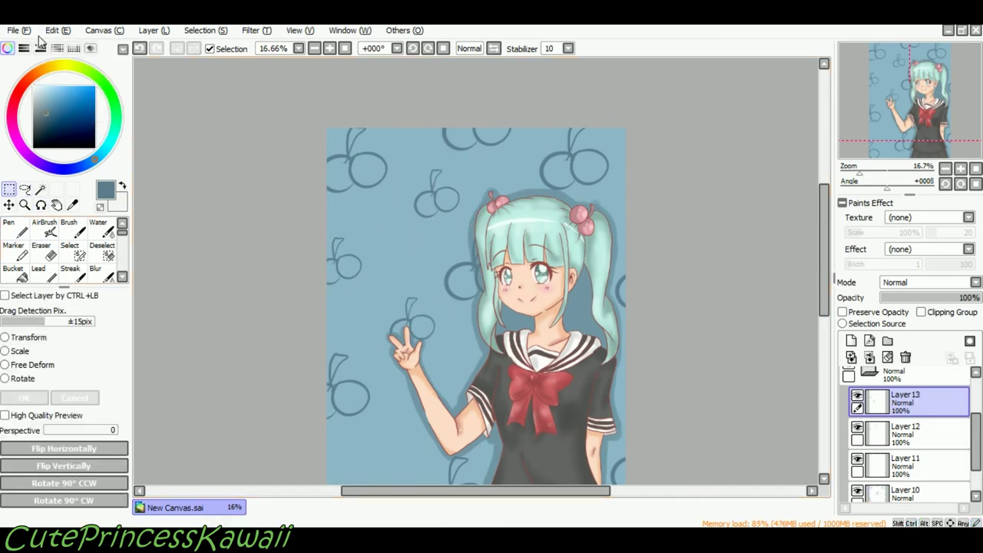
Paste more small cherries and place them in the lower part of the background beside the girl.
drag(824, 254, 824, 302)
drag(491, 235, 359, 318)
click(58, 31)
click(90, 106)
drag(434, 64, 420, 413)
Paste another cherry copy on a new layer and nudge the Layer12 cherry slightly down and away from the hair.
click(61, 30)
click(100, 106)
scroll(459, 286, up, 3)
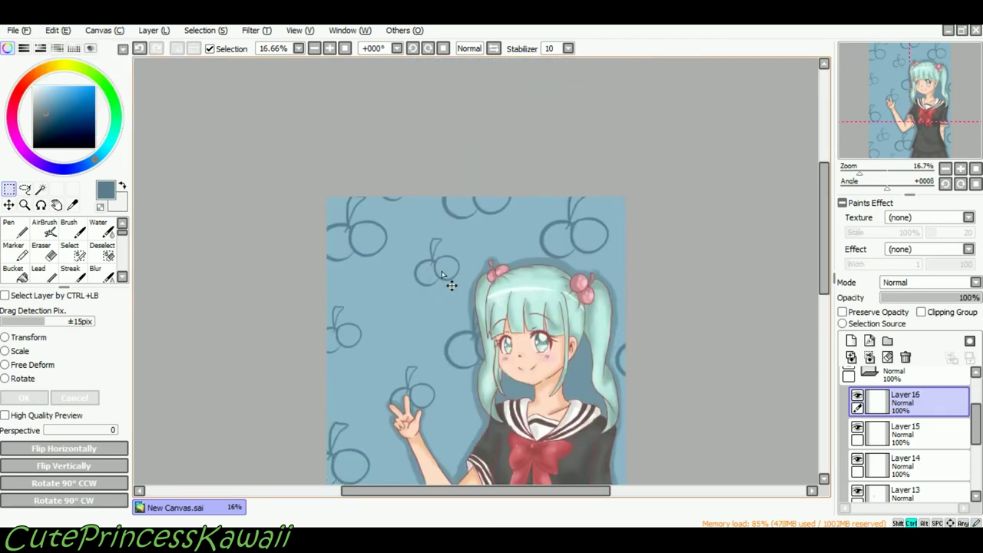
drag(976, 424, 976, 463)
click(914, 439)
drag(440, 272, 429, 278)
key(ctrl+z)
click(913, 407)
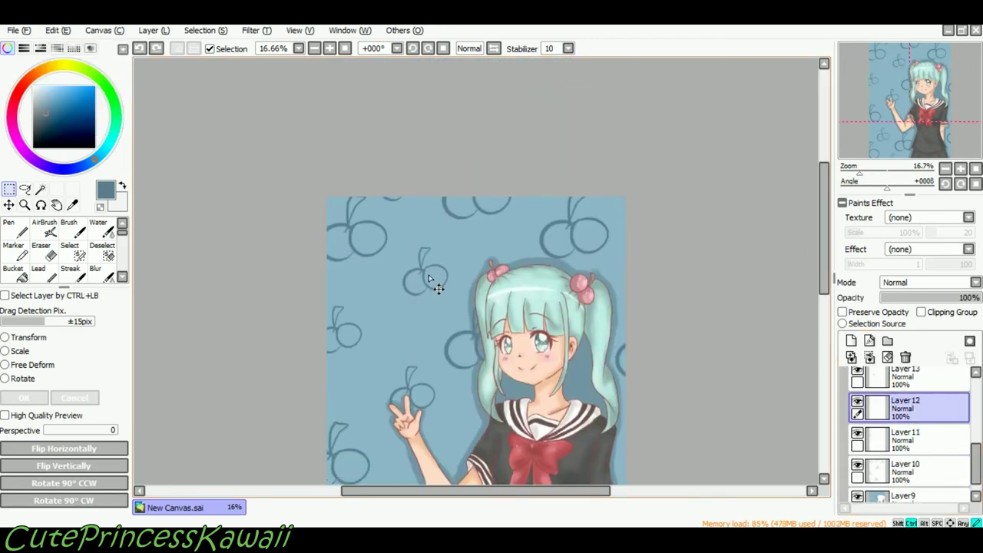
Merge the pasted cherry layers, Layer16 down to Layer11, into Layer10.
scroll(429, 278, down, 2)
click(869, 357)
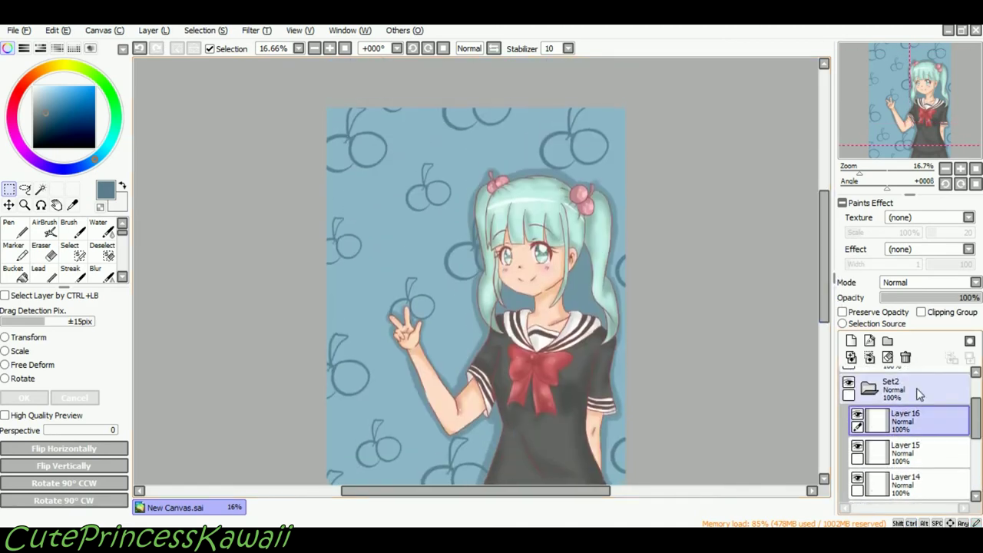
click(868, 357)
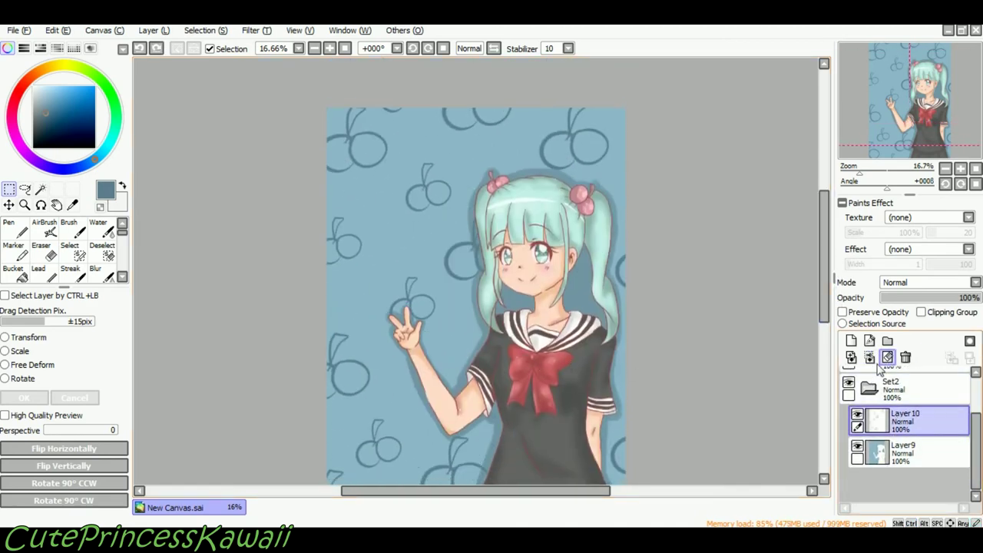
click(851, 358)
click(20, 233)
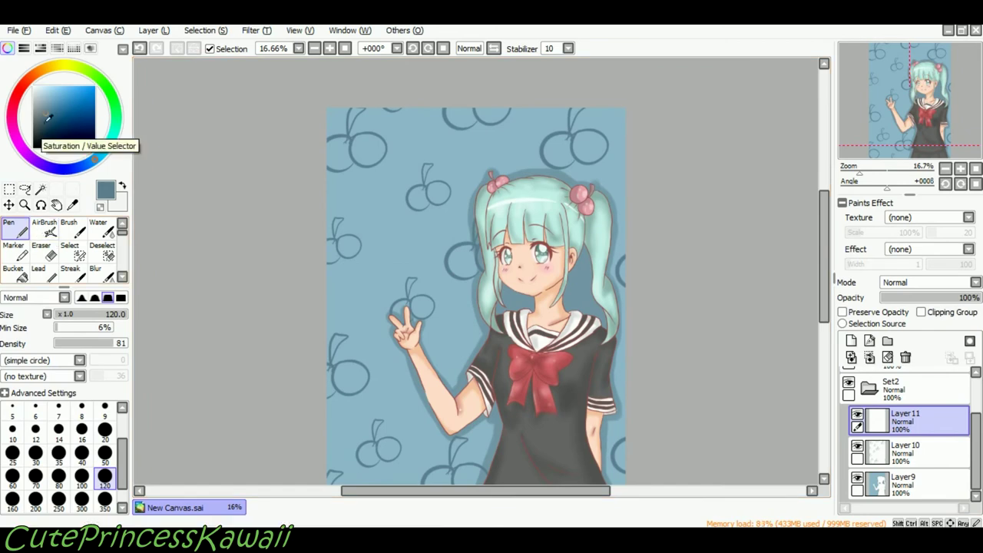
click(21, 273)
key(ctrl+z)
click(20, 231)
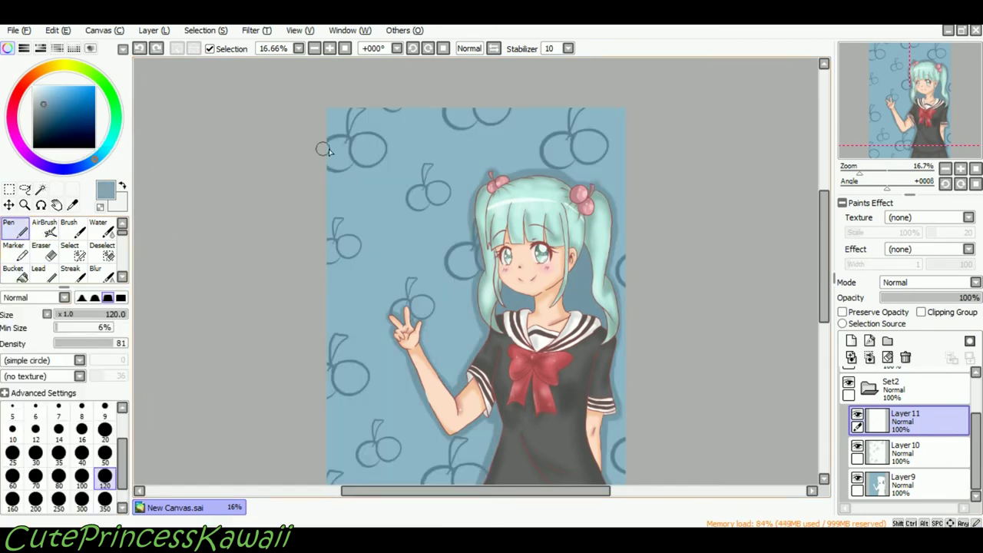
click(868, 355)
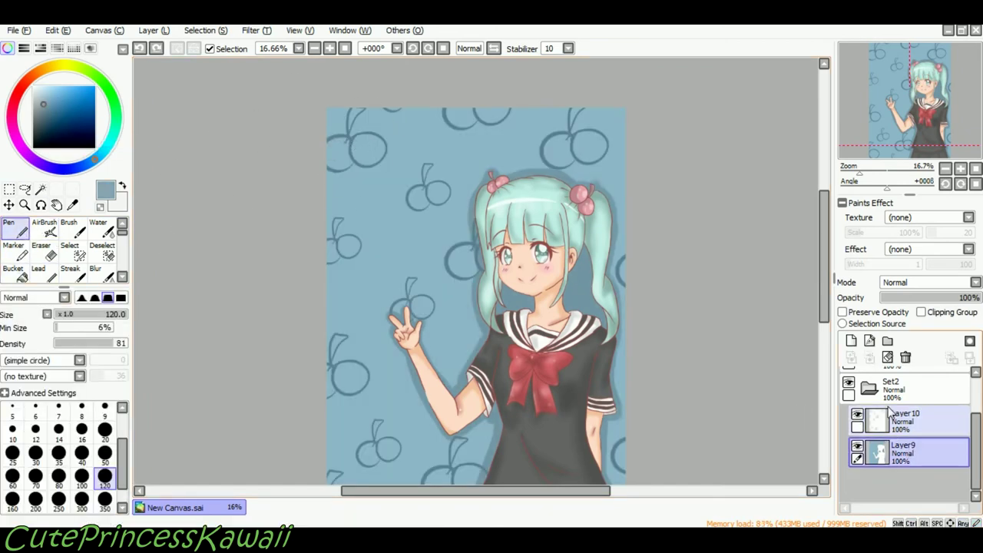
click(19, 274)
click(354, 177)
key(ctrl+z)
Create a new layer for the cherry colour and place it between Layer10 and Layer9.
scroll(354, 178, up, 3)
drag(186, 80, 347, 339)
click(19, 230)
click(852, 341)
drag(922, 422, 922, 462)
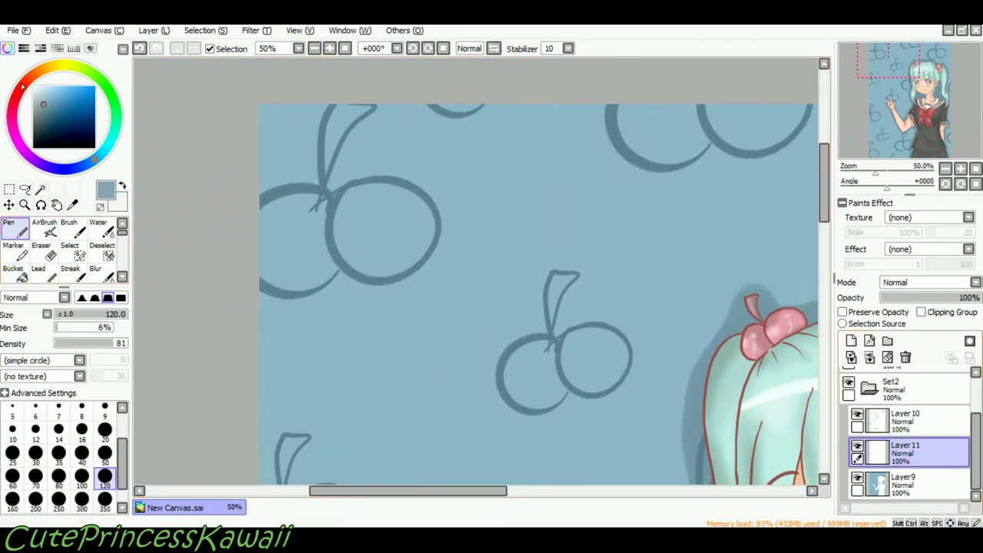
Pick a light pink and colour the large cherry pair in the upper-left corner with the Pen at size 120.
click(10, 106)
drag(290, 240, 263, 219)
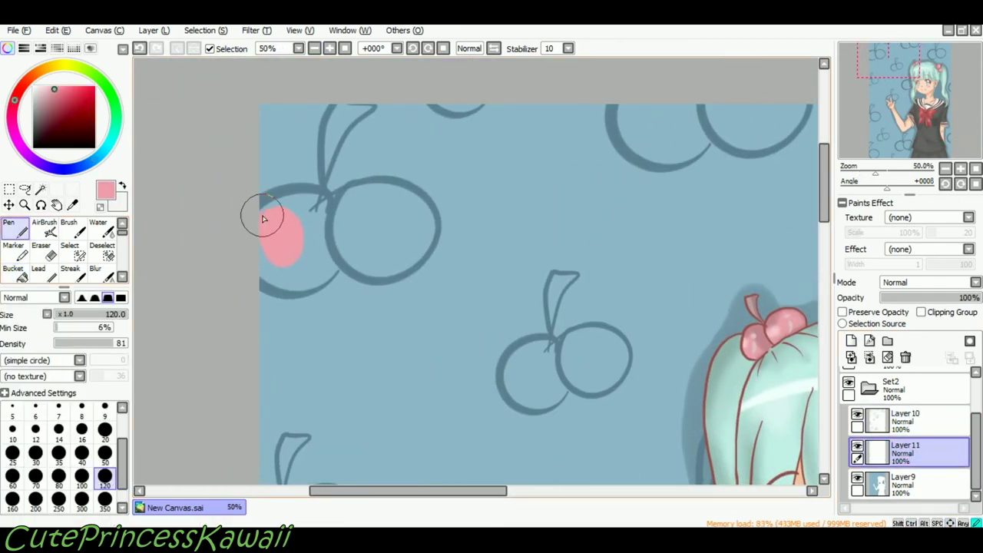
key(ctrl+z)
mouse_move(325, 200)
mouse_down()
mouse_move(265, 263)
mouse_move(306, 285)
mouse_move(374, 277)
mouse_up()
mouse_move(430, 221)
mouse_down()
mouse_move(392, 195)
mouse_move(298, 208)
mouse_move(279, 253)
mouse_move(407, 220)
mouse_up()
Colour the small cherry pair at the upper left of the hair light pink.
drag(567, 353, 545, 347)
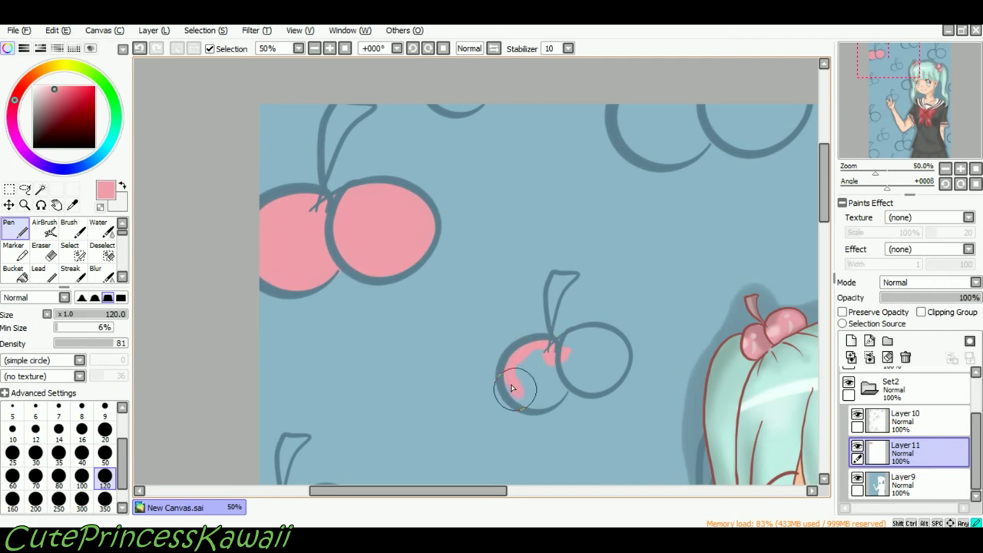
mouse_move(565, 384)
mouse_down()
mouse_move(572, 350)
mouse_move(614, 377)
mouse_move(599, 345)
mouse_move(611, 325)
mouse_up()
key(e)
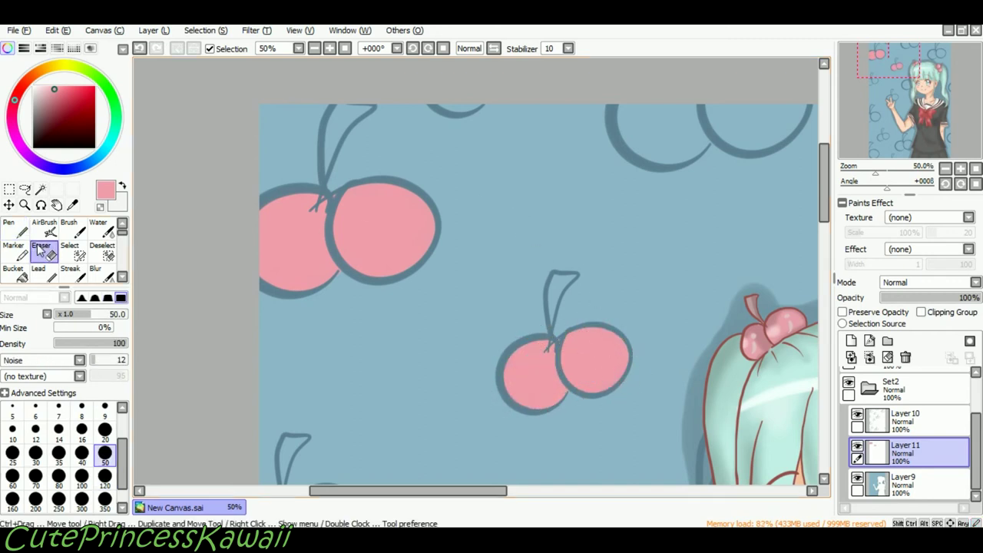
key(n)
Fill the cut-off cherries along the middle of the canvas's top edge with light pink.
scroll(412, 95, right, 1)
drag(598, 107, 606, 149)
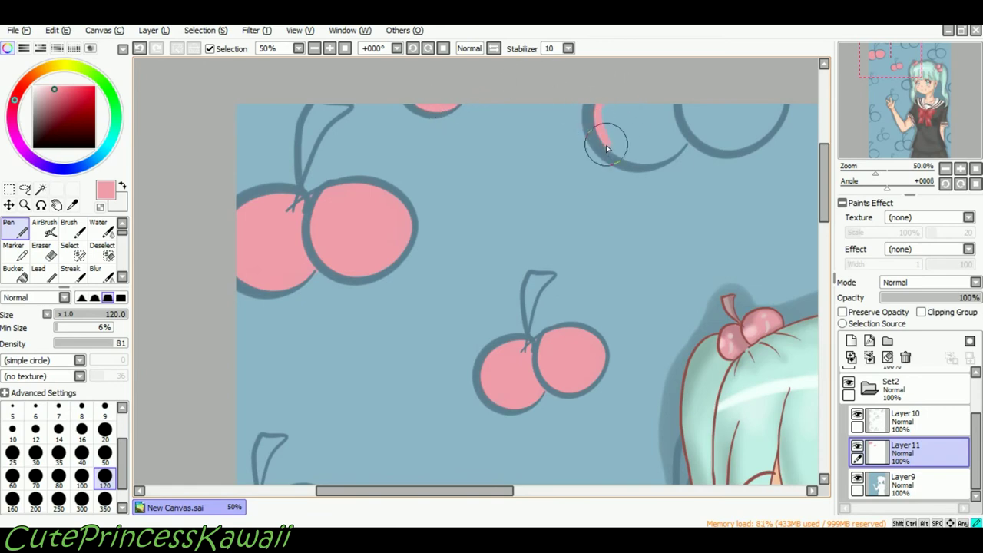
mouse_move(685, 144)
mouse_down()
mouse_move(724, 143)
mouse_move(626, 116)
mouse_move(745, 120)
mouse_up()
Paint the large cherry pair above the girl's head near the canvas's right edge light pink.
key(Right)
key(Right)
key(Right)
key(Right)
key(Right)
key(Right)
key(Right)
key(Right)
key(Right)
key(Right)
key(Right)
key(Right)
key(Right)
key(Right)
key(Right)
key(Right)
key(Down)
key(Down)
mouse_move(598, 148)
mouse_down()
mouse_move(567, 139)
mouse_move(572, 233)
mouse_move(632, 215)
mouse_move(647, 138)
mouse_move(630, 162)
mouse_move(654, 149)
mouse_move(582, 166)
mouse_move(563, 195)
mouse_up()
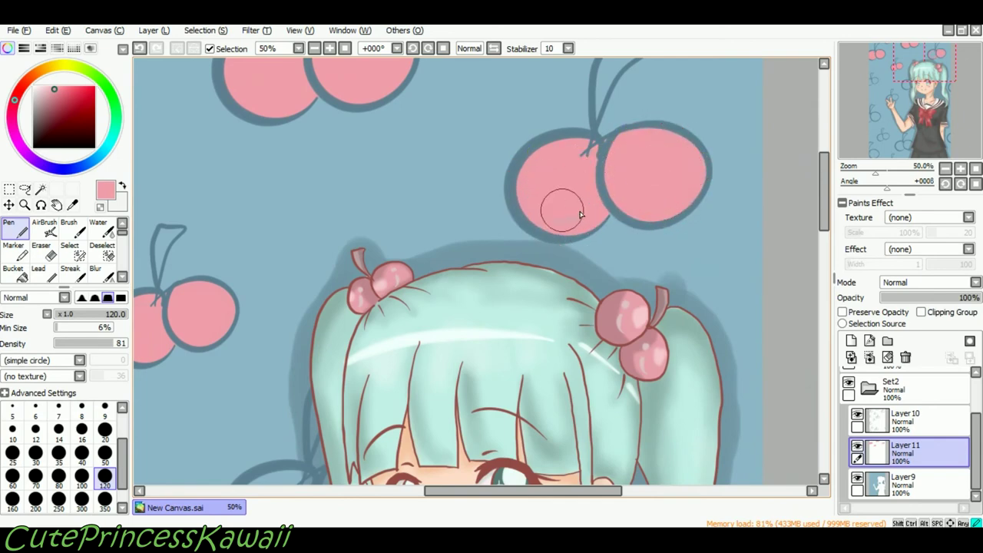
Colour the small cherry pair on the canvas's left edge, above the raised hand, light pink.
key(Left)
key(Left)
key(Left)
key(Left)
key(Left)
key(Left)
key(Left)
key(Left)
key(Left)
key(Left)
key(Left)
key(Left)
key(Left)
key(Left)
key(Left)
key(Left)
key(Left)
key(Left)
key(Left)
key(Left)
key(Down)
key(Down)
key(Down)
key(Down)
key(Down)
key(Down)
key(Down)
key(Down)
drag(400, 288, 401, 281)
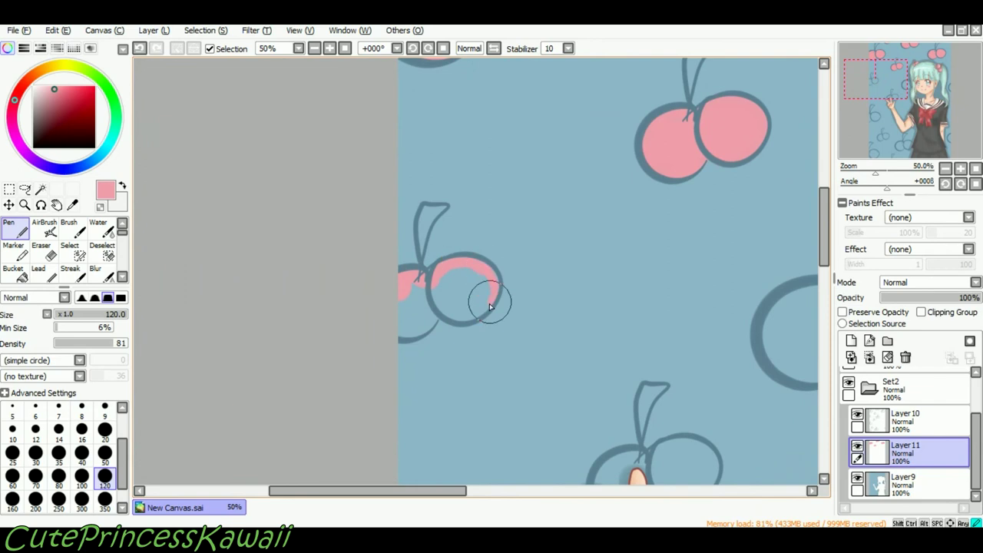
mouse_move(431, 318)
mouse_down()
mouse_move(402, 278)
mouse_move(463, 274)
mouse_up()
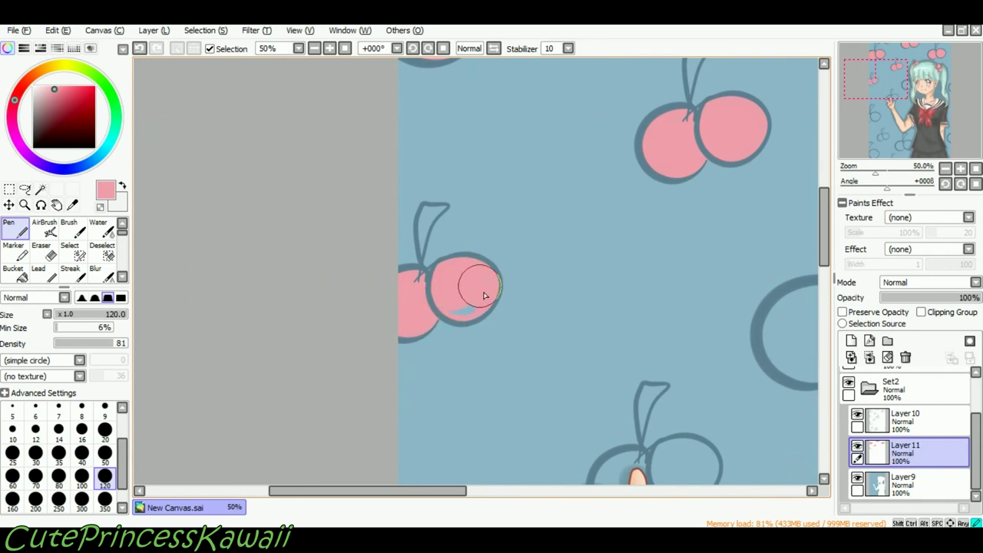
Paint the small cherry pair behind the raised hand light pink.
scroll(501, 281, down, 4)
scroll(576, 265, right, 2)
mouse_move(536, 265)
mouse_down()
mouse_move(553, 278)
mouse_move(580, 269)
mouse_move(633, 275)
mouse_up()
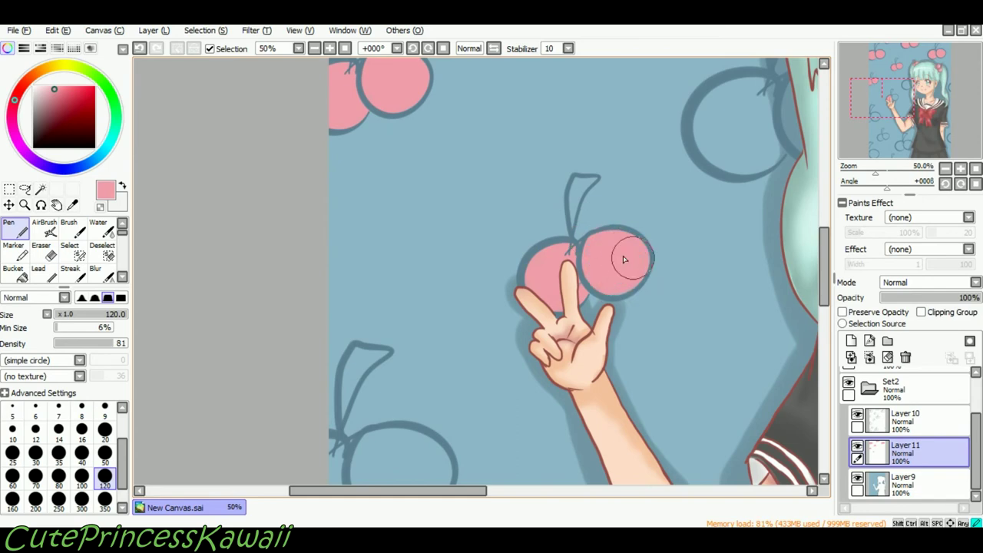
key(e)
key(n)
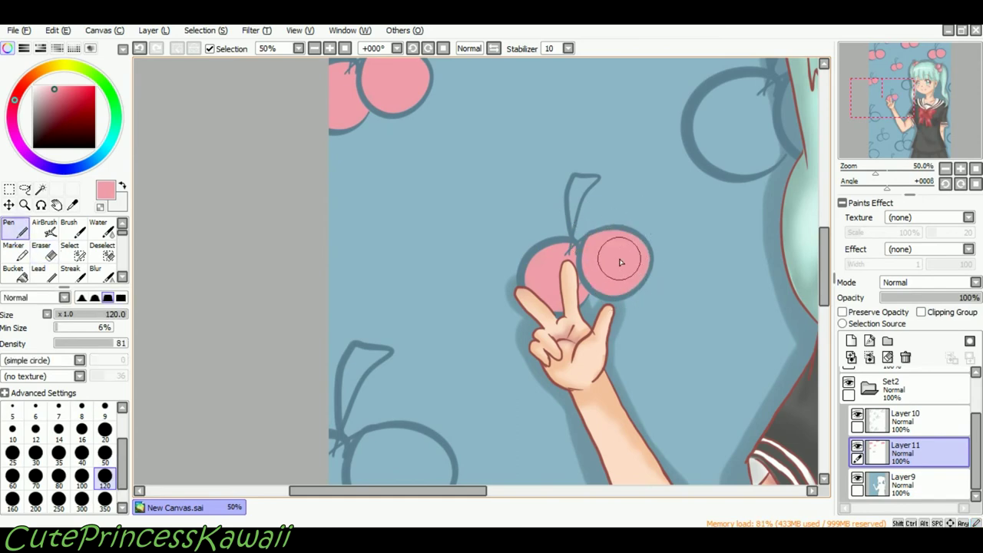
drag(621, 262, 667, 239)
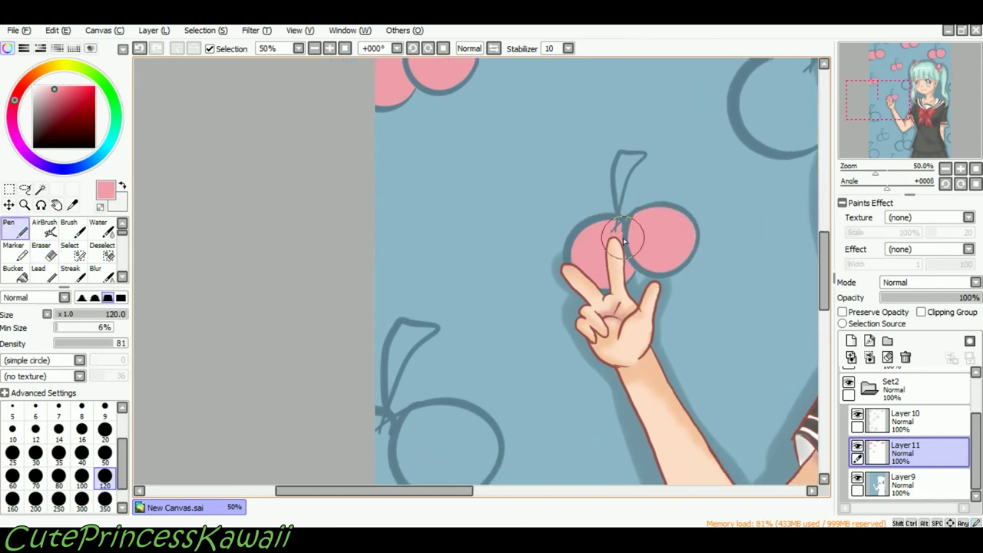
Fill the large cherry pair on the canvas's left edge, below the raised hand, with light pink.
key(Left)
key(Left)
key(Left)
key(Down)
key(Down)
key(Down)
key(Down)
drag(452, 329, 461, 340)
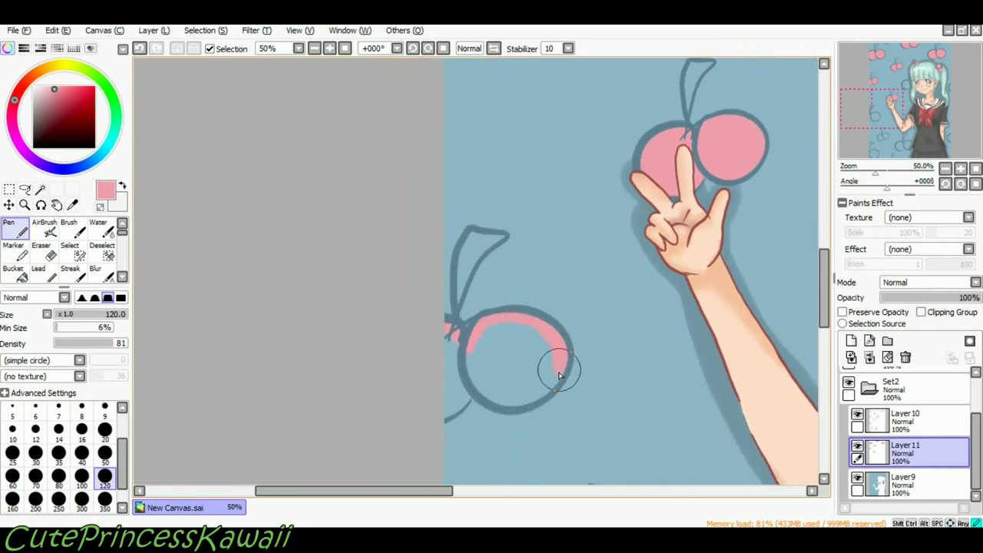
drag(439, 417, 526, 352)
Colour the small cherry pair to the lower left of the girl's elbow light pink.
key(Right)
key(Right)
key(Right)
key(Right)
key(Right)
key(Right)
key(Right)
key(Right)
key(Right)
key(Right)
key(Right)
key(Right)
key(Right)
key(Right)
key(Right)
key(Right)
key(Down)
key(Down)
key(Down)
key(Down)
key(Down)
key(Down)
key(Down)
key(Down)
mouse_move(508, 255)
mouse_down()
mouse_move(486, 314)
mouse_move(504, 268)
mouse_up()
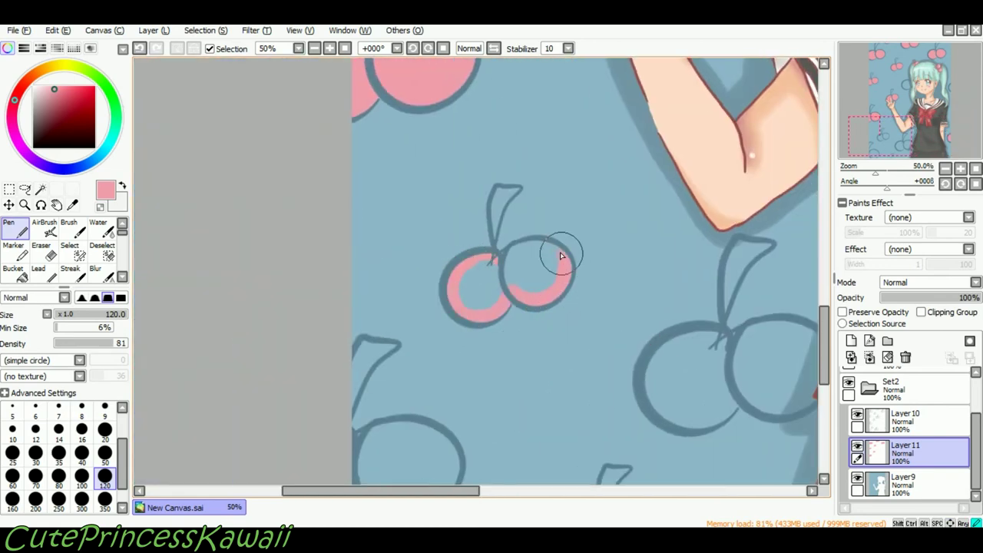
mouse_move(561, 256)
mouse_down()
mouse_move(540, 274)
mouse_move(472, 296)
mouse_up()
Paint the large cherry in the canvas's lower-left corner light pink.
key(Down)
key(Down)
key(Down)
key(Down)
key(Left)
drag(386, 359, 382, 361)
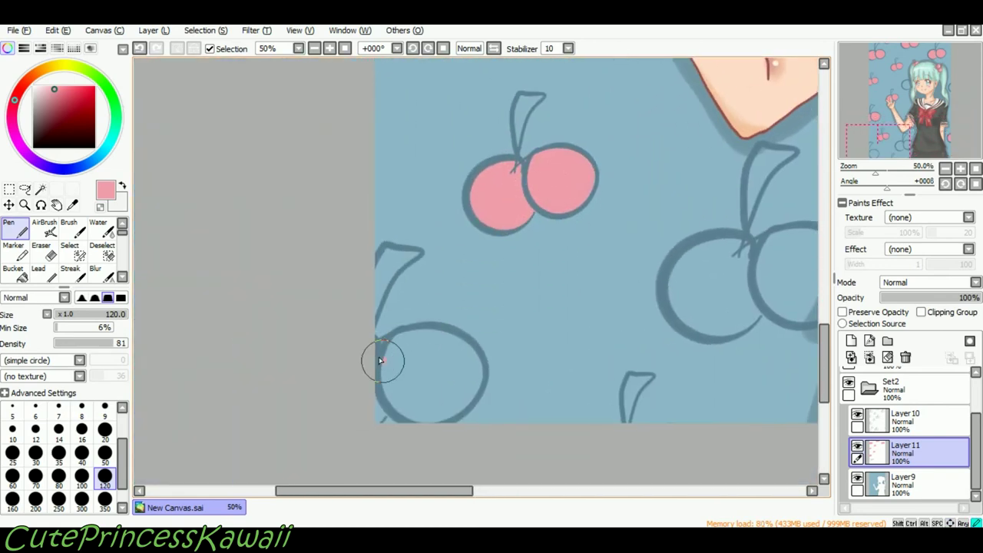
mouse_move(474, 367)
mouse_down()
mouse_move(391, 345)
mouse_move(417, 386)
mouse_move(450, 349)
mouse_up()
Colour the large cherry pair below the elbow, partly behind the girl's black uniform, light pink.
scroll(560, 272, right, 1)
scroll(560, 272, right, 3)
scroll(560, 272, up, 1)
drag(538, 293, 500, 298)
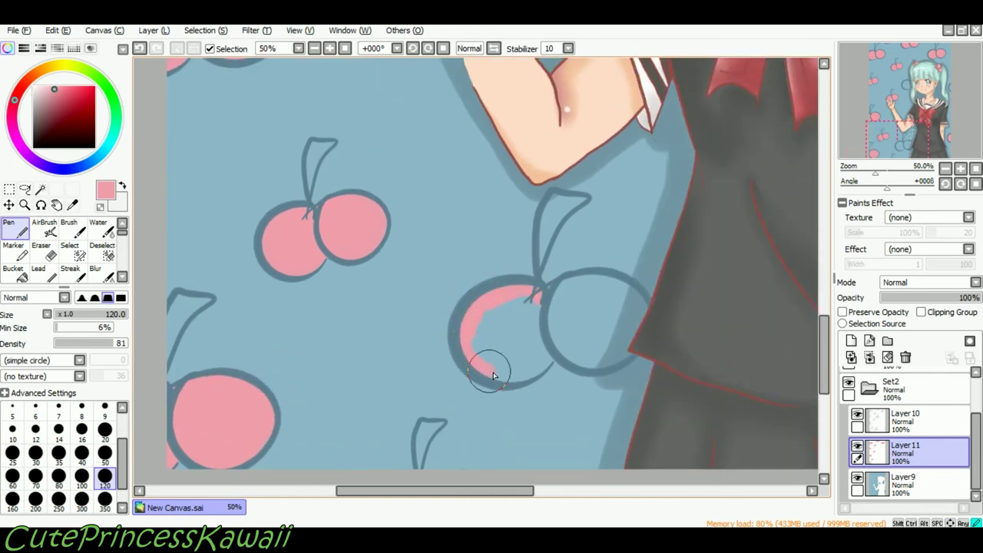
drag(494, 375, 509, 356)
mouse_move(543, 314)
mouse_down()
mouse_move(564, 281)
mouse_move(561, 333)
mouse_move(604, 272)
mouse_up()
key(e)
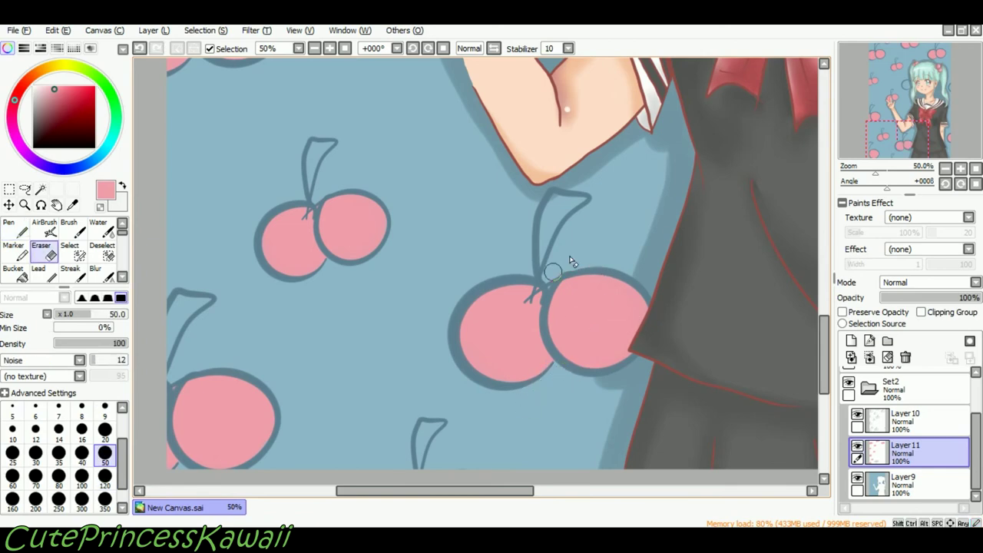
key(n)
Fill the remaining uncoloured cherries around the girl, including the large one beside her hair, with light pink.
key(Right)
key(Left)
key(Down)
key(Up)
key(Right)
drag(681, 206, 671, 268)
key(Left)
key(Up)
mouse_move(529, 233)
mouse_down()
mouse_move(469, 296)
mouse_move(571, 304)
mouse_move(518, 281)
mouse_up()
Shade the upper parts of the small left-edge cherry pair and the large upper-left pair with muted pink.
key(Left)
key(Up)
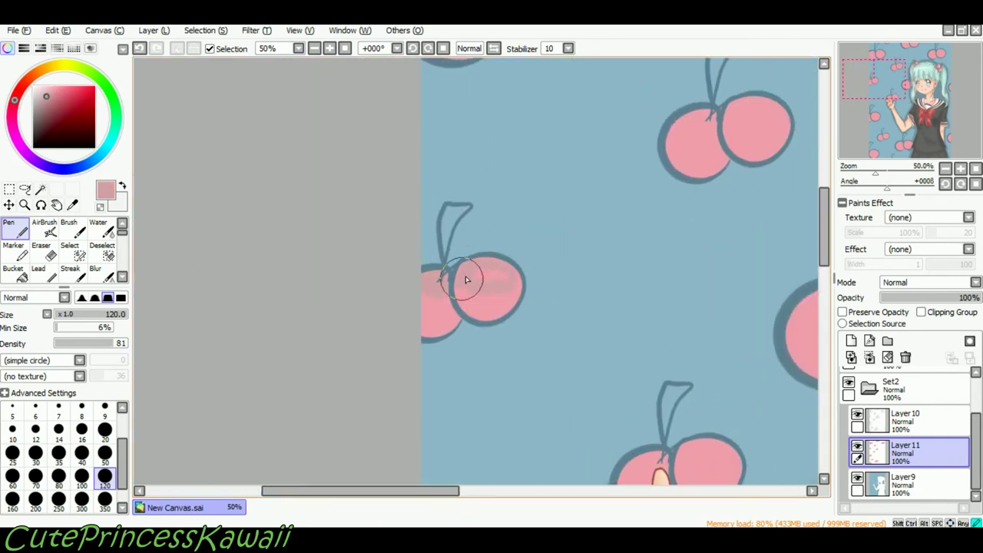
scroll(519, 268, up, 4)
scroll(460, 284, right, 2)
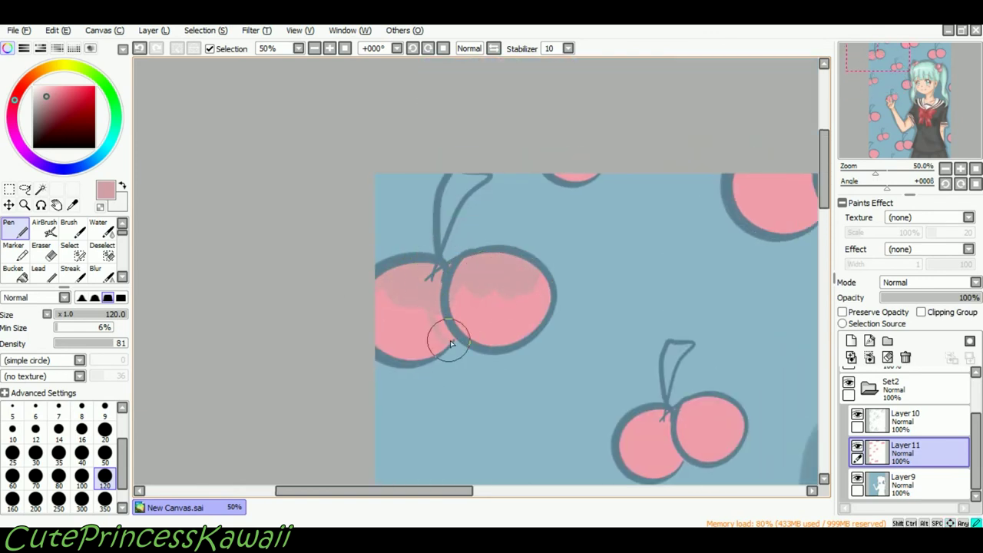
Shade the cherry pair cut off by the canvas's upper edge and the small pair beside the girl's head muted pink, erasing any spill.
scroll(448, 344, up, 1)
scroll(516, 192, right, 5)
scroll(553, 220, up, 1)
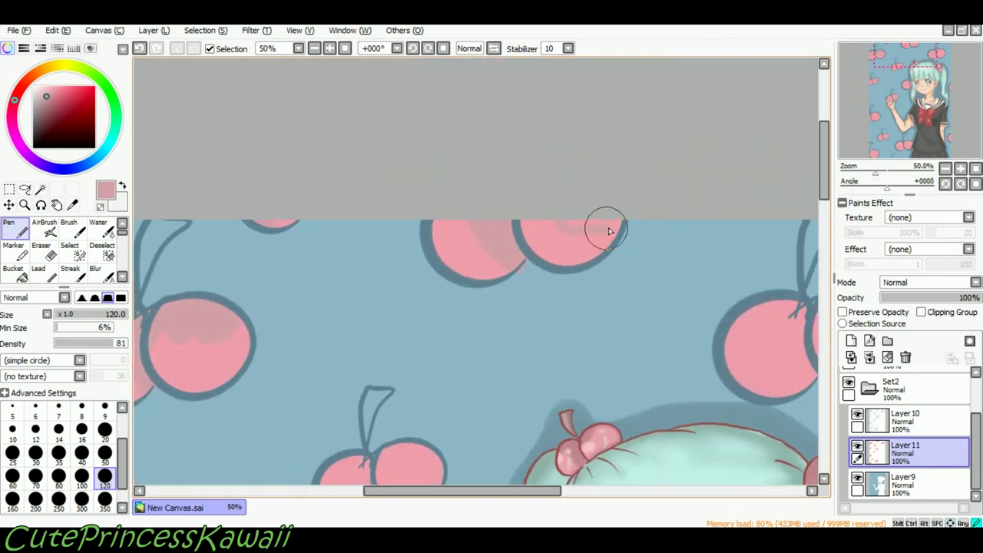
scroll(621, 229, down, 2)
scroll(447, 336, left, 1)
key(e)
key(n)
key(e)
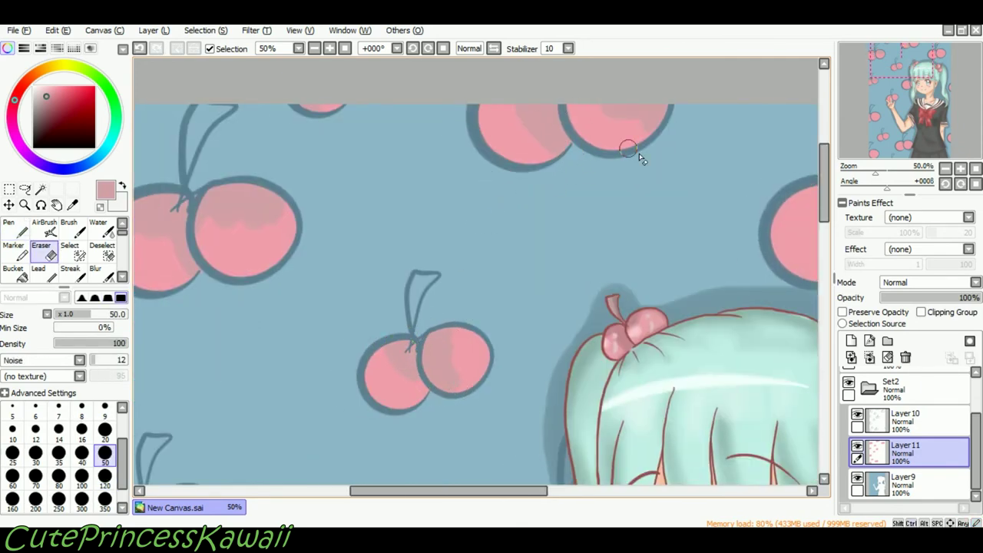
key(n)
Add muted pink shading to the upper-right cherry pair and the large cherry partly behind the girl's hair.
scroll(599, 235, right, 5)
scroll(557, 284, up, 1)
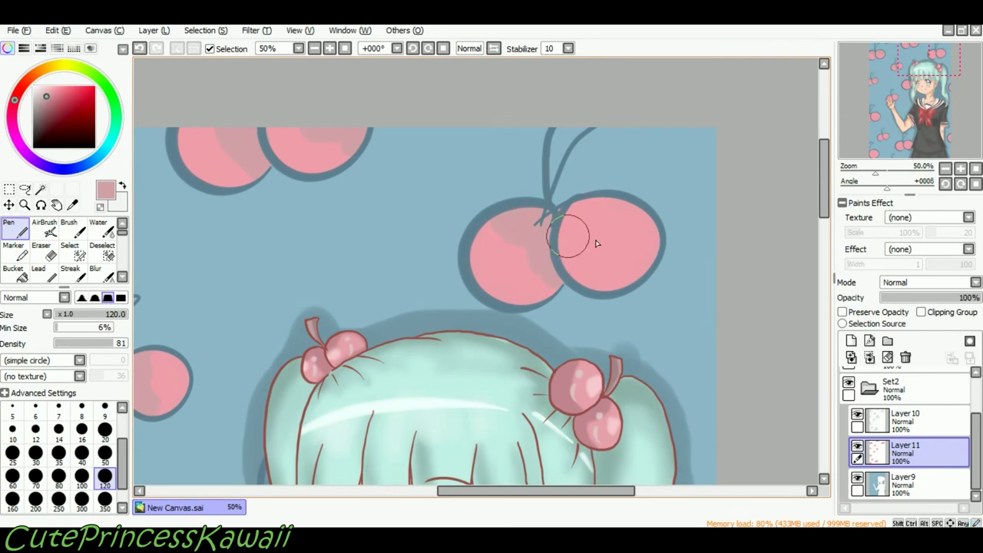
scroll(614, 231, down, 5)
scroll(461, 246, left, 3)
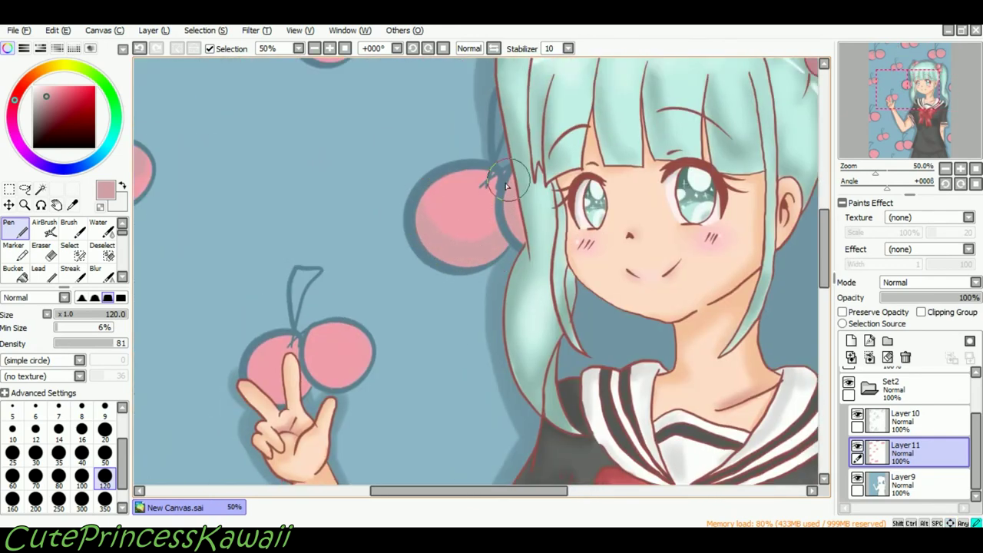
Shade the cherries behind the girl's raised hand and the large left-edge pair beside her forearm with muted pink.
scroll(507, 211, left, 5)
scroll(537, 269, down, 1)
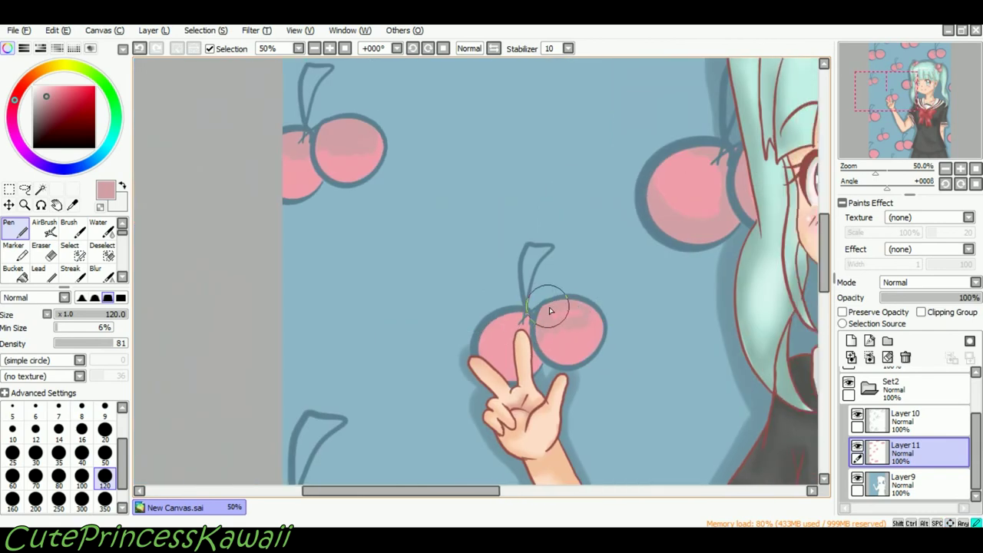
scroll(507, 322, down, 5)
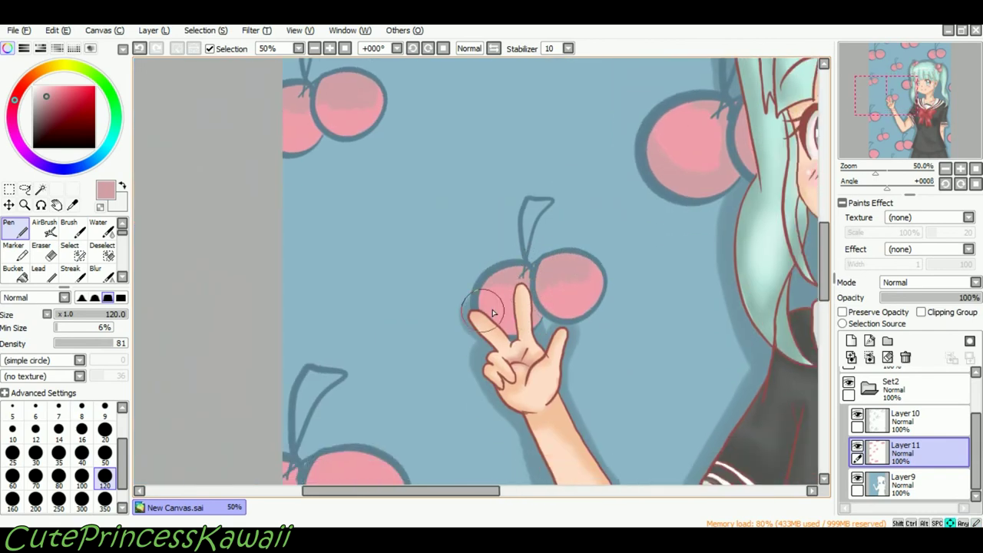
scroll(384, 276, left, 2)
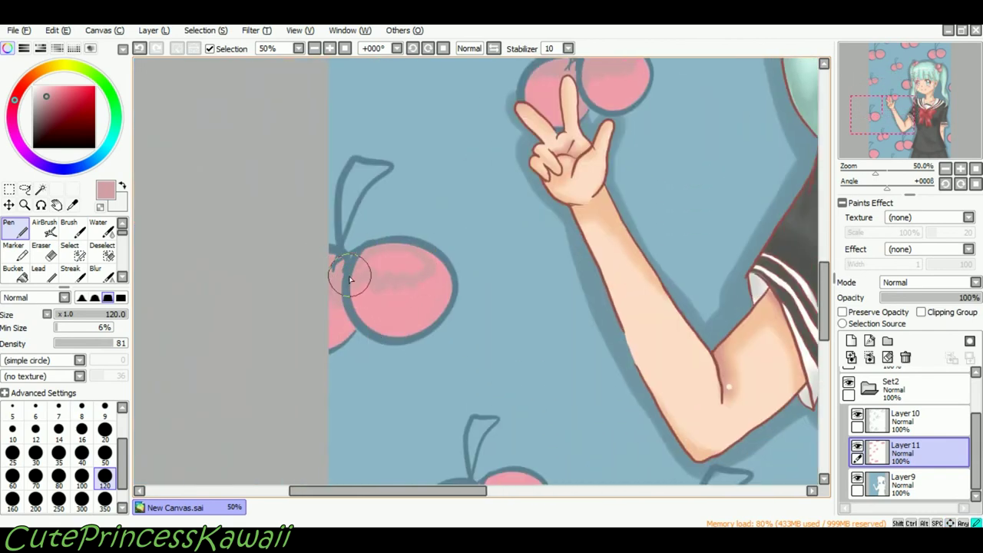
Shade the small cherry pair to the lower left of the elbow and the large lower-left corner cherry with muted pink.
key(Down)
key(Down)
key(Down)
key(Down)
key(Down)
key(Down)
key(Down)
key(Down)
key(Down)
key(Right)
key(Right)
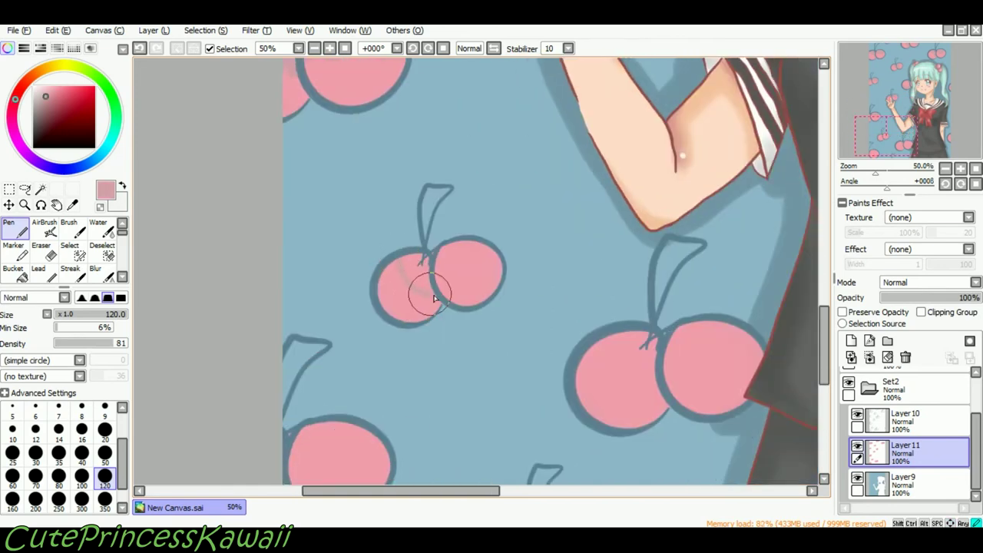
mouse_move(402, 259)
mouse_down()
mouse_move(420, 282)
mouse_move(464, 264)
mouse_move(441, 255)
mouse_move(471, 252)
mouse_up()
key(Down)
scroll(370, 353, down, 3)
mouse_move(300, 347)
mouse_down()
mouse_move(303, 307)
mouse_move(338, 286)
mouse_move(283, 384)
mouse_up()
Shade the large cherry pair below the elbow and the cherry at the canvas's right edge with muted pink.
key(Right)
key(Right)
key(Right)
key(Right)
key(Right)
key(Right)
key(Right)
key(Right)
key(Right)
key(Up)
drag(391, 234, 420, 239)
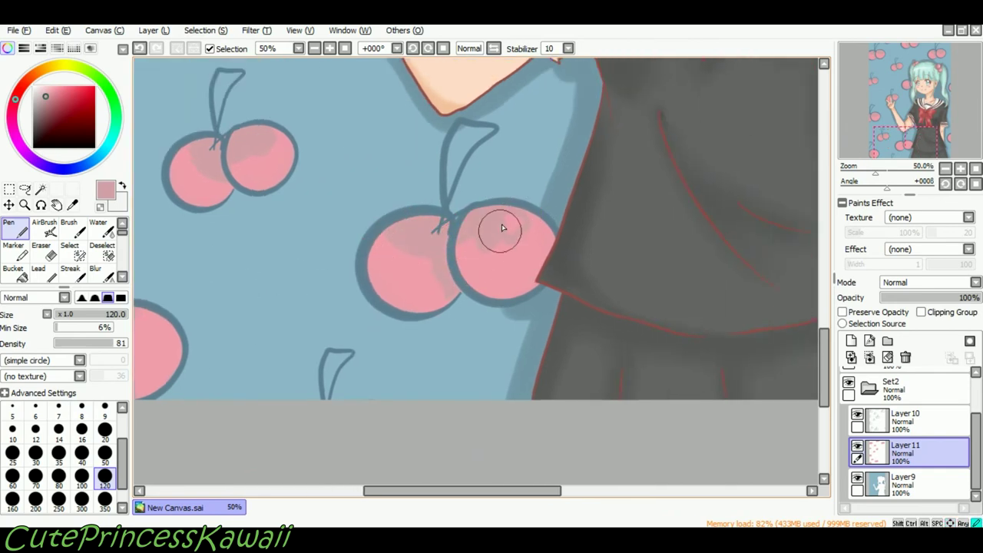
scroll(527, 219, right, 10)
scroll(513, 208, left, 10)
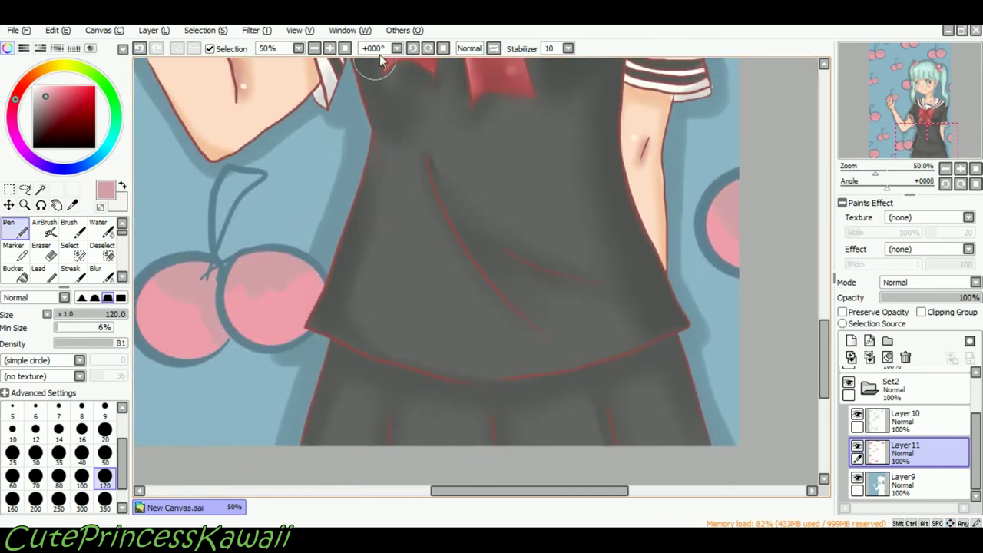
Soften the edges of the cherries' shading with the Blur tool.
scroll(336, 109, down, 3)
click(102, 274)
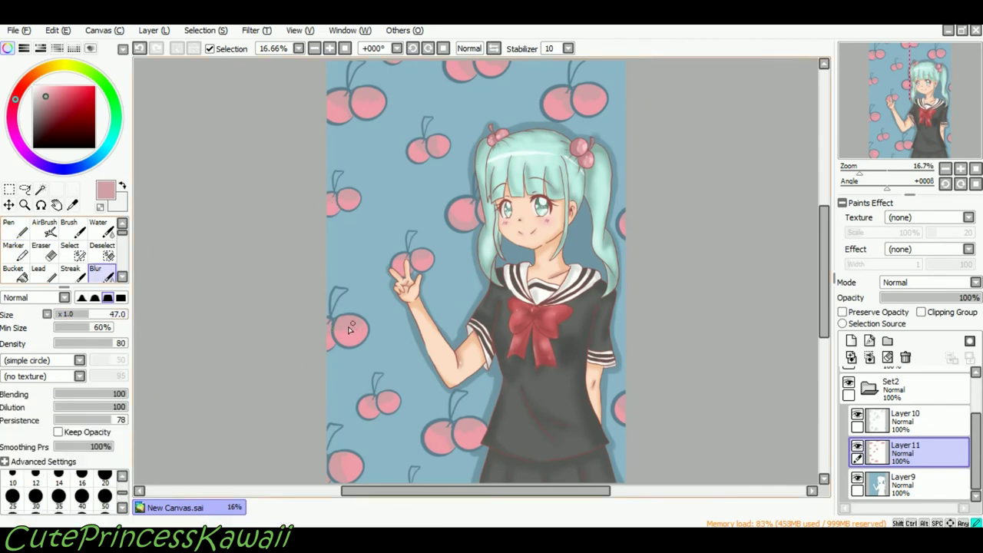
right_click(437, 437)
Paint small pale pink highlights with the Pen on the cherries in the canvas's left half.
click(15, 229)
click(43, 90)
scroll(185, 188, up, 2)
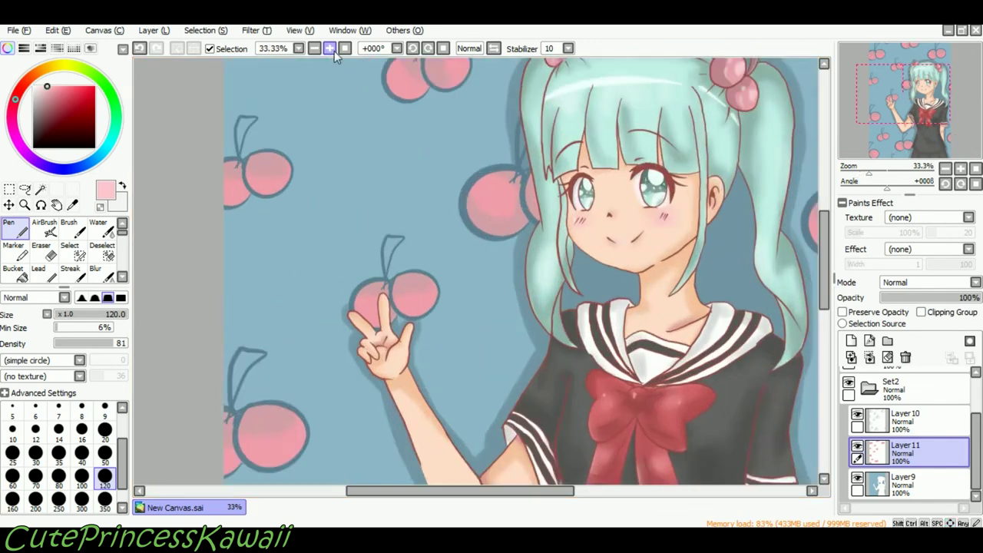
click(362, 83)
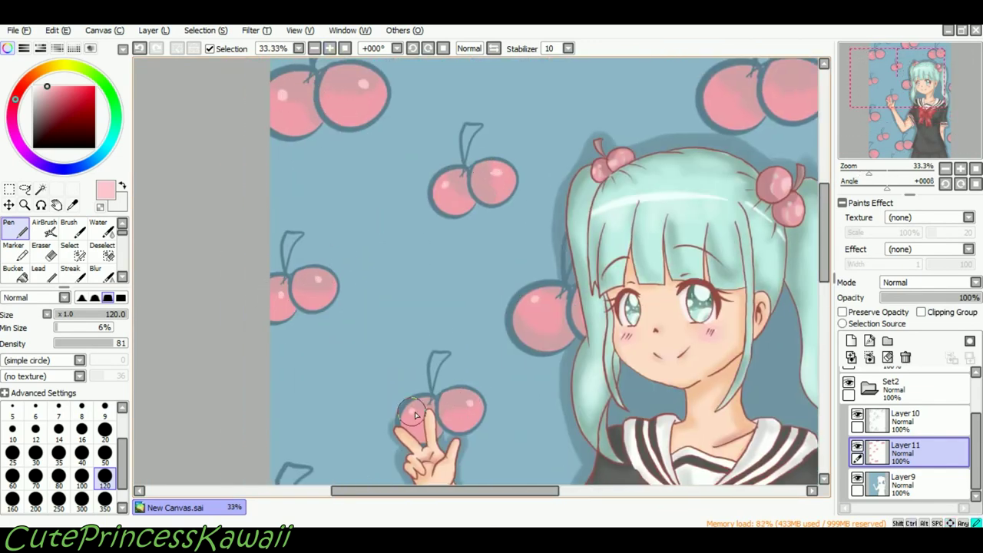
drag(415, 414, 438, 161)
scroll(419, 441, down, 3)
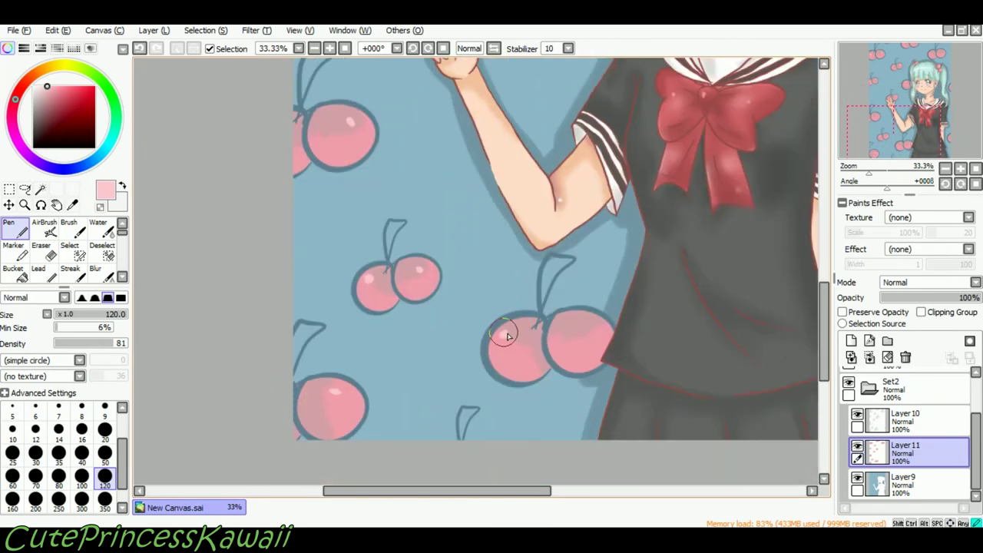
Add pale pink highlights to the large pair below the elbow and to the cherries along the right and upper edges.
drag(577, 340, 209, 341)
drag(513, 282, 557, 351)
click(560, 354)
drag(546, 88, 593, 447)
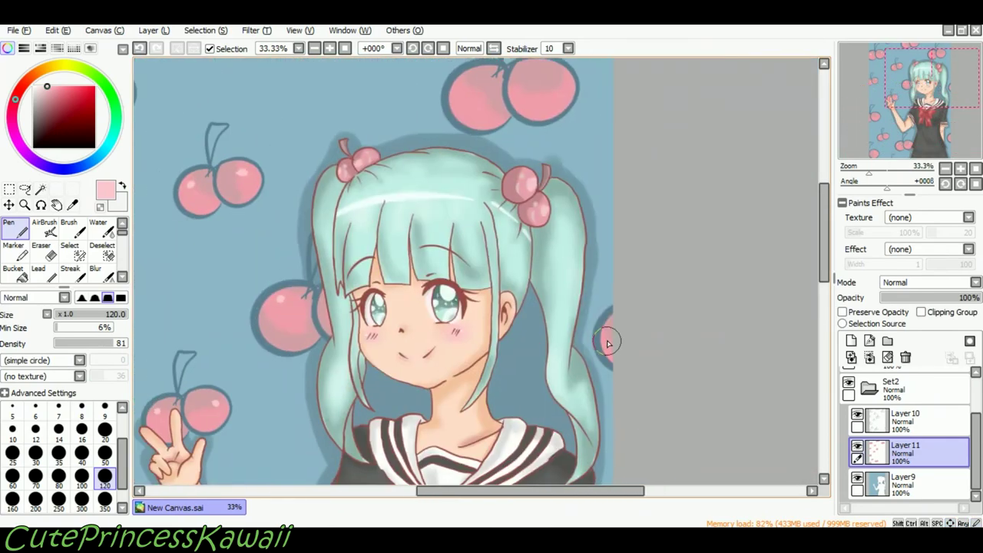
click(608, 339)
drag(473, 200, 612, 224)
scroll(612, 224, up, 4)
scroll(588, 231, left, 3)
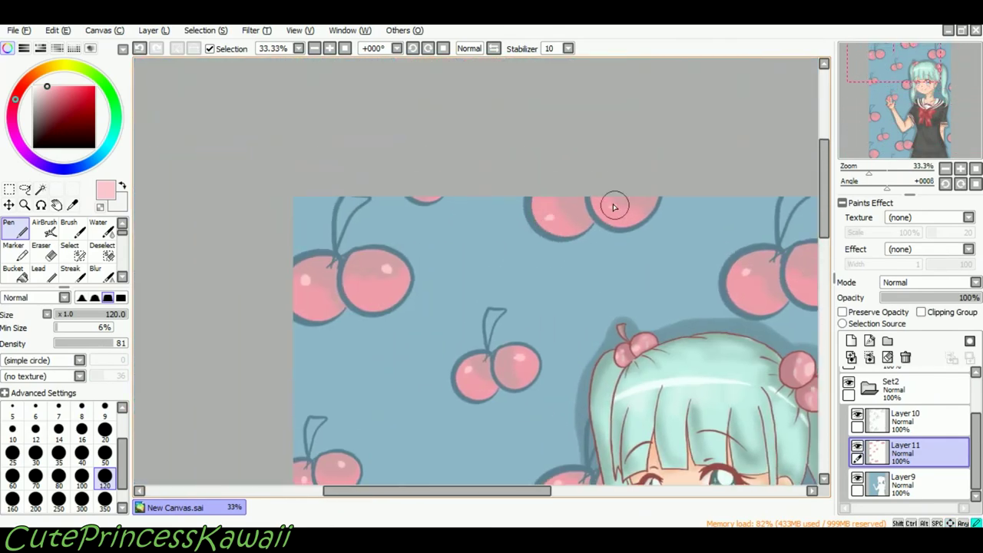
Fill the stems of the cherry pairs in the canvas's upper-left area with greyish brown.
click(40, 109)
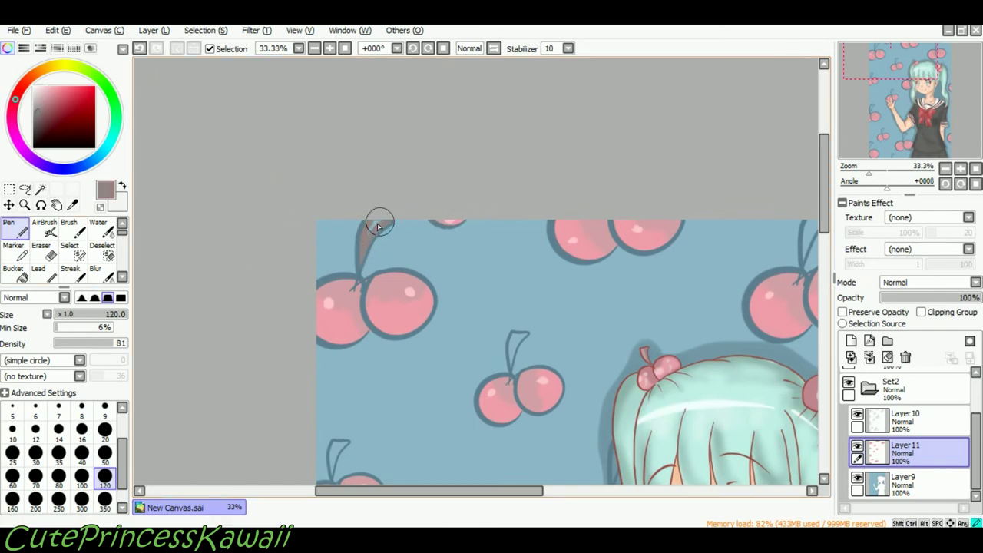
scroll(382, 229, down, 3)
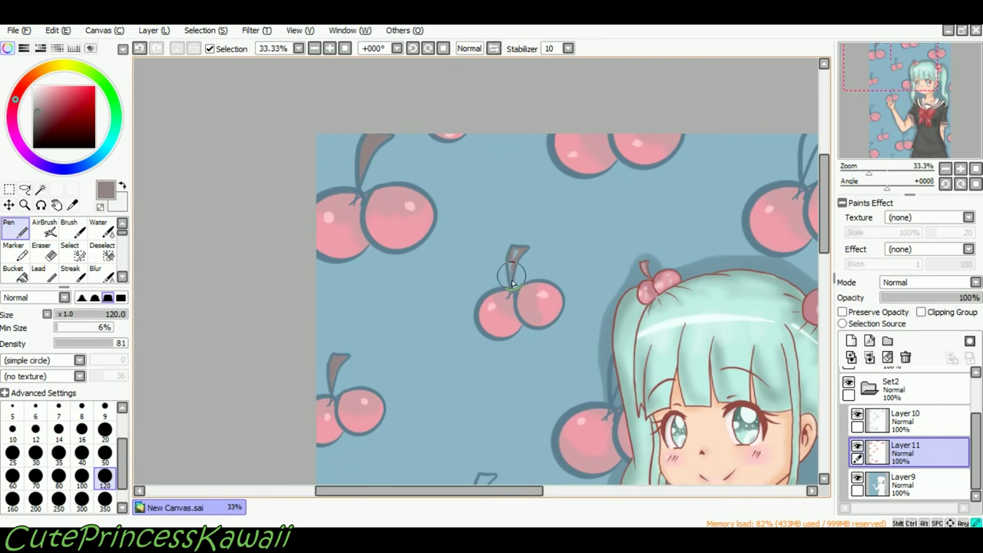
drag(614, 380, 521, 311)
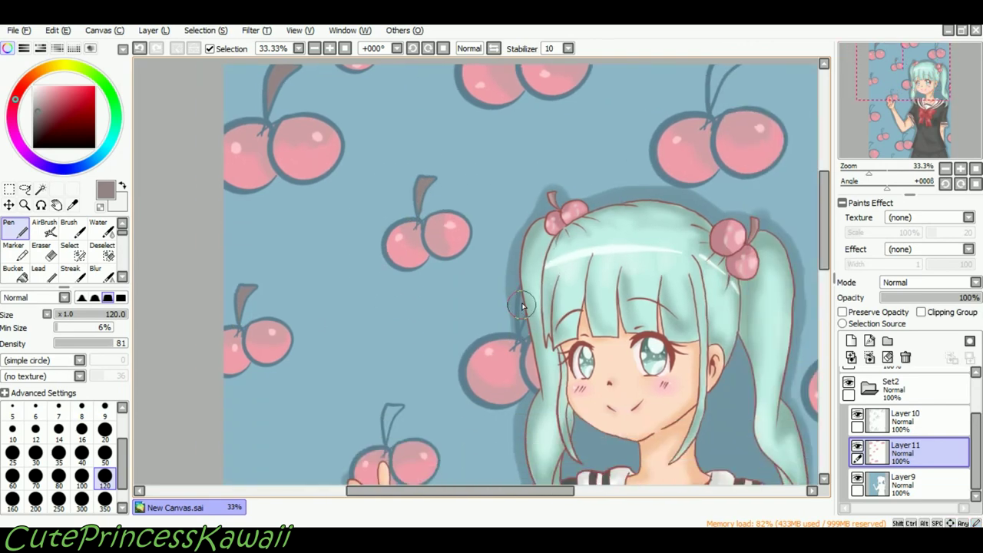
Fill the stems above the raised hand, on the large left-edge pair and on the small pair near the elbow with greyish brown.
scroll(526, 311, down, 3)
drag(412, 342, 472, 192)
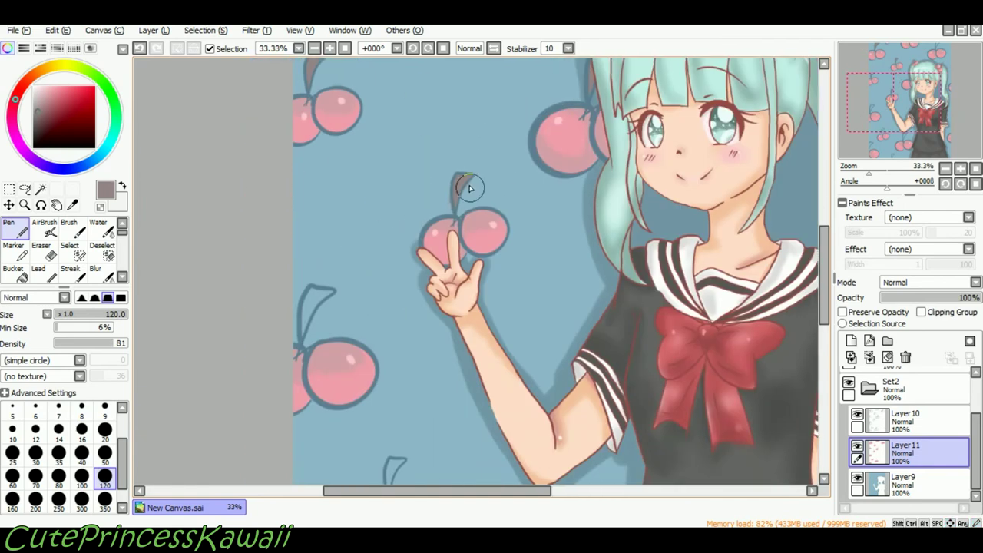
scroll(320, 298, down, 6)
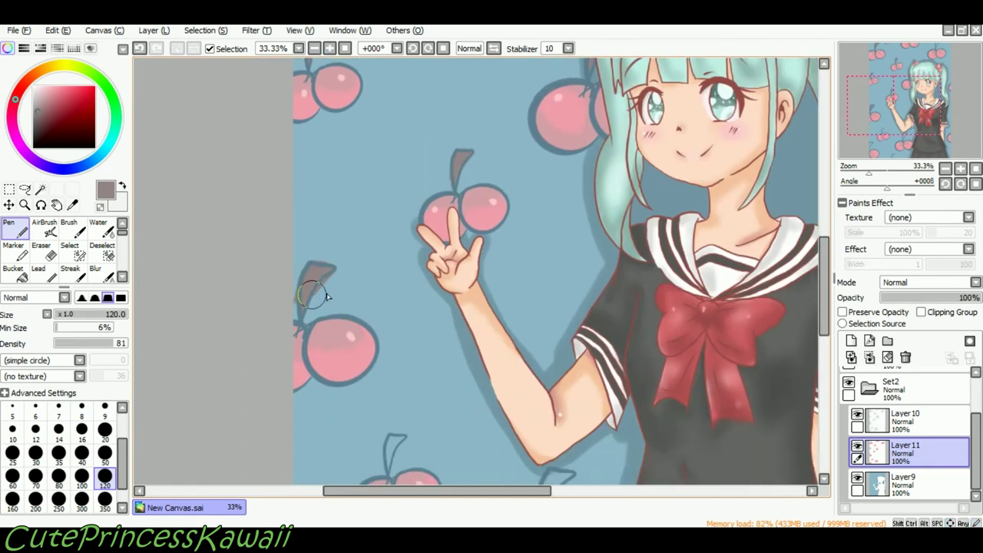
scroll(390, 331, down, 4)
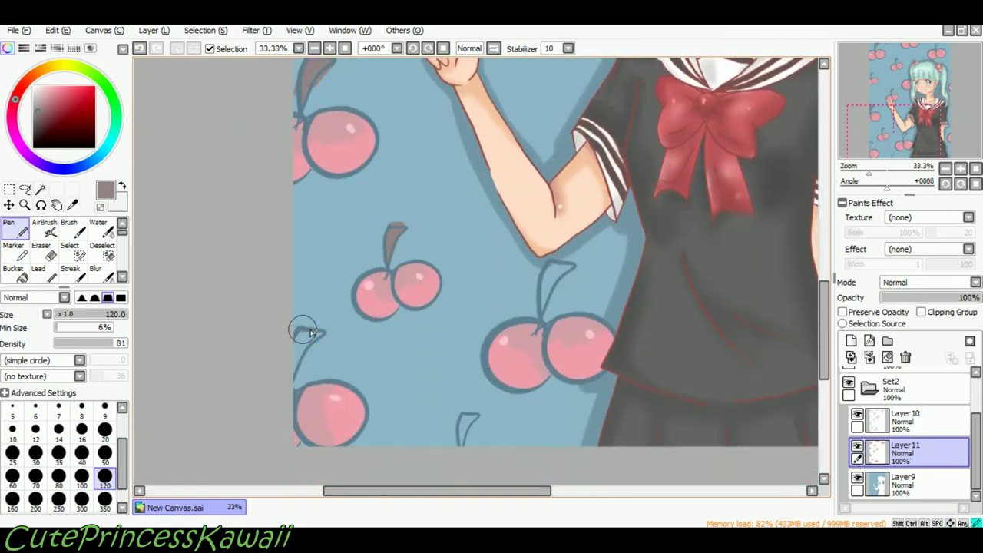
Colour the stem at the canvas's lower edge and the stem of the large pair below the elbow greyish brown.
drag(463, 422, 465, 431)
key(Right)
key(Right)
key(Up)
drag(510, 287, 507, 290)
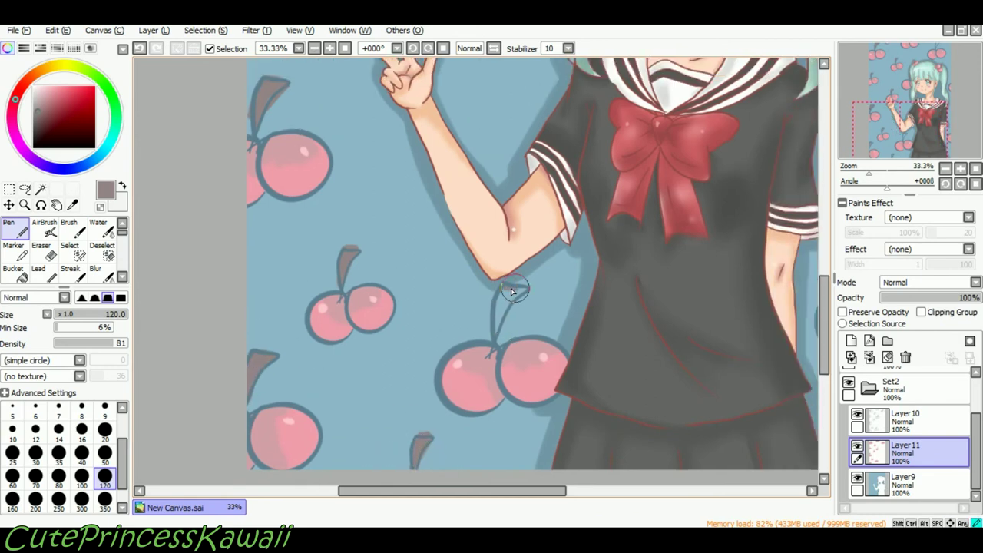
scroll(517, 290, down, 1)
Erase stray brown paint around the cherry stems along the canvas's left side.
key(e)
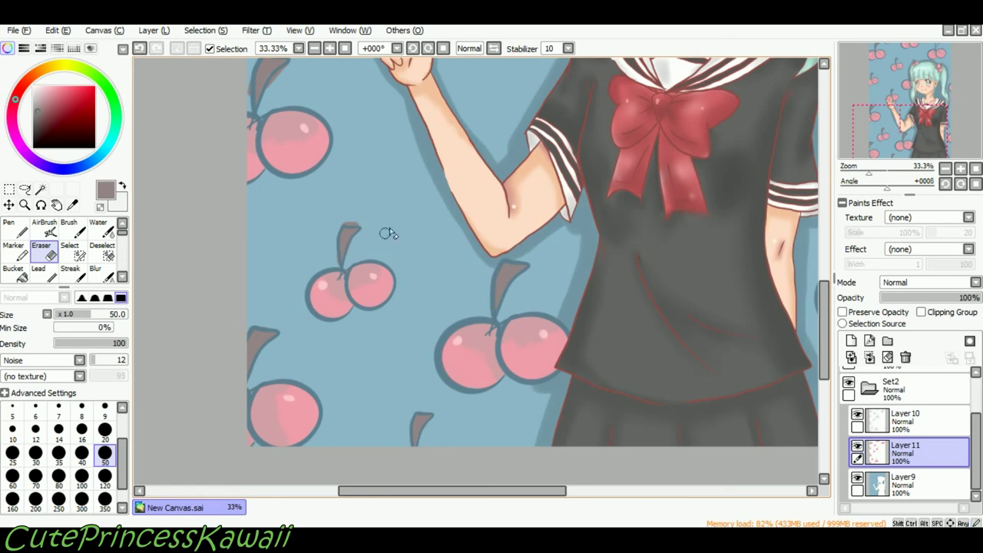
scroll(361, 230, up, 8)
scroll(384, 222, left, 6)
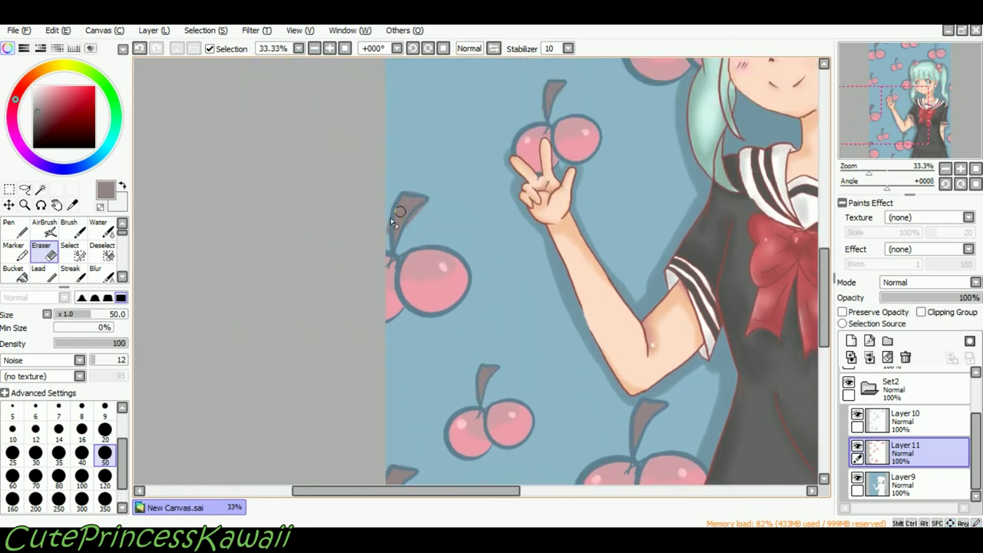
scroll(426, 207, up, 10)
scroll(461, 230, right, 2)
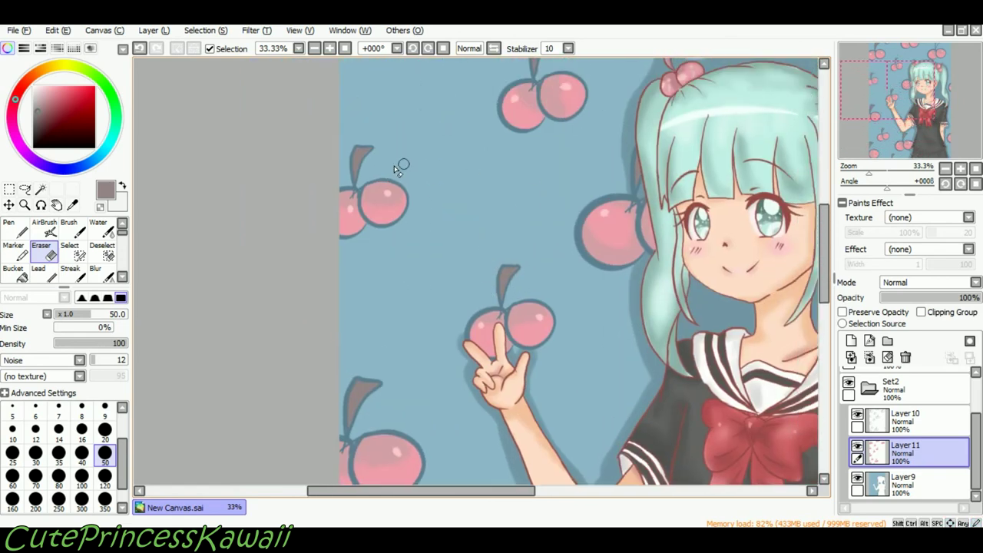
Fill the stem of the large upper-right cherry pair with greyish brown using the Pen.
scroll(511, 311, up, 5)
scroll(511, 311, right, 9)
key(n)
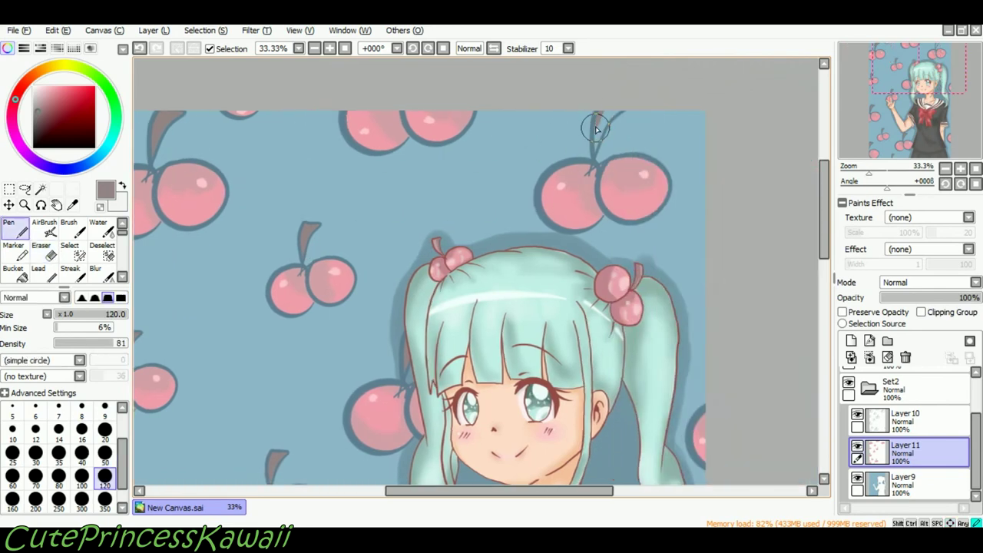
drag(569, 177, 543, 148)
drag(553, 461, 591, 296)
Shade one side of the cherry stems near the girl's elbow with a darker greyish brown.
click(38, 116)
drag(409, 301, 638, 270)
scroll(481, 307, up, 2)
drag(441, 317, 429, 394)
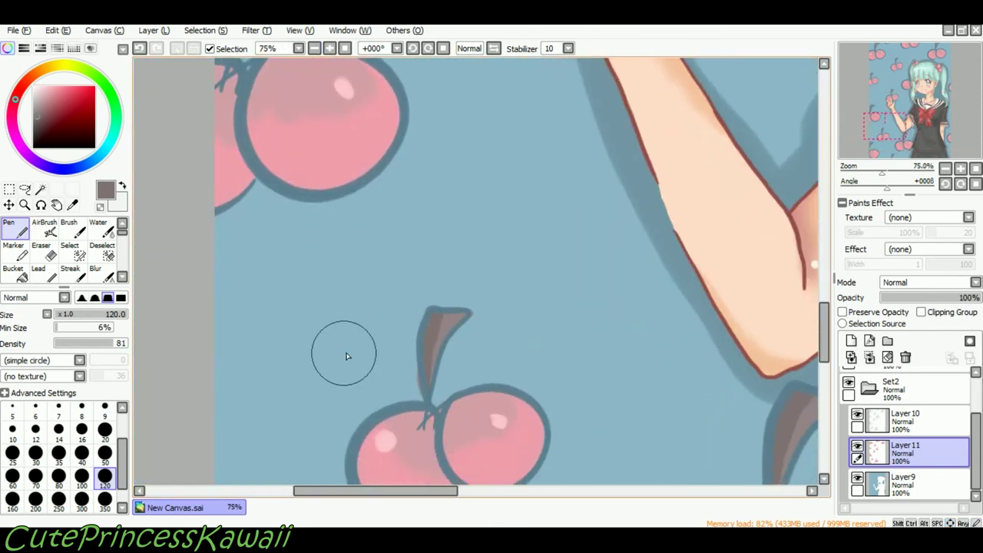
Shade the lower-left corner cherry's stem darker brown, erase the overspill and soften the shading with the Blur tool.
scroll(389, 336, down, 13)
scroll(415, 276, left, 7)
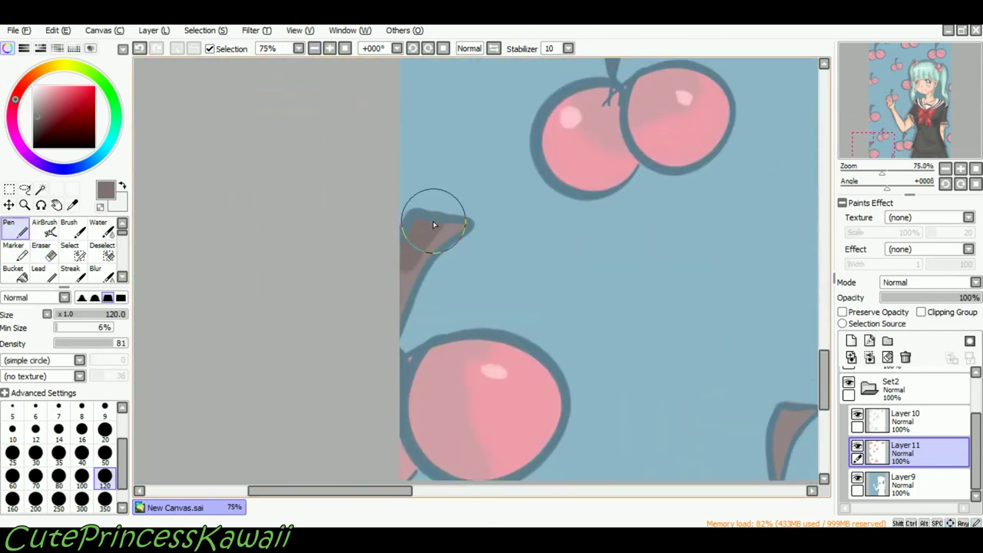
key(e)
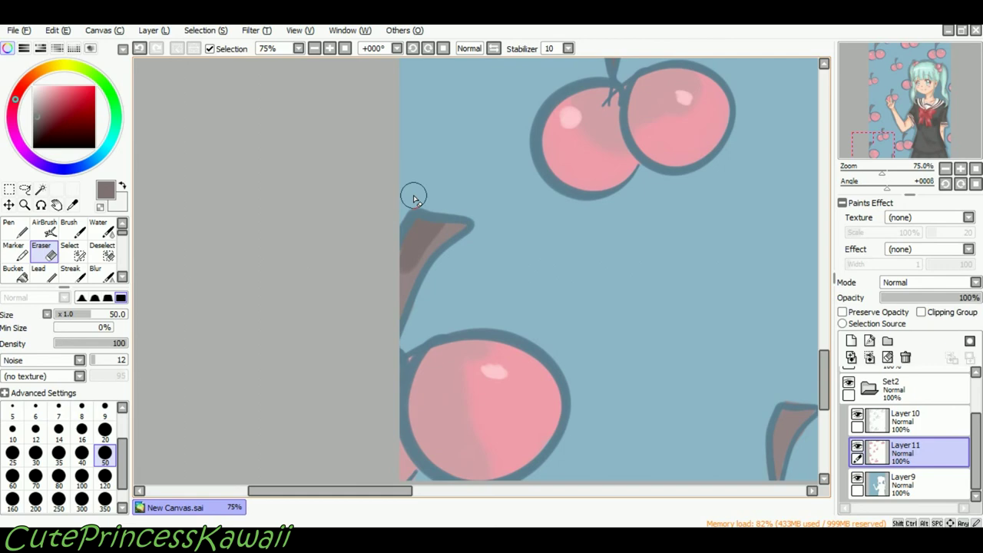
key(Up)
click(102, 273)
drag(405, 282, 443, 226)
Add darker brown shading to the stem at the canvas's lower edge and soften it with the Blur tool.
key(Right)
key(Right)
key(Right)
key(Right)
key(Right)
key(Right)
key(Right)
key(Right)
key(Right)
key(Right)
key(Down)
key(Down)
key(Down)
key(Down)
key(n)
mouse_move(546, 383)
mouse_down()
mouse_move(548, 354)
mouse_move(577, 343)
mouse_move(556, 350)
mouse_up()
click(102, 273)
key(Up)
key(Up)
key(Up)
key(Up)
key(Right)
key(e)
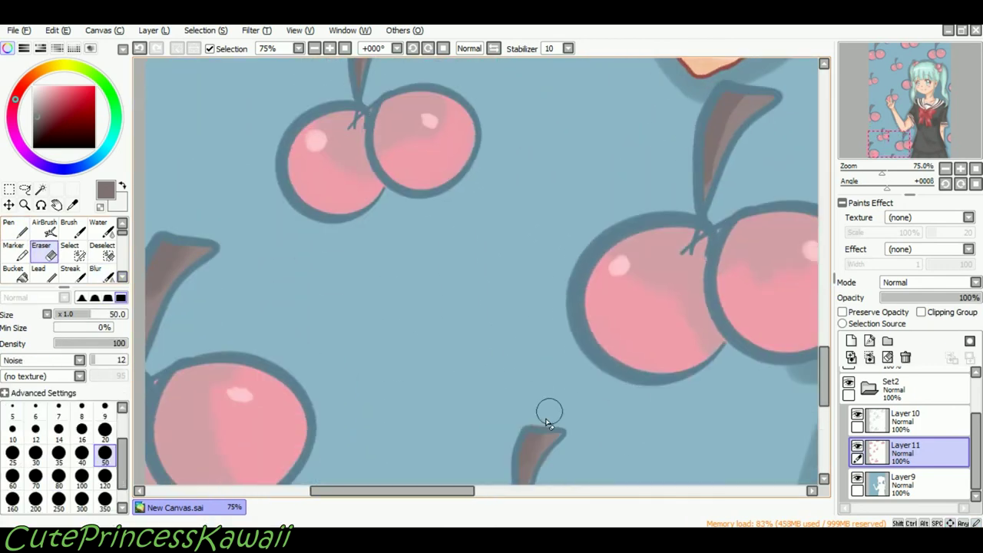
Shade the stem of the large left-edge cherry pair below the raised hand darker brown and soften it with the Blur tool.
click(100, 272)
key(Up)
key(Up)
key(Up)
key(Up)
key(Up)
key(Up)
key(Right)
key(Right)
key(Left)
key(Left)
key(Left)
key(Left)
key(Left)
key(Up)
key(Up)
key(Up)
key(Up)
key(Up)
key(Up)
key(Up)
key(Up)
key(Up)
key(Up)
key(Up)
key(Up)
key(Up)
key(Up)
key(Up)
key(Up)
key(Up)
key(Up)
key(Up)
key(Up)
key(Up)
key(Left)
key(Left)
key(Left)
key(Left)
key(n)
mouse_move(355, 259)
mouse_down()
mouse_move(346, 289)
mouse_move(337, 271)
mouse_move(362, 261)
mouse_up()
key(n)
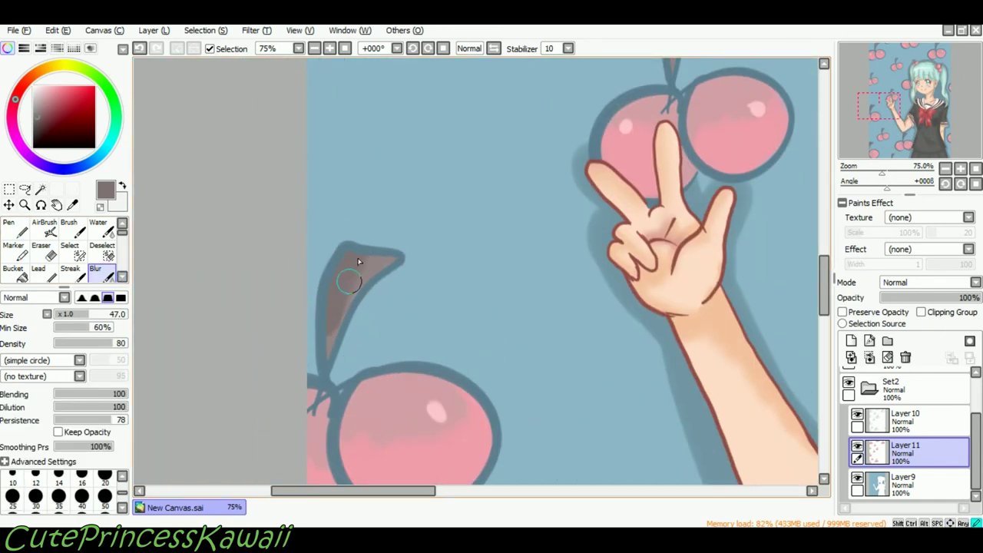
Add darker brown shading to the stem of the cherry pair behind the girl's raised fingers.
scroll(357, 255, up, 7)
scroll(428, 241, right, 3)
key(n)
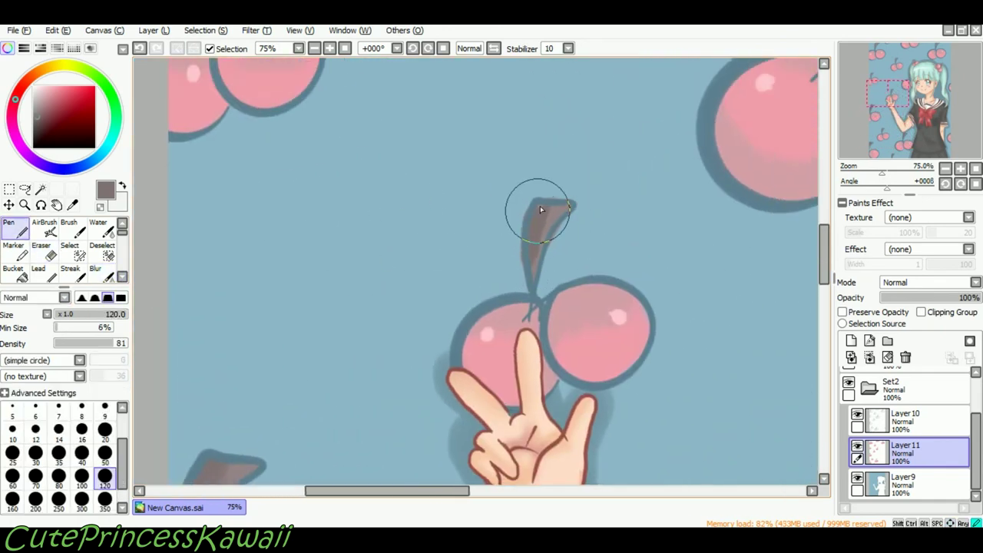
key(e)
key(n)
drag(535, 254, 546, 211)
Shade the stem of the small left-edge cherry pair above the hand and soften the shading with the Blur tool.
key(Up)
key(Up)
key(Up)
key(Up)
key(Up)
key(Up)
key(Up)
key(Up)
key(Up)
key(Up)
key(Up)
key(Up)
key(Left)
key(Left)
key(Left)
key(Left)
key(n)
key(n)
drag(294, 261, 306, 228)
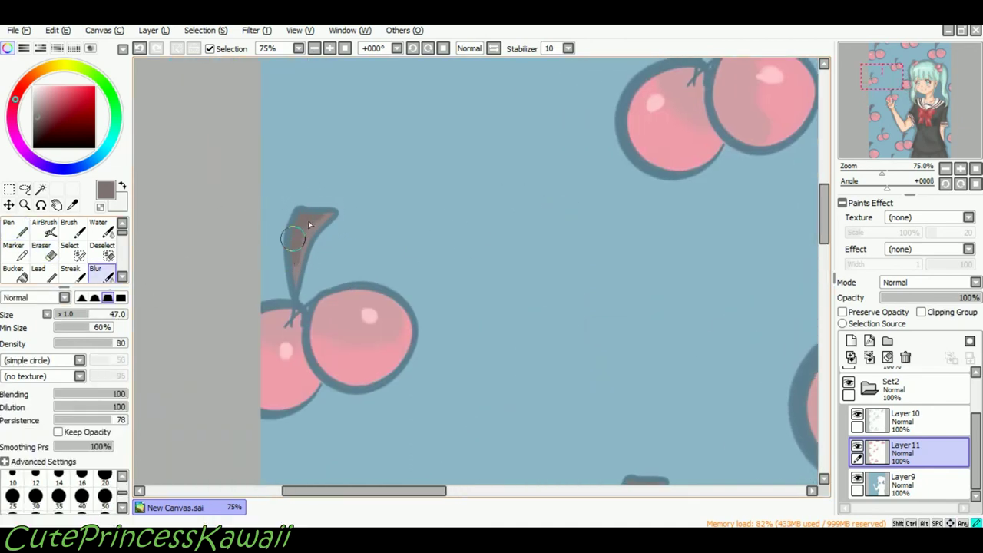
Erase the overspill around the stem of the small upper cherry pair beside the hair and blur its shading.
scroll(346, 240, down, 5)
key(e)
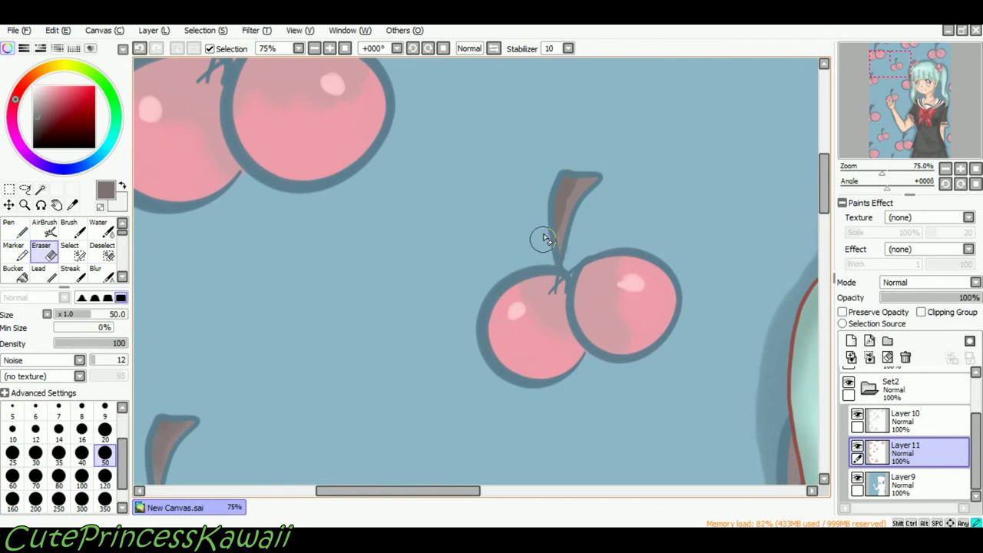
key(r)
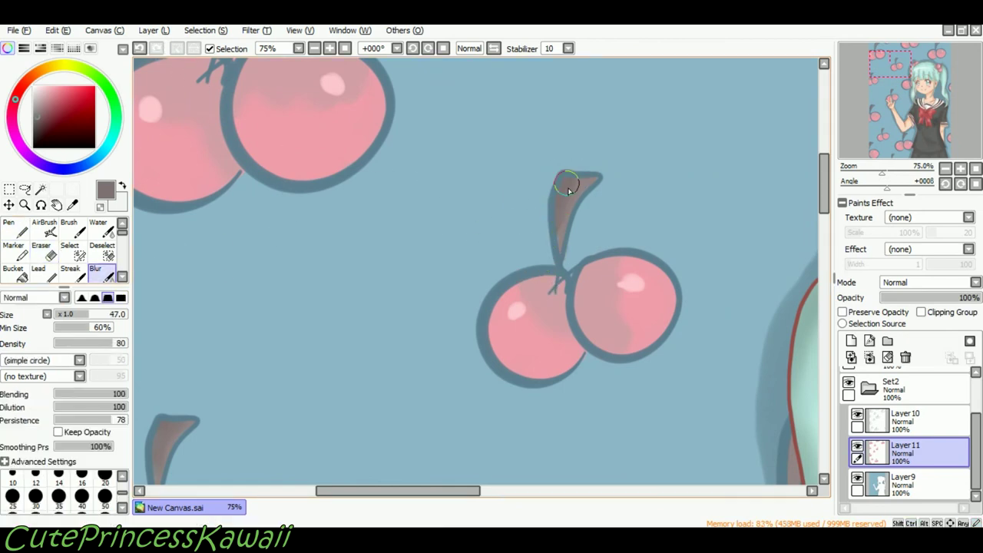
Soften the brown shading on the stem of the large cherry pair in the canvas's upper-left corner.
scroll(430, 223, up, 5)
scroll(430, 222, left, 3)
mouse_move(430, 223)
mouse_down()
mouse_move(450, 209)
mouse_move(451, 176)
mouse_up()
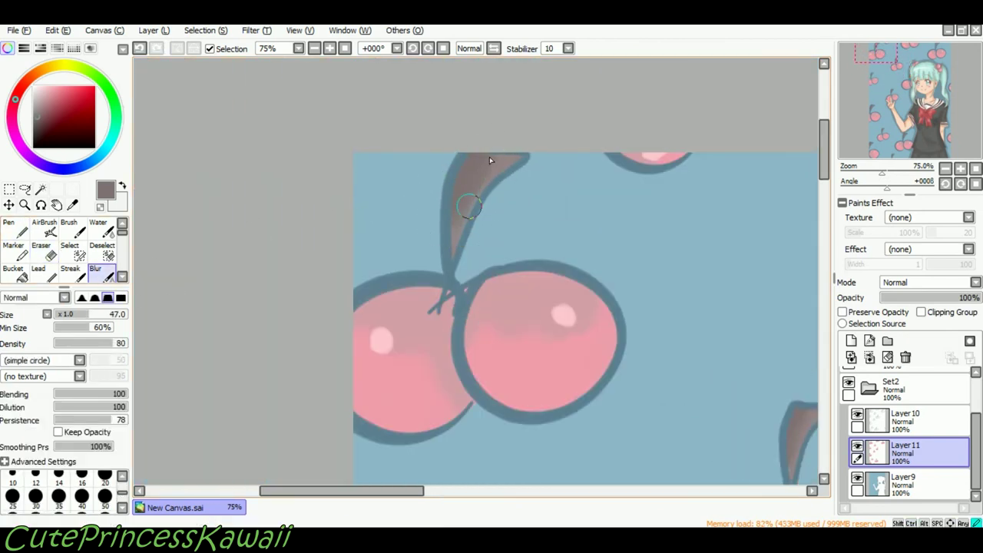
Add darker brown shading with the Pen to the stem of the large upper-right cherry pair and soften it with Blur.
scroll(479, 208, right, 10)
key(n)
drag(525, 158, 504, 213)
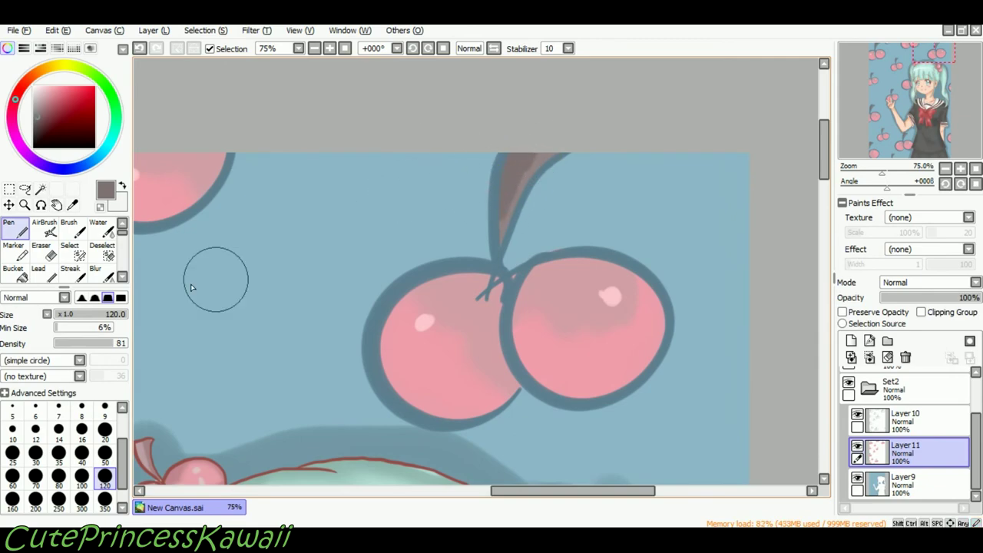
key(r)
Inspect the rest of the background for cherry stems that still lack shading.
scroll(478, 279, down, 10)
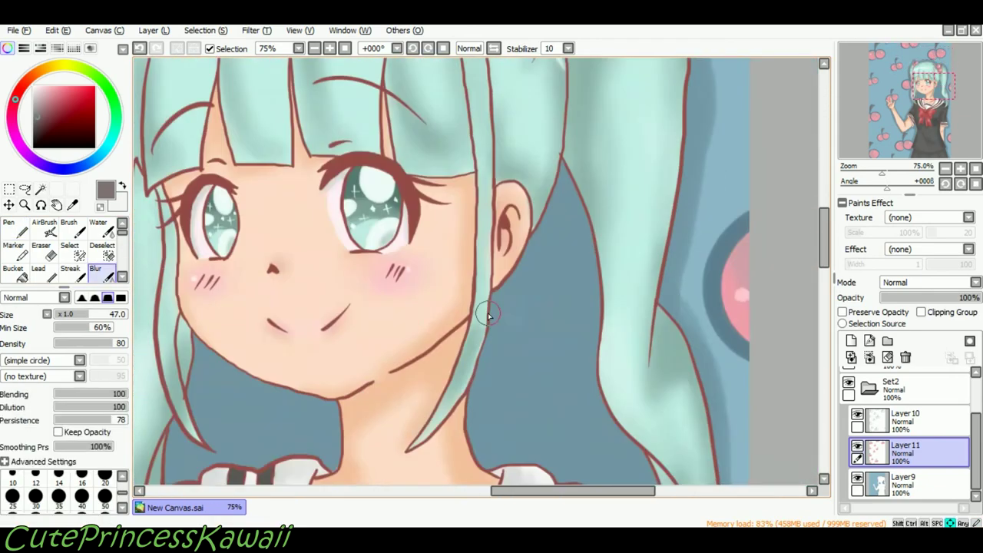
key(Down)
key(Down)
key(Down)
key(Down)
key(Down)
key(Down)
key(Left)
key(Left)
key(Left)
key(Left)
key(Left)
key(Left)
key(Up)
key(Up)
key(Up)
key(Up)
key(Up)
key(Up)
key(Up)
key(Up)
key(Right)
key(Right)
key(Right)
key(Right)
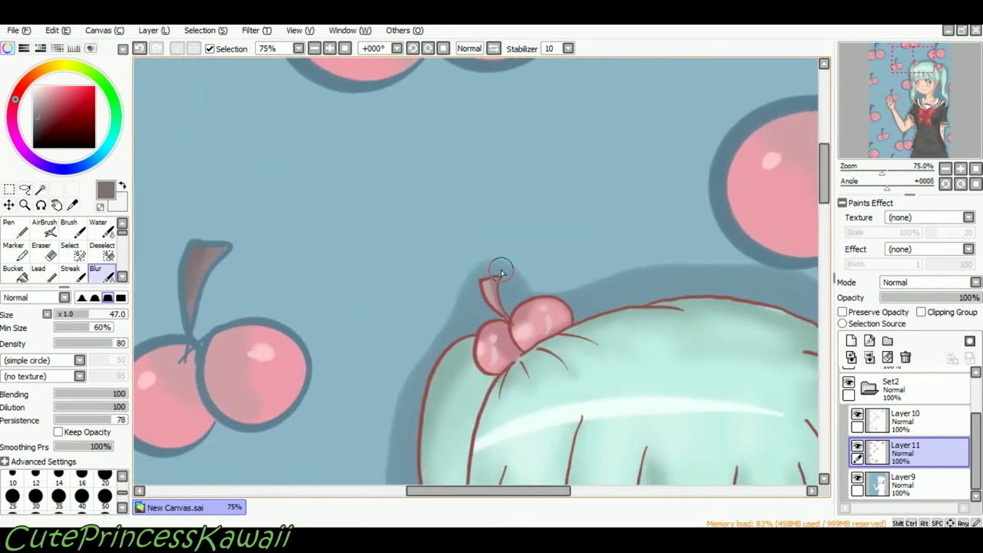
scroll(396, 84, down, 5)
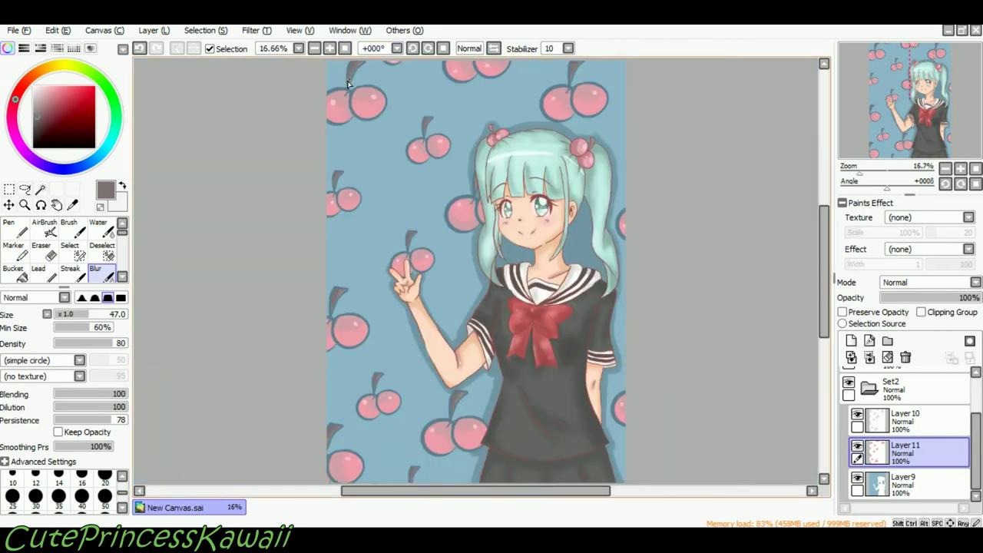
Merge Layer10 down into Layer11 and add a new layer above it.
click(909, 423)
key(ctrl+e)
click(851, 341)
key(Up)
Set the AirBrush to size 80 with the background's darker shadow blue, and move Layer12 beneath Layer11.
right_click(581, 285)
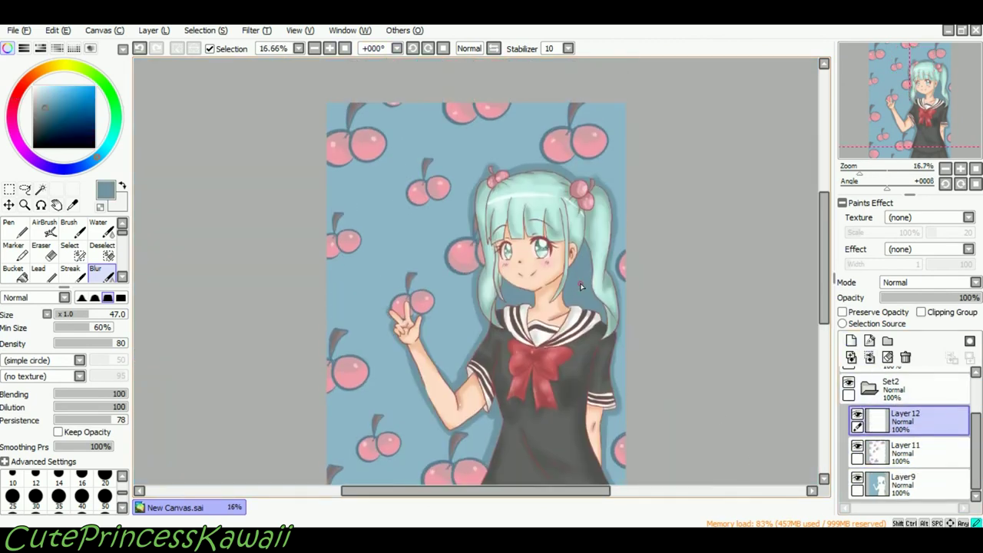
click(44, 230)
click(59, 475)
key(ctrl+z)
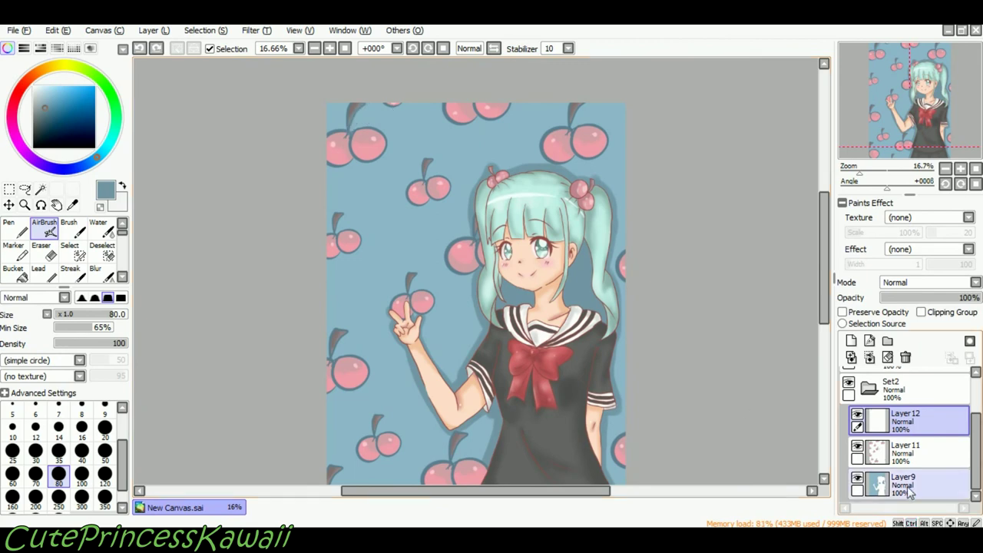
drag(909, 421, 909, 465)
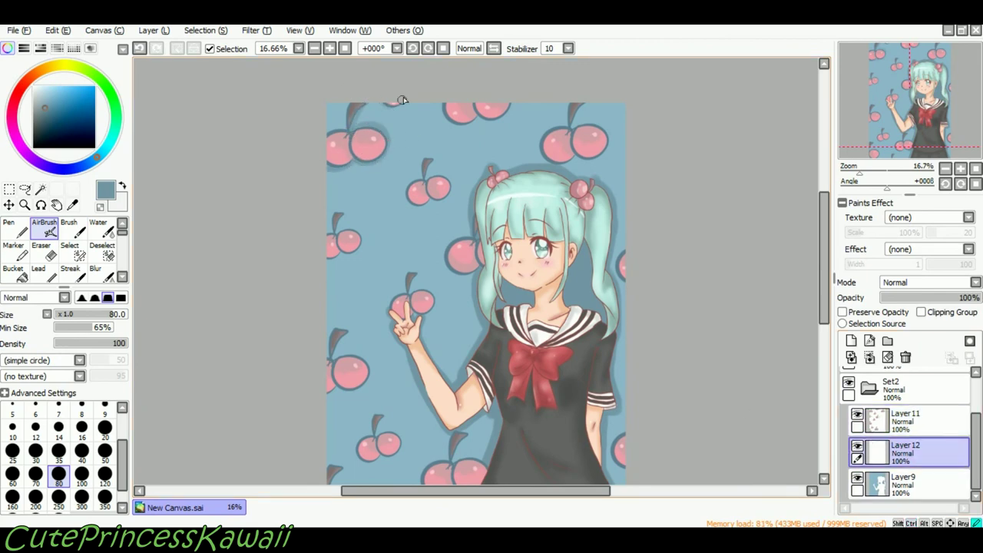
Airbrush soft darker blue shadows around all the background cherries and their stems on Layer12.
right_click(580, 162)
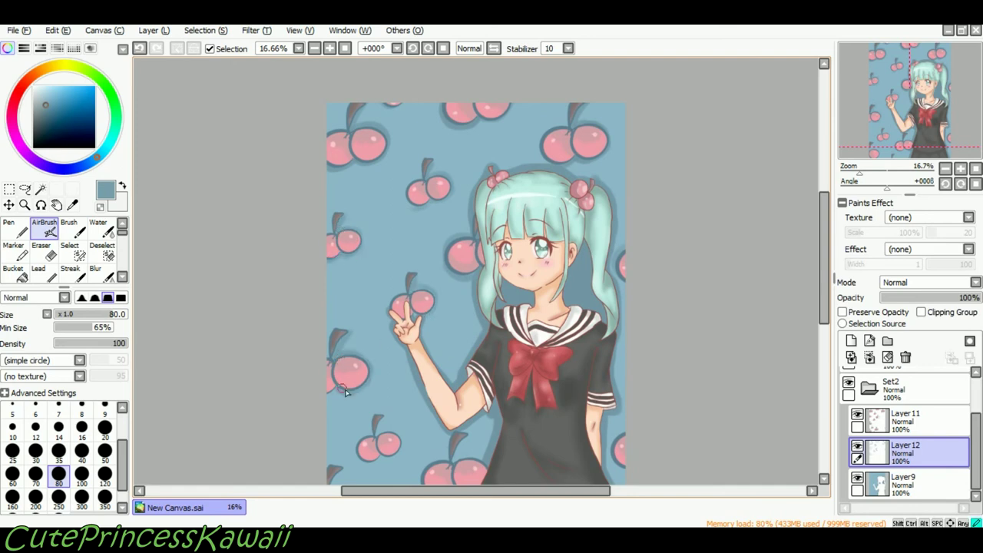
scroll(332, 381, down, 4)
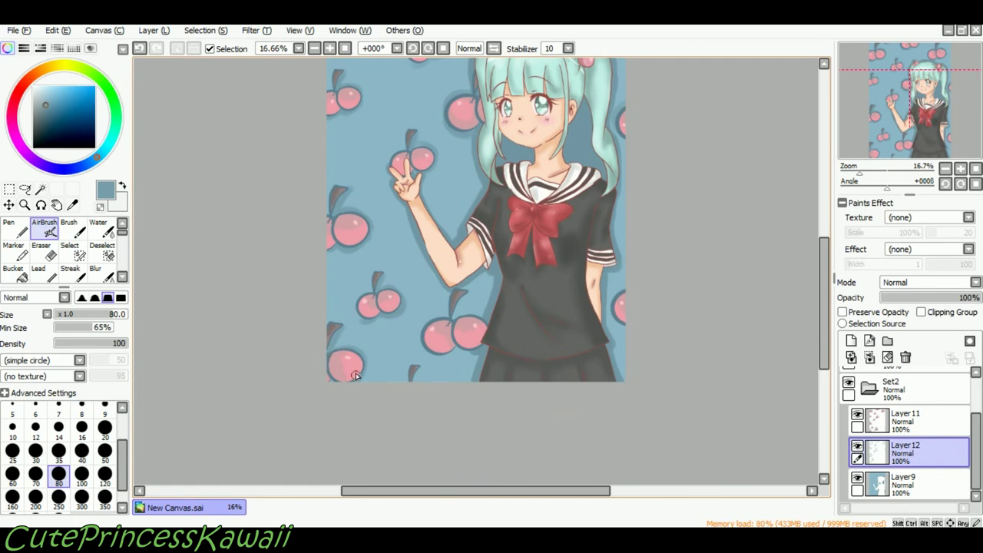
scroll(640, 322, up, 4)
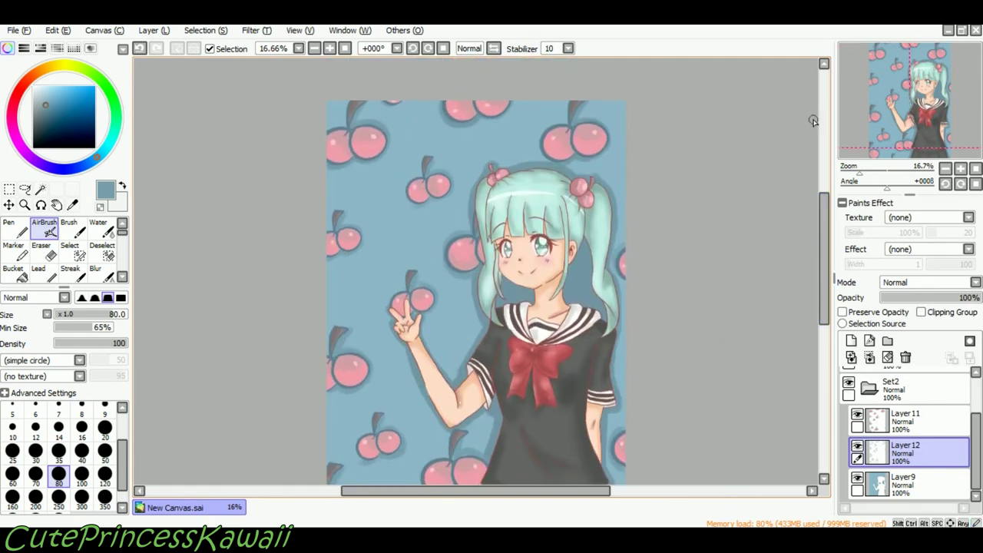
drag(823, 268, 823, 312)
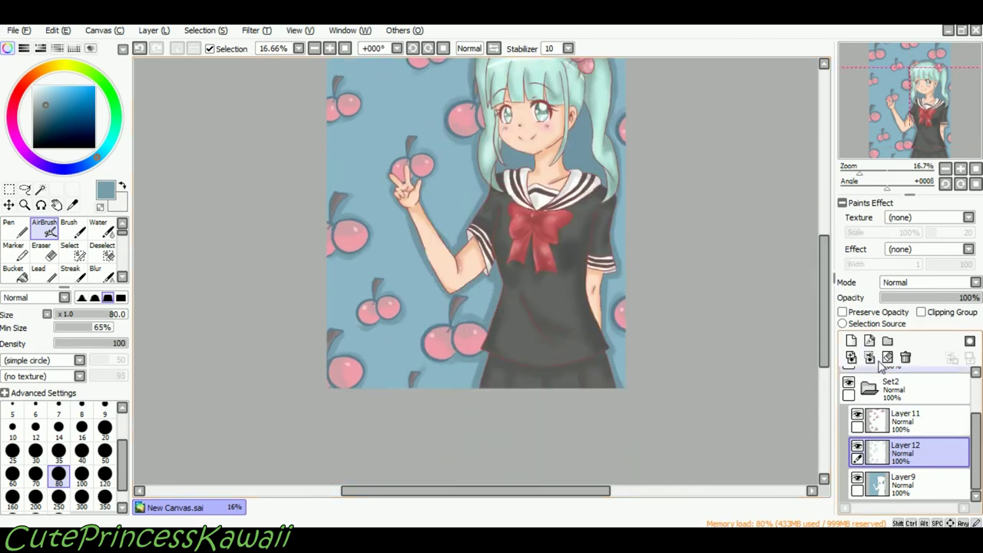
Merge Layer11 down into Layer12 and add a new layer at the top of the layer stack.
click(901, 419)
click(870, 358)
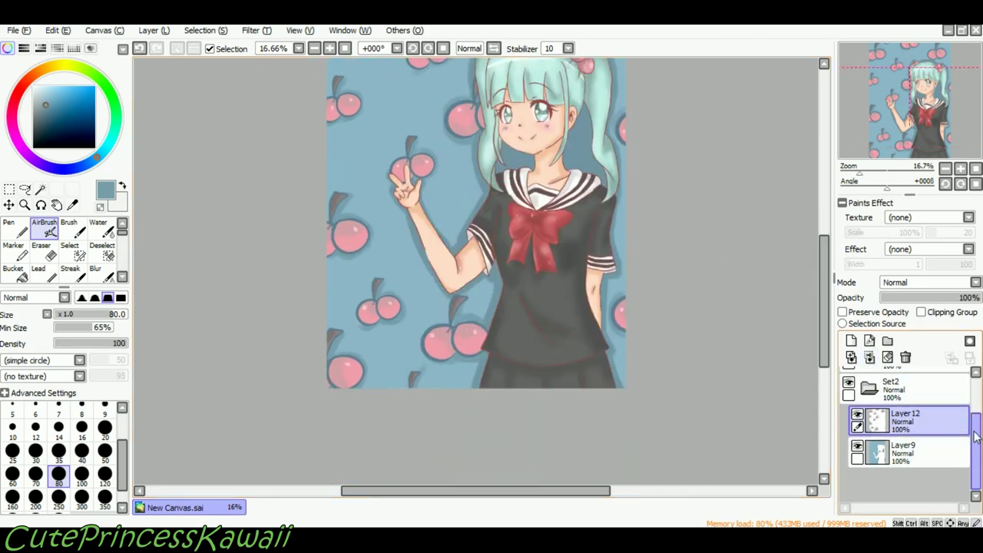
scroll(891, 414, up, 2)
click(851, 340)
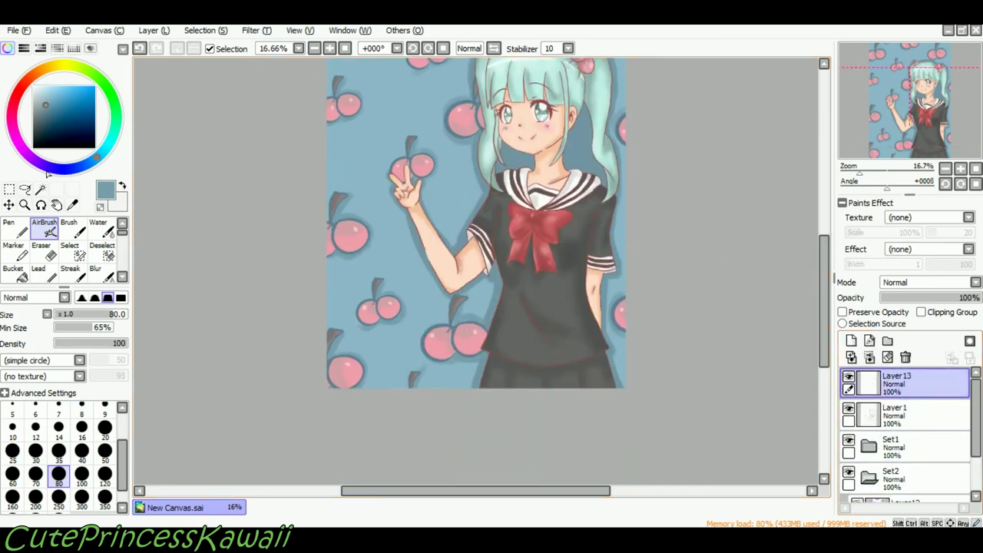
Set the Pen to size 100 with a dark brownish red and undo the test strokes.
click(74, 48)
click(36, 201)
click(74, 49)
click(14, 228)
drag(395, 95, 417, 61)
click(329, 48)
click(329, 48)
mouse_move(185, 381)
mouse_down()
mouse_move(345, 333)
mouse_move(322, 287)
mouse_move(342, 312)
mouse_up()
click(105, 456)
key(ctrl+z)
click(81, 478)
key(ctrl+z)
drag(346, 298, 369, 311)
mouse_move(374, 305)
mouse_down()
mouse_move(387, 311)
mouse_move(359, 313)
mouse_up()
key(ctrl+z)
key(ctrl+z)
key(ctrl+z)
key(ctrl+z)
Handwrite the signature "CutePrincess Kawaii" in dark red along the drawing's lower-left edge on Layer13.
drag(366, 282, 369, 312)
drag(374, 305, 393, 310)
drag(404, 300, 437, 311)
drag(453, 302, 470, 310)
drag(486, 294, 476, 313)
drag(516, 278, 520, 310)
mouse_move(533, 286)
mouse_down()
mouse_move(544, 309)
mouse_move(587, 300)
mouse_up()
drag(619, 285, 638, 282)
key(ctrl+z)
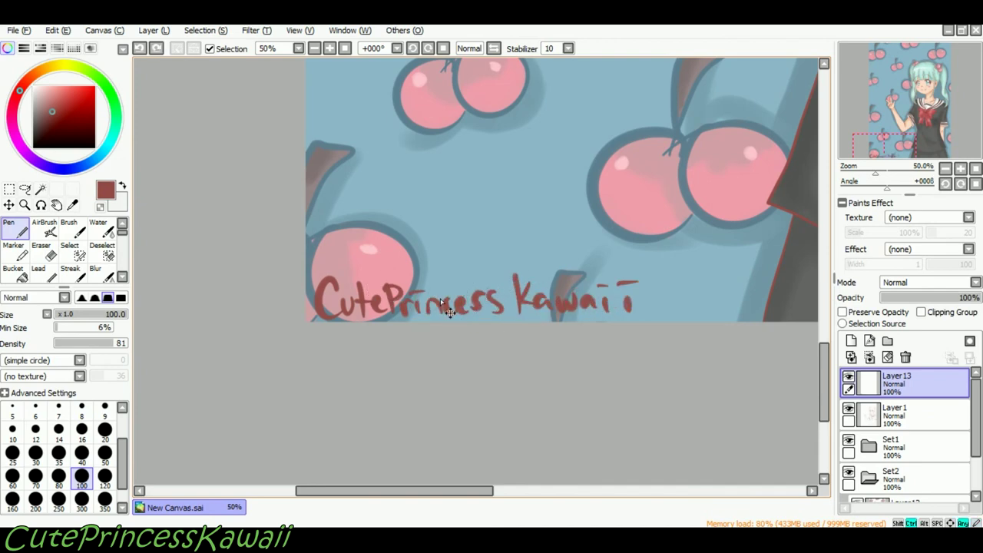
Nudge the signature slightly closer to the canvas's left edge and rotate it a little.
drag(441, 301, 437, 299)
click(9, 190)
click(5, 378)
drag(639, 334, 640, 328)
click(25, 398)
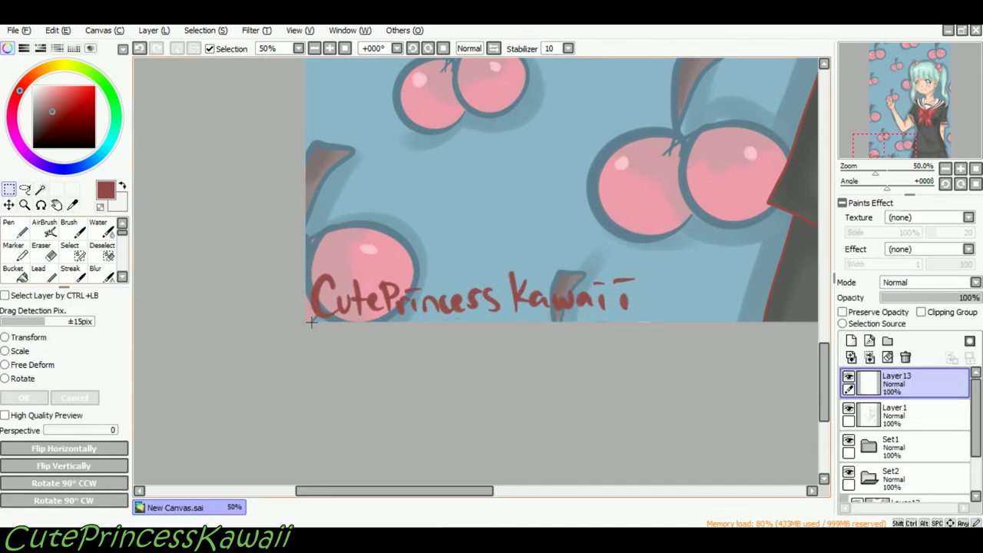
Draw a small cross-shaped mark above the signature with the Pen and fit the whole drawing in view.
click(14, 229)
mouse_move(425, 265)
mouse_down()
mouse_move(464, 264)
mouse_move(459, 247)
mouse_up()
click(345, 48)
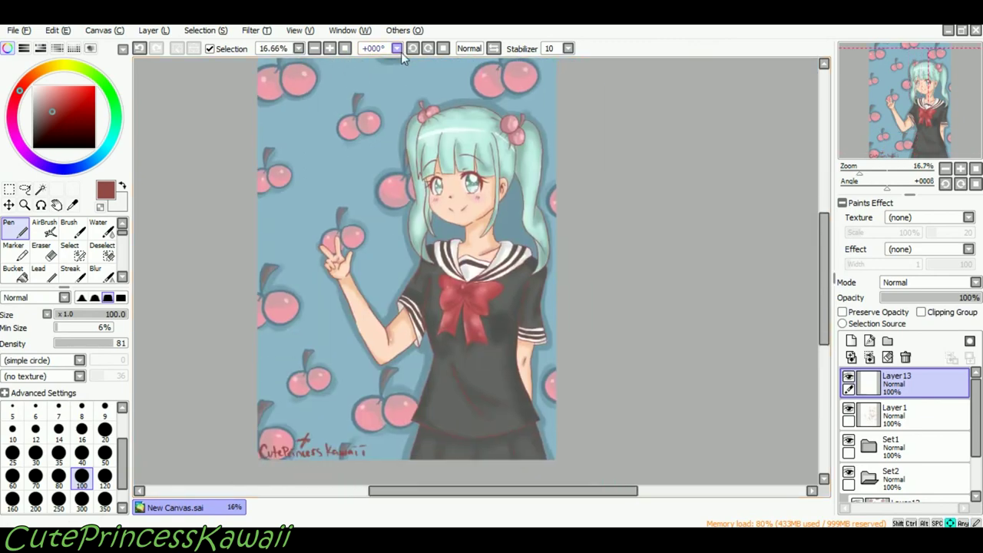
Write a tiny dark red signature with the Pen at size 20 above the collar beside the hair, and merge Layer13 into Layer1.
click(329, 48)
click(330, 48)
click(329, 49)
drag(351, 85, 365, 353)
drag(538, 253, 364, 123)
click(329, 48)
click(329, 49)
click(330, 48)
drag(410, 306, 337, 198)
drag(364, 241, 359, 290)
mouse_move(383, 255)
mouse_down()
mouse_move(445, 274)
mouse_move(426, 211)
mouse_move(451, 235)
mouse_move(411, 261)
mouse_up()
key(ctrl+z)
click(105, 432)
scroll(427, 92, down, 6)
key(ctrl+e)
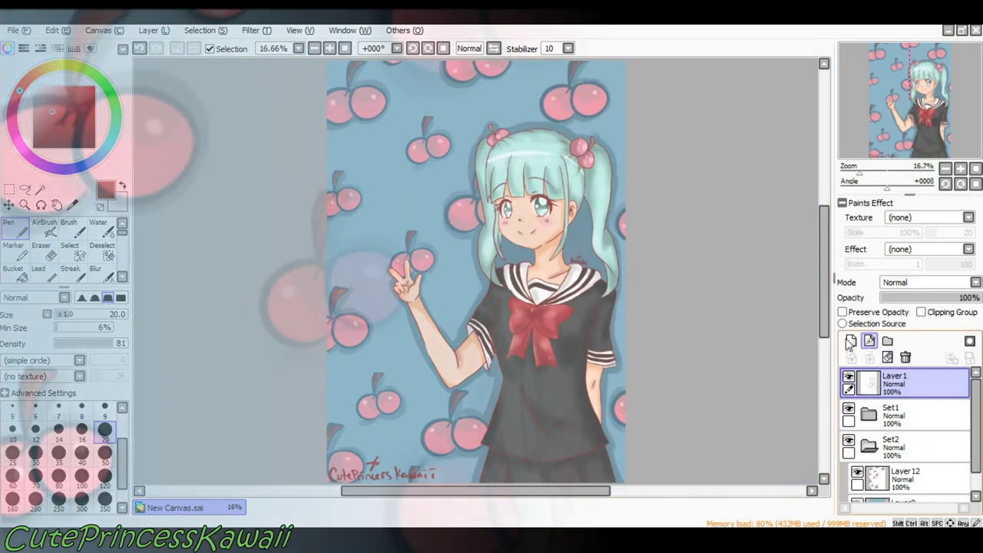